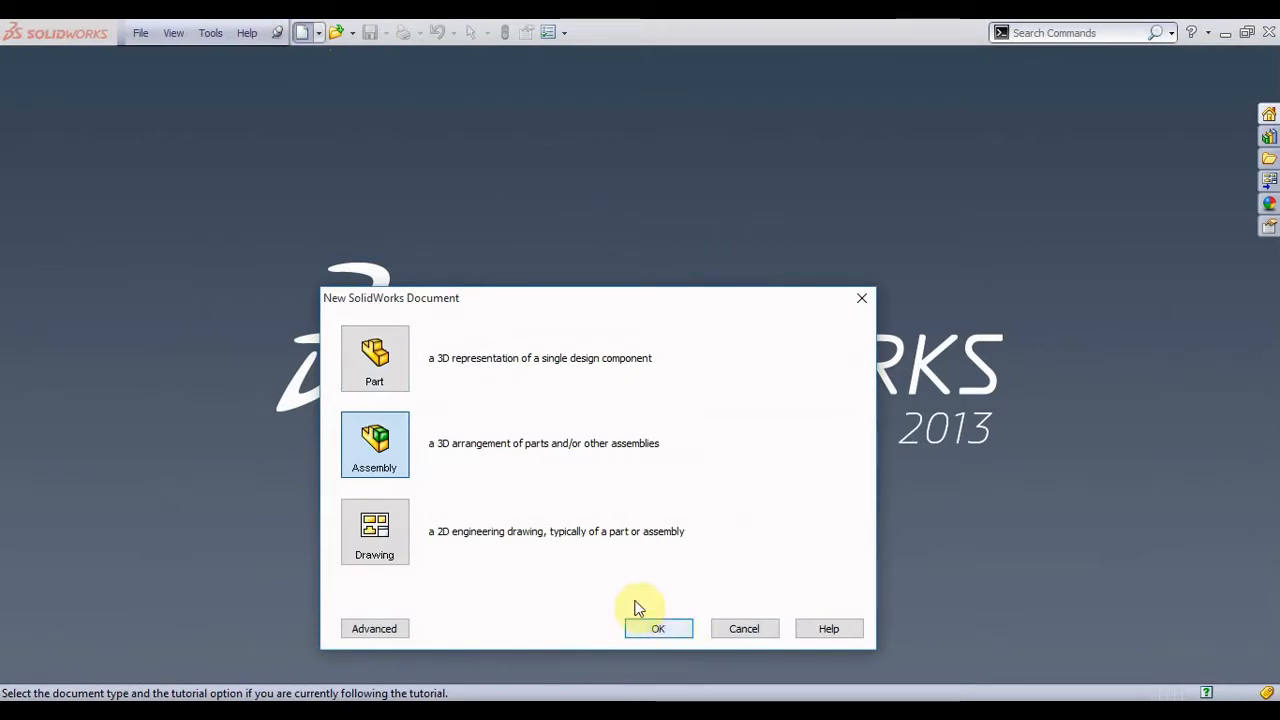
- Create a new part document and start a sketch on the Right Plane
click(360, 362)
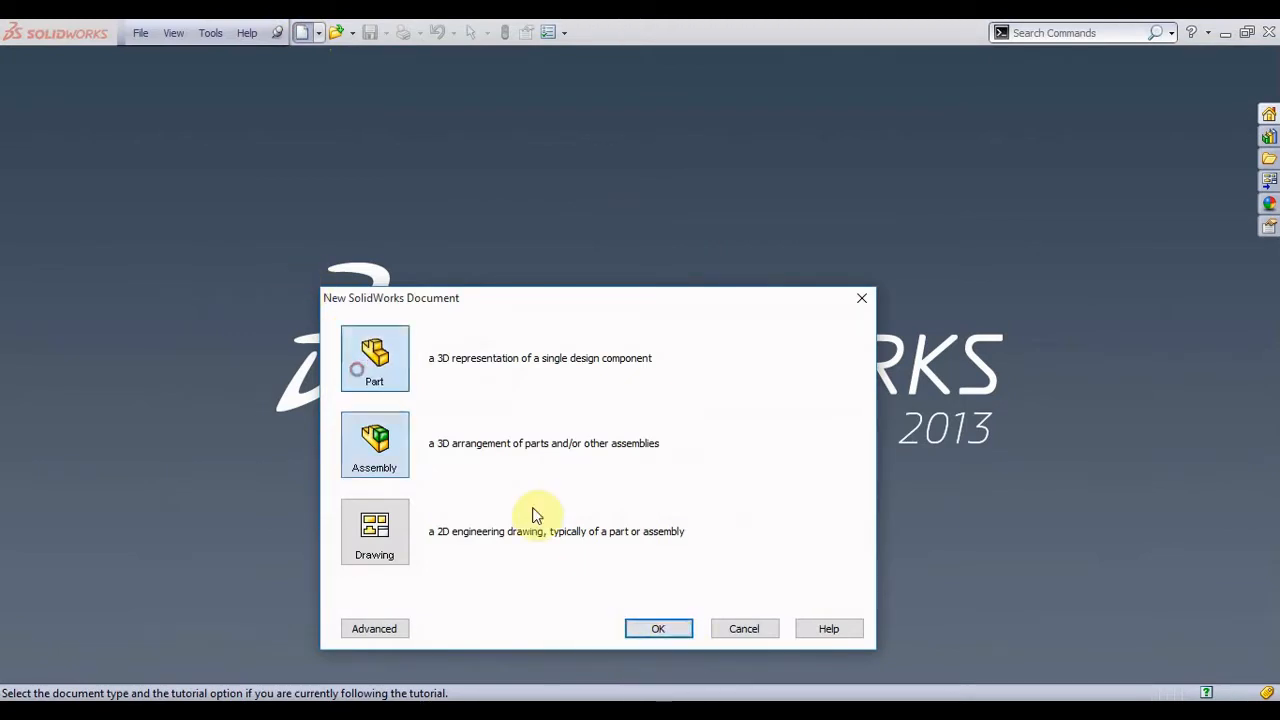
click(659, 629)
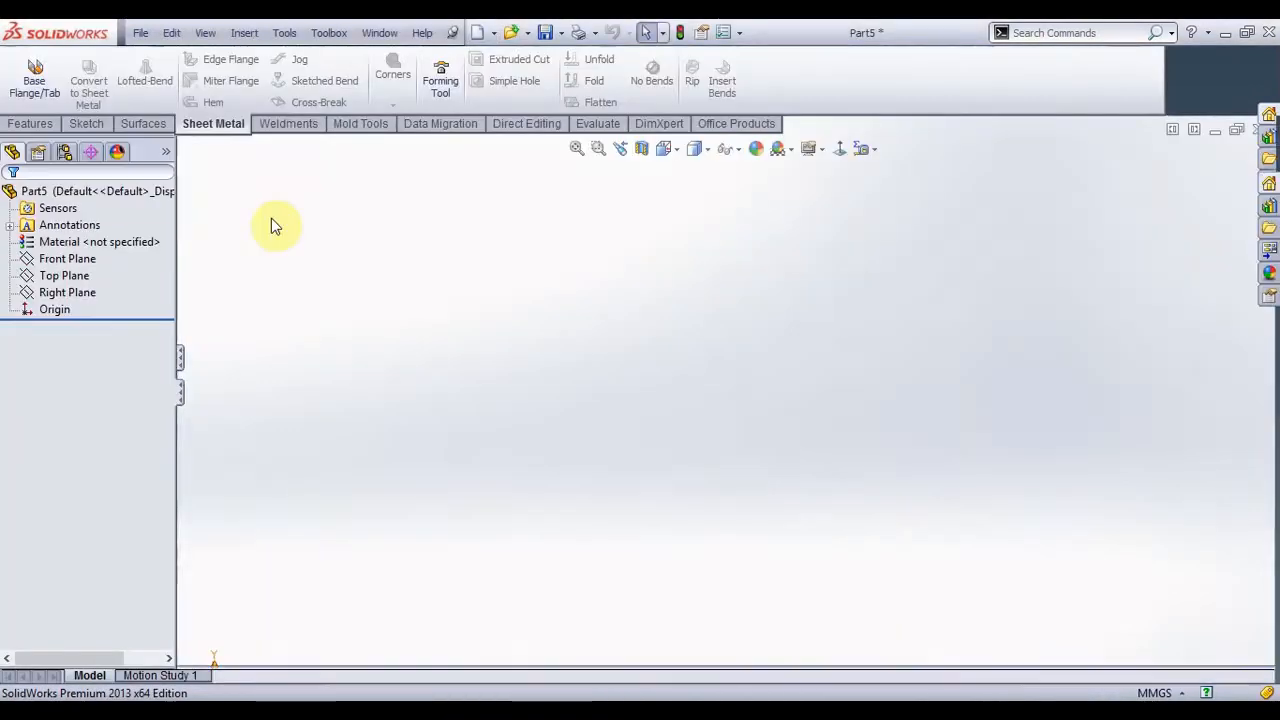
click(86, 293)
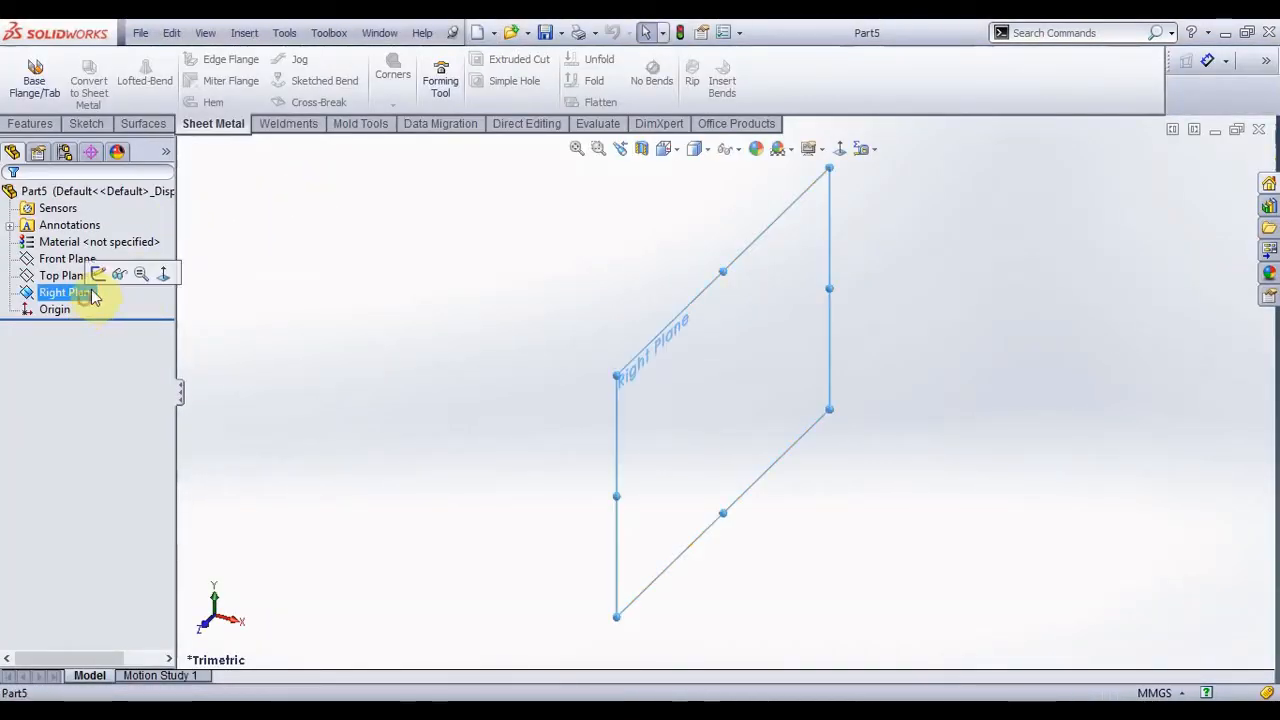
click(101, 268)
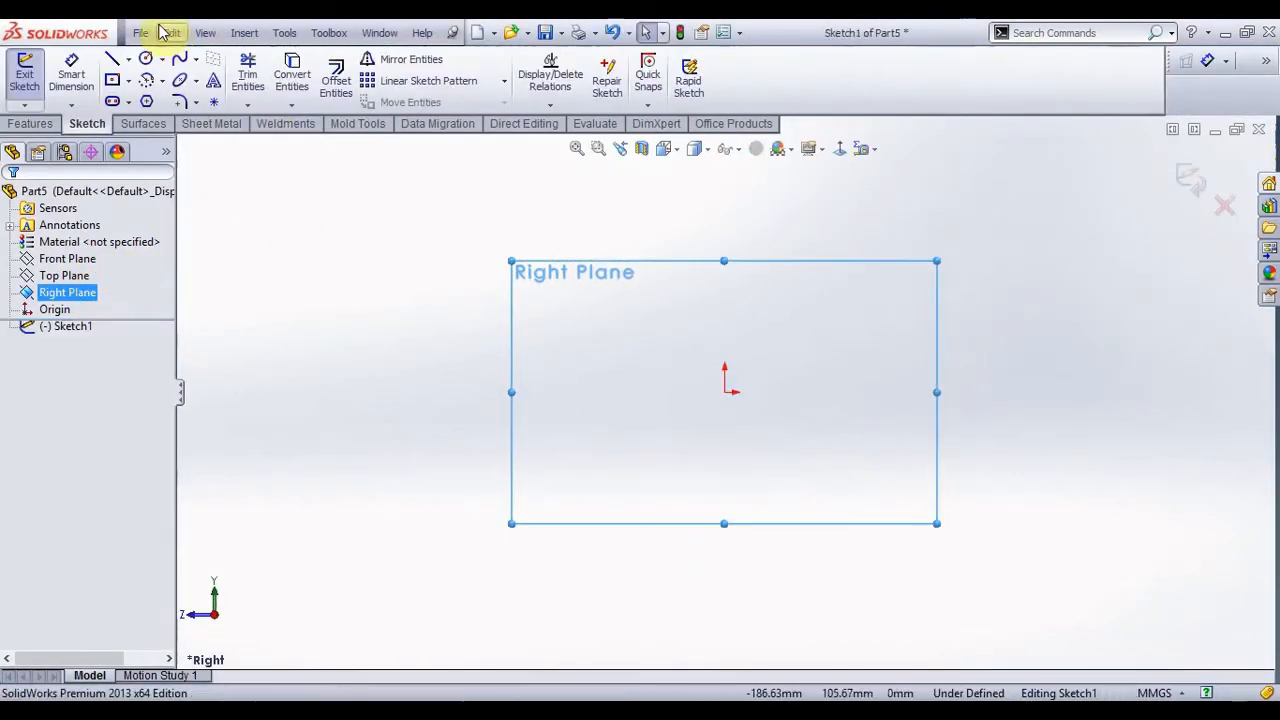
- Sketch a closed rectangle from four lines starting at the origin, about 51 mm wide and 109 mm high
click(113, 61)
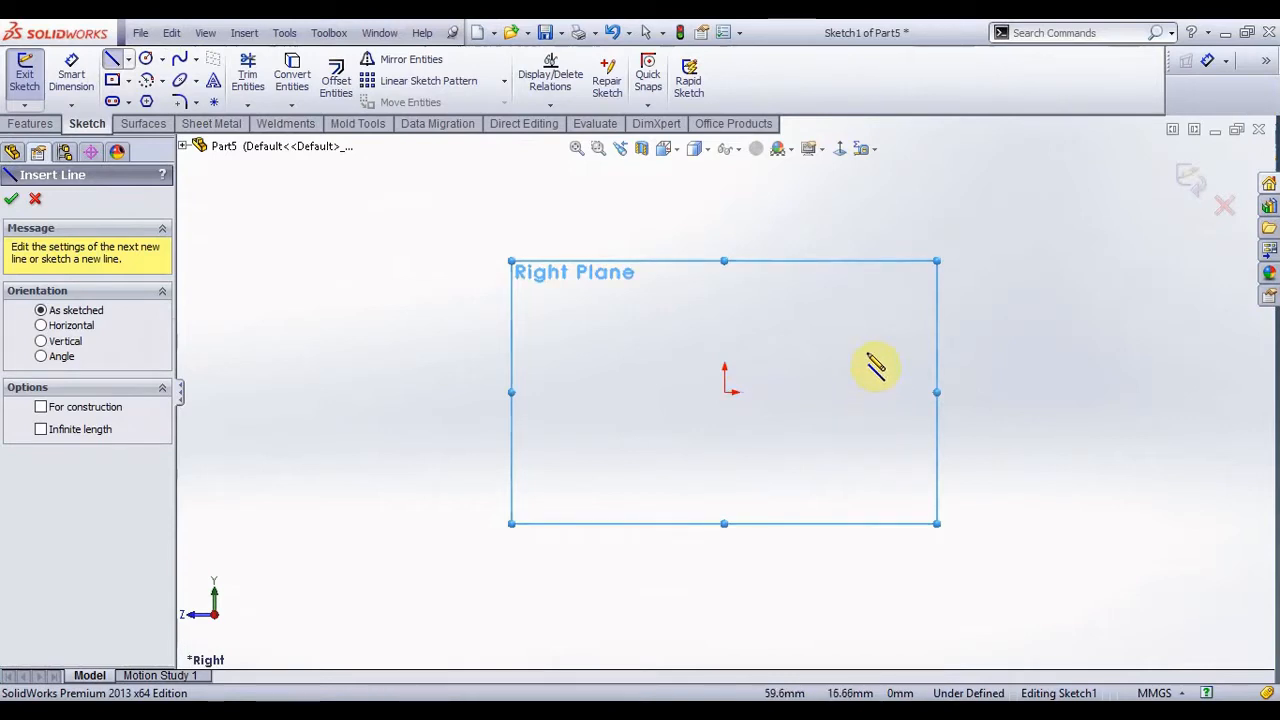
click(725, 392)
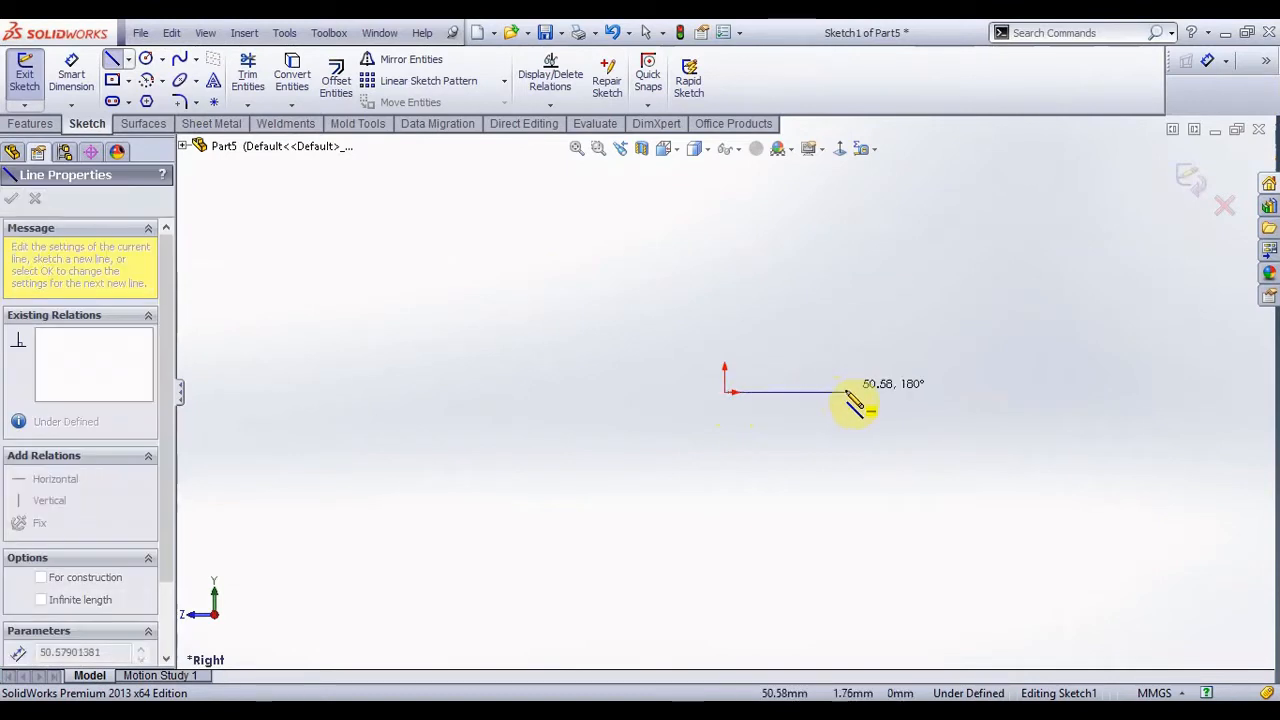
click(848, 393)
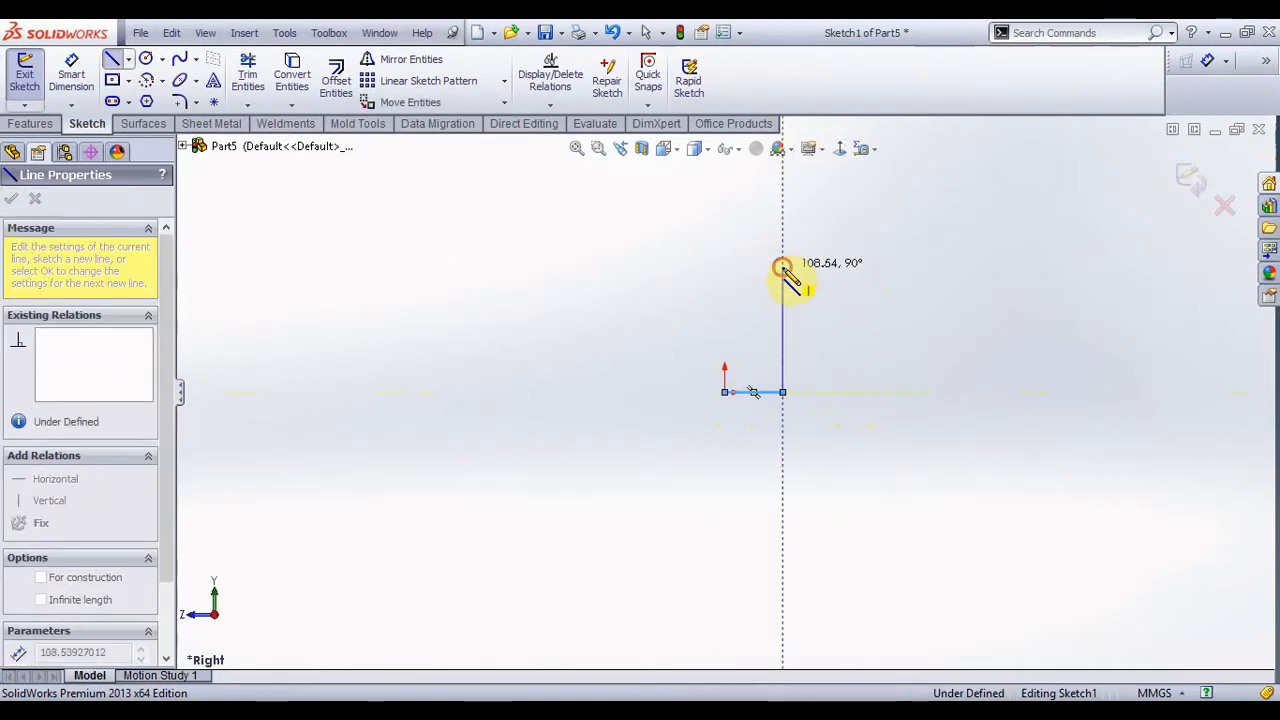
click(782, 267)
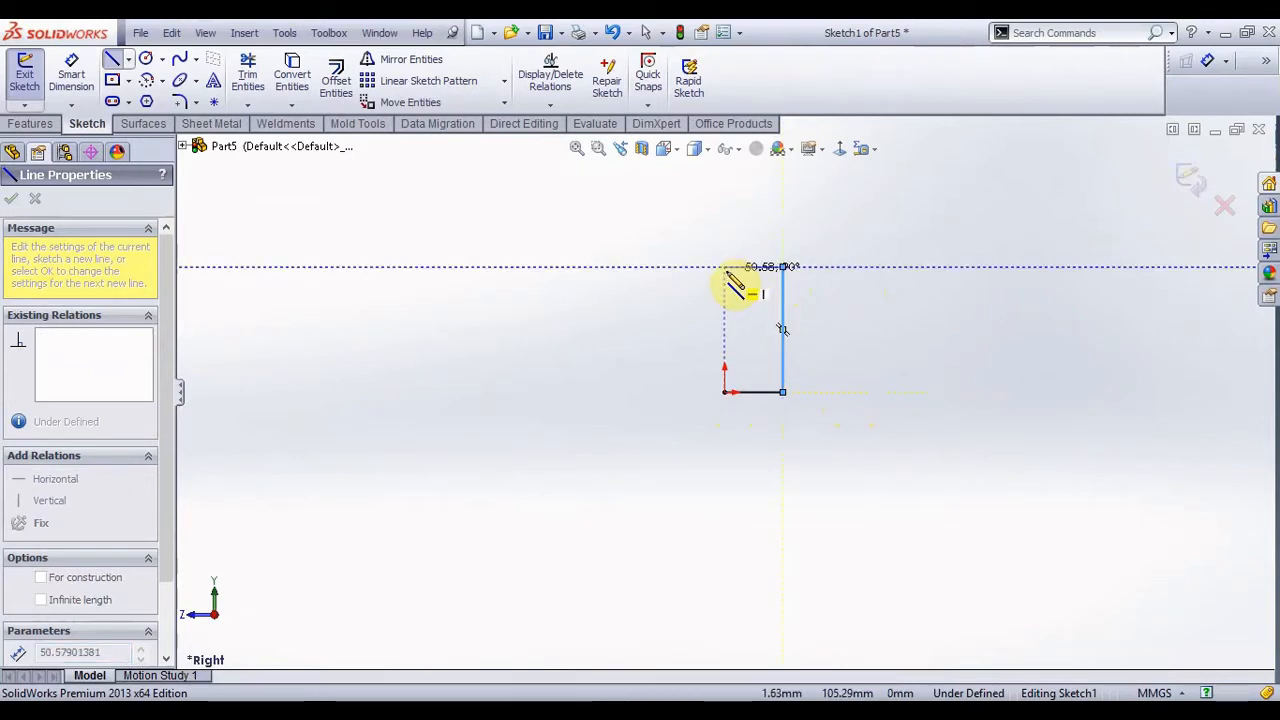
click(725, 267)
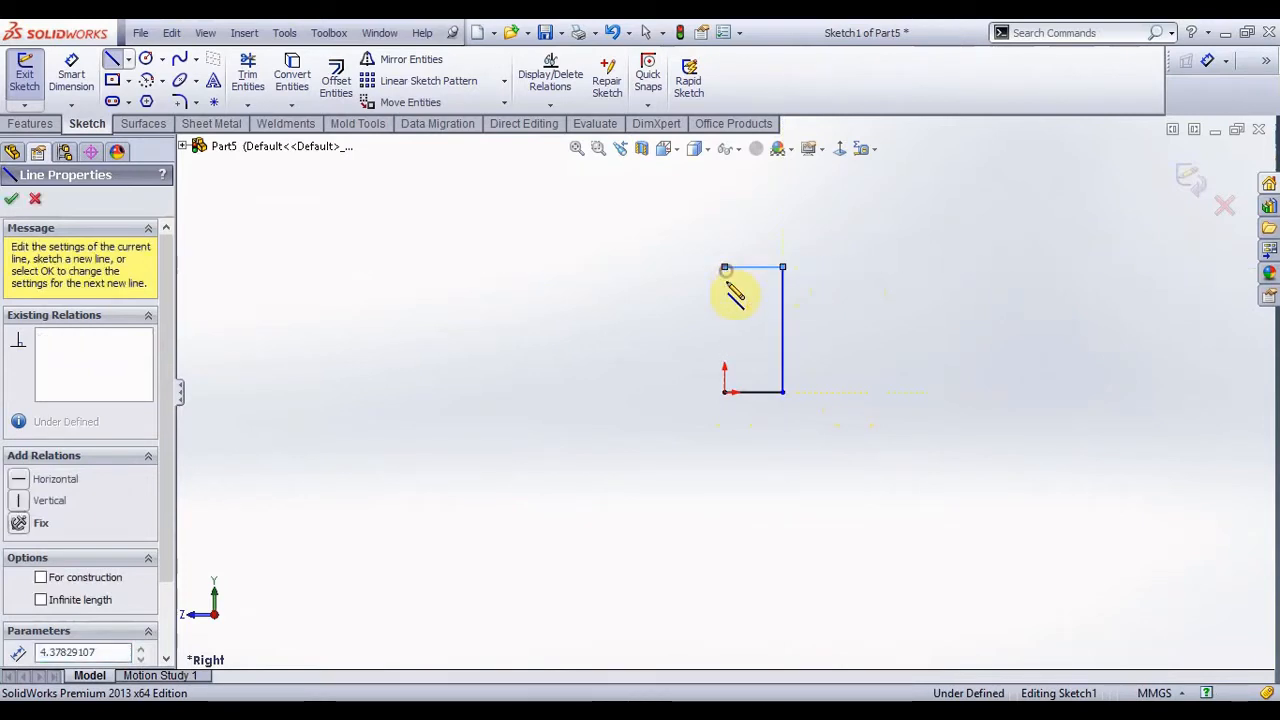
click(725, 391)
key(Escape)
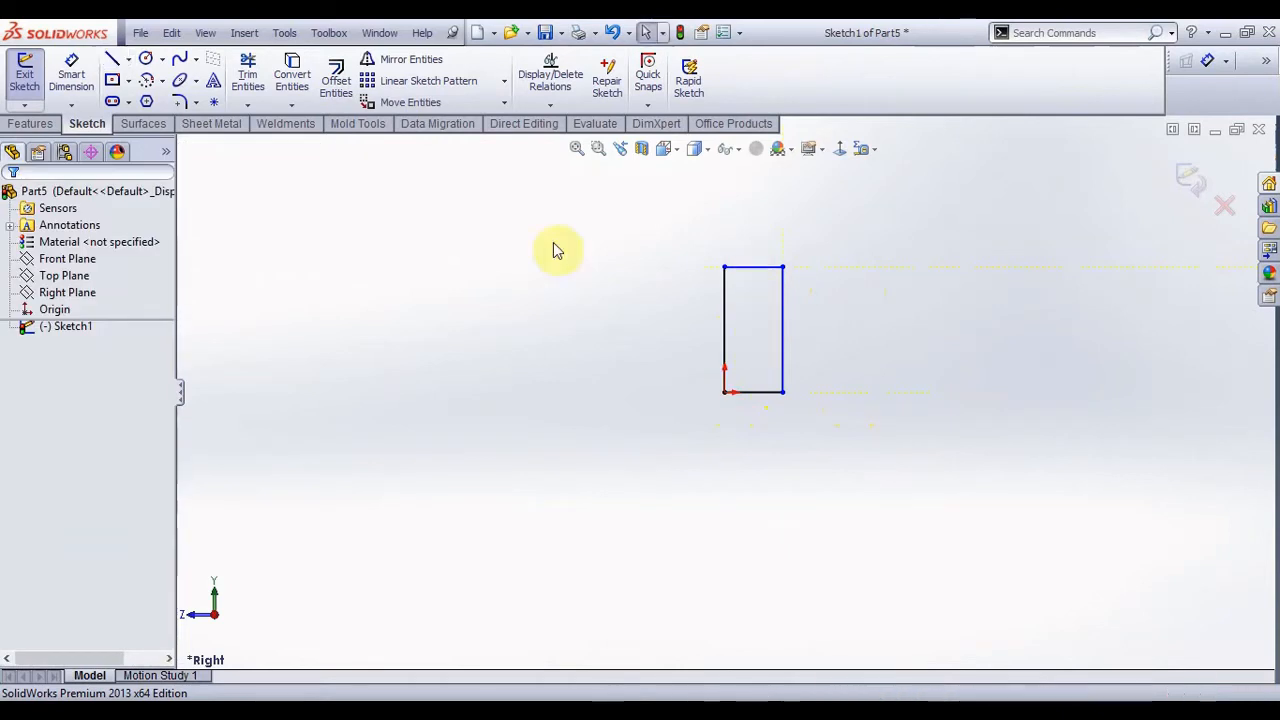
- Dimension the rectangle to 40 mm wide and 100 mm high
click(72, 80)
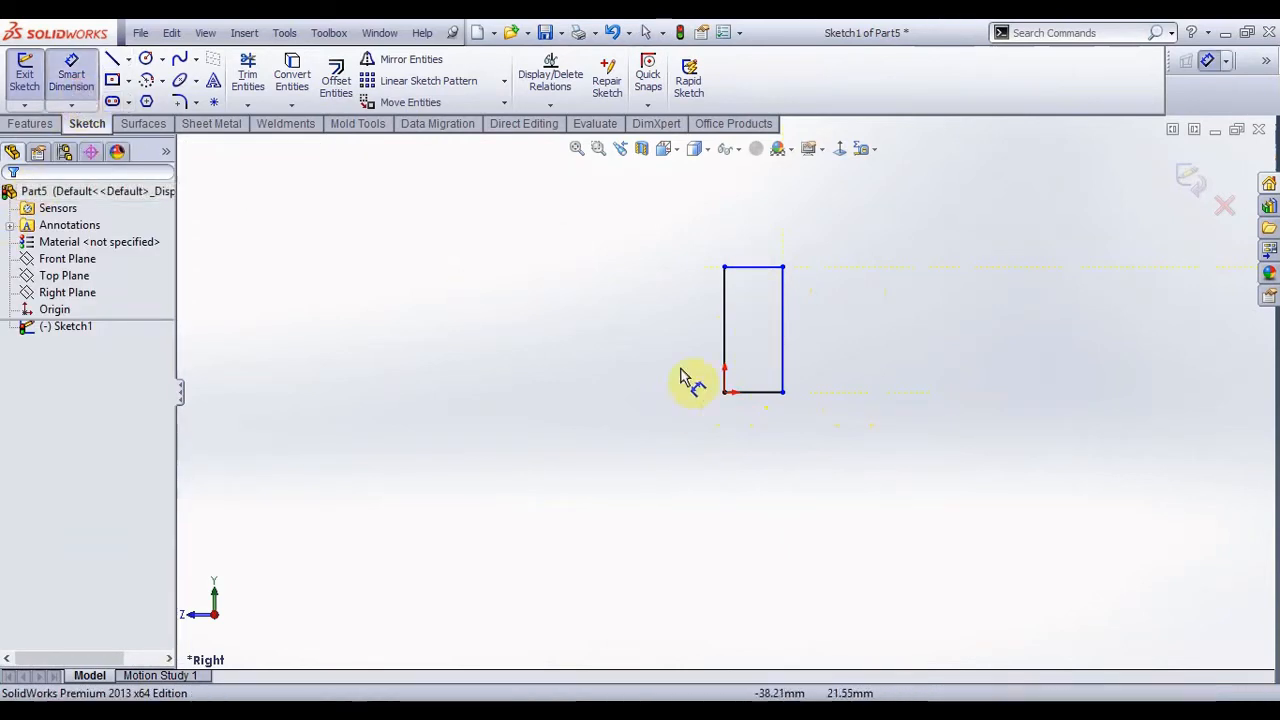
click(760, 275)
click(752, 251)
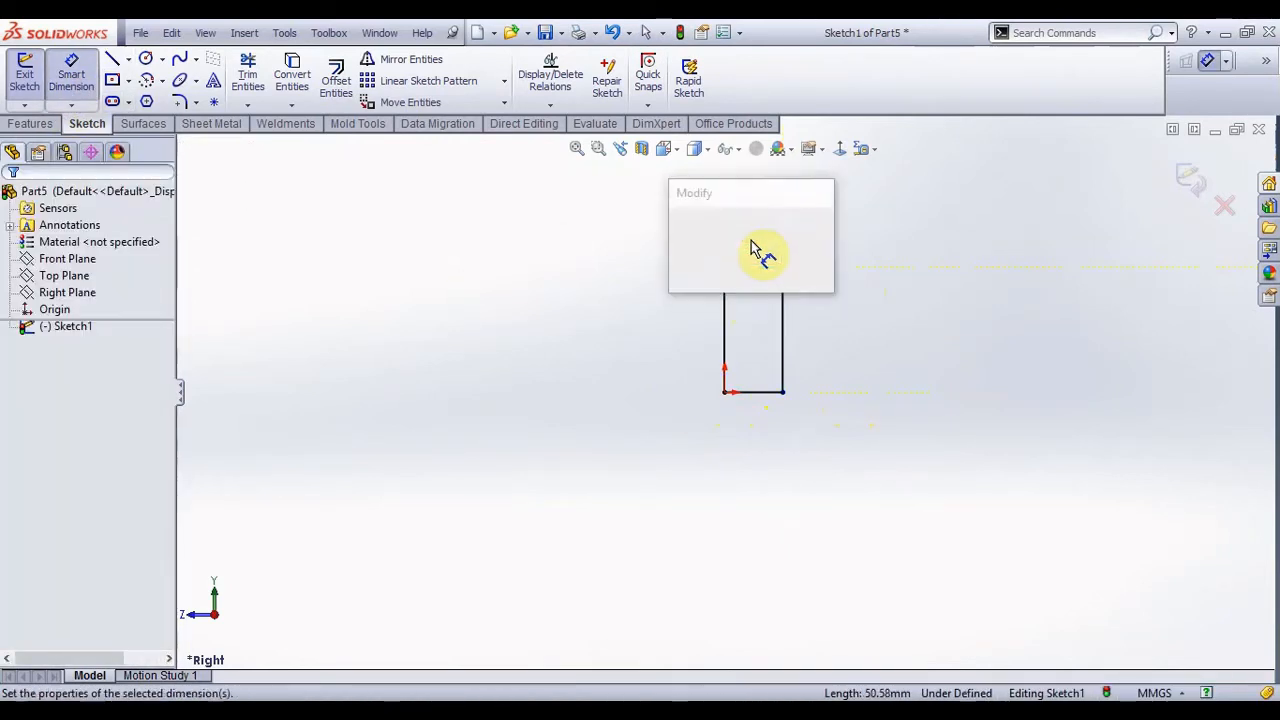
text(40)
key(Return)
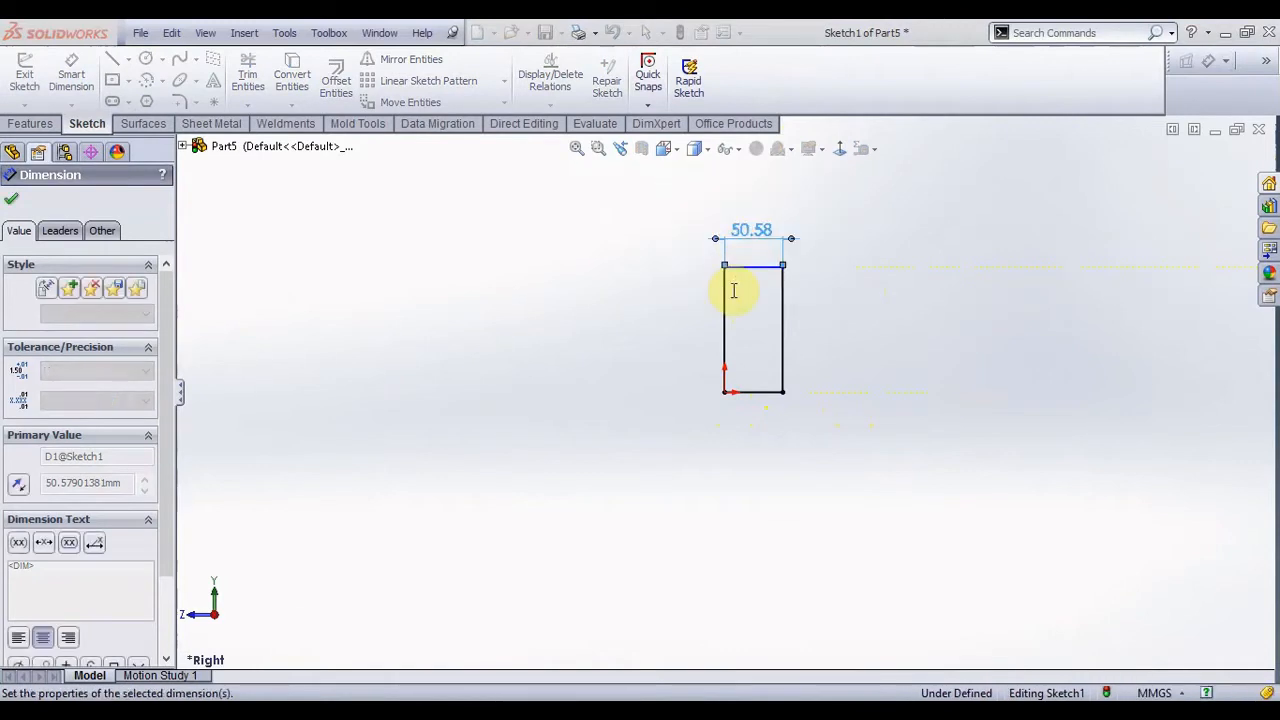
click(720, 350)
click(698, 356)
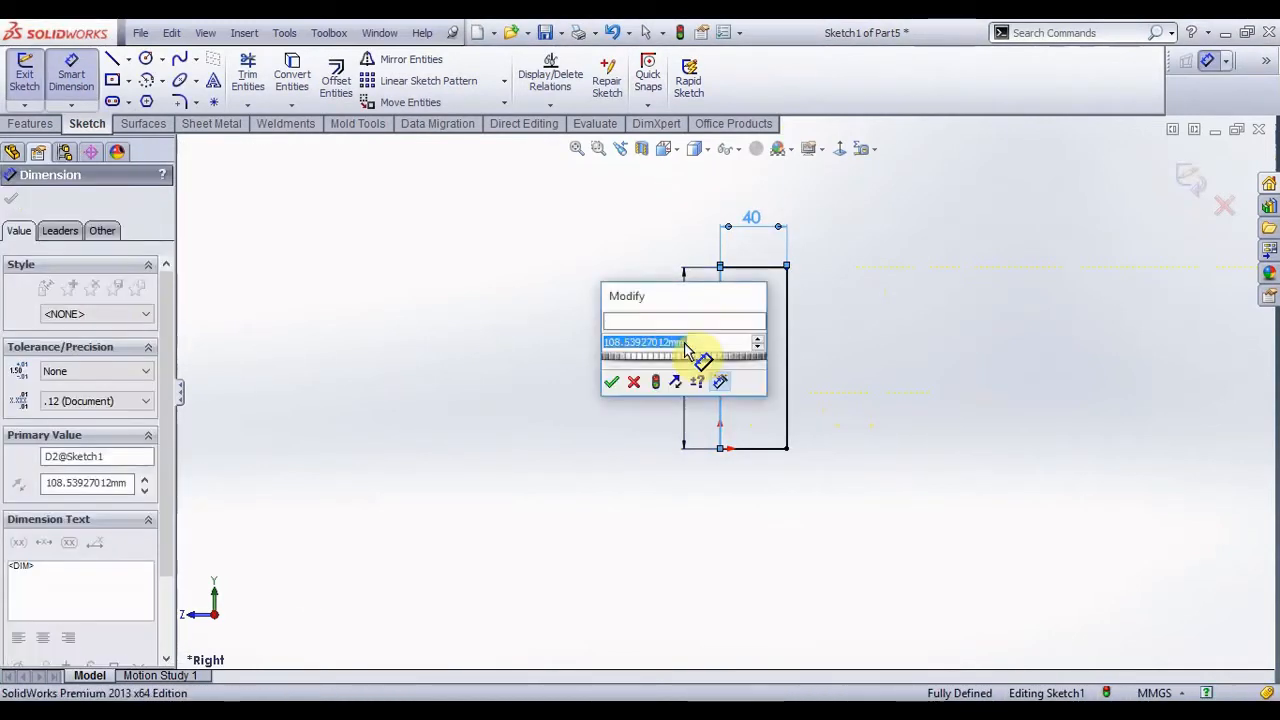
text(100)
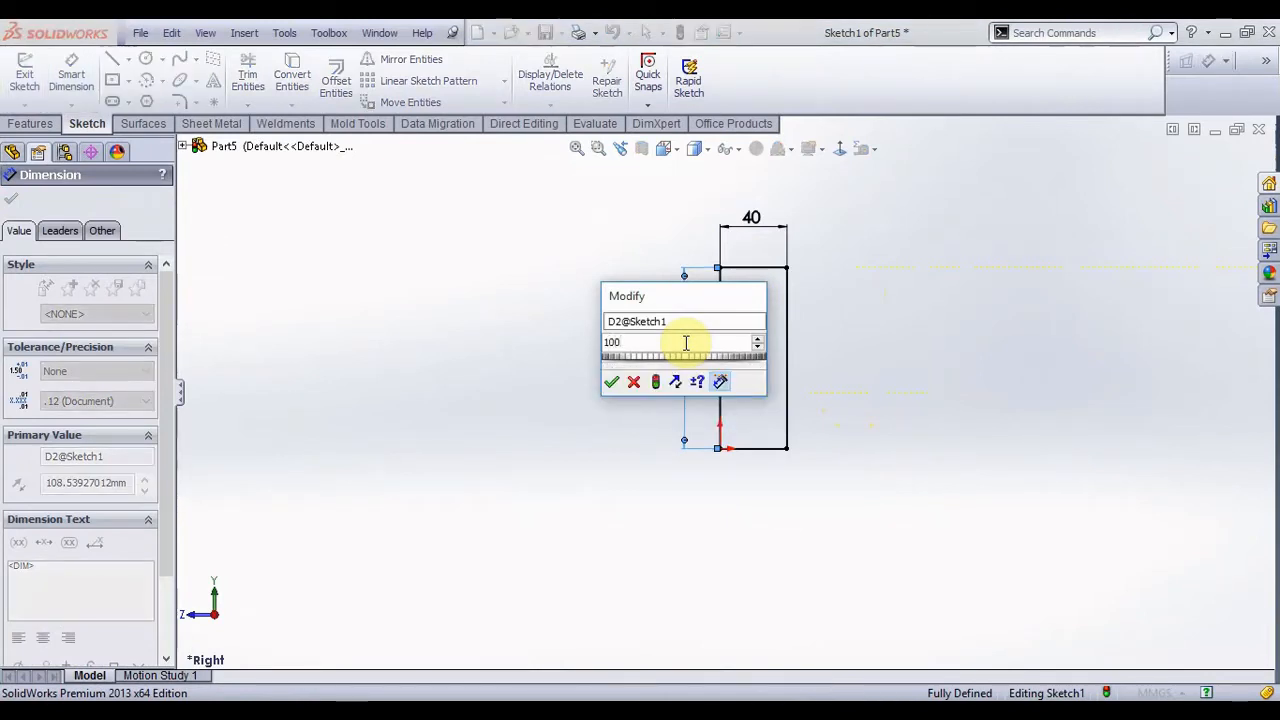
key(Return)
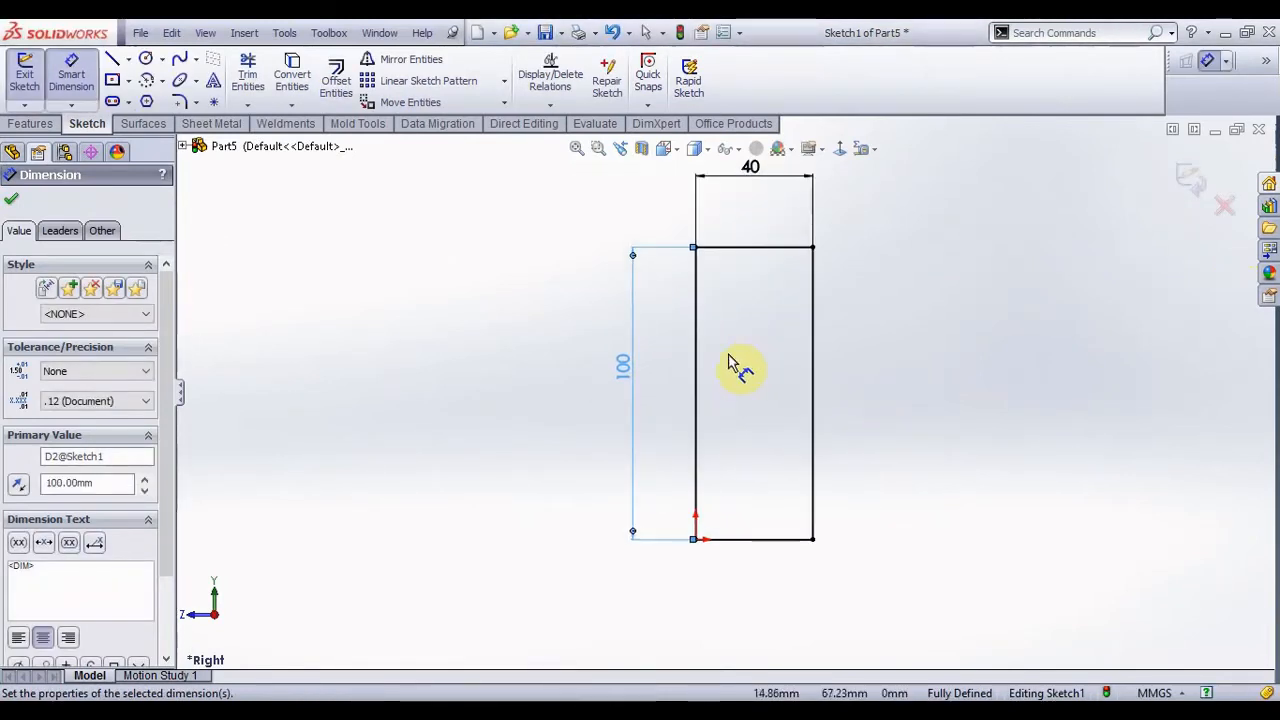
- Draw a horizontal centerline between the midpoints of the rectangle's two vertical sides
click(129, 62)
click(145, 95)
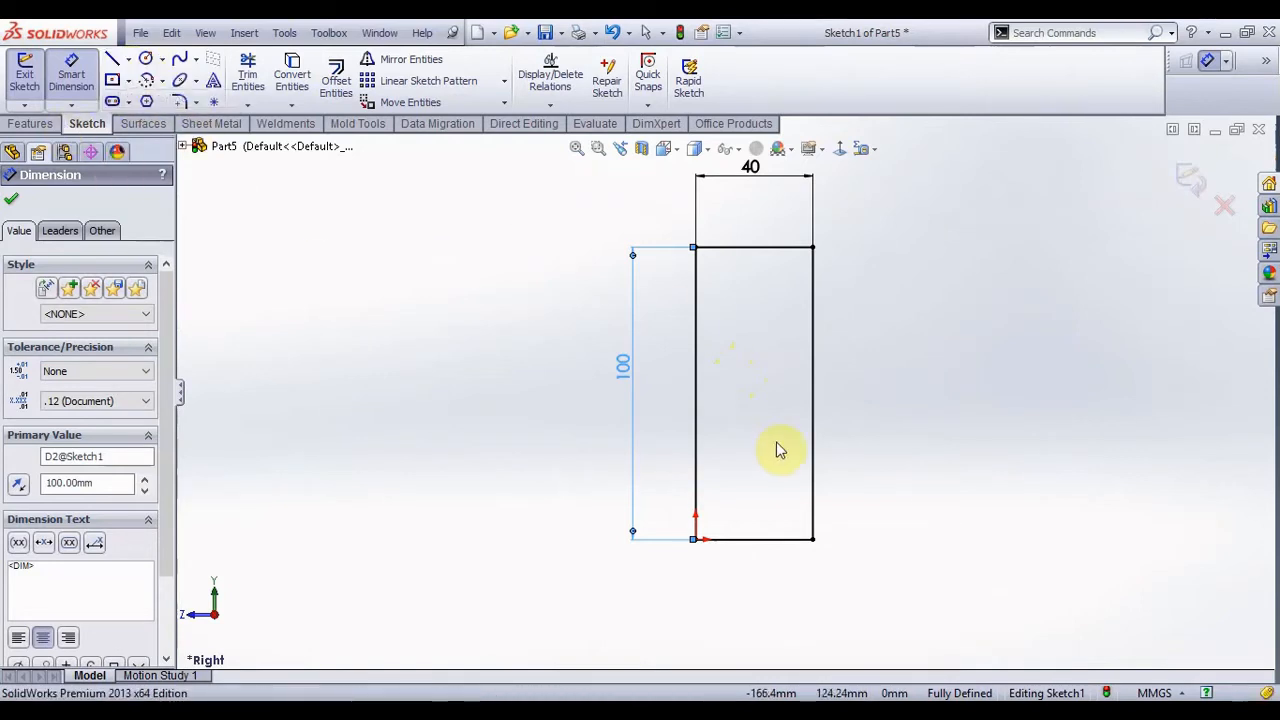
click(695, 393)
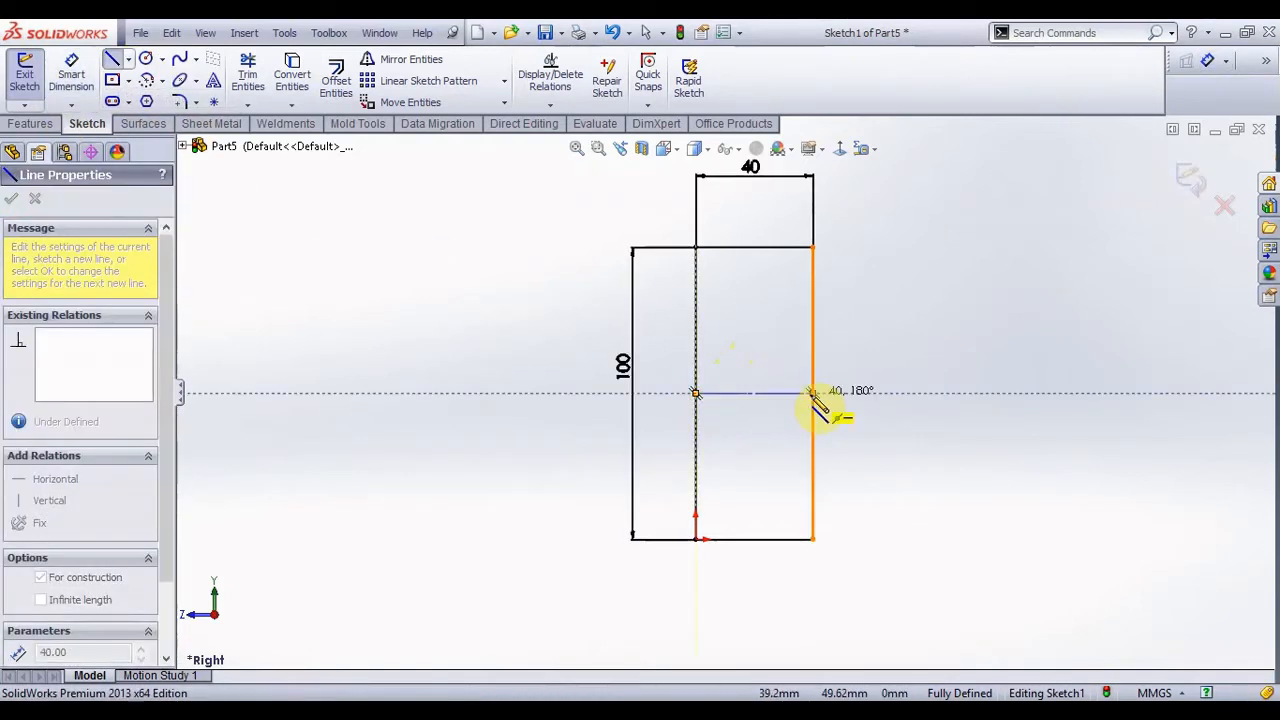
click(813, 393)
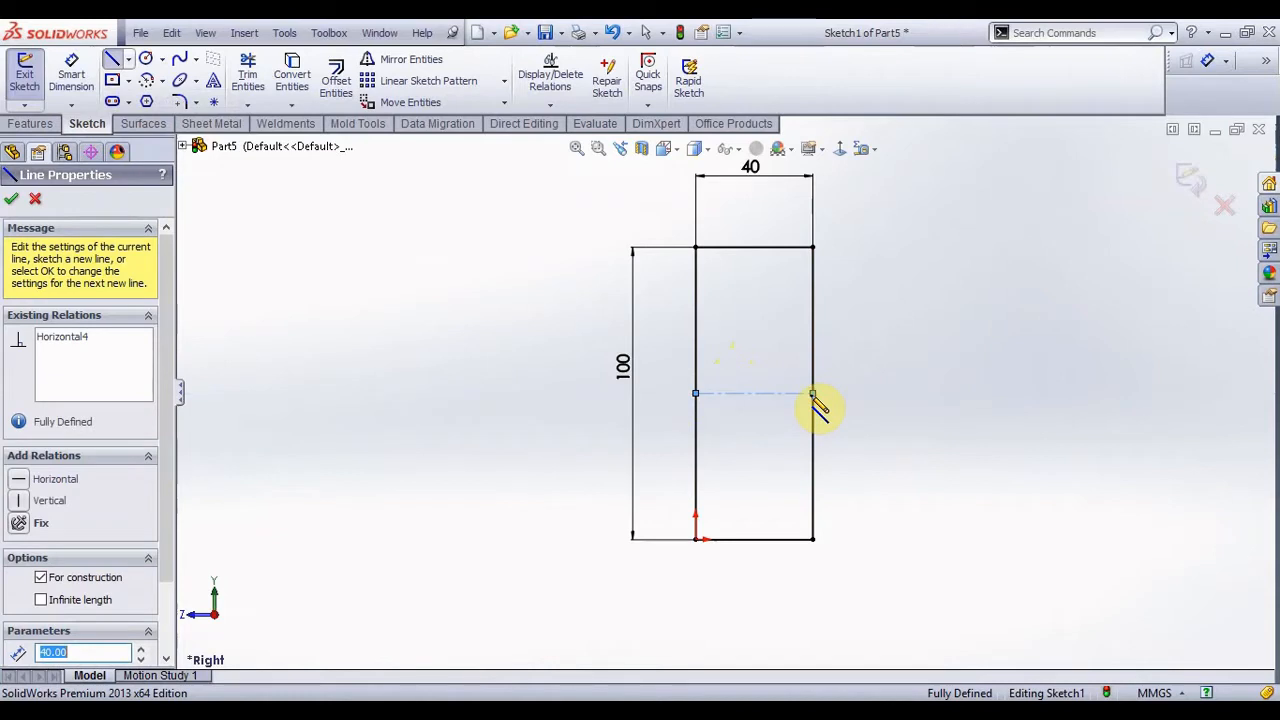
key(Escape)
- Sketch a three-line notch inside the rectangle on its left side, about 10 mm deep and 41 mm high, spanning the centerline
scroll(735, 400, down, 3)
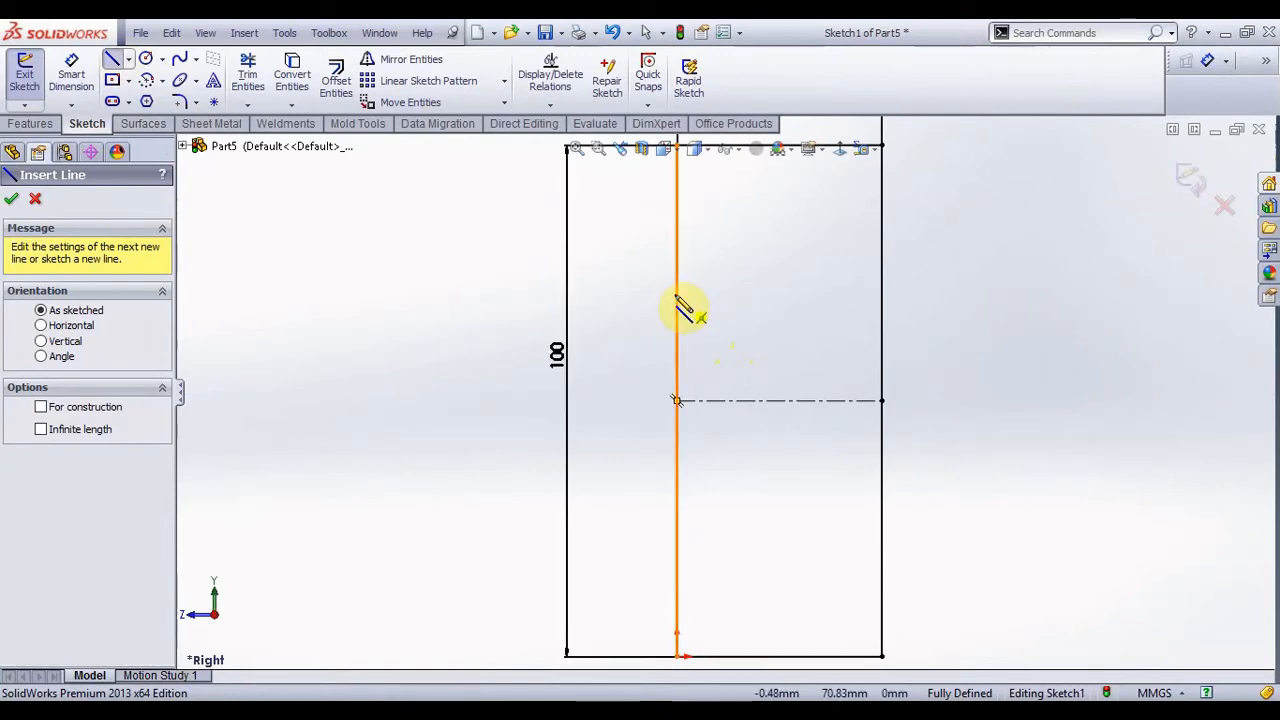
click(677, 290)
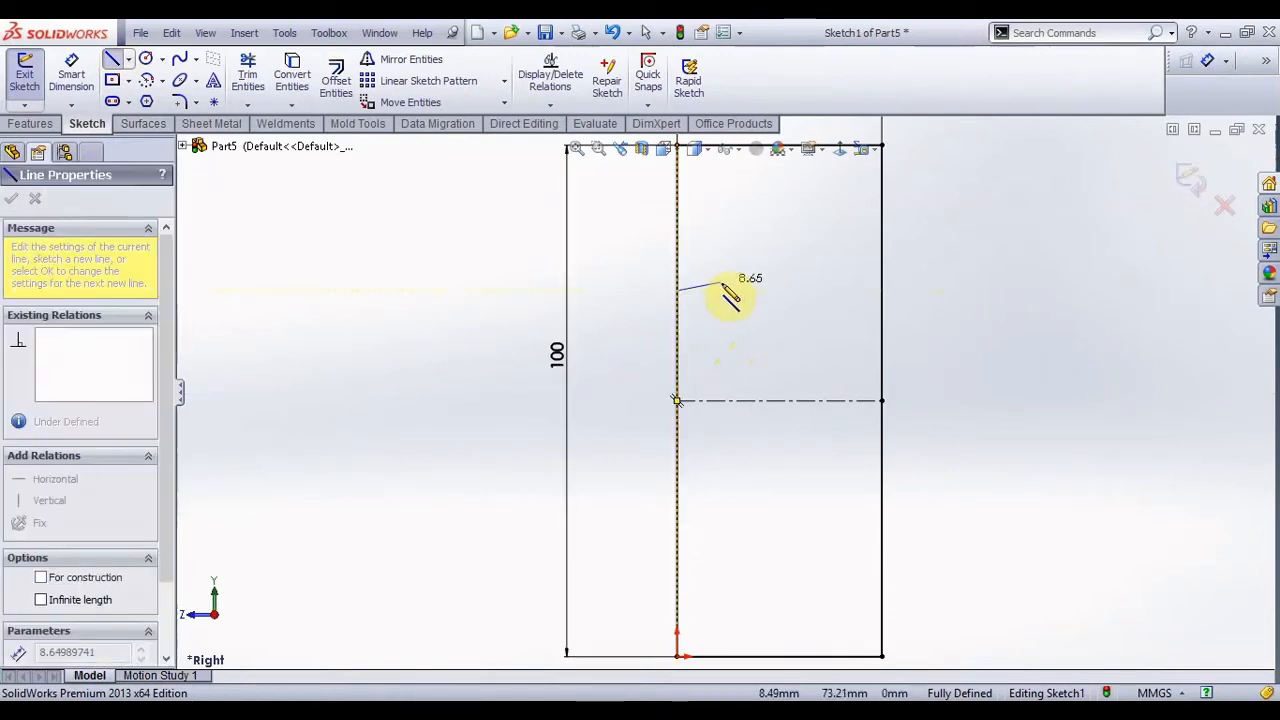
click(727, 290)
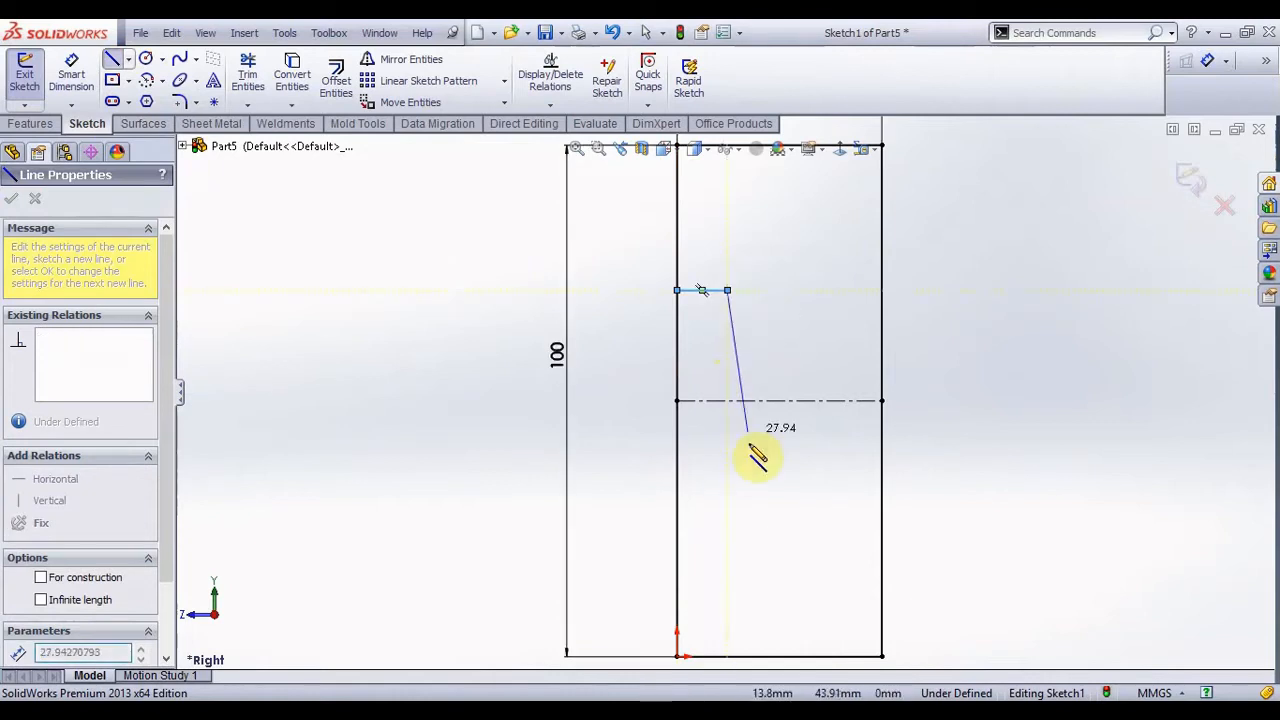
click(727, 497)
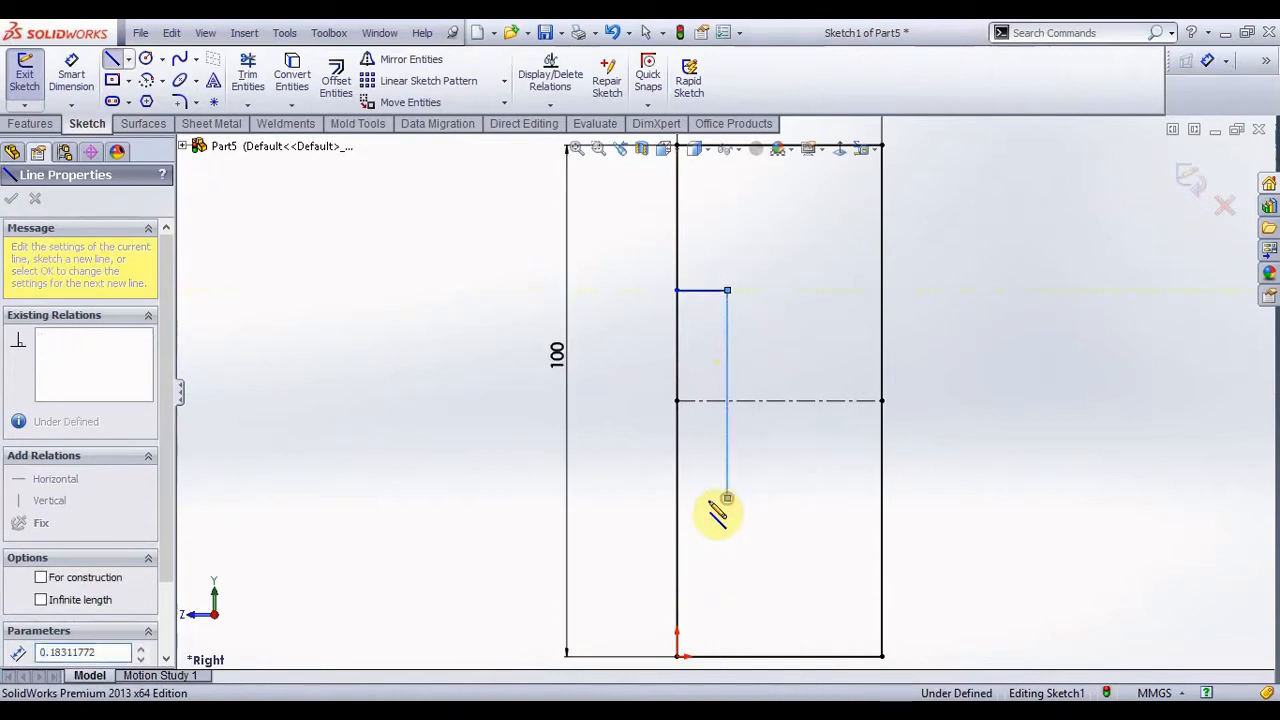
click(678, 498)
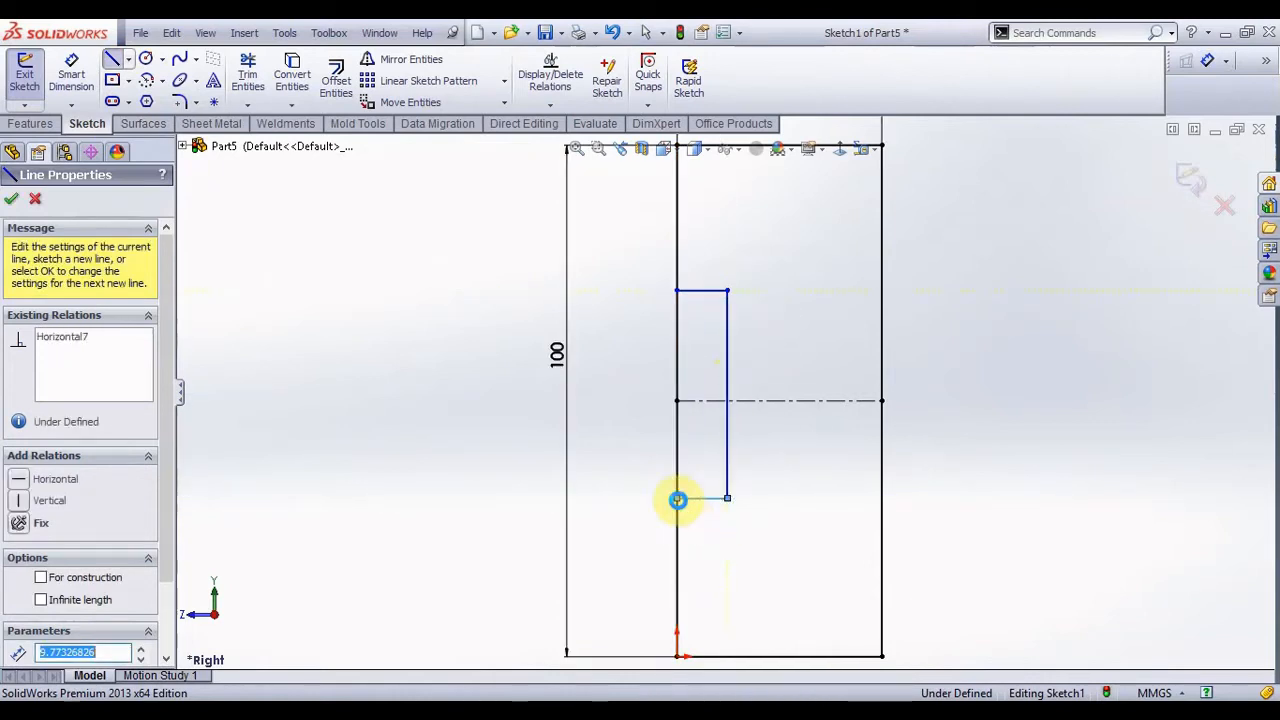
key(Escape)
click(728, 368)
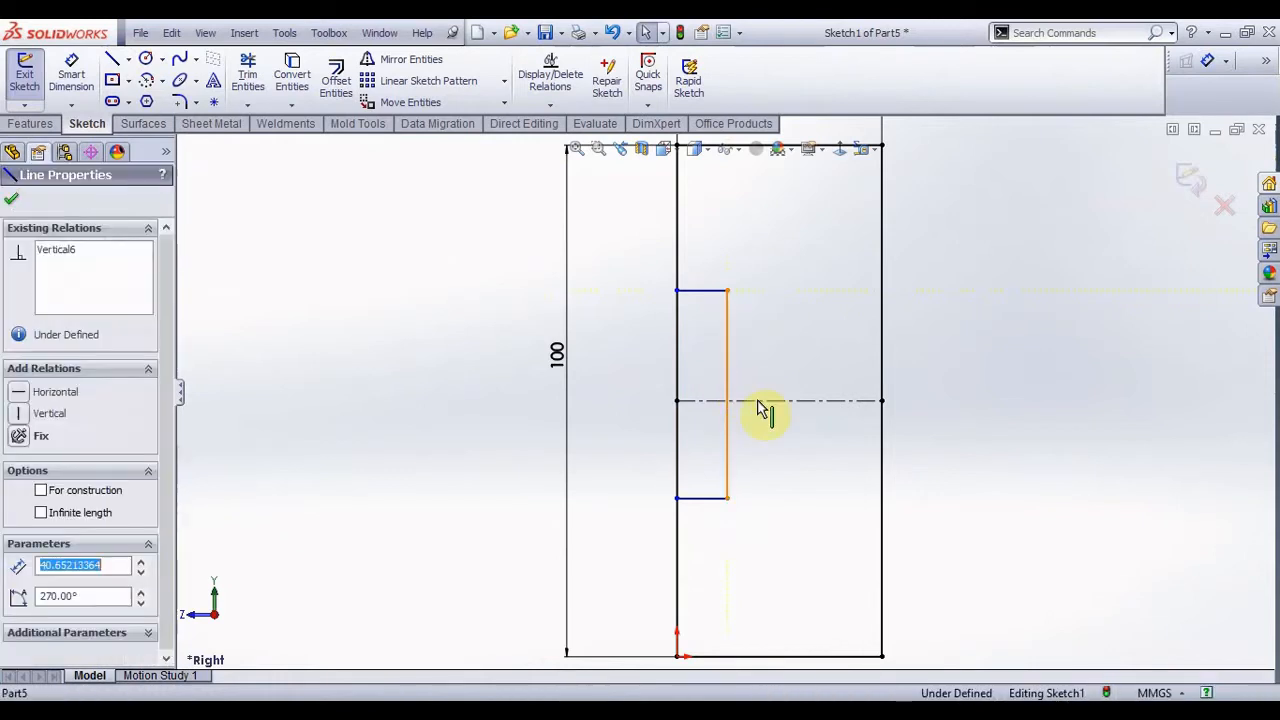
ctrl+click(760, 401)
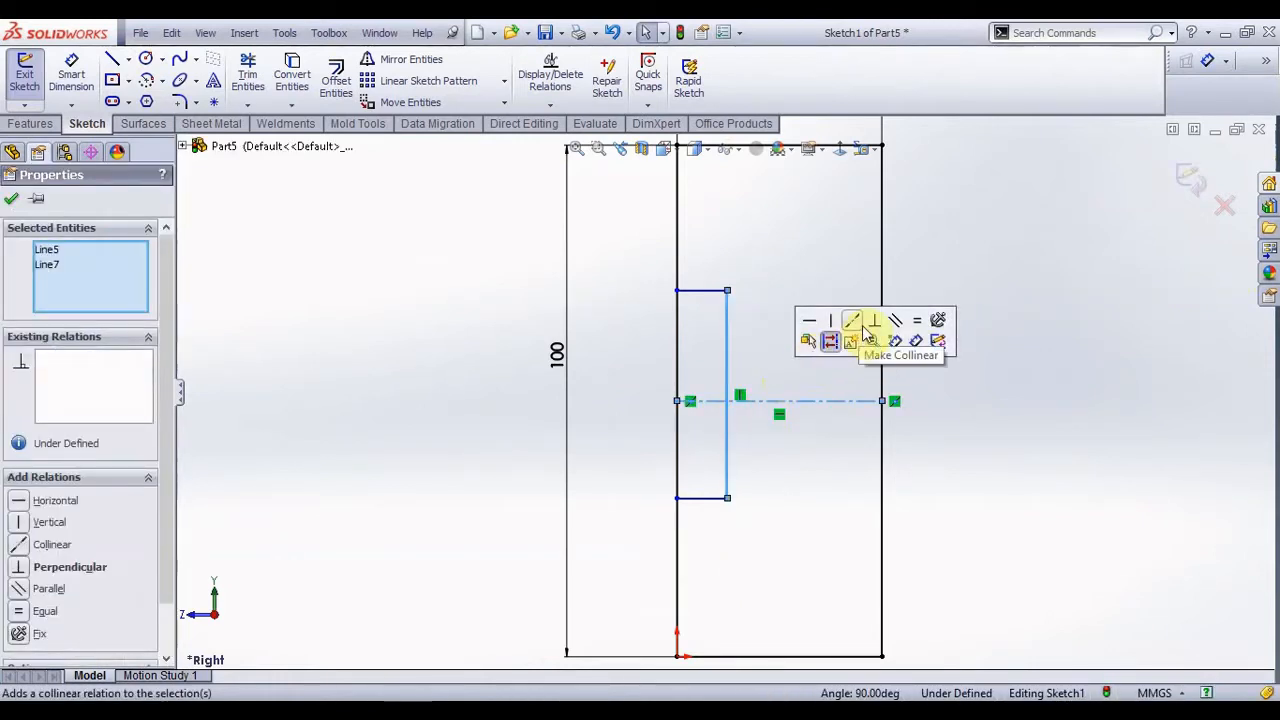
click(763, 308)
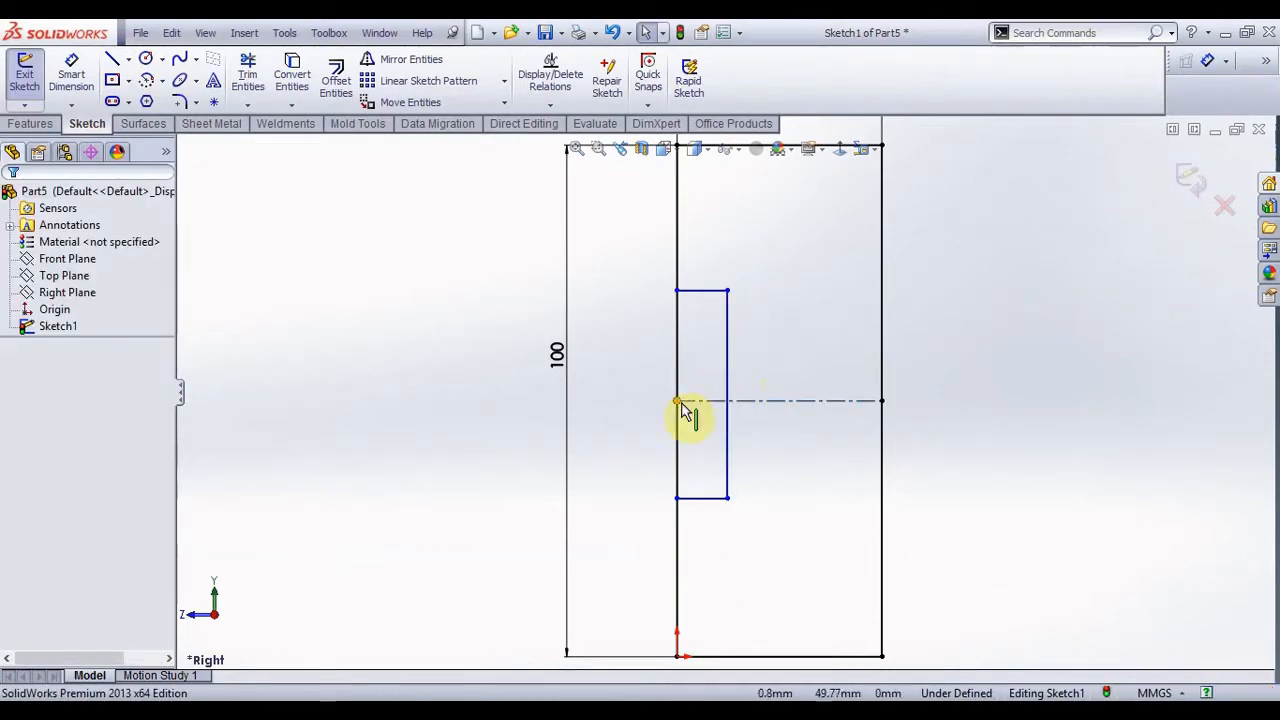
- Dimension the notch to 10 mm deep and 40 mm high
click(72, 80)
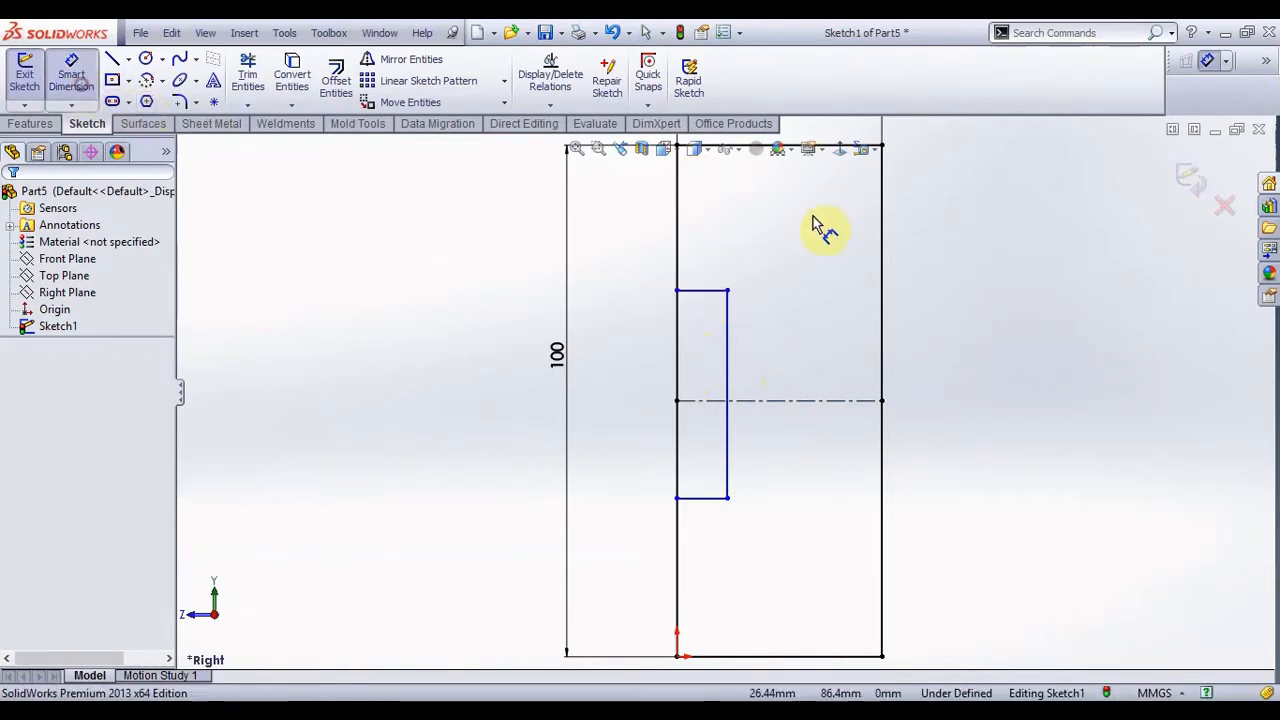
click(712, 292)
click(720, 264)
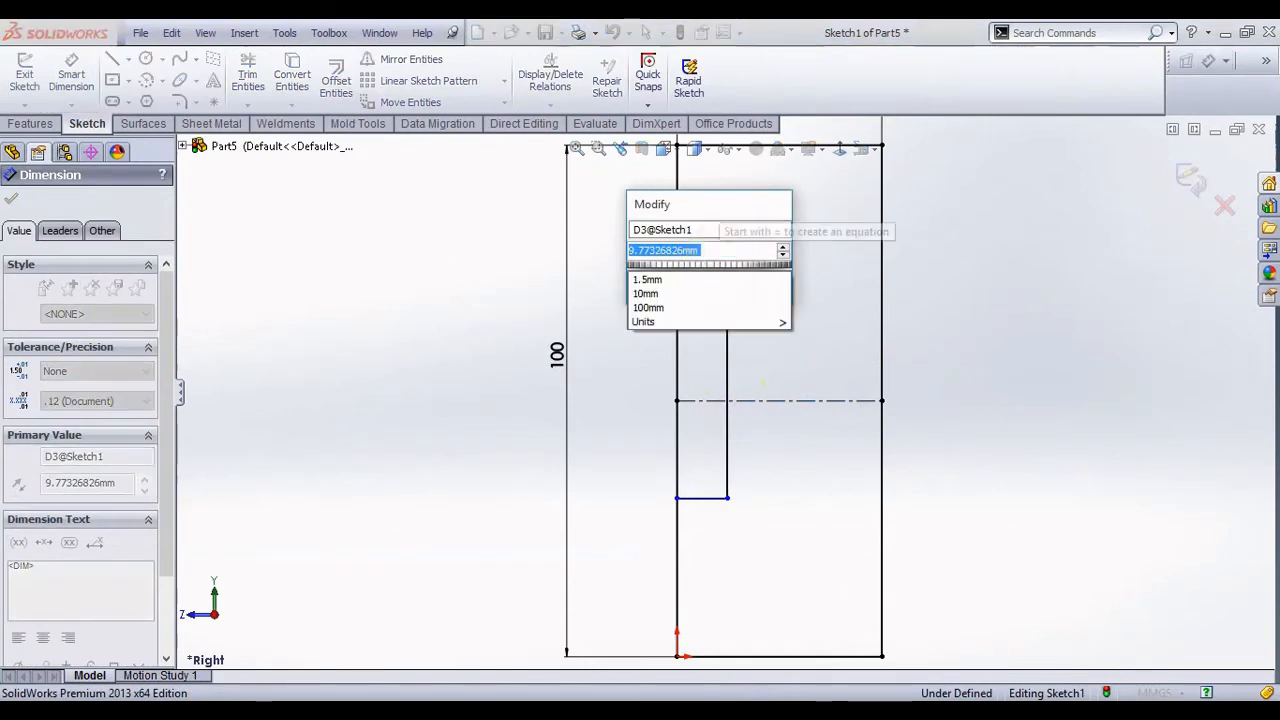
text(10)
key(Return)
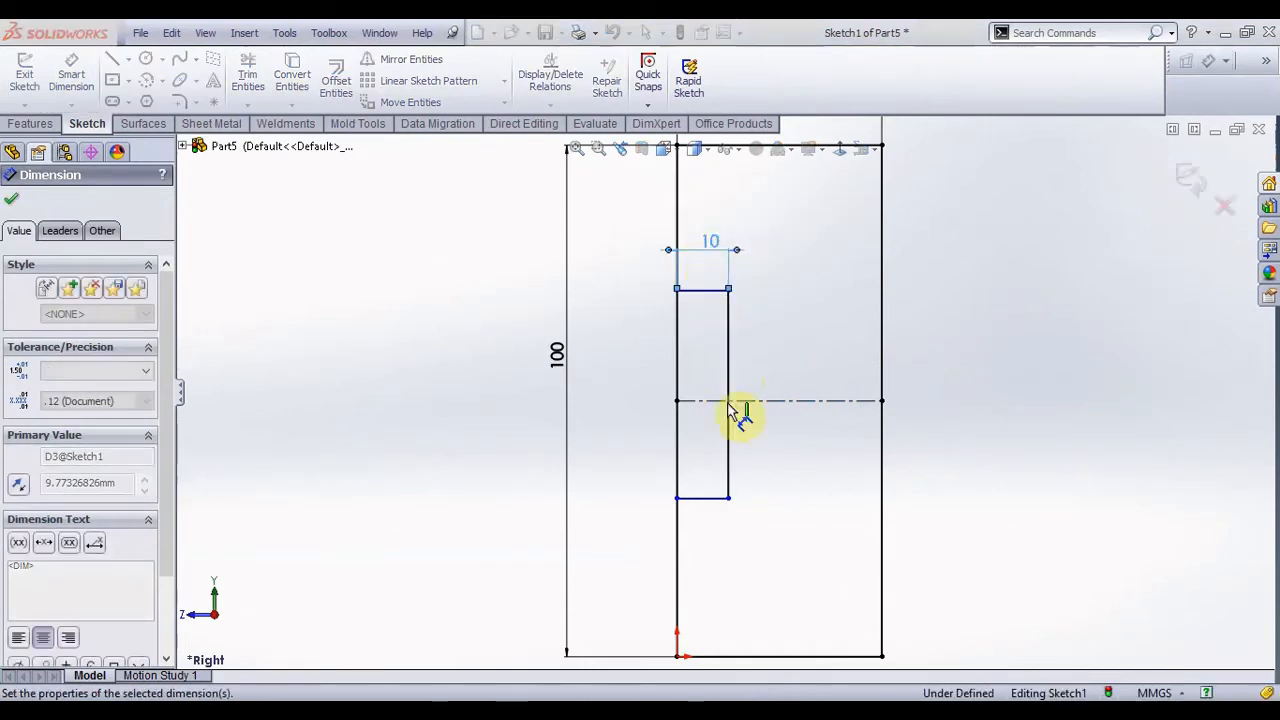
click(732, 476)
click(790, 466)
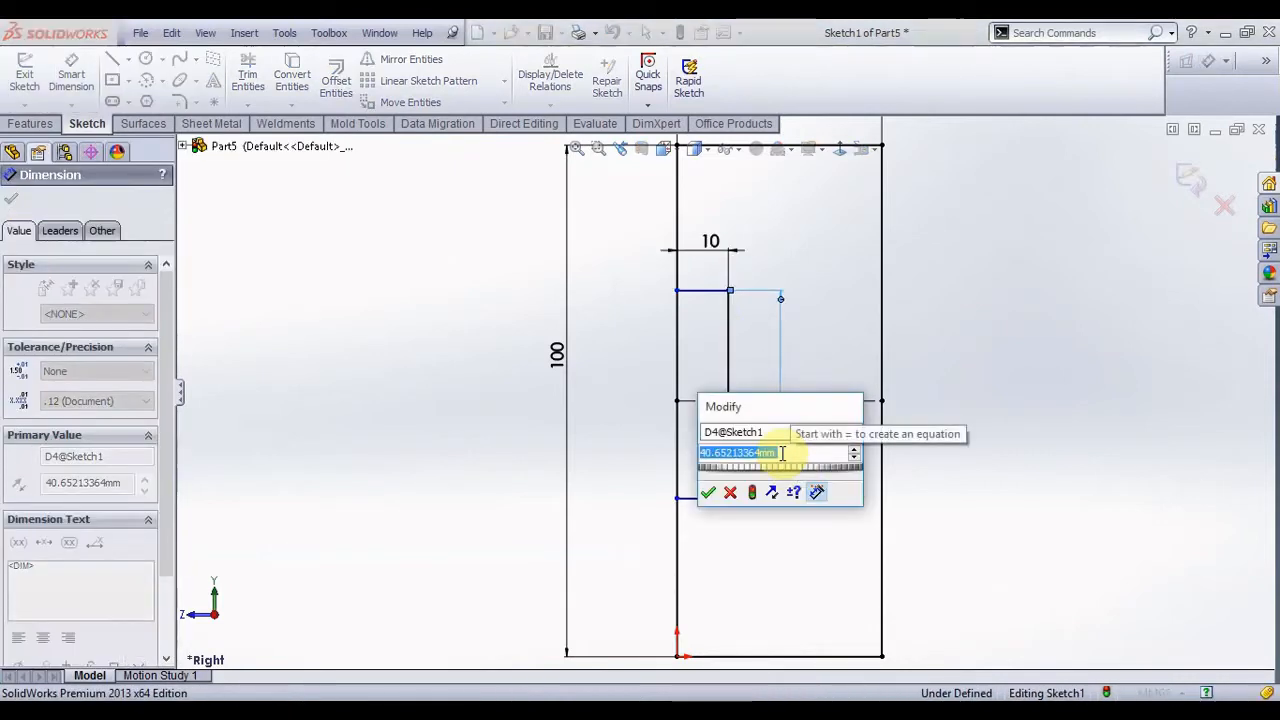
text(40)
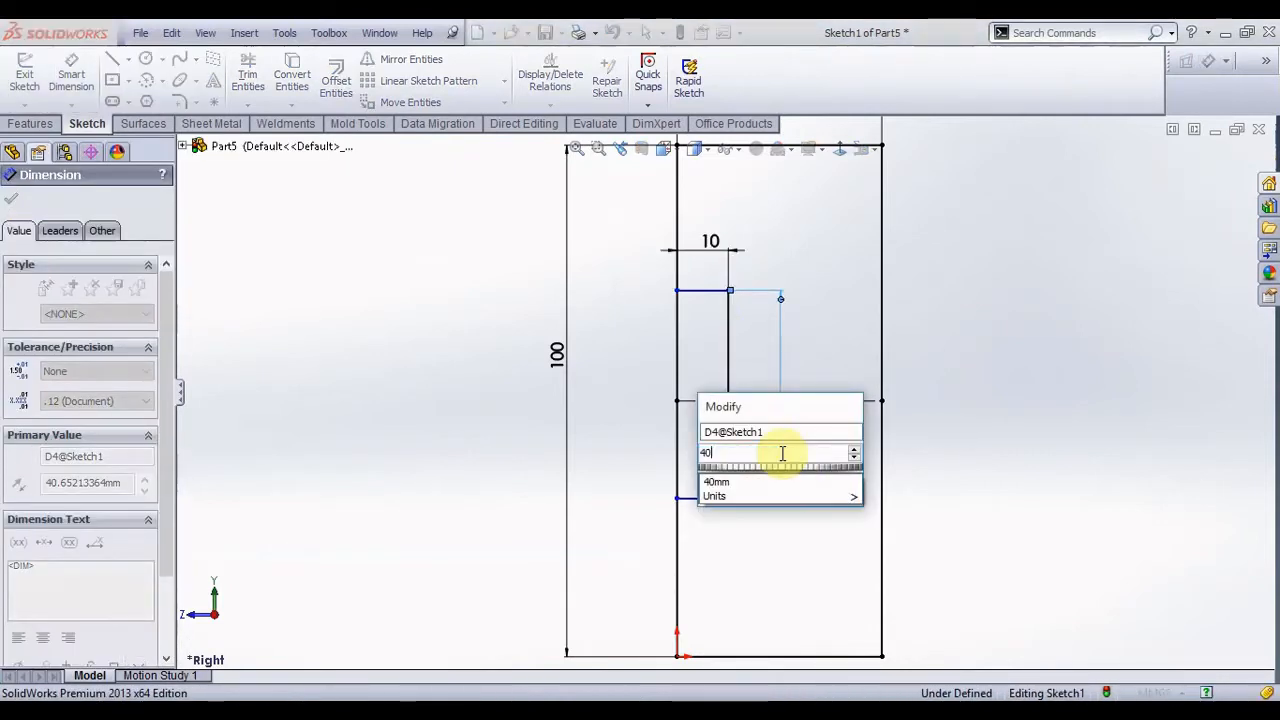
key(Return)
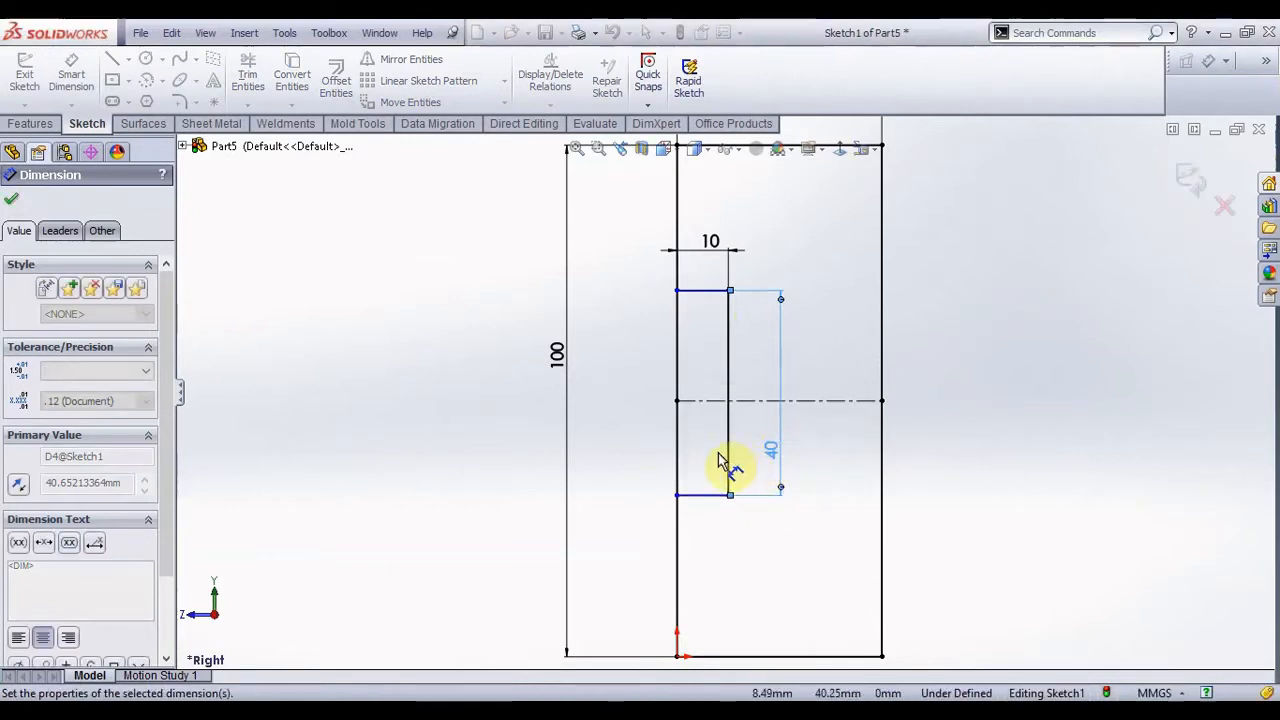
- Dimension the notch's upper edge 20 mm from the horizontal centerline
click(715, 291)
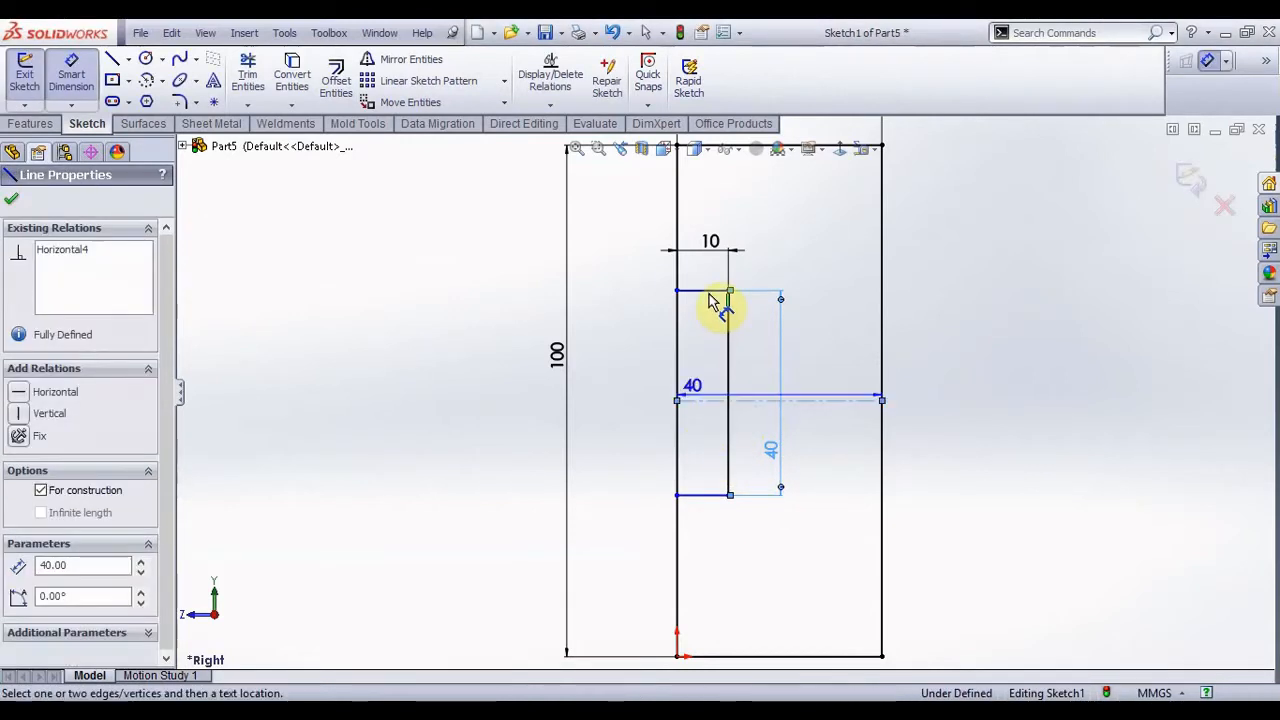
click(717, 352)
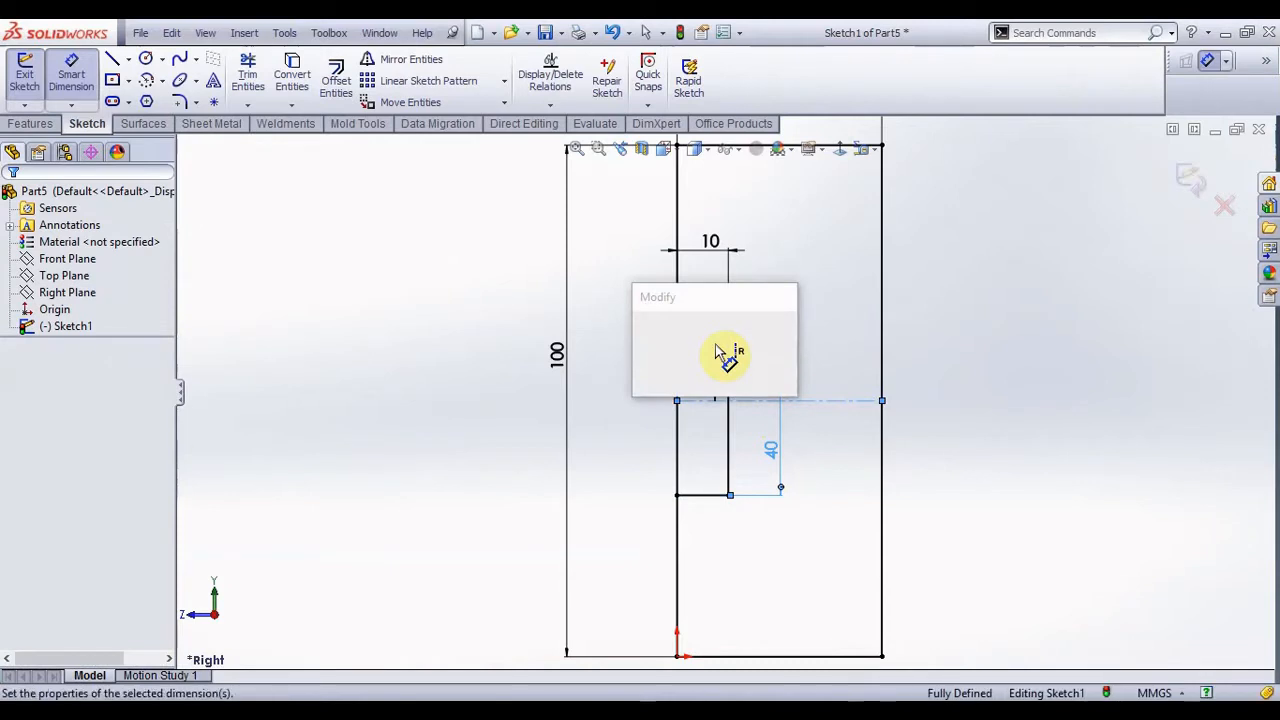
text(20)
key(Return)
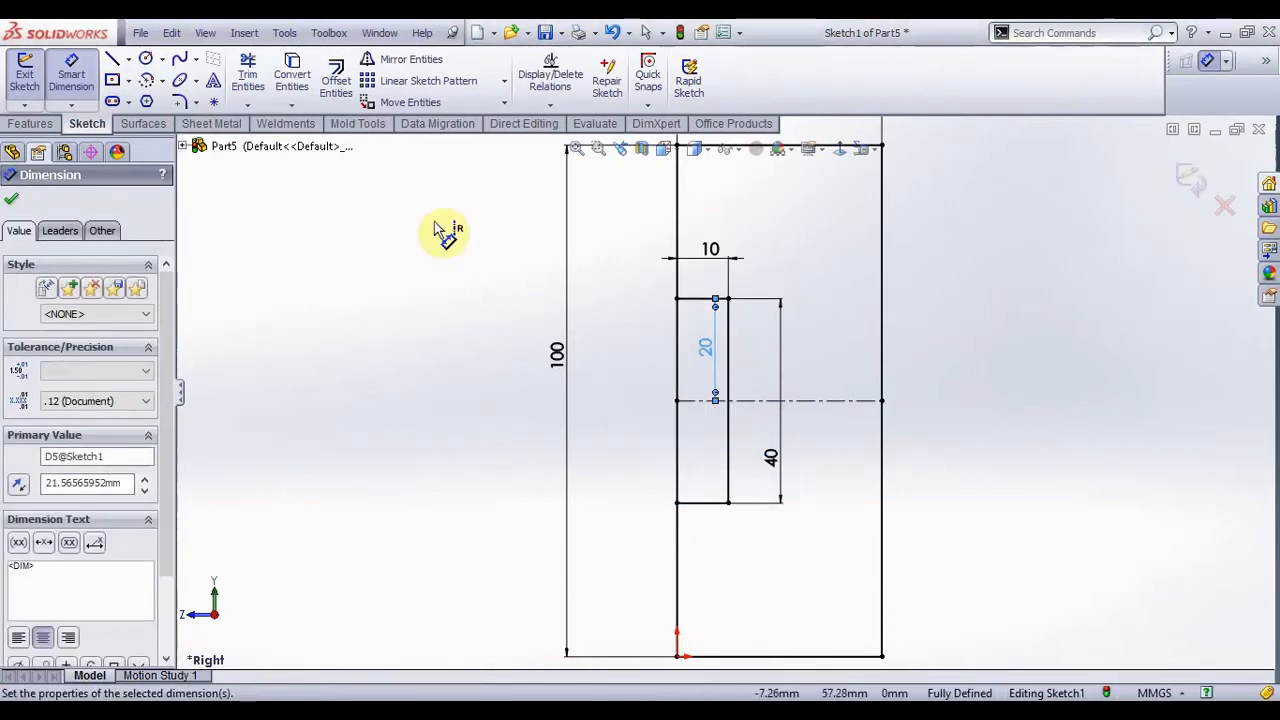
- Trim away the profile's left side across the notch opening and the centerline portion inside the notch
click(250, 91)
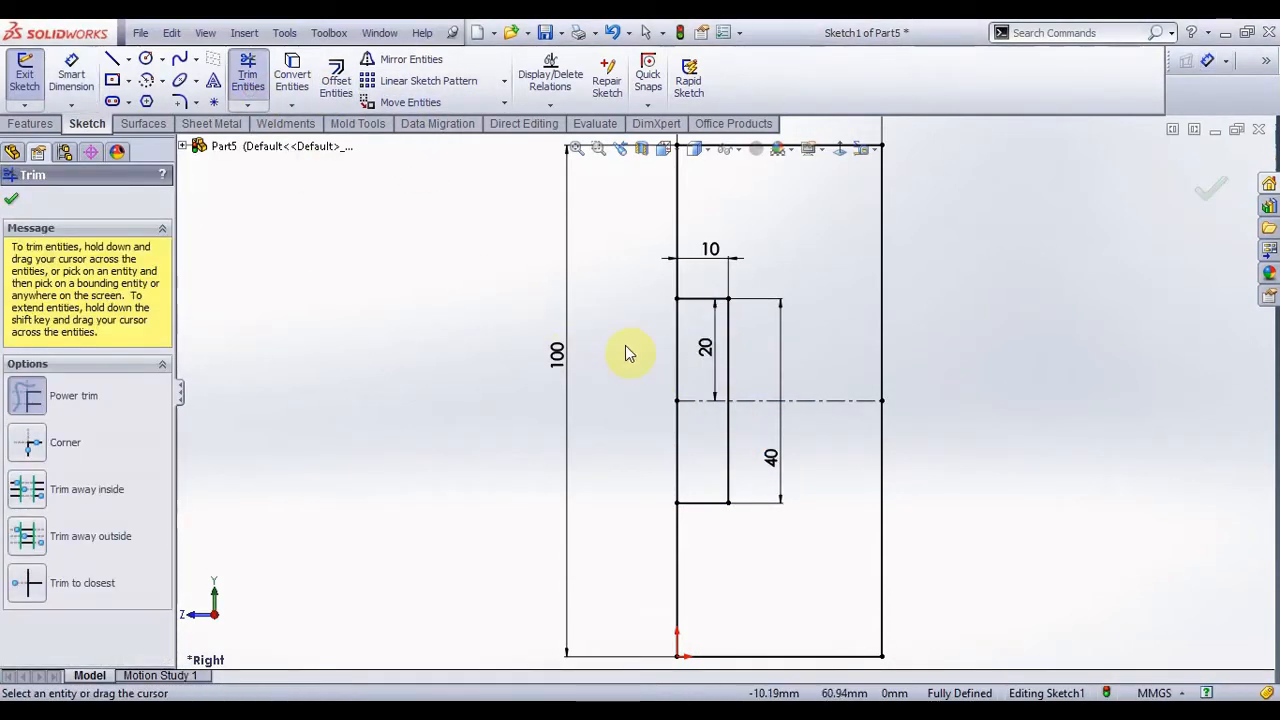
drag(669, 357, 700, 427)
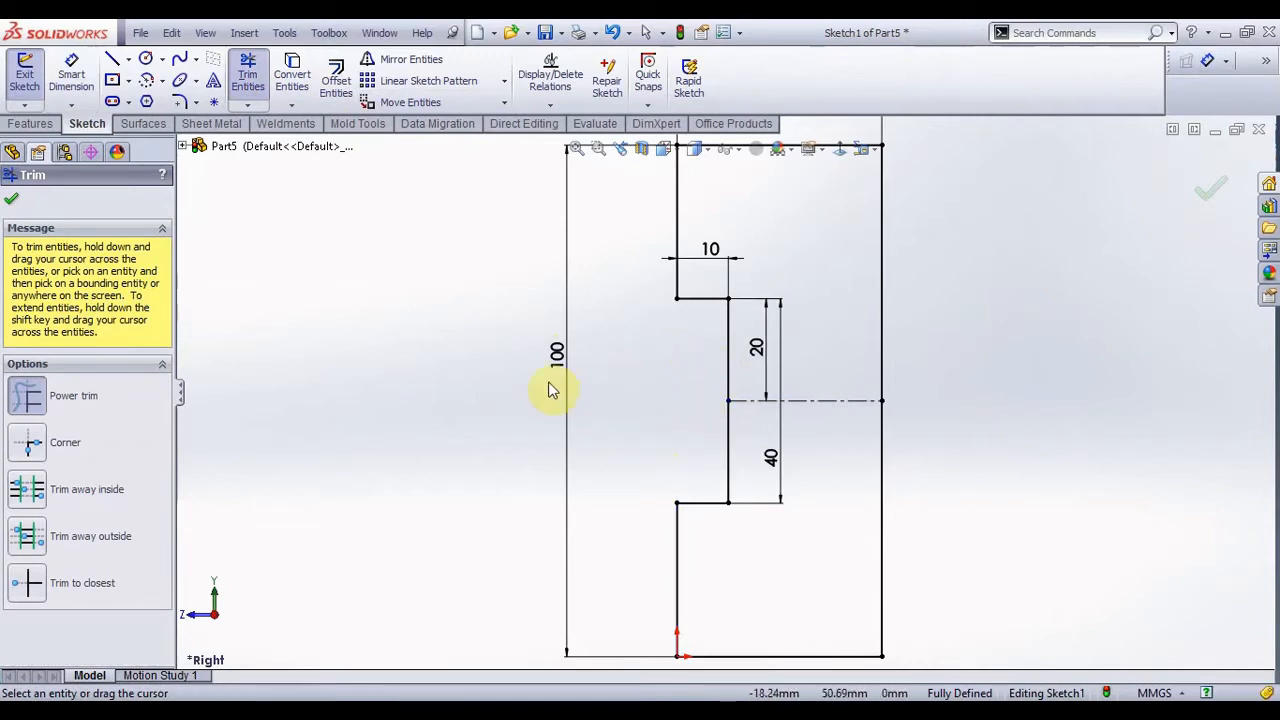
click(12, 200)
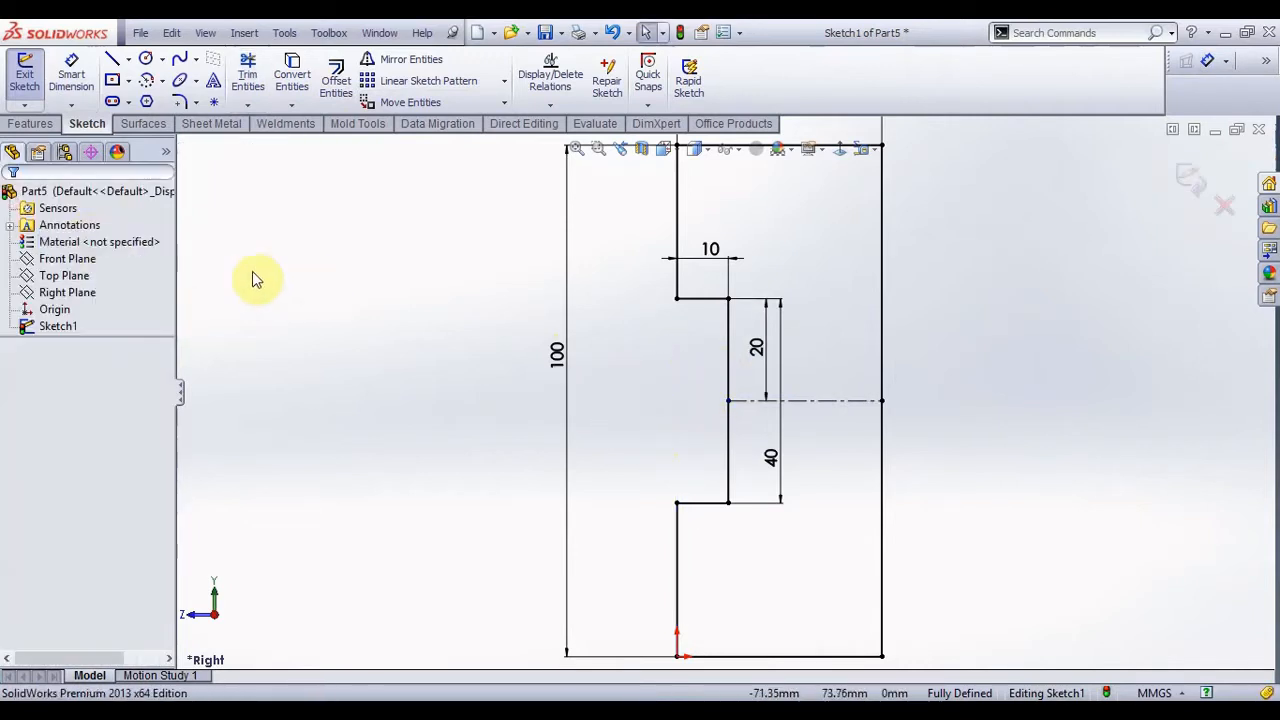
- Sketch a circle of about 3.3 mm radius inside the profile near its upper right corner
scroll(838, 334, up, 3)
scroll(808, 334, down, 2)
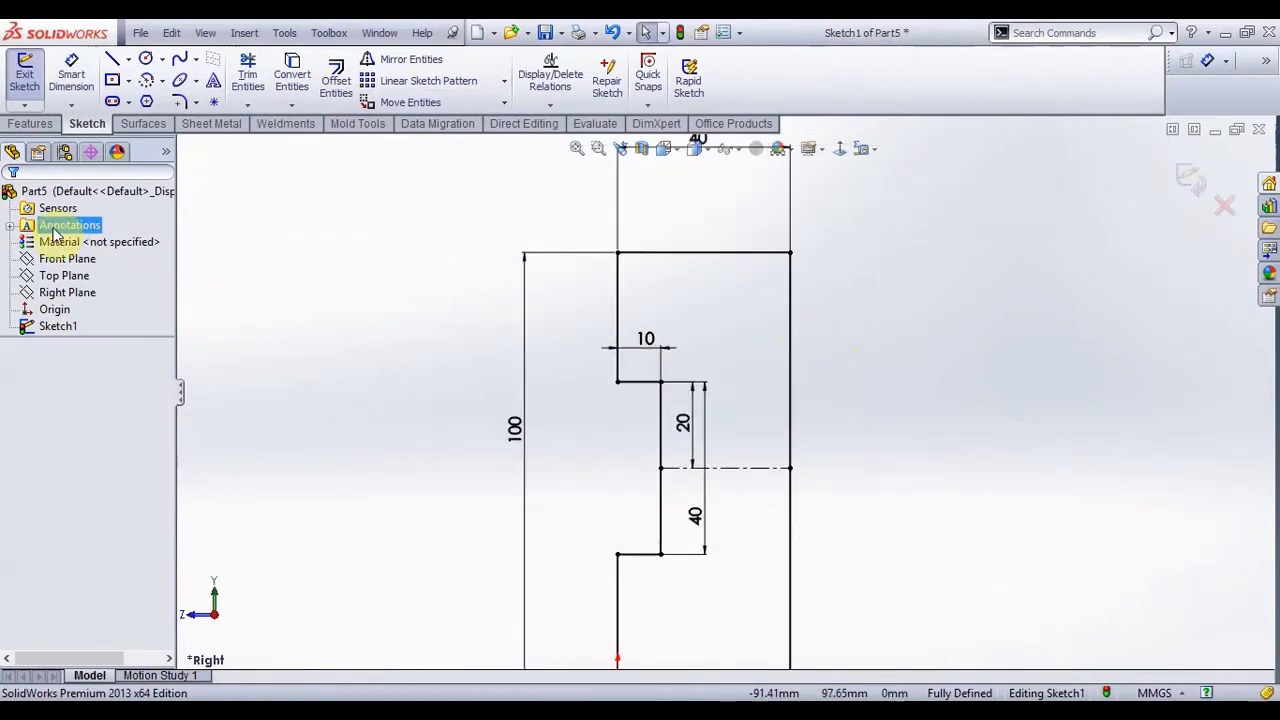
click(145, 59)
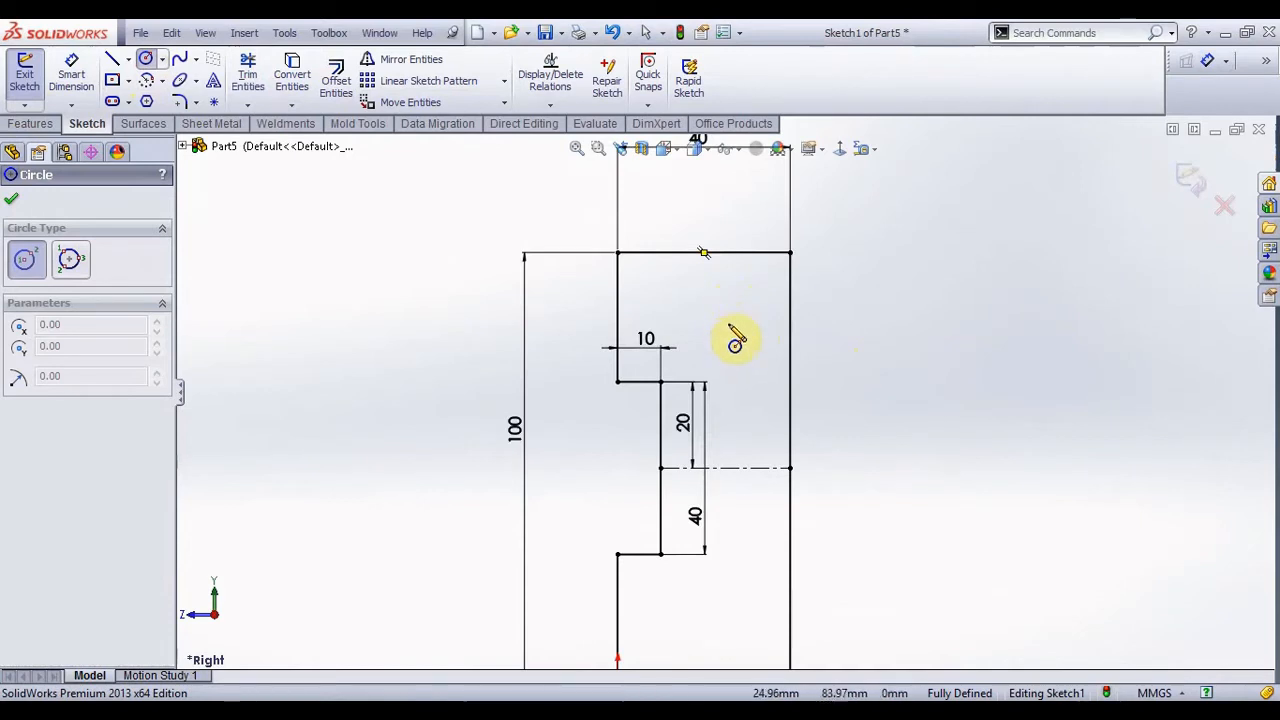
click(752, 288)
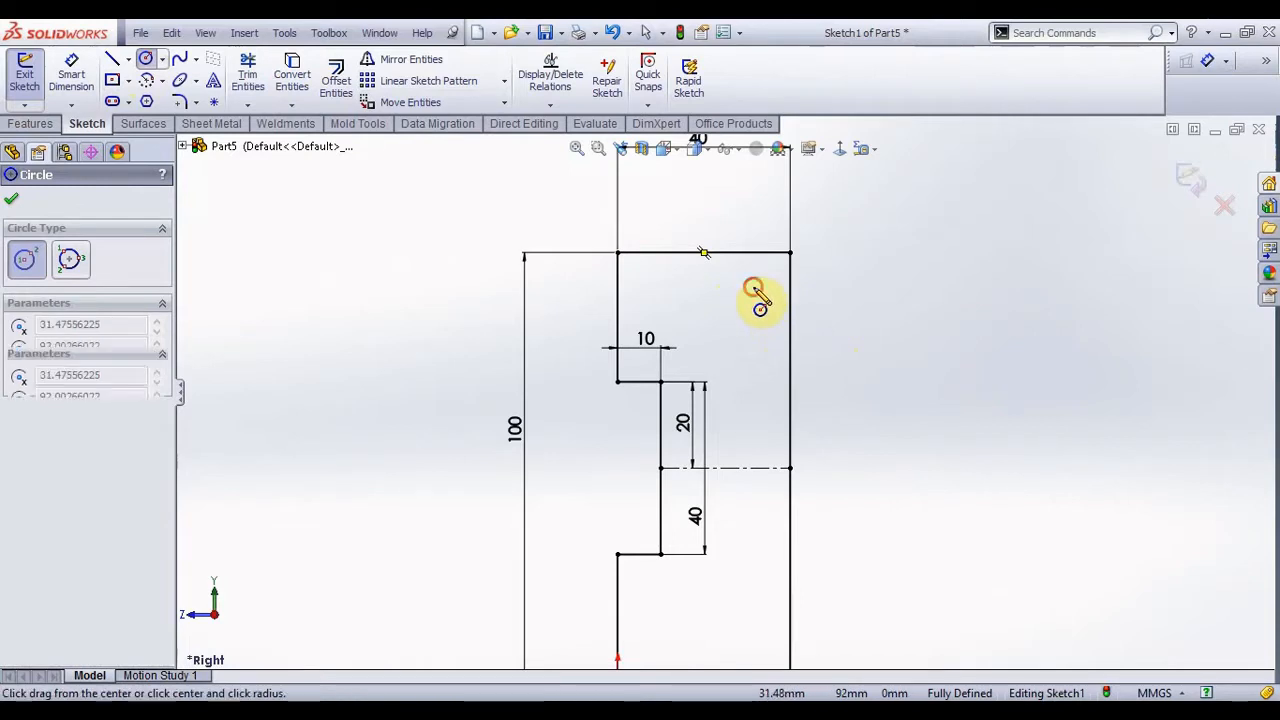
click(761, 277)
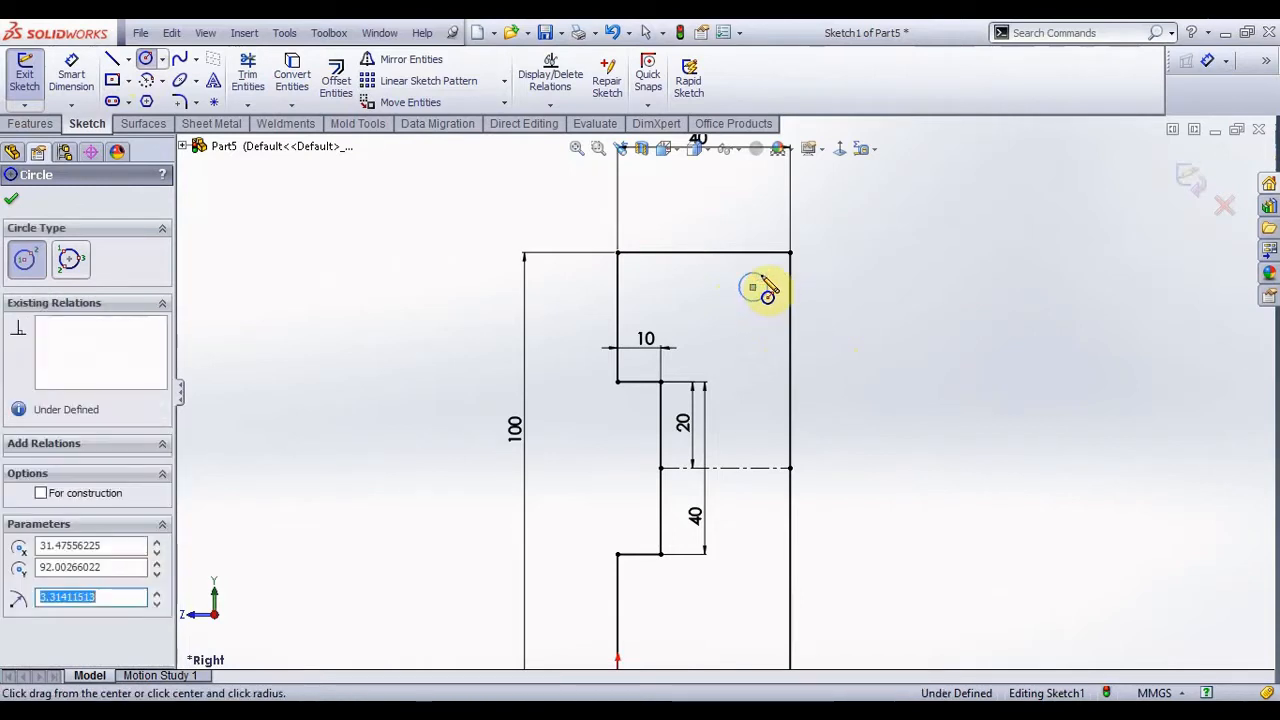
key(Escape)
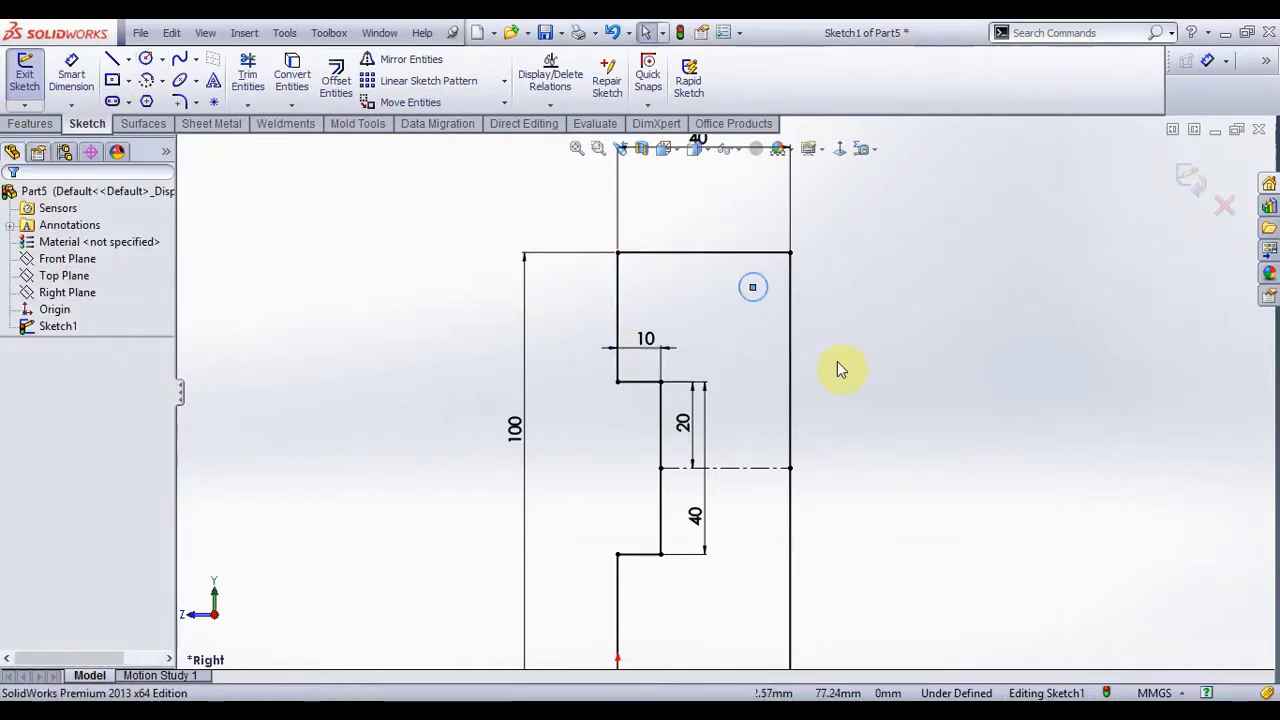
- Sketch two vertically aligned circles of about 5.5 and 6.9 mm radius beside the notch, and one of about 5.2 mm radius near the lower right corner
click(145, 59)
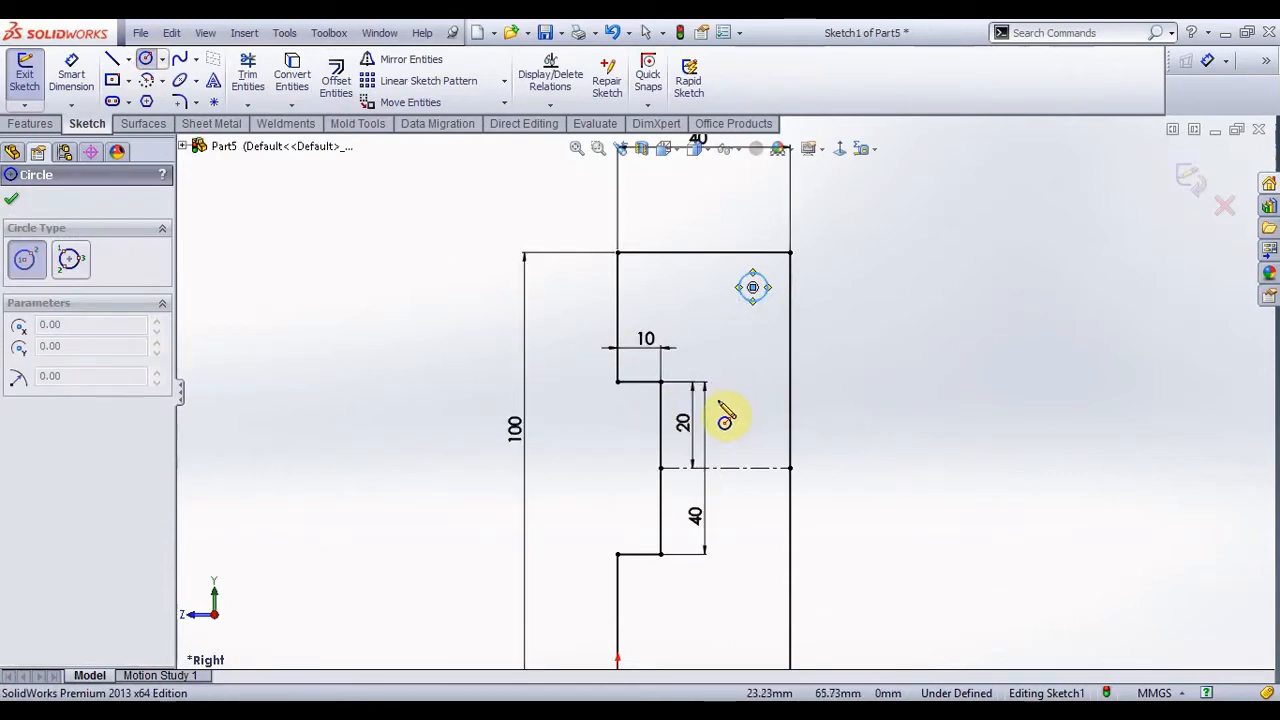
click(724, 412)
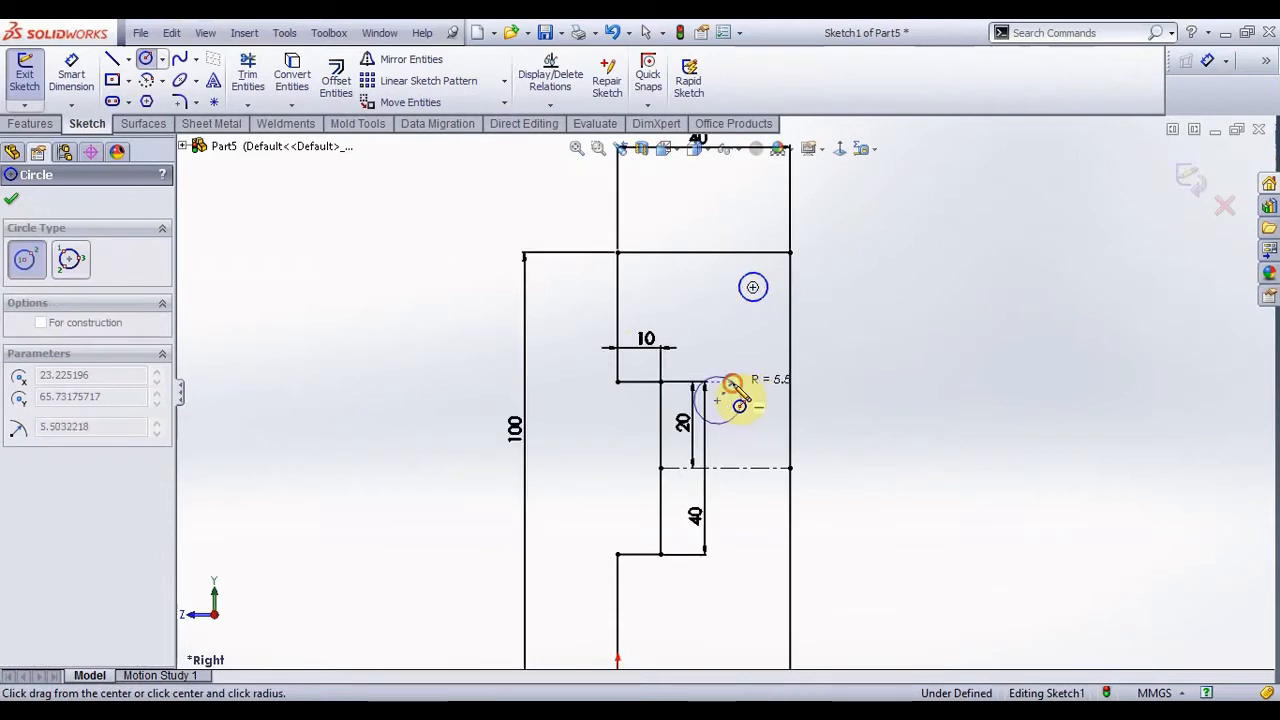
click(740, 400)
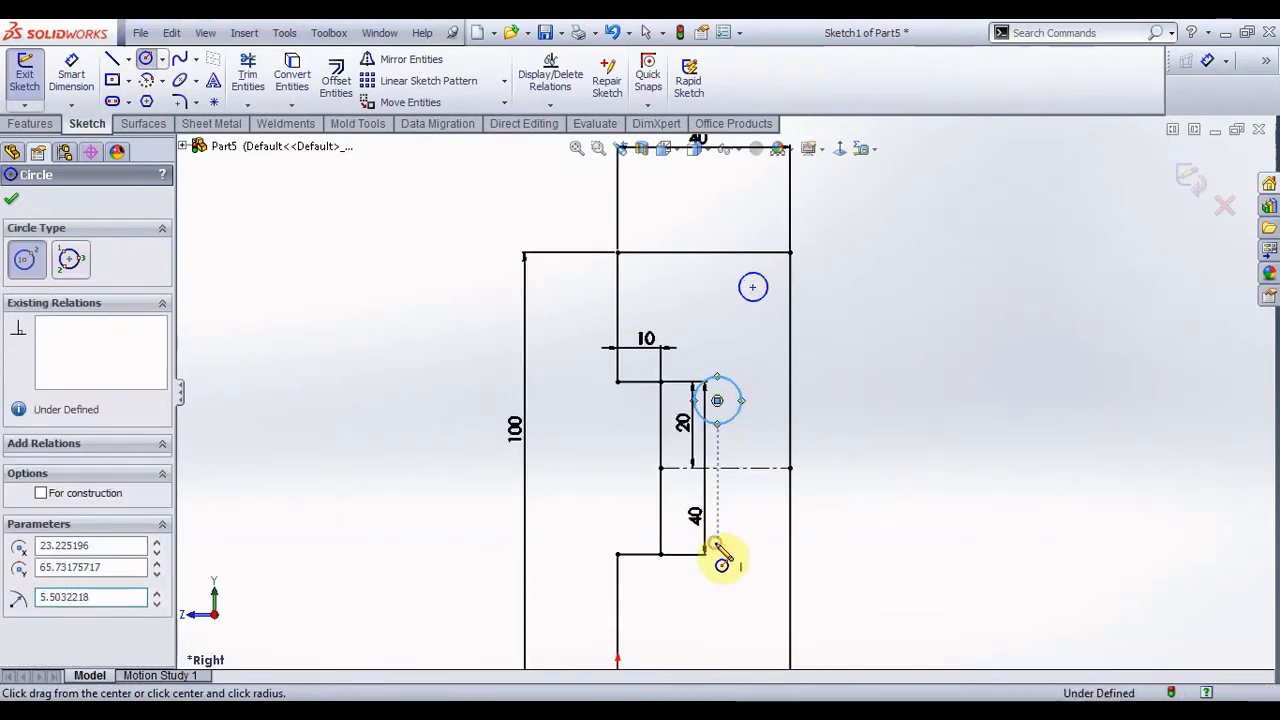
click(717, 543)
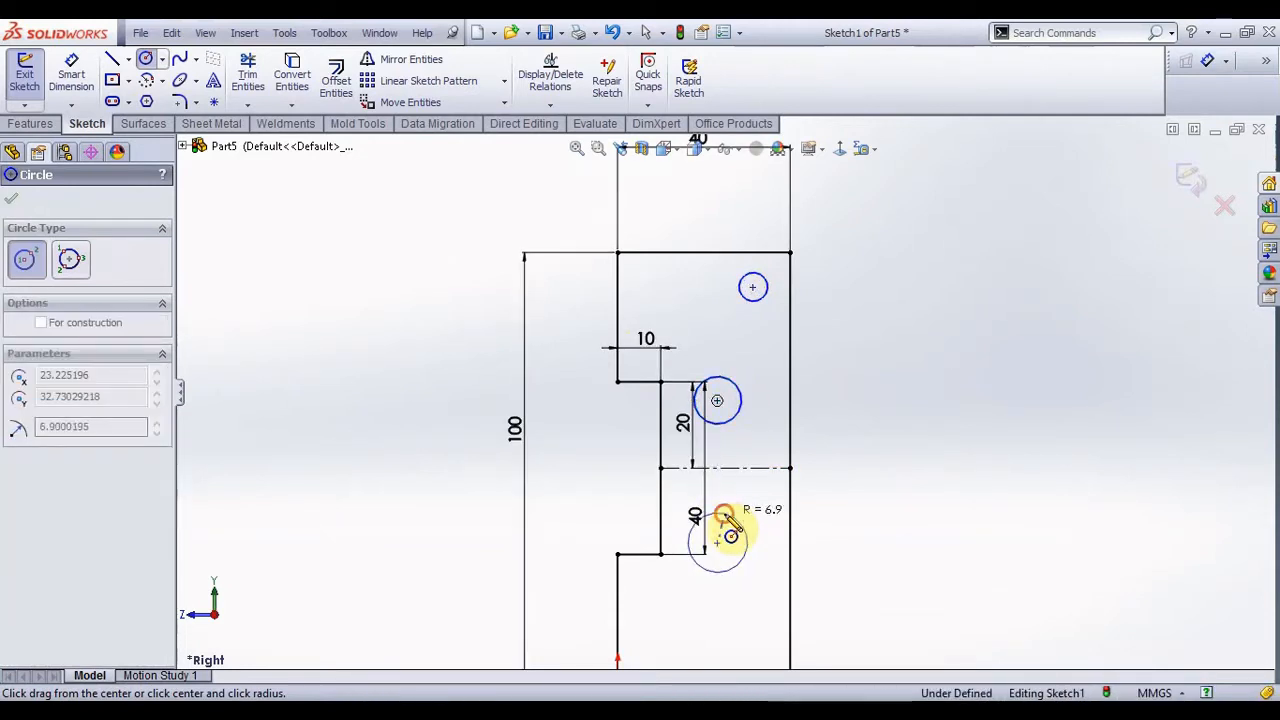
click(723, 514)
scroll(740, 595, up, 3)
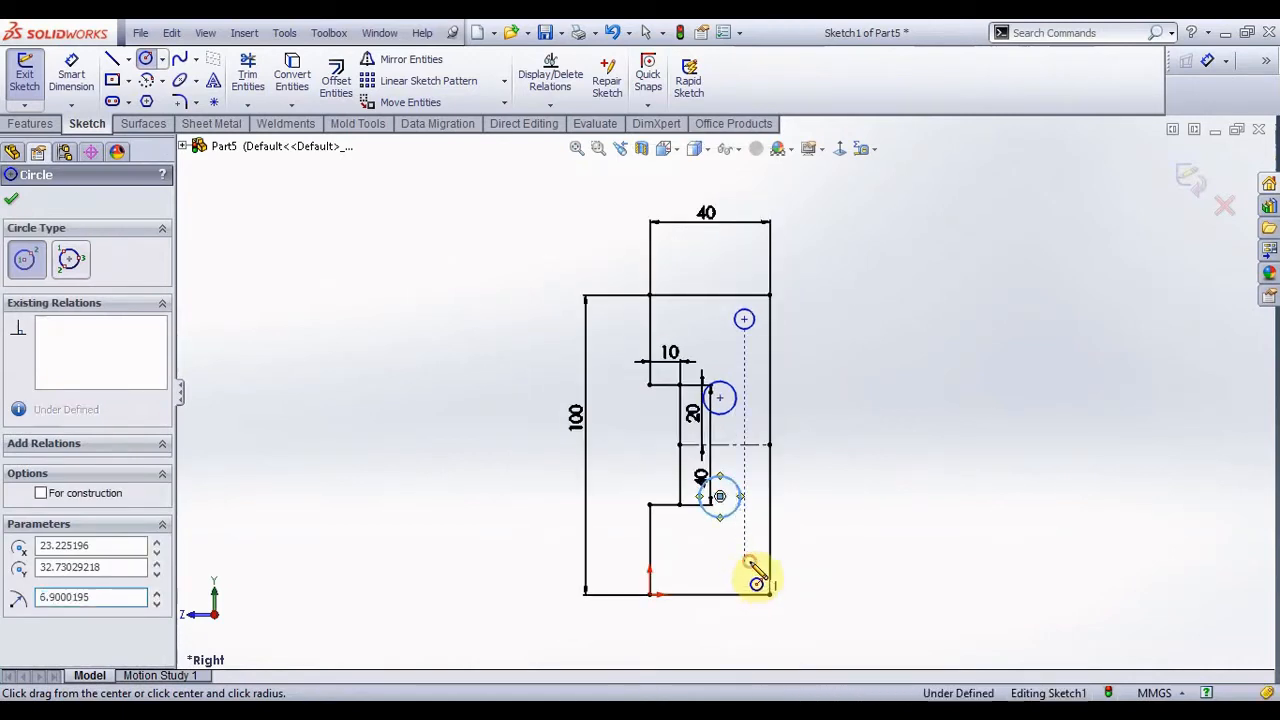
click(744, 560)
click(757, 560)
key(Escape)
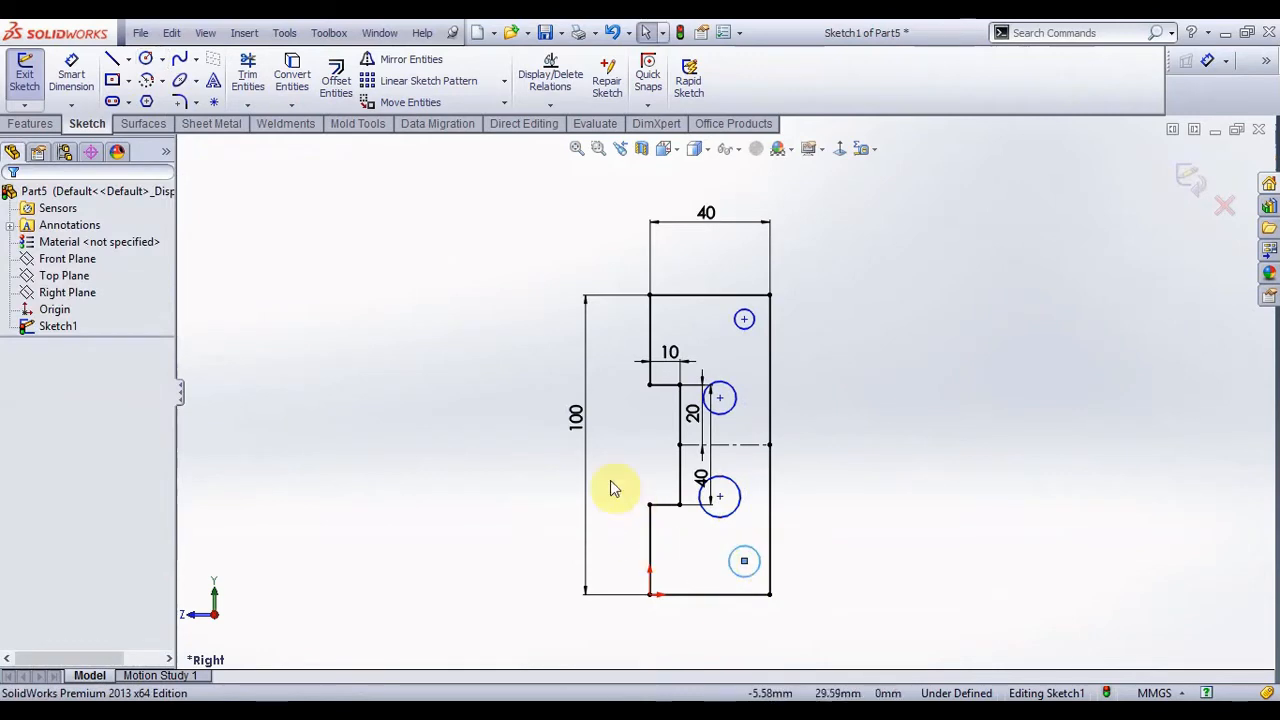
- Dimension the two circles above the centerline to 6 mm diameter each
click(68, 72)
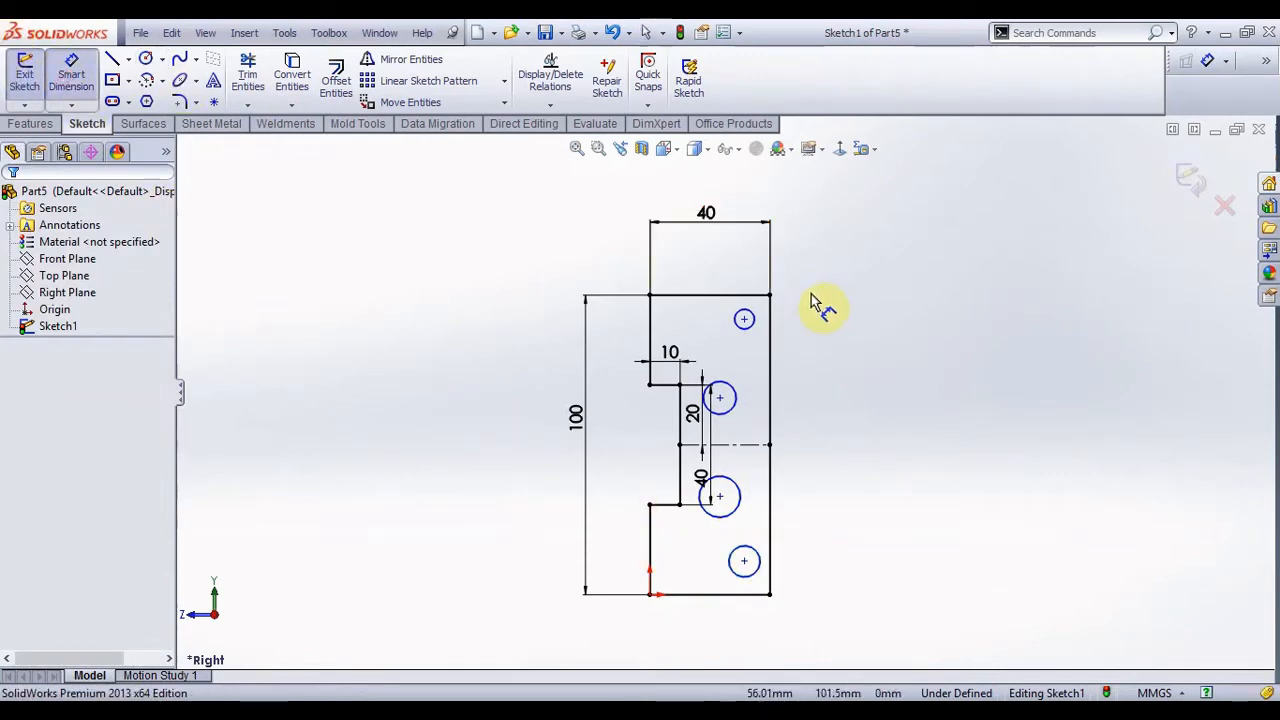
click(738, 331)
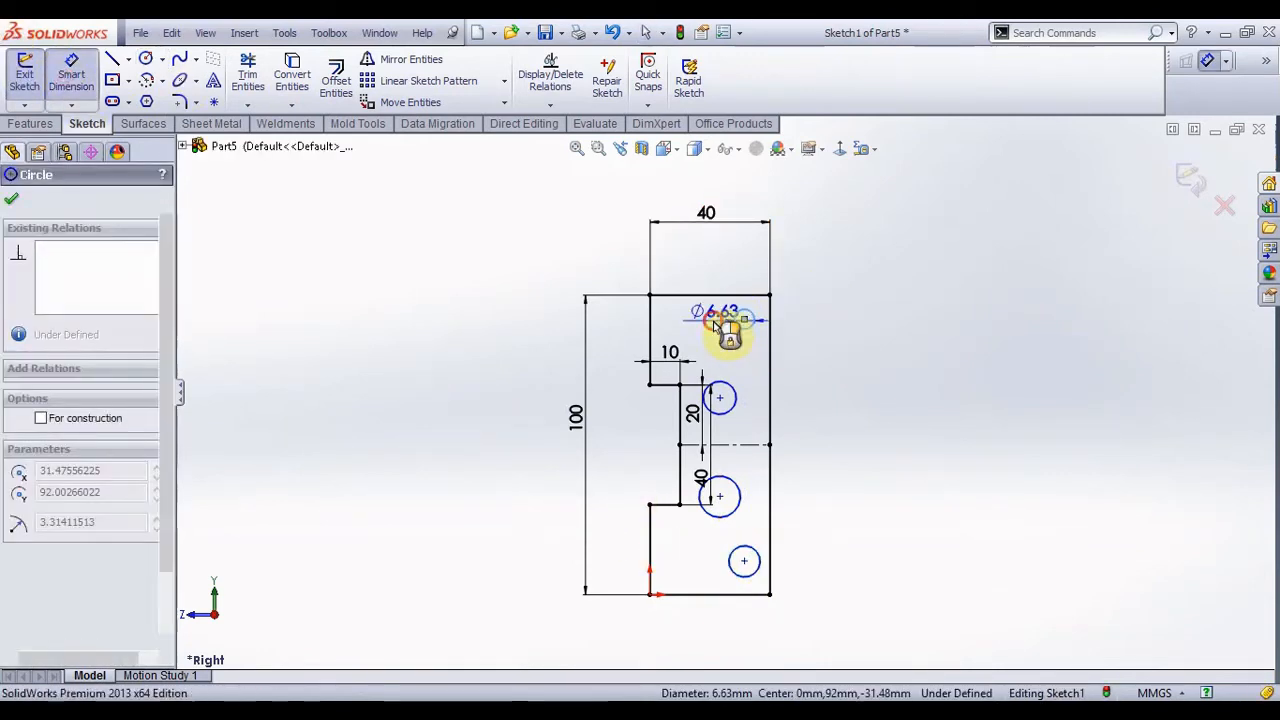
click(730, 331)
text(6)
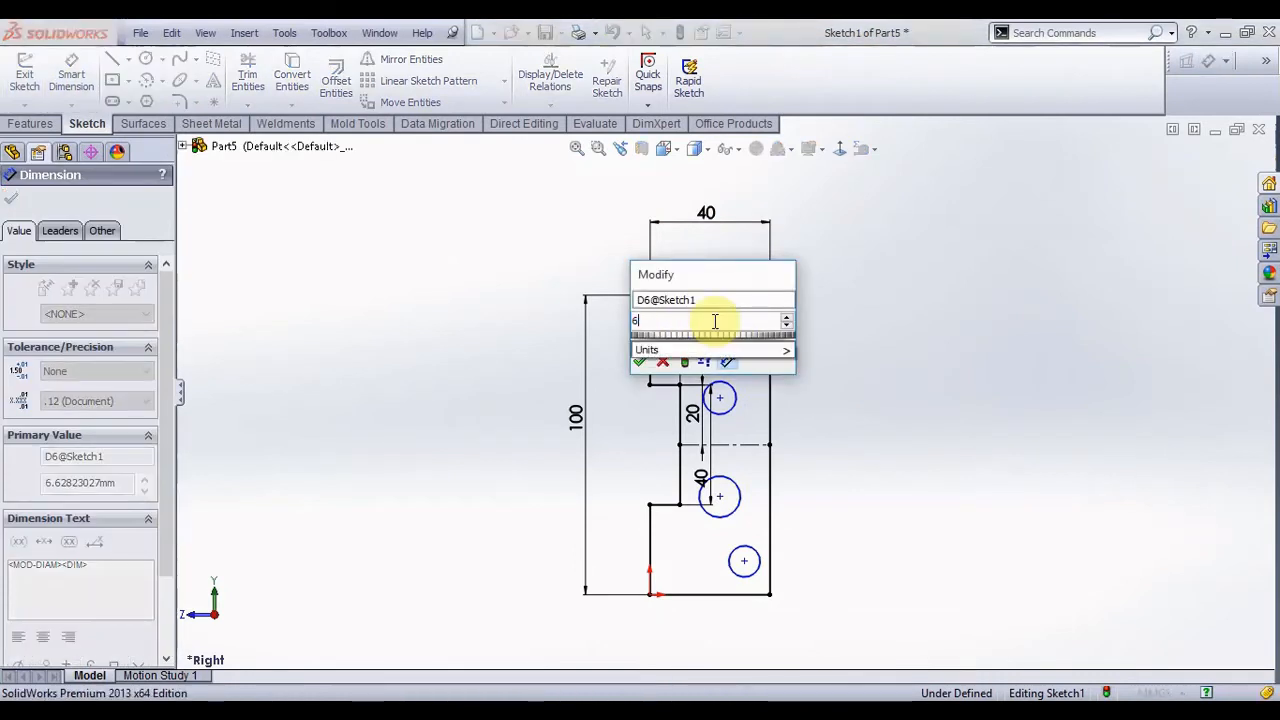
key(Return)
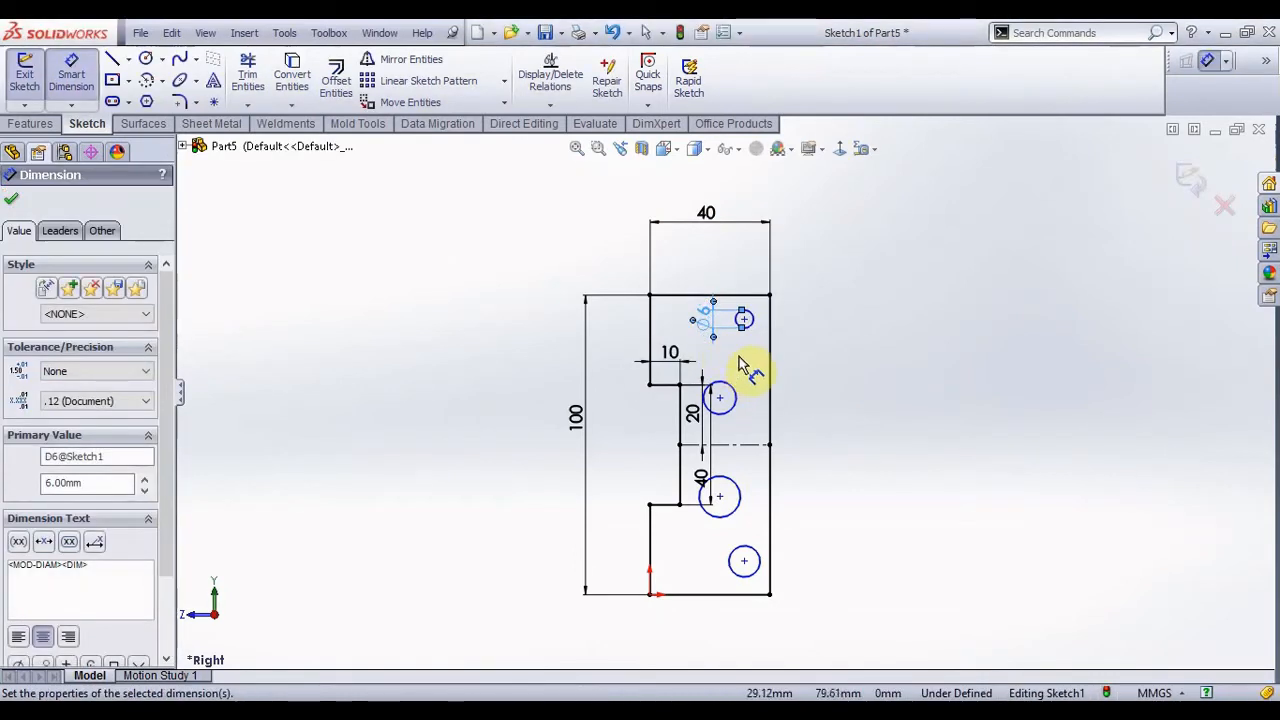
click(733, 398)
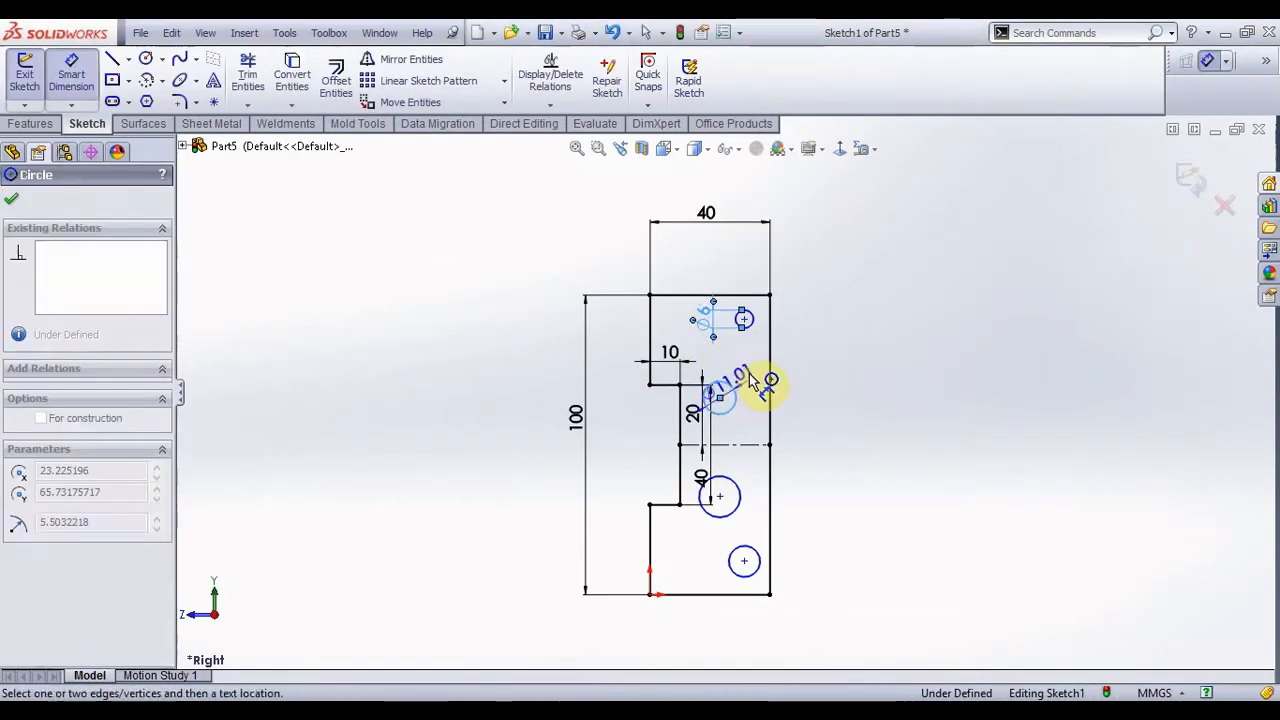
click(760, 378)
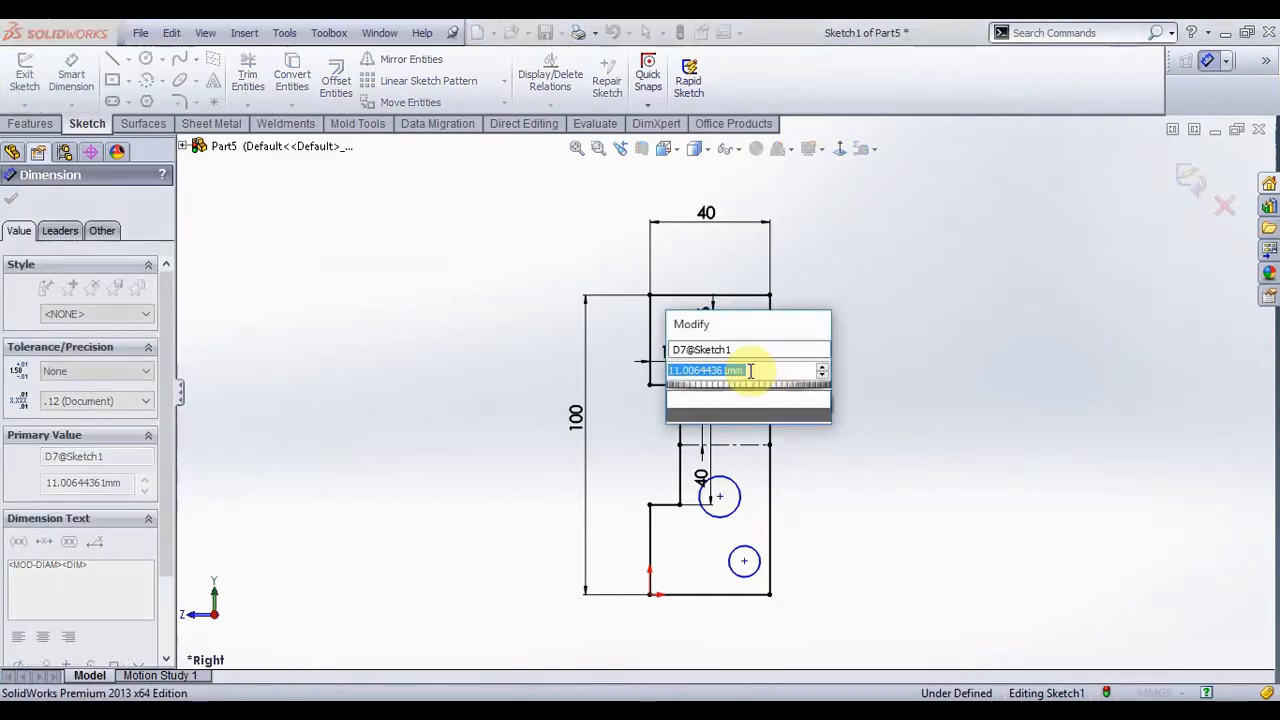
text(6)
key(Return)
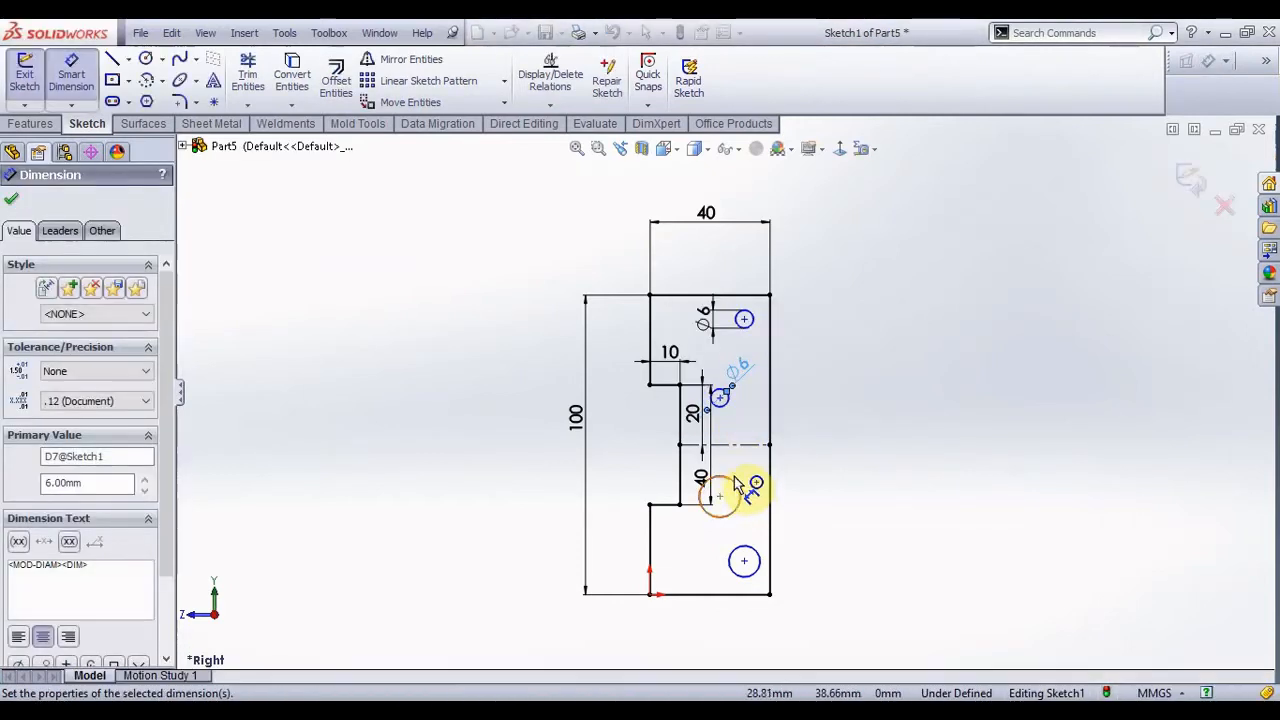
- Dimension the two circles below the centerline to 6 mm diameter each
click(737, 485)
click(745, 480)
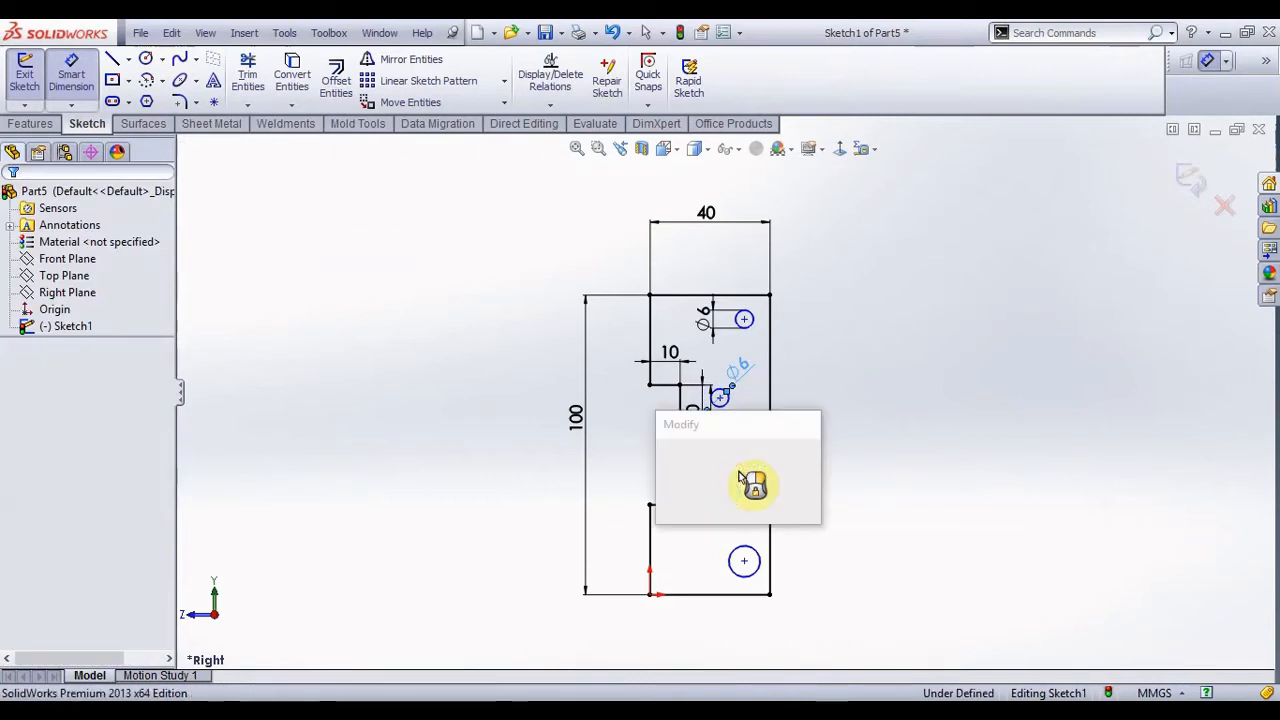
text(6)
key(Return)
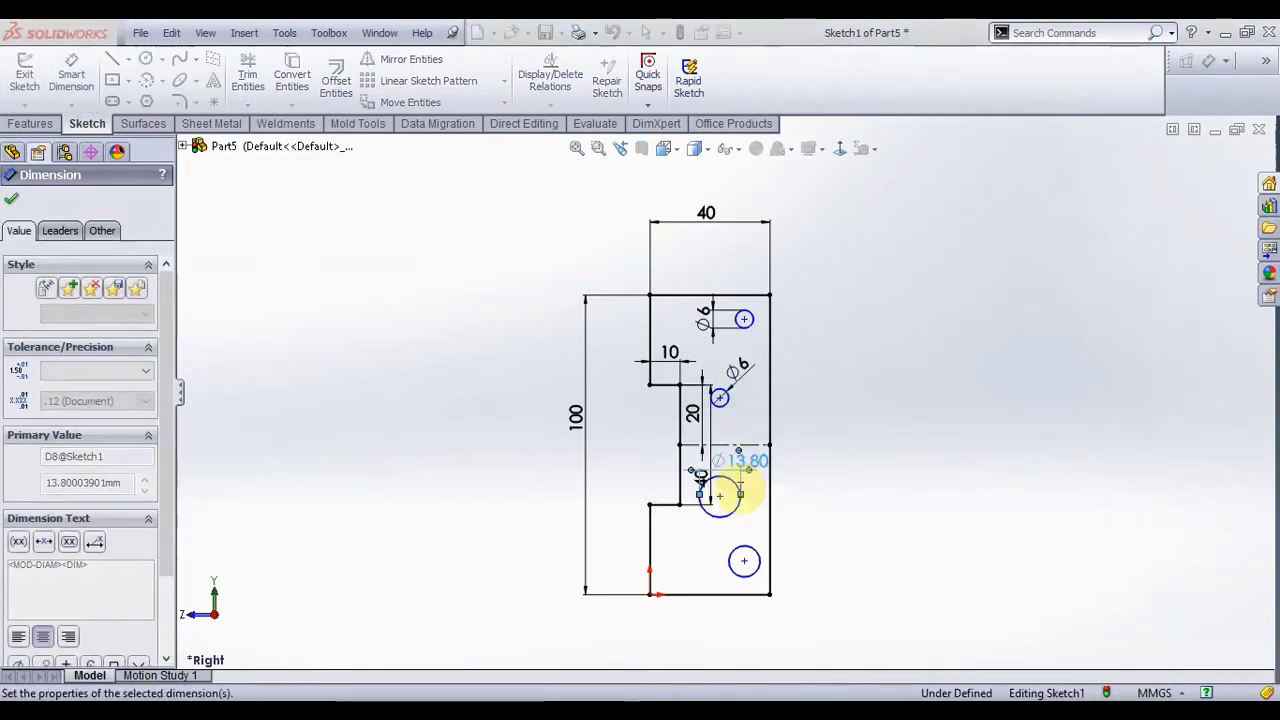
click(744, 530)
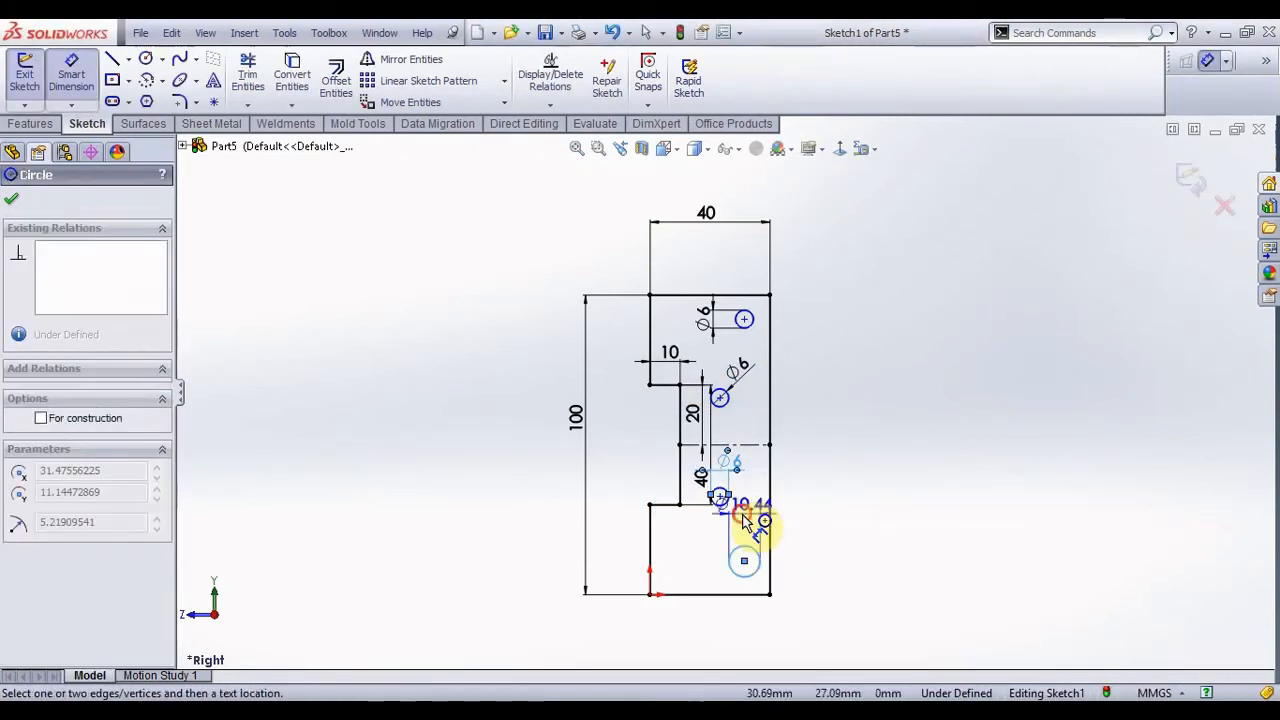
click(747, 514)
text(6)
key(Return)
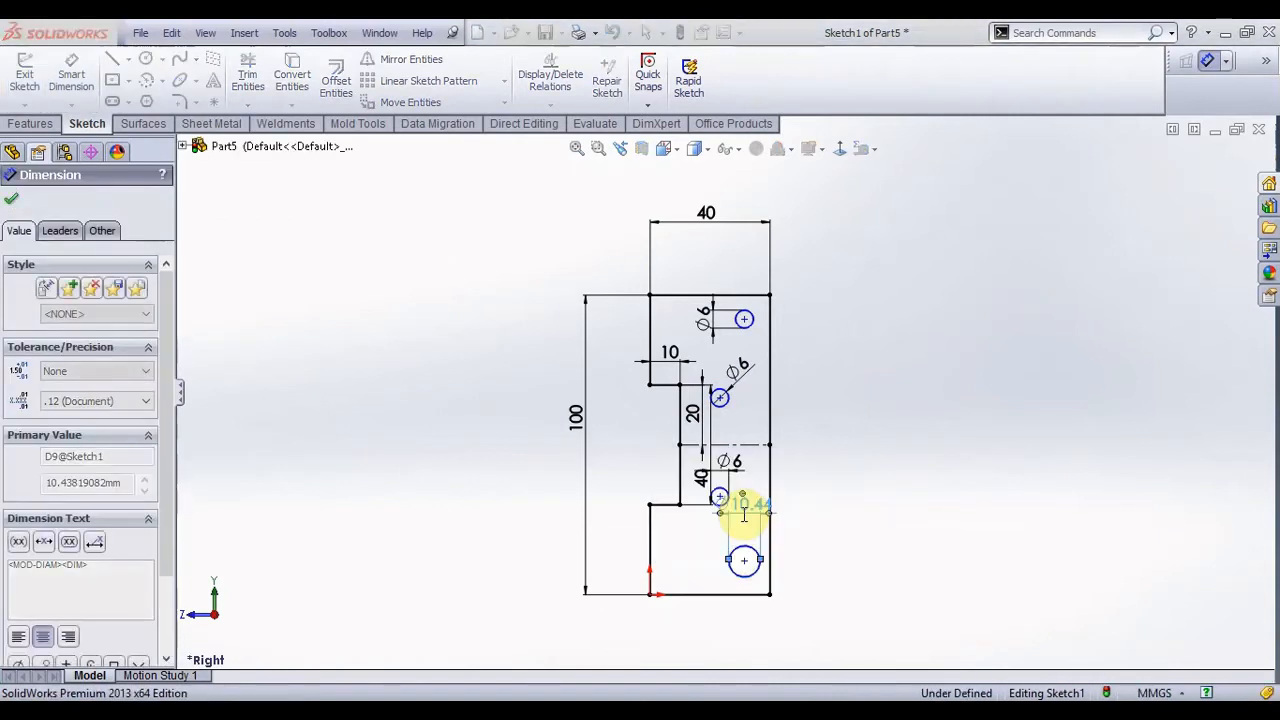
- Dimension the lowest circle's center 10 mm above the profile's bottom edge
scroll(750, 560, down, 4)
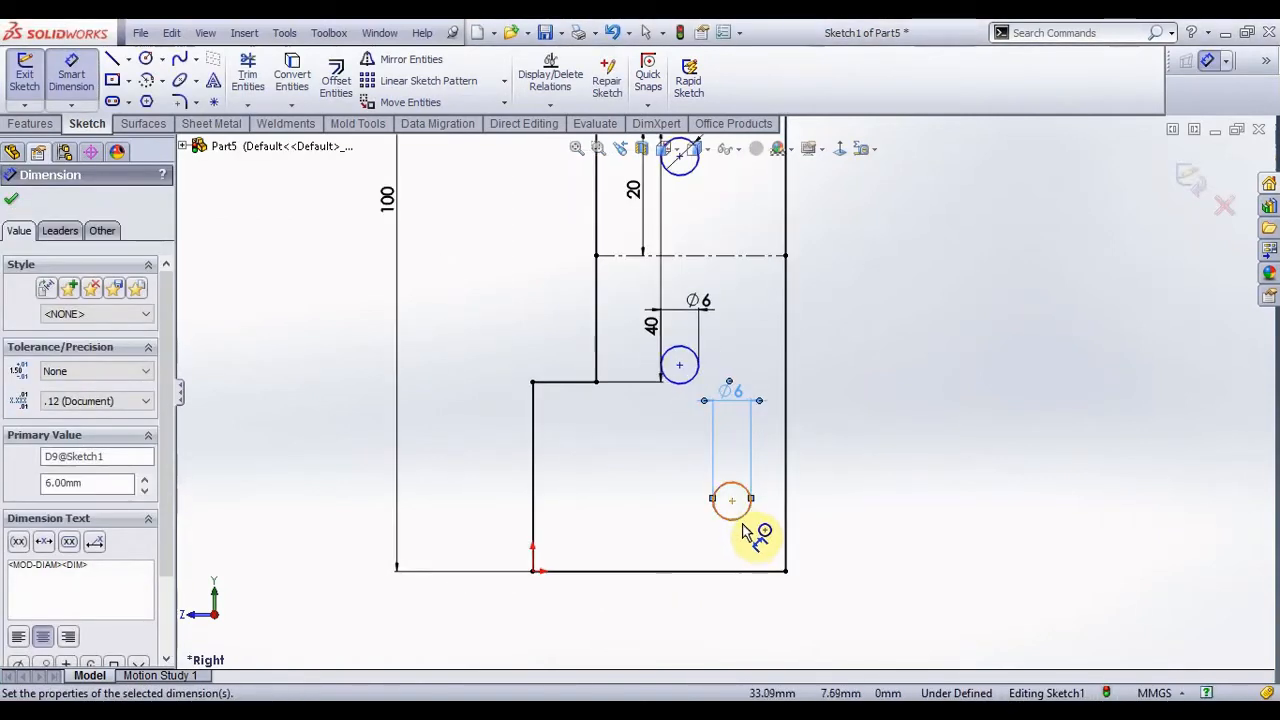
click(735, 521)
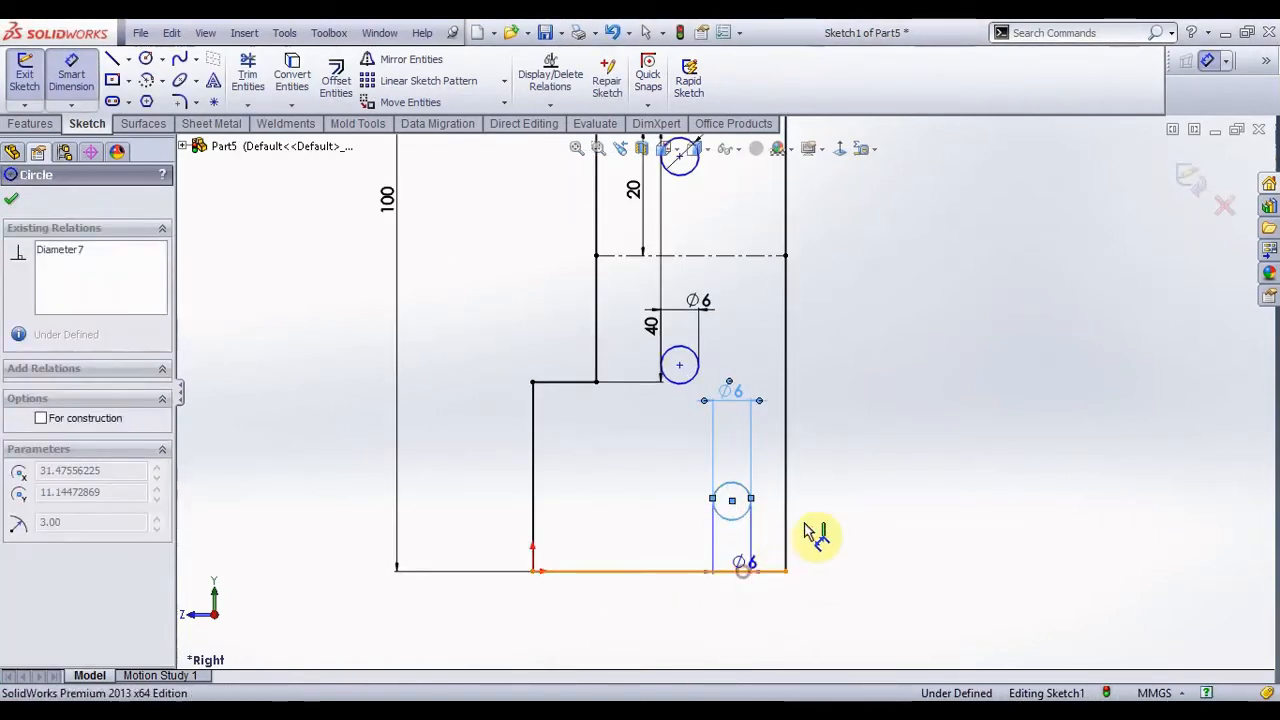
click(808, 570)
click(815, 533)
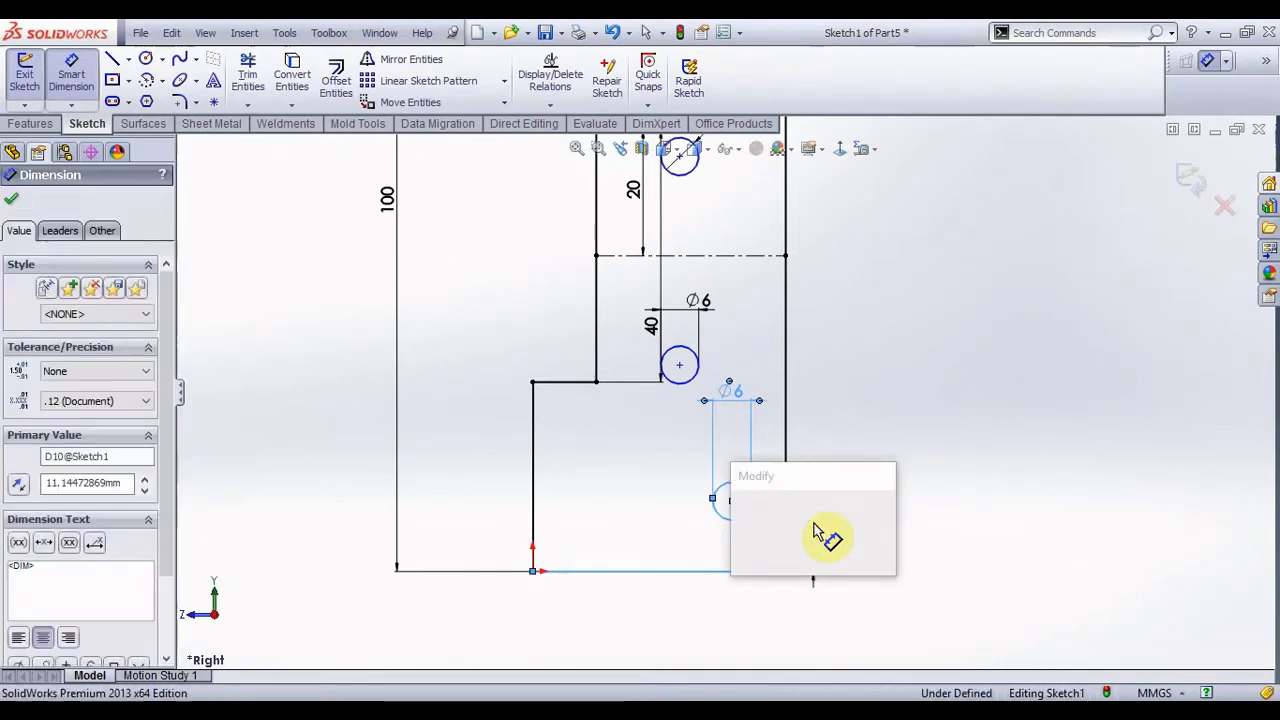
text(10)
key(Return)
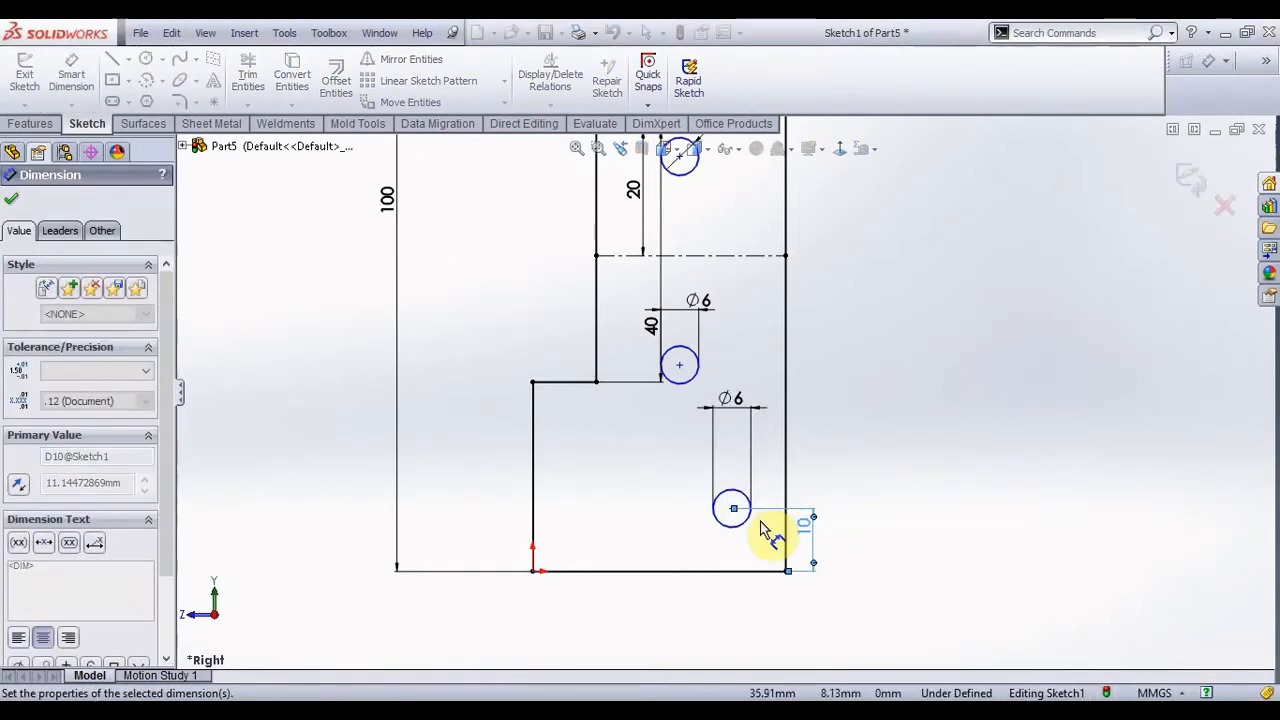
- Dimension the lowest circle's center 8 mm from the profile's right edge
click(743, 519)
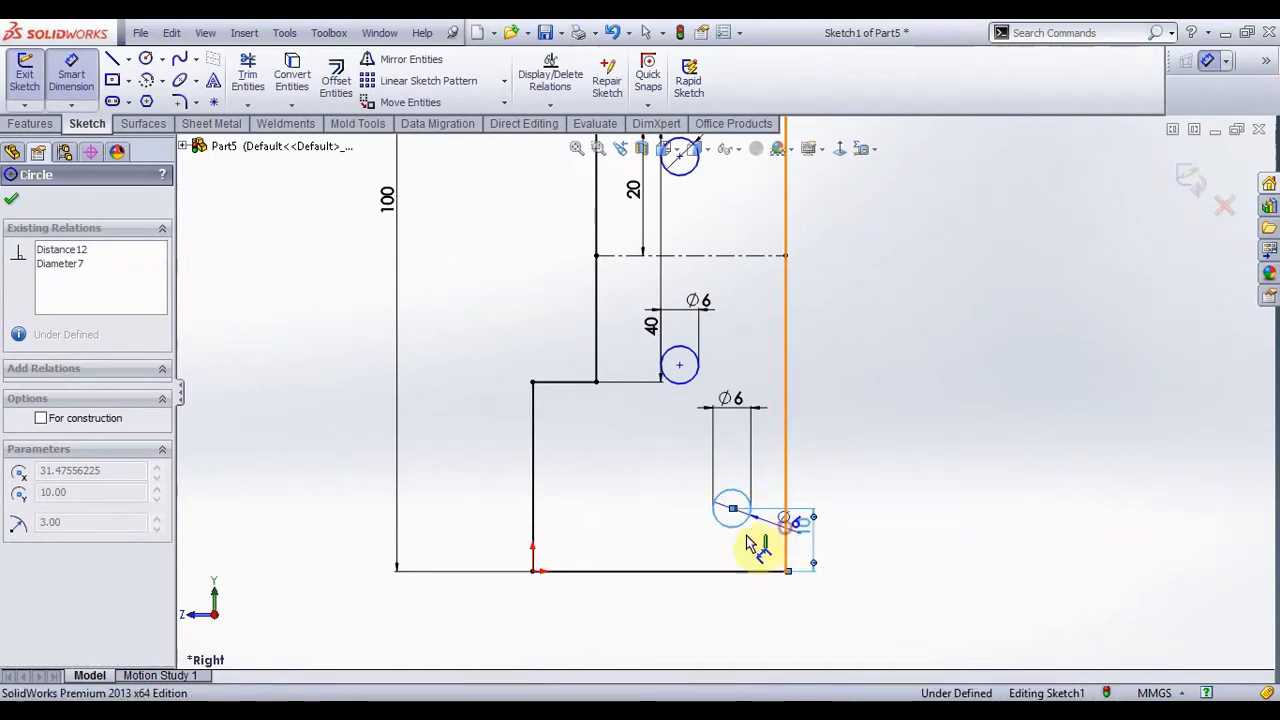
click(784, 545)
click(750, 605)
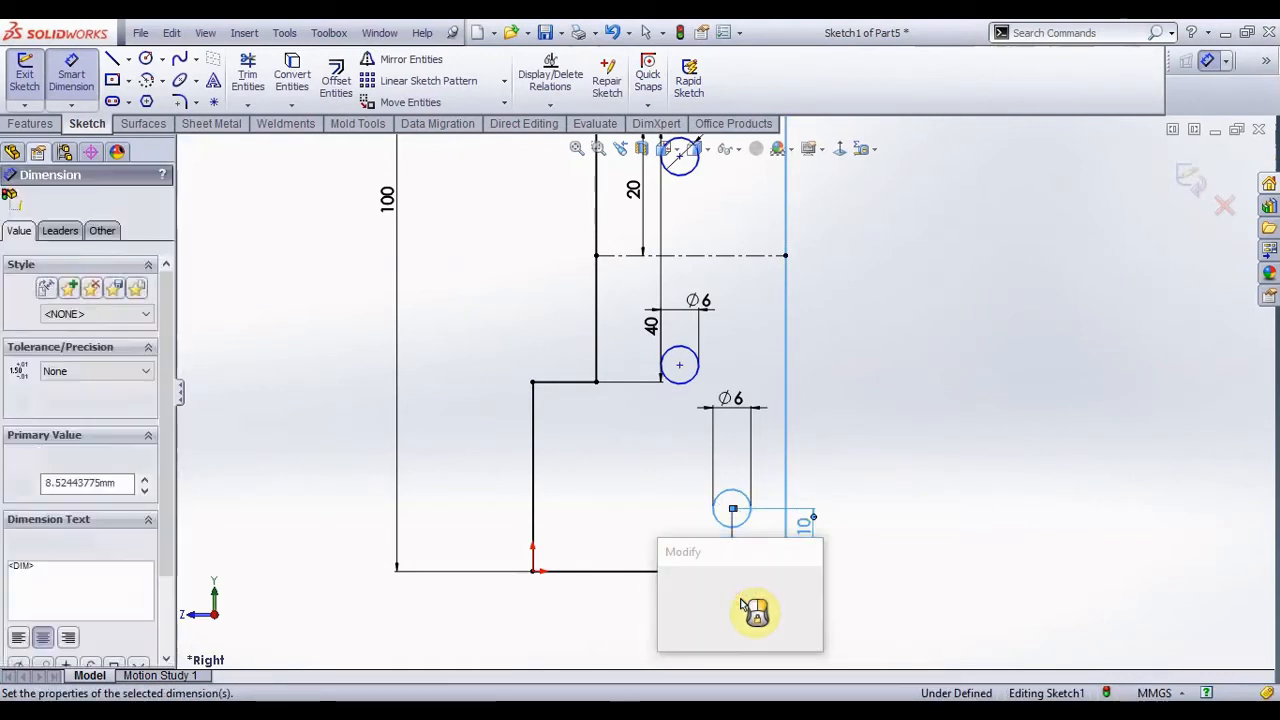
text(8)
key(Return)
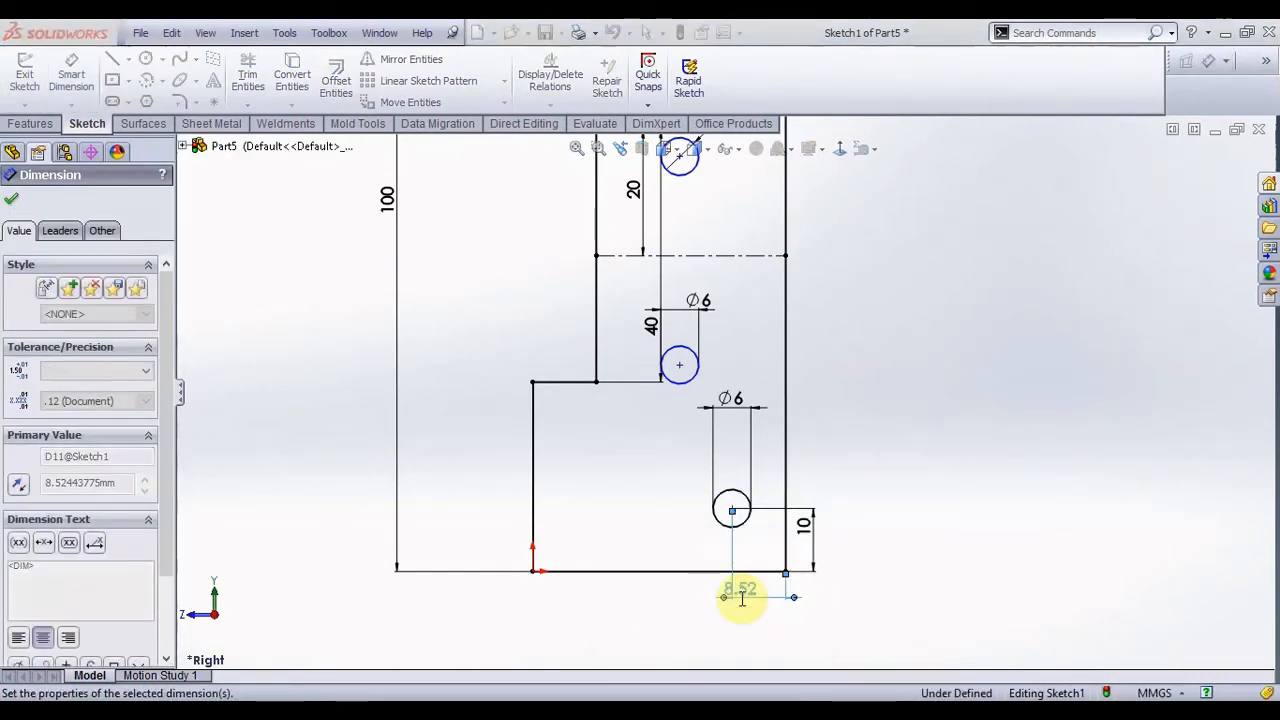
- Dimension the highest circle's center 10 mm below the profile's top edge
scroll(757, 415, up, 5)
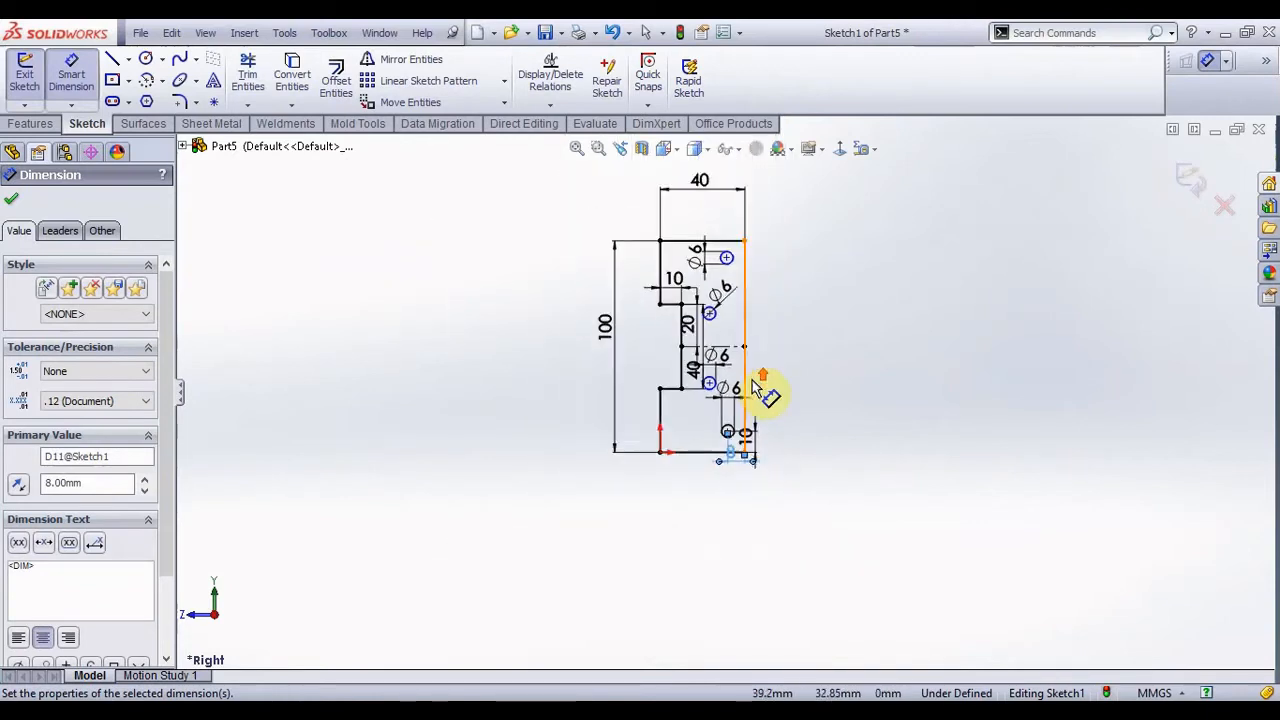
scroll(740, 330, down, 2)
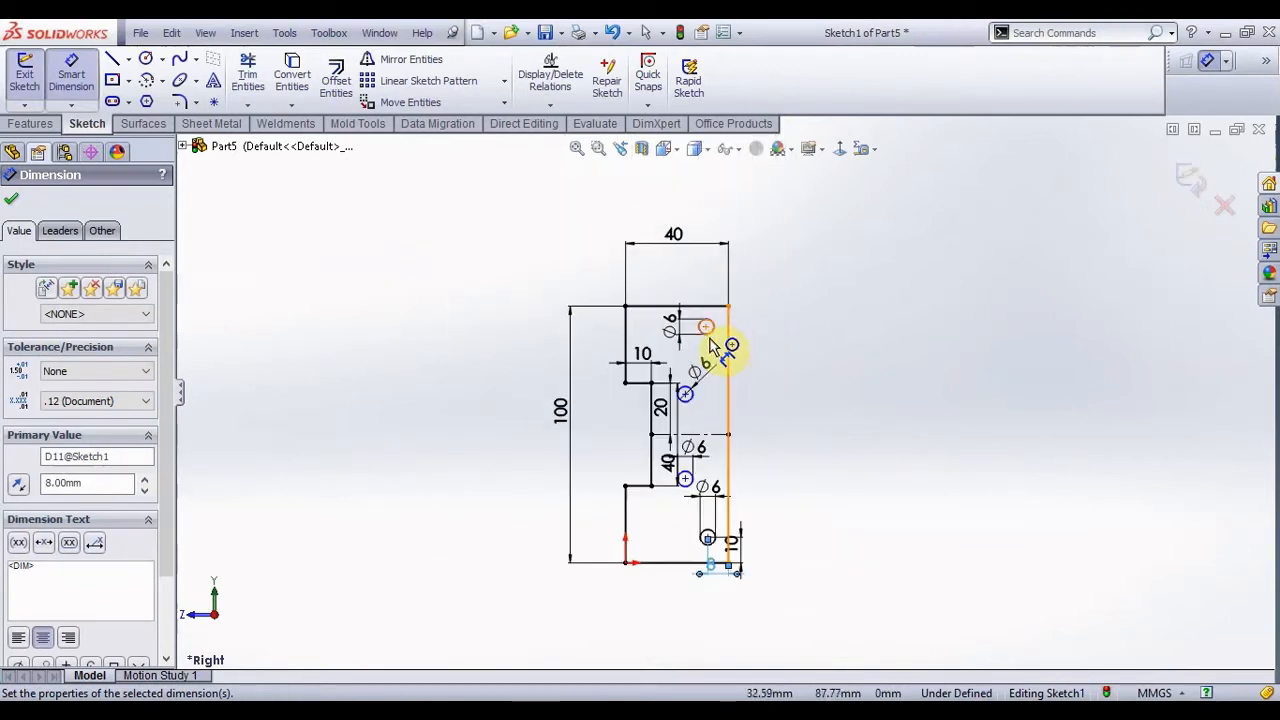
click(710, 338)
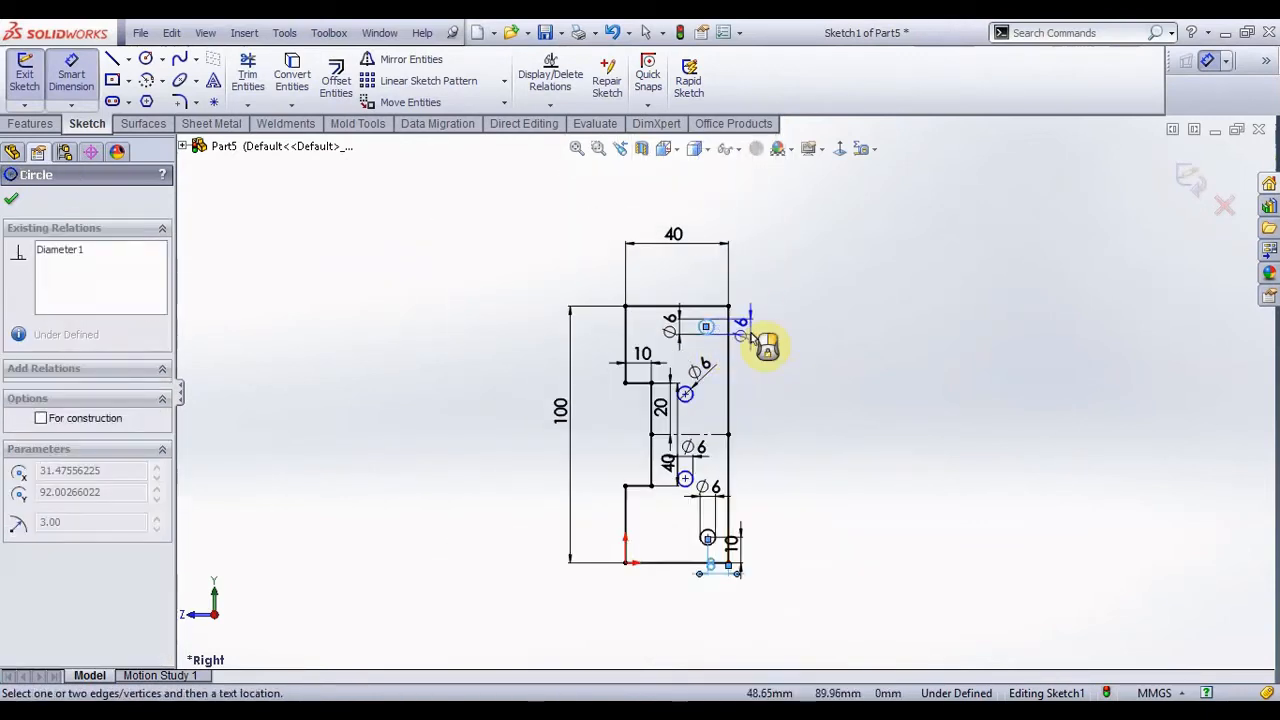
click(703, 307)
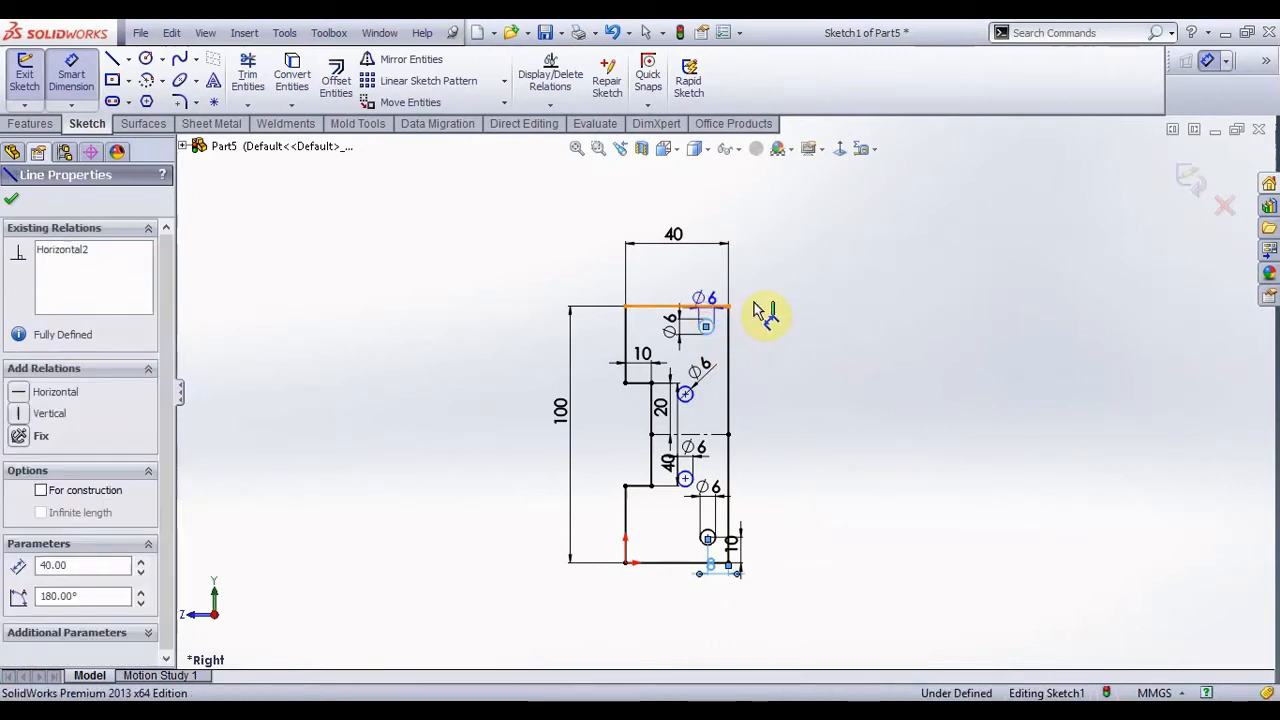
click(778, 316)
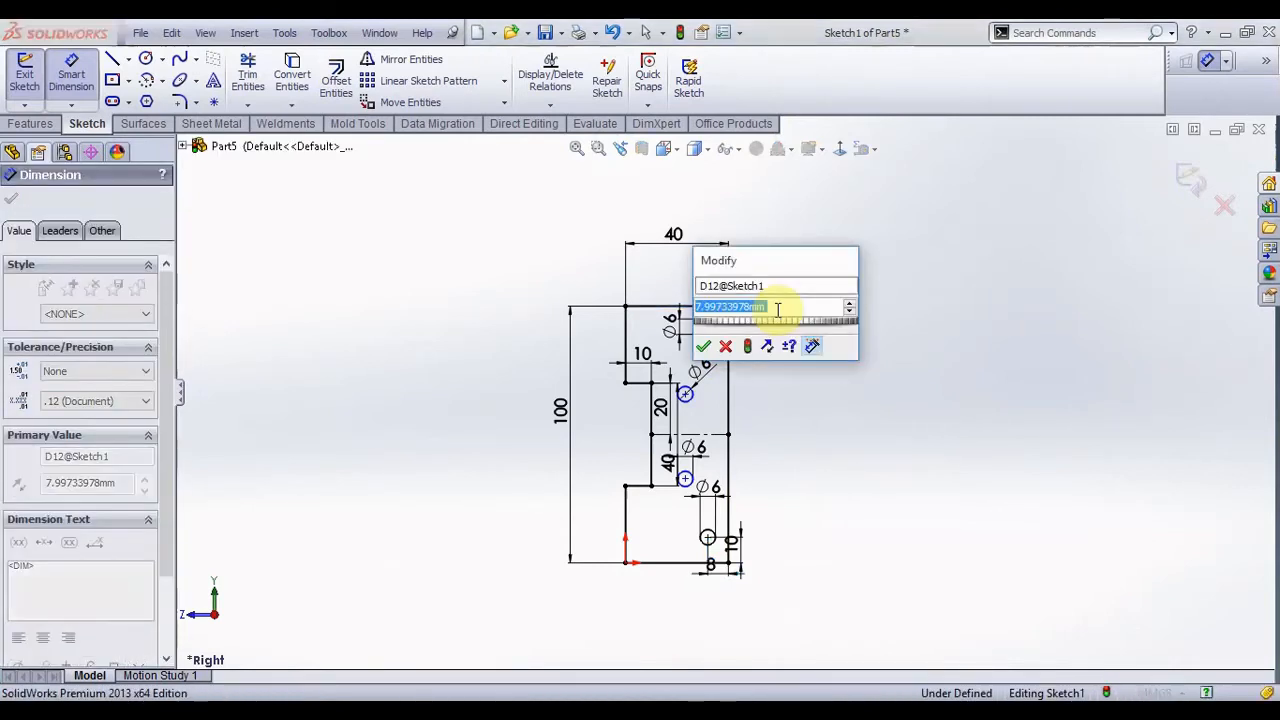
text(8)
key(Return)
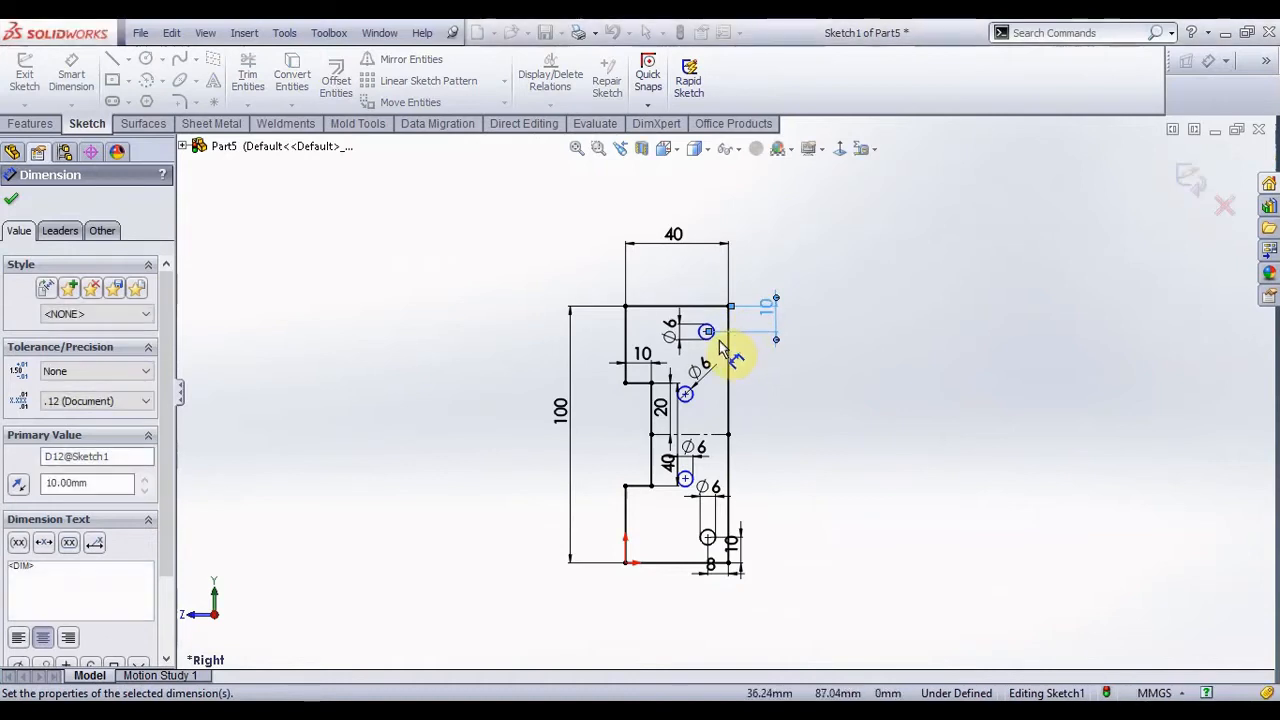
- Dimension the highest circle's center 8 mm from the profile's right edge
click(714, 338)
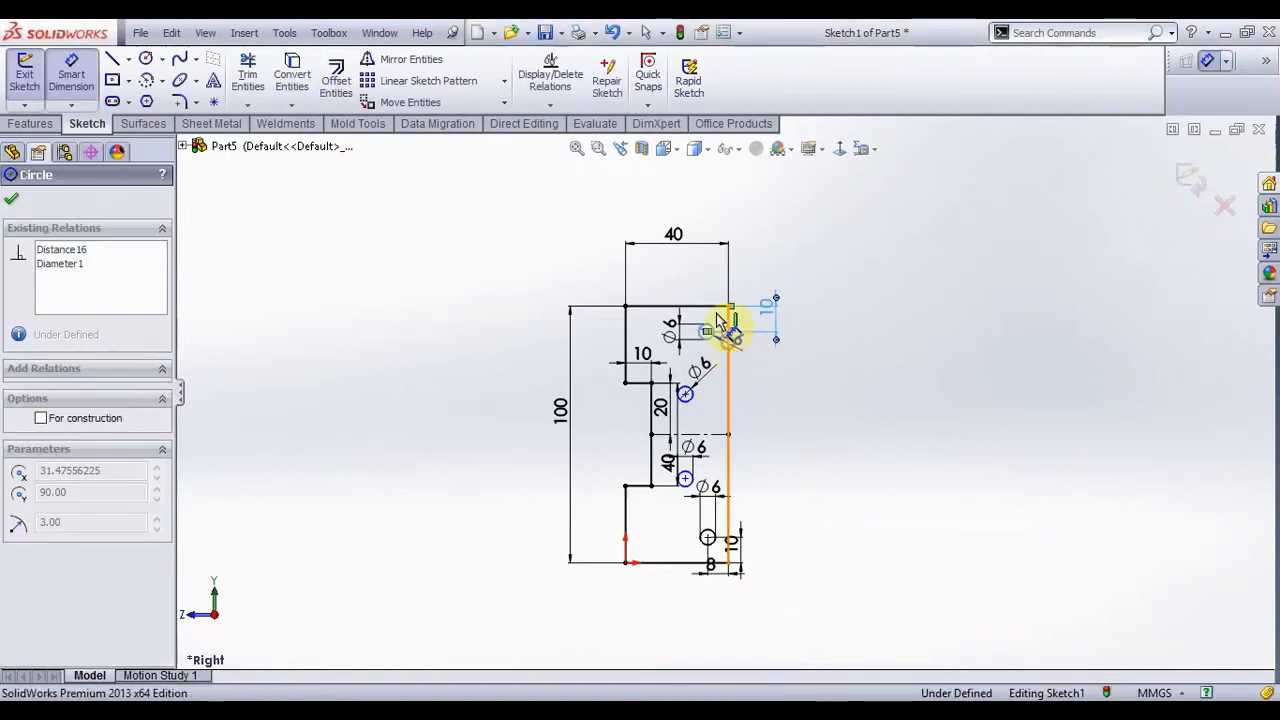
click(728, 322)
click(704, 288)
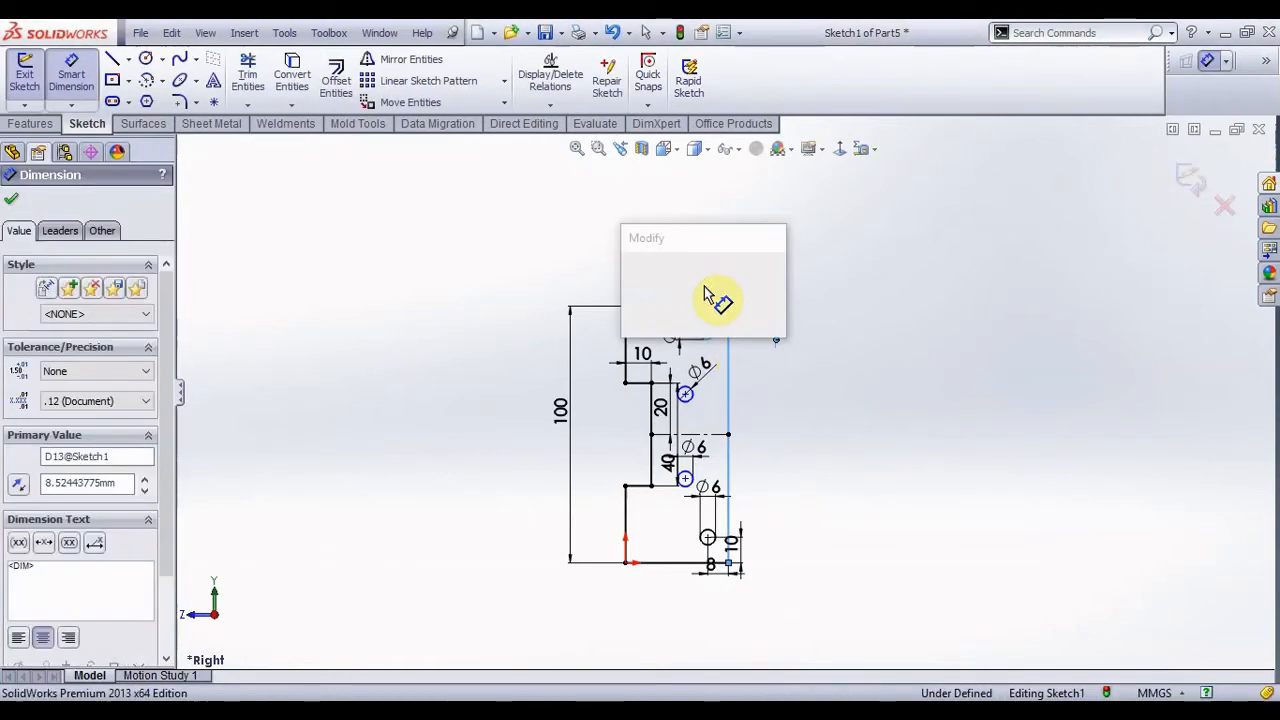
text(8)
key(Return)
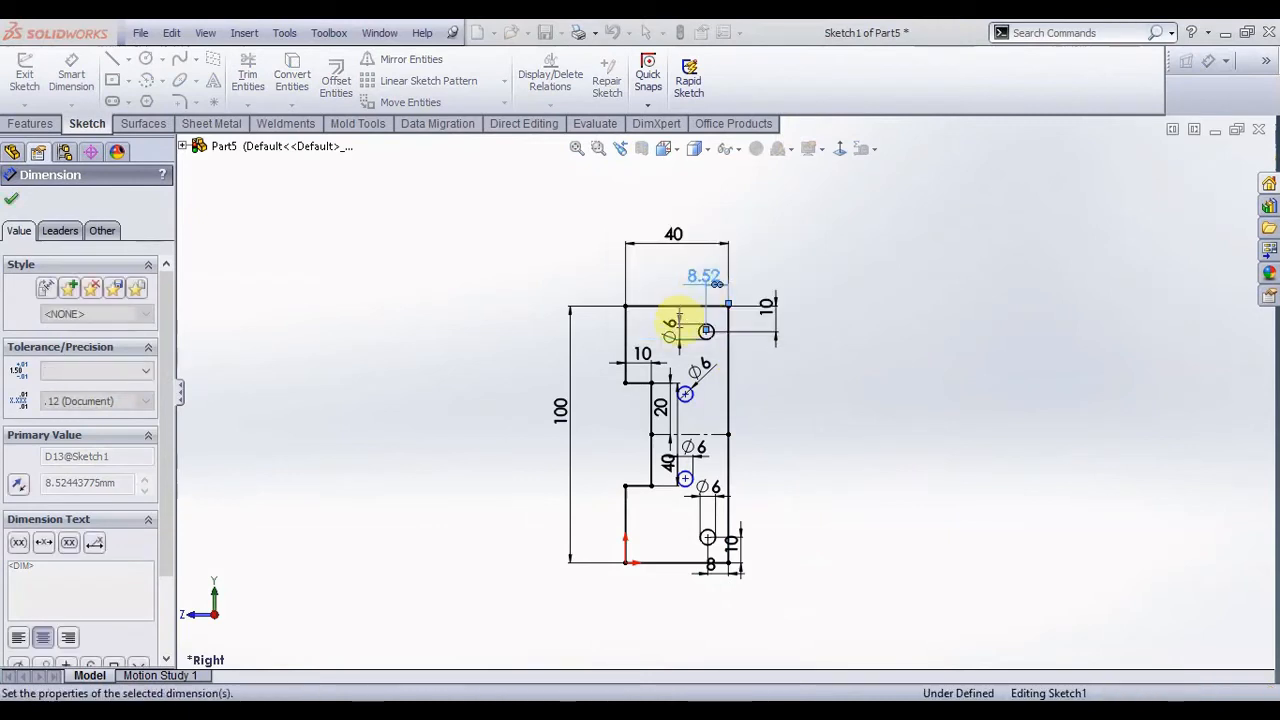
- Dimension the center of the circle just above the centerline 30 mm below the profile's top edge
scroll(708, 368, down, 4)
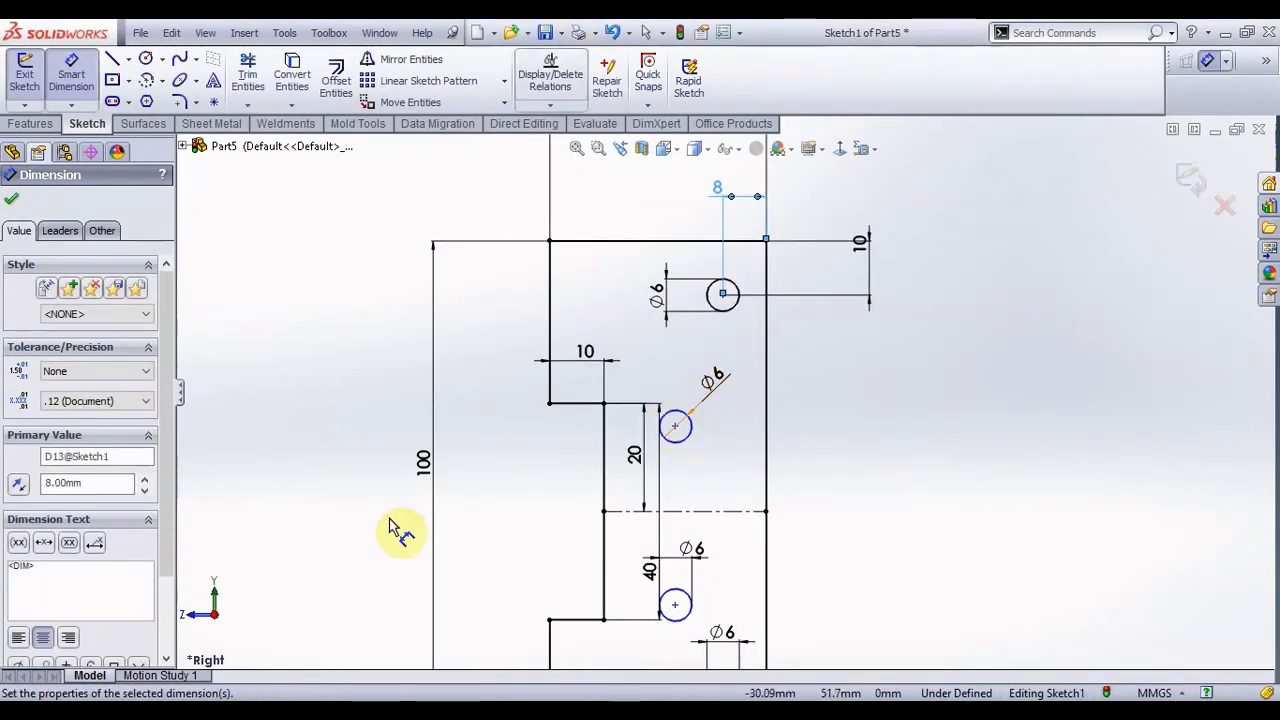
click(687, 442)
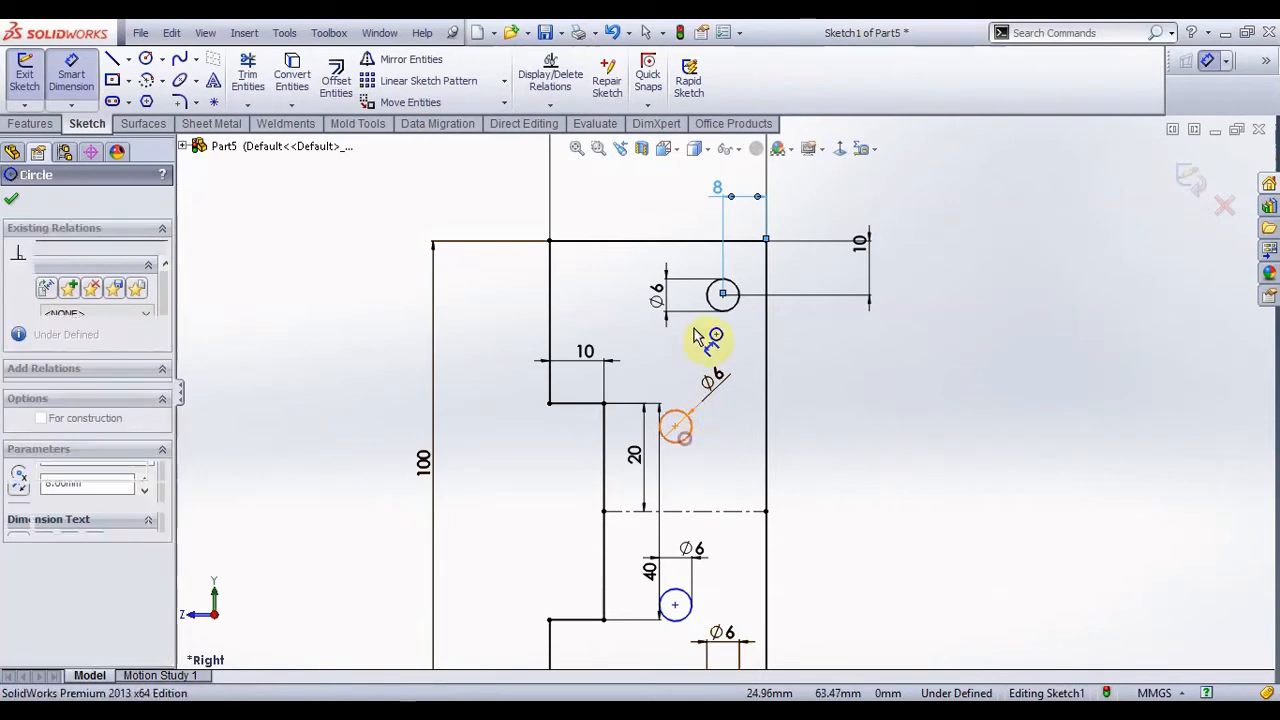
click(697, 242)
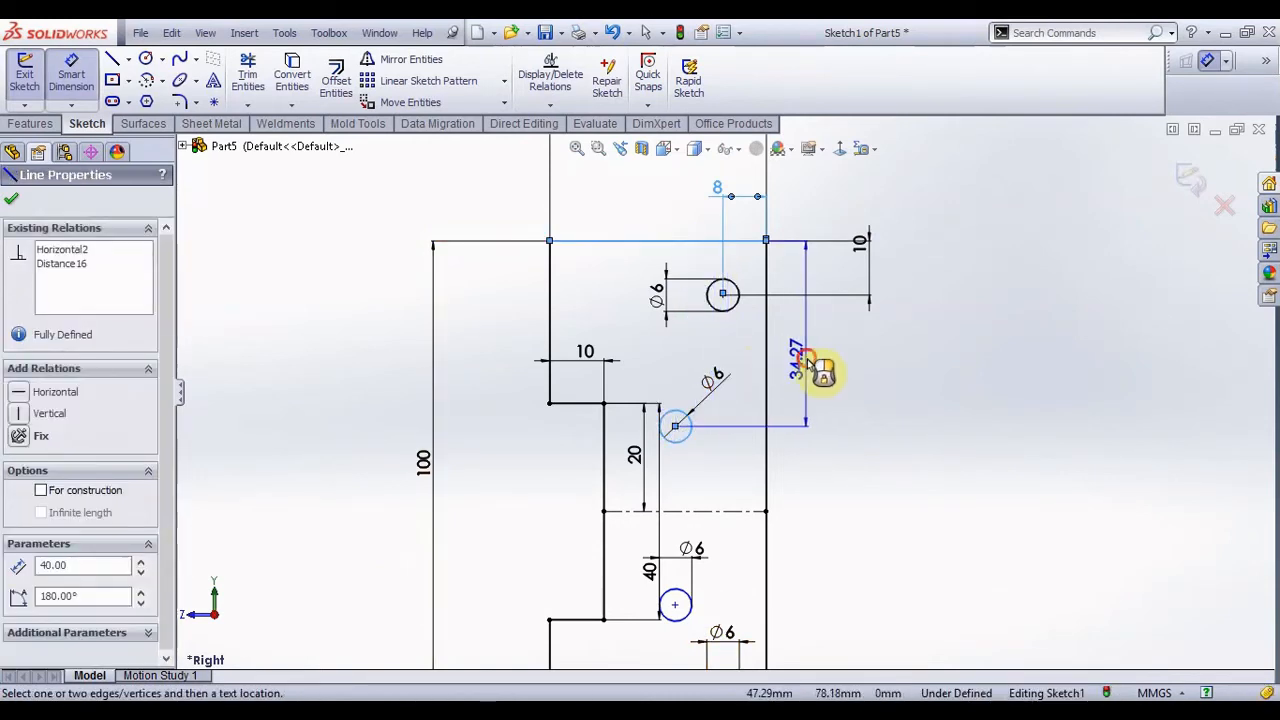
click(808, 364)
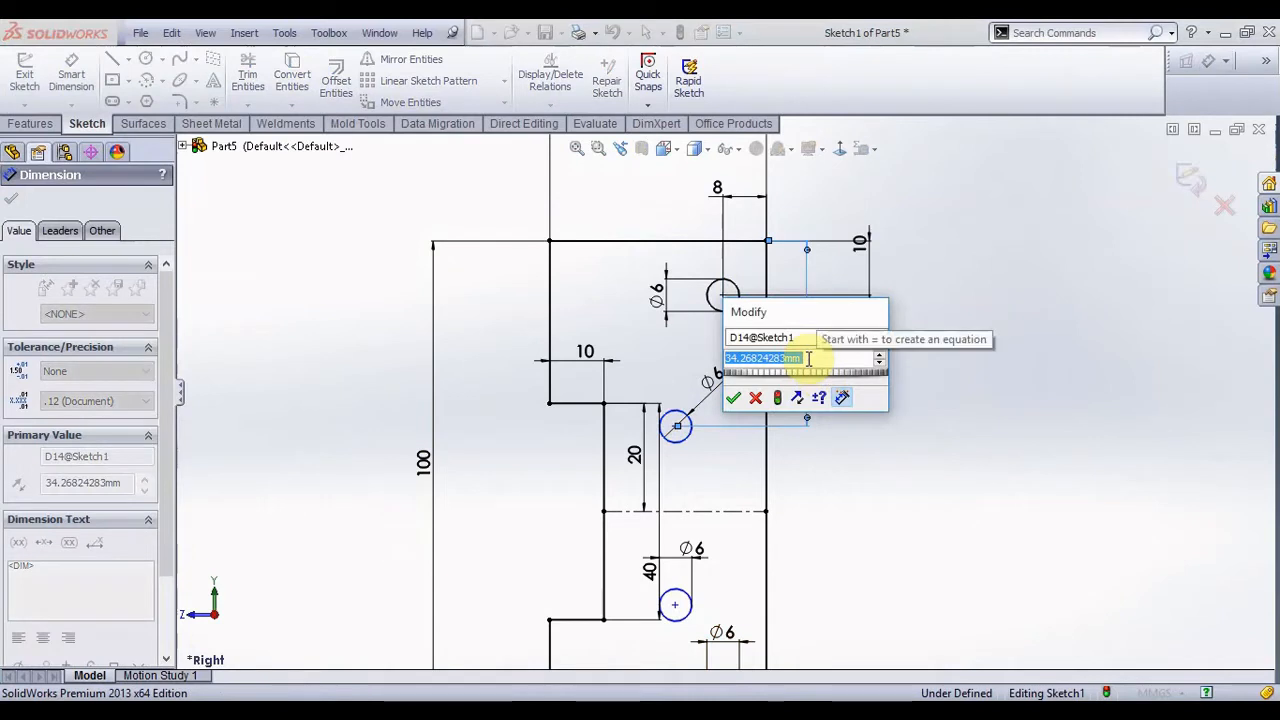
text(30)
key(Return)
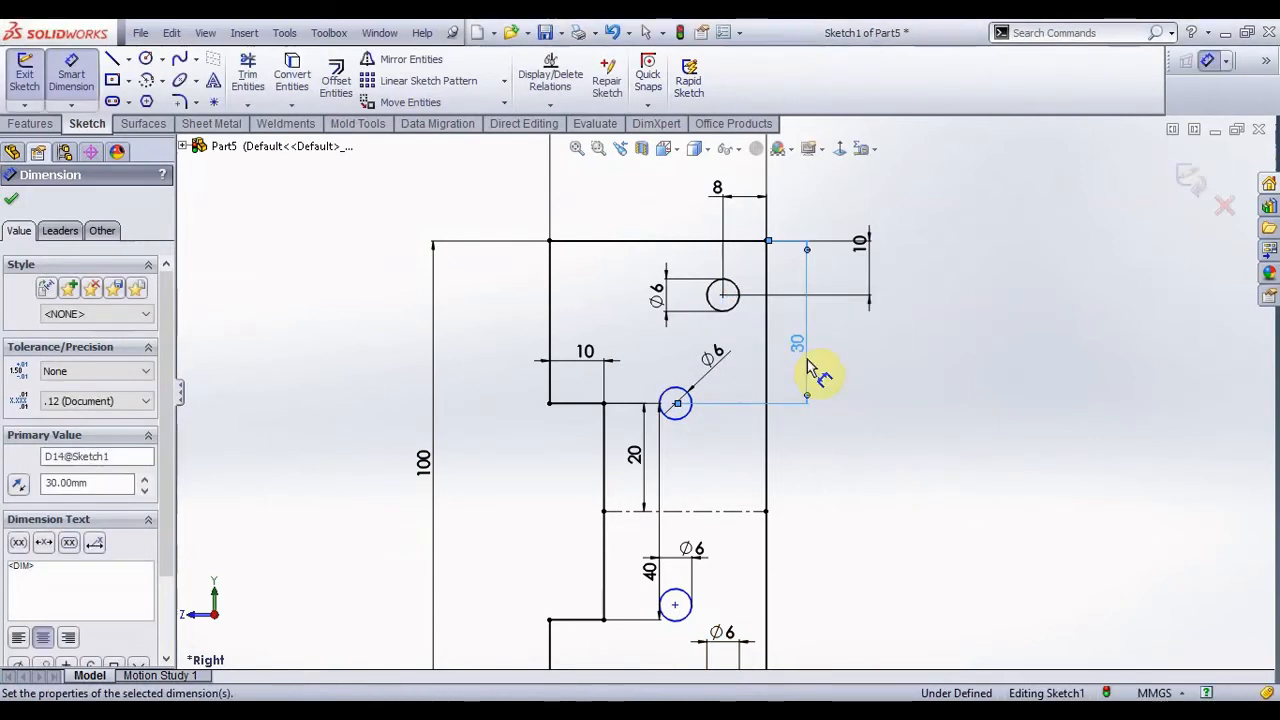
- Dimension the center of the circle just above the centerline 15 mm from the profile's right edge
click(679, 429)
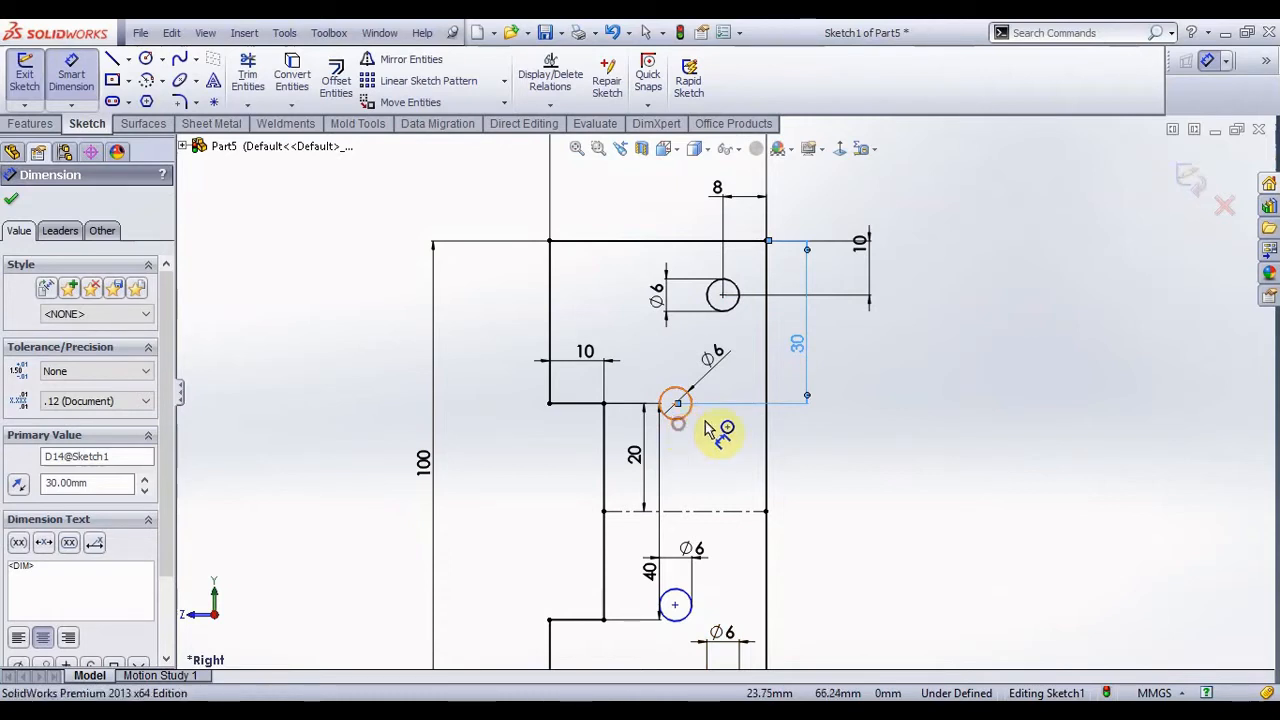
click(768, 428)
click(855, 484)
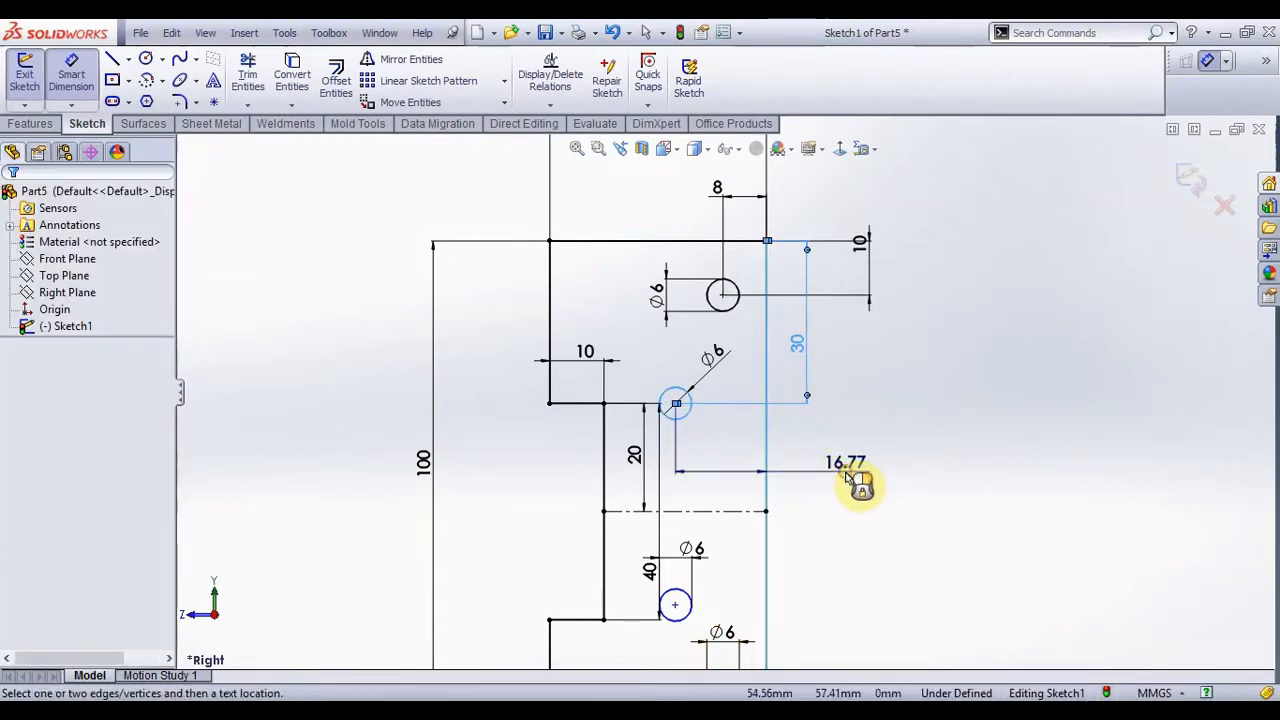
text(15)
key(Return)
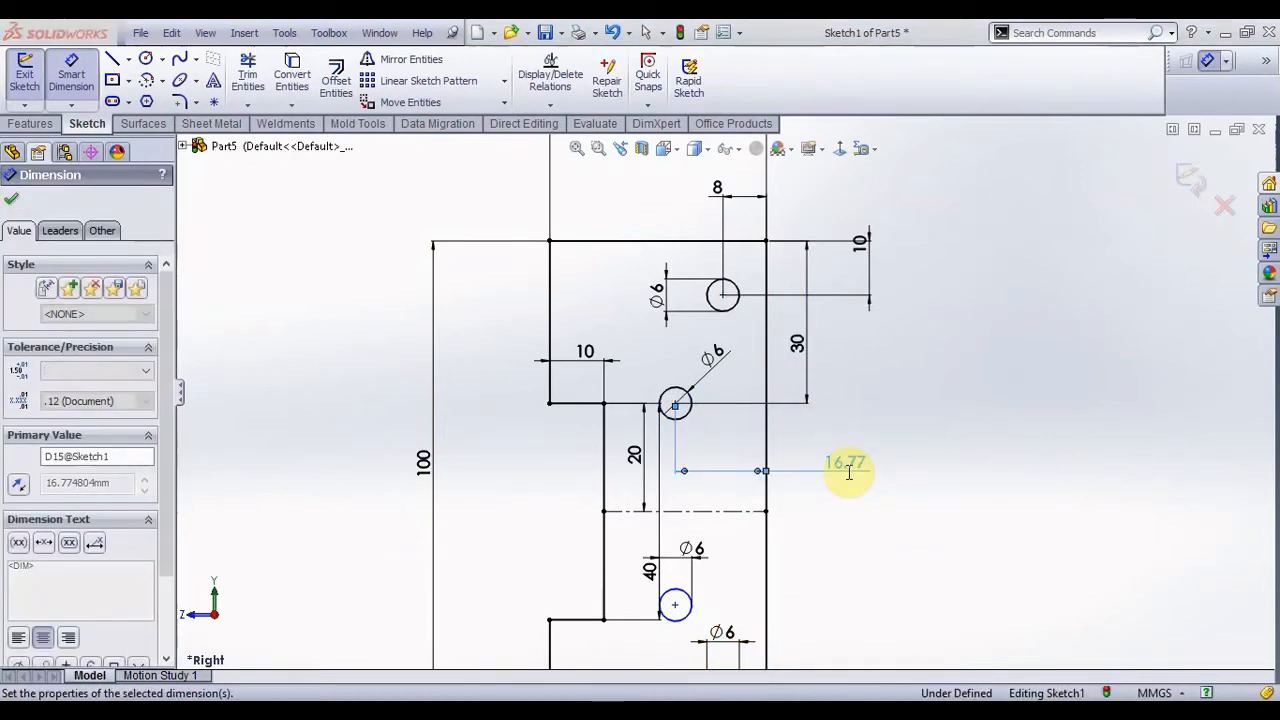
- Dimension the center of the circle just below the centerline 15 mm from the profile's right edge
click(689, 614)
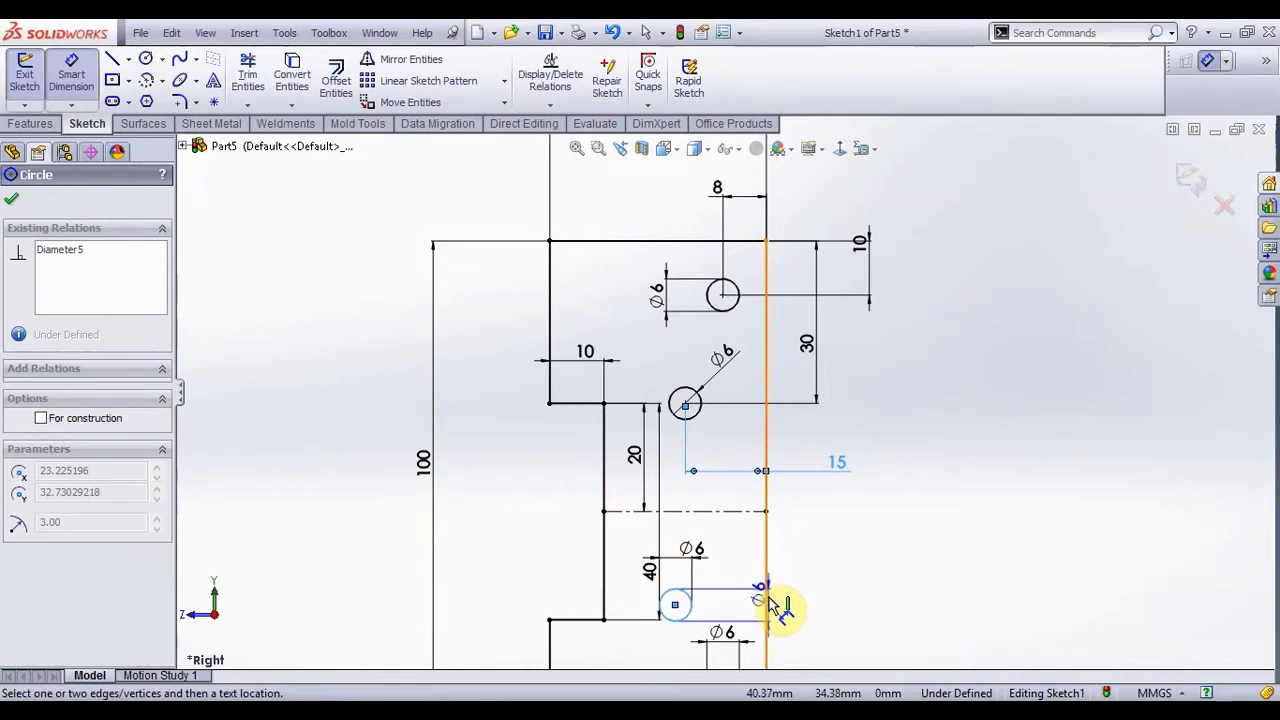
click(766, 600)
click(815, 600)
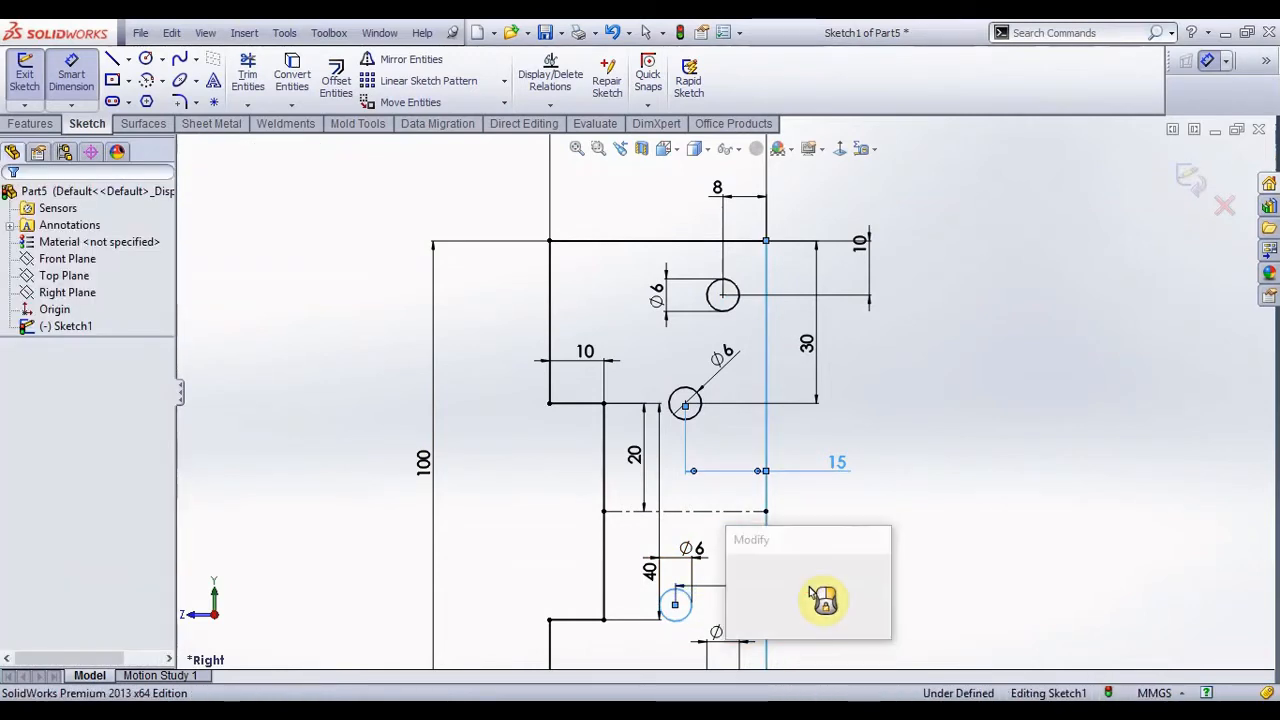
text(15)
key(Return)
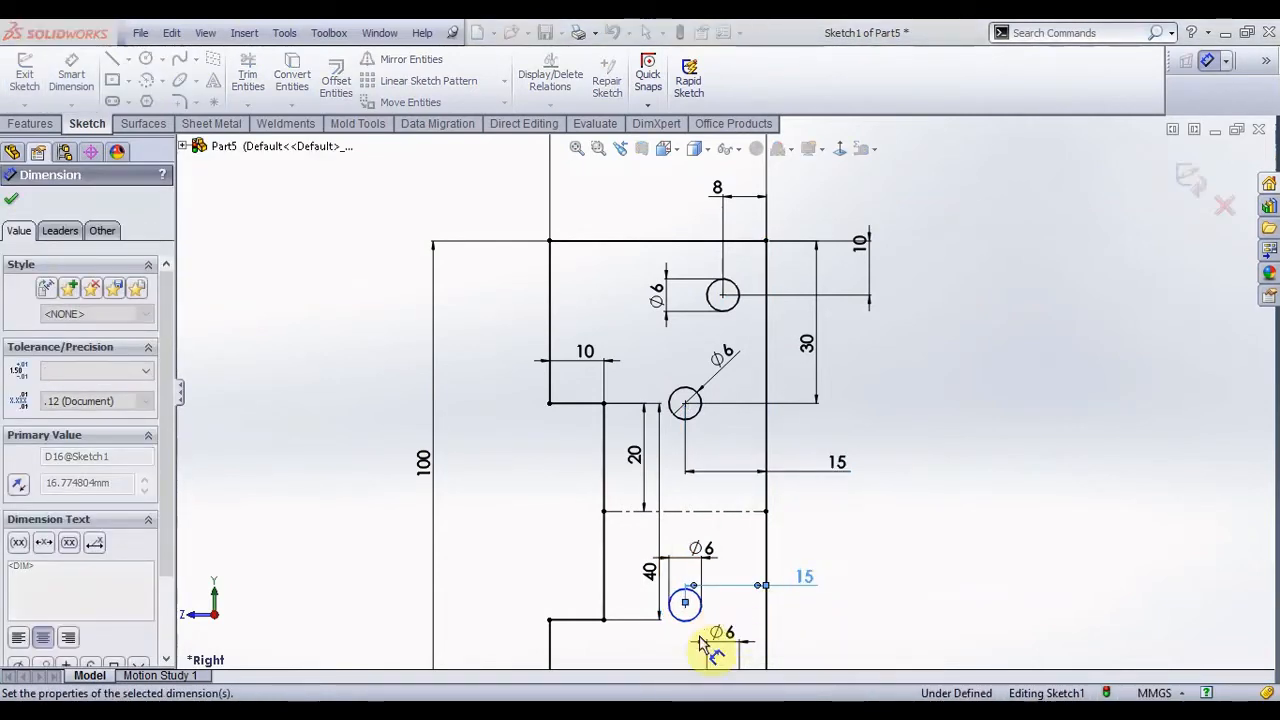
- Dimension the center of the circle just below the centerline 30 mm above the profile's bottom edge and end dimensioning
click(687, 620)
scroll(715, 627, up, 3)
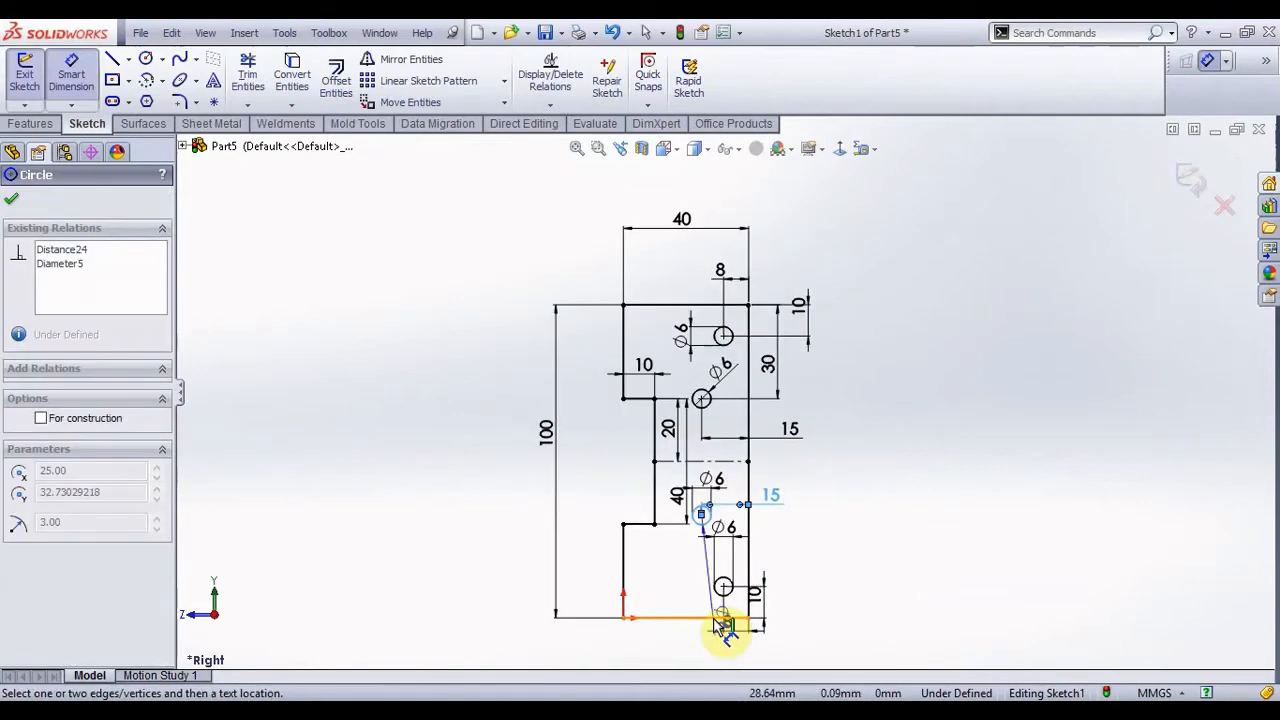
click(700, 620)
click(857, 597)
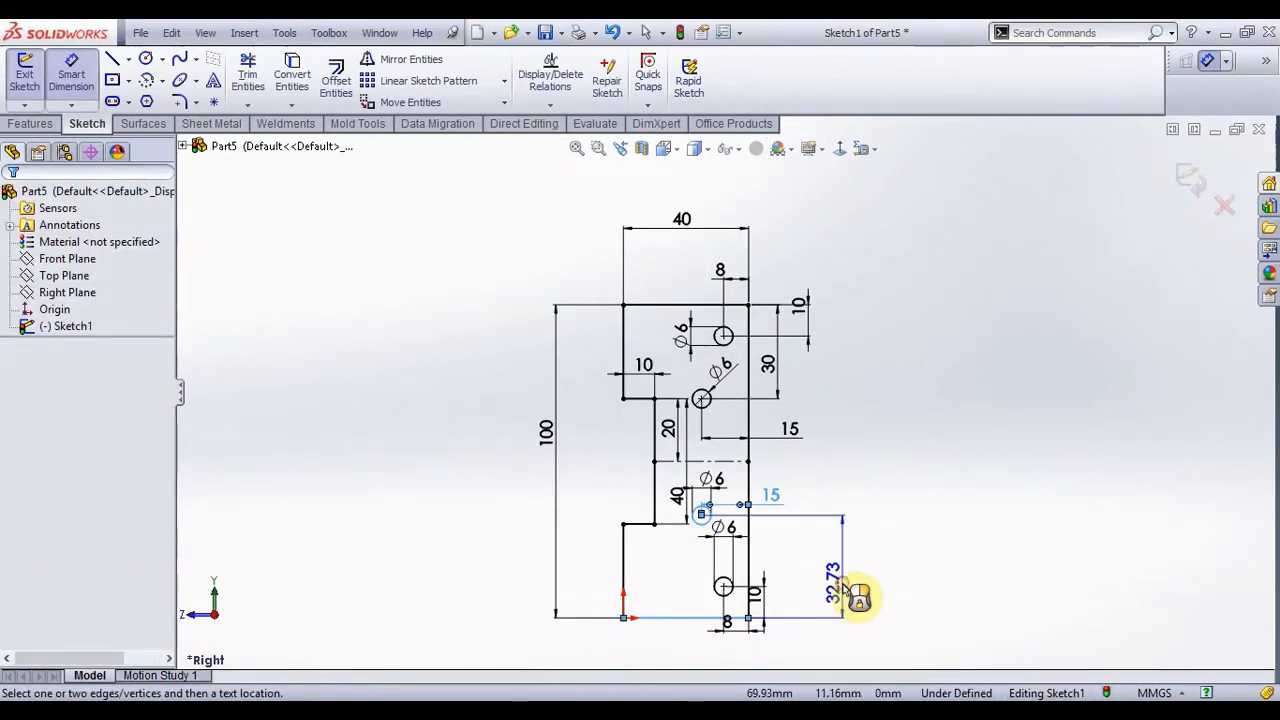
text(30)
key(Return)
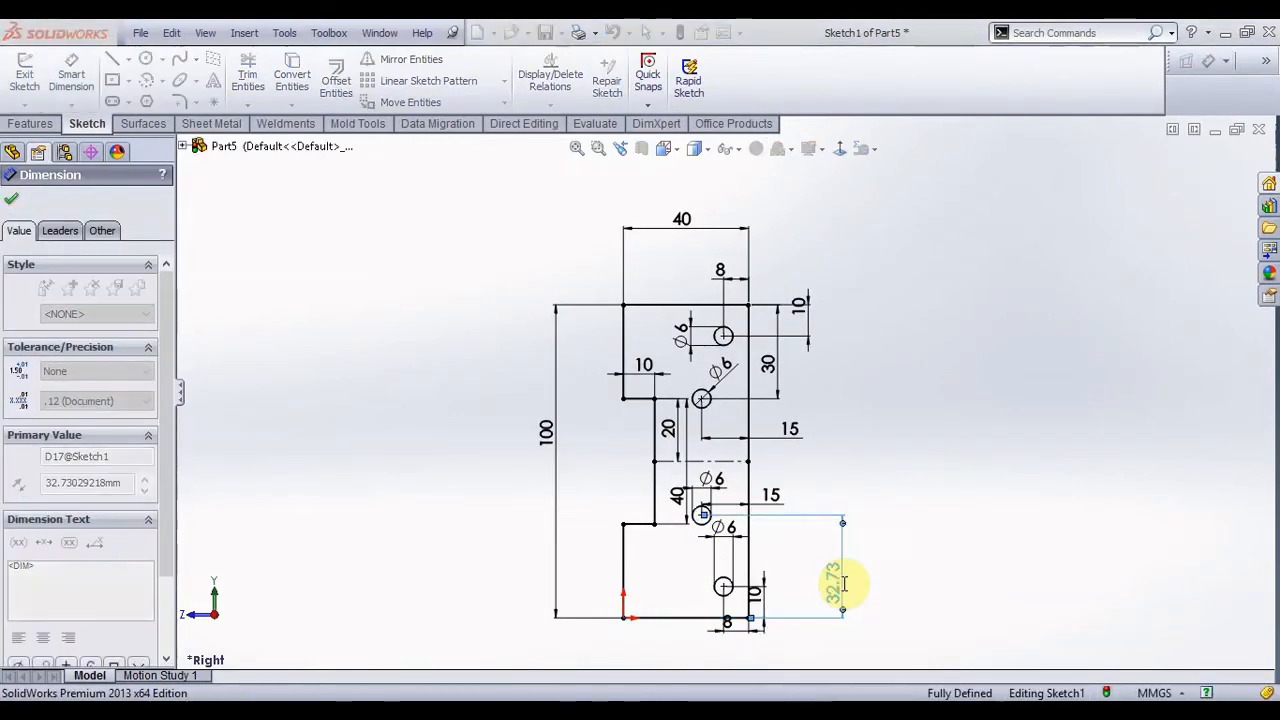
click(15, 205)
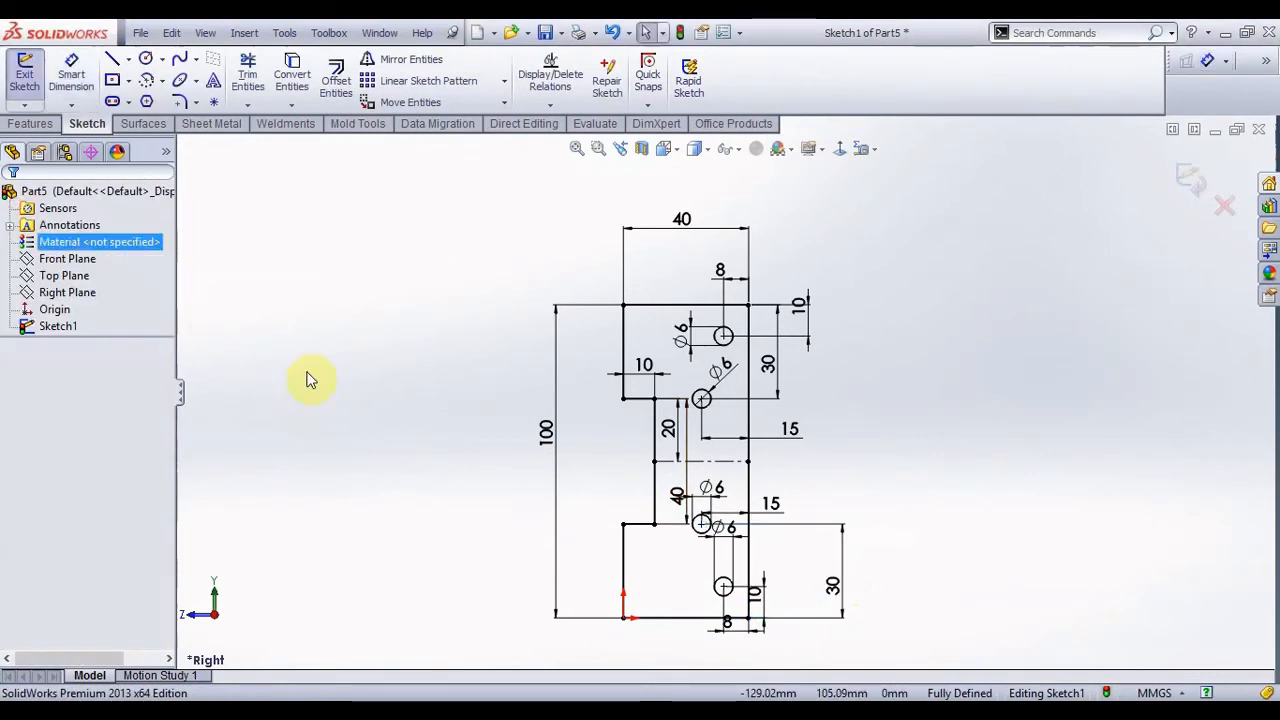
- Exit the finished sketch and create a 1.5 mm thick sheet metal base flange from it
click(1185, 180)
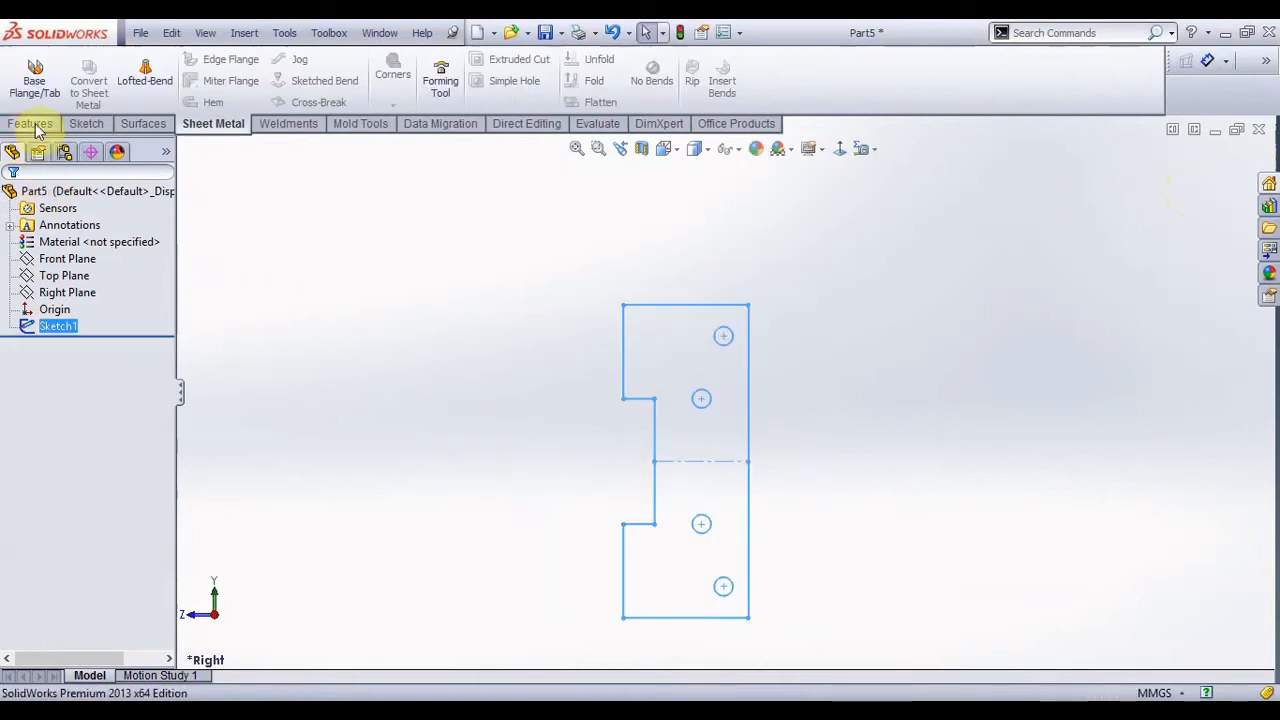
click(16, 92)
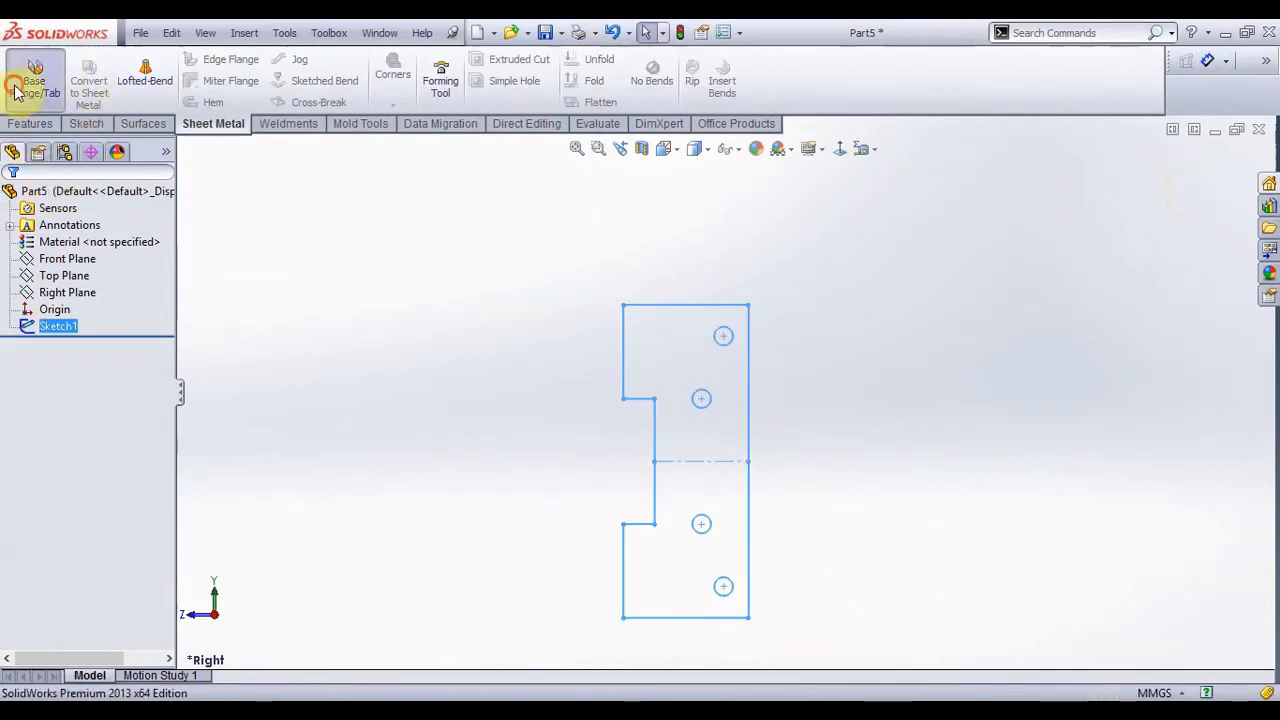
click(45, 330)
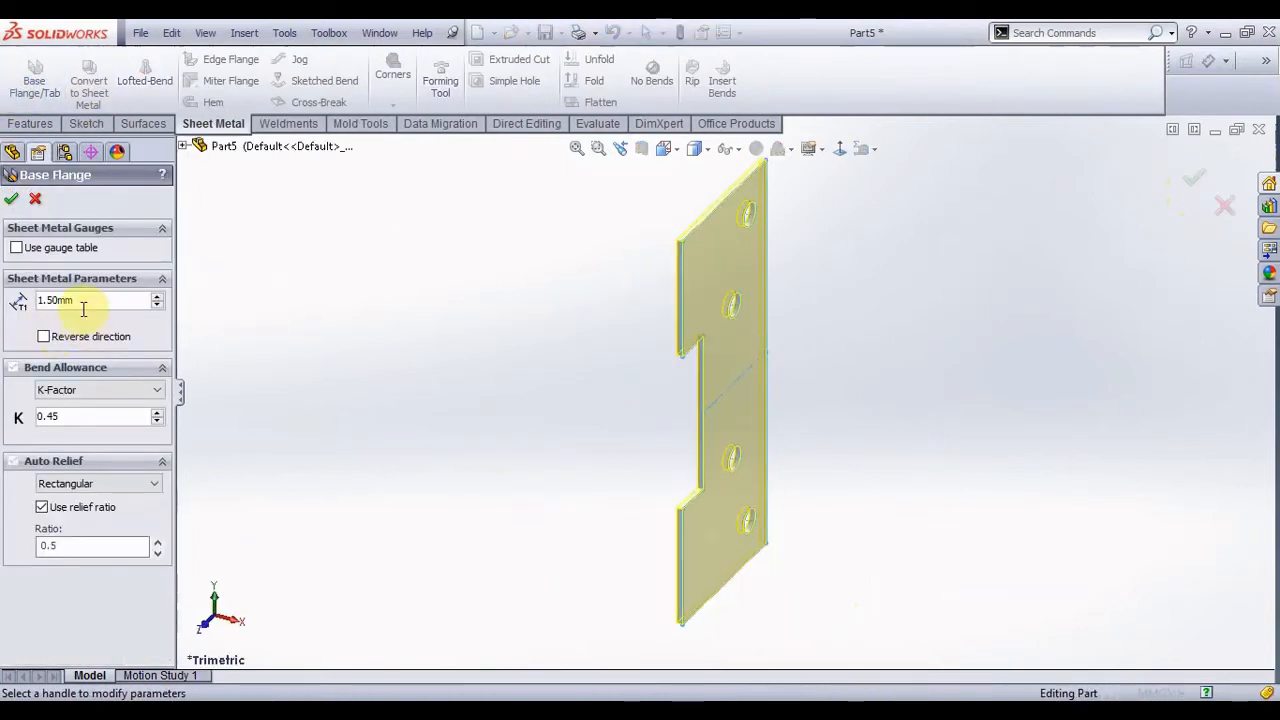
click(11, 200)
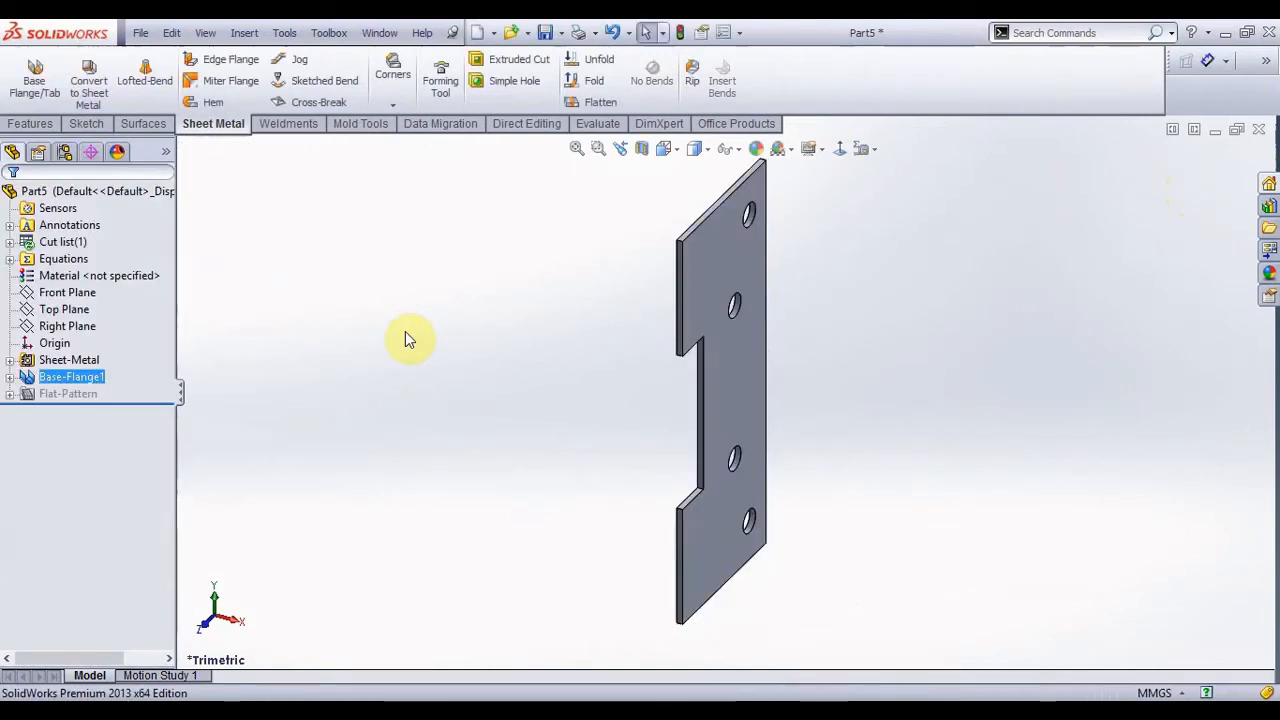
- Start a rolled hem with a 4 mm radius on the two outer vertical edges above and below the notch
click(207, 103)
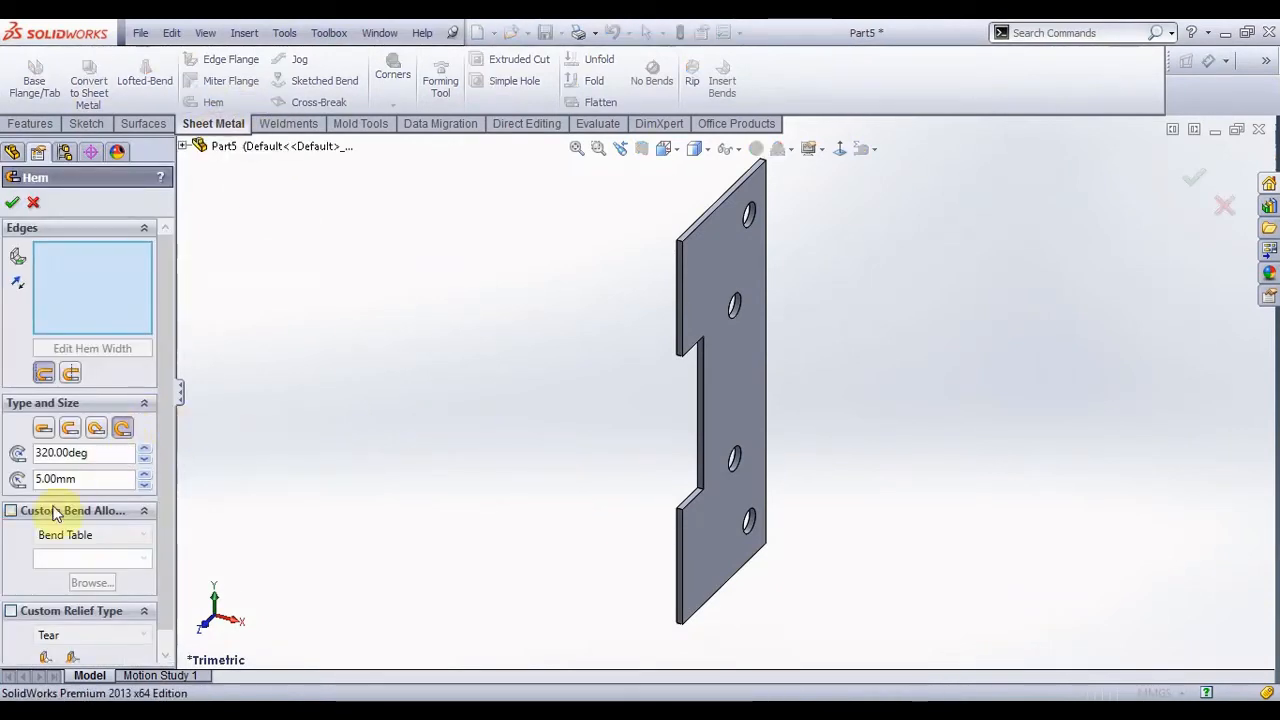
click(82, 480)
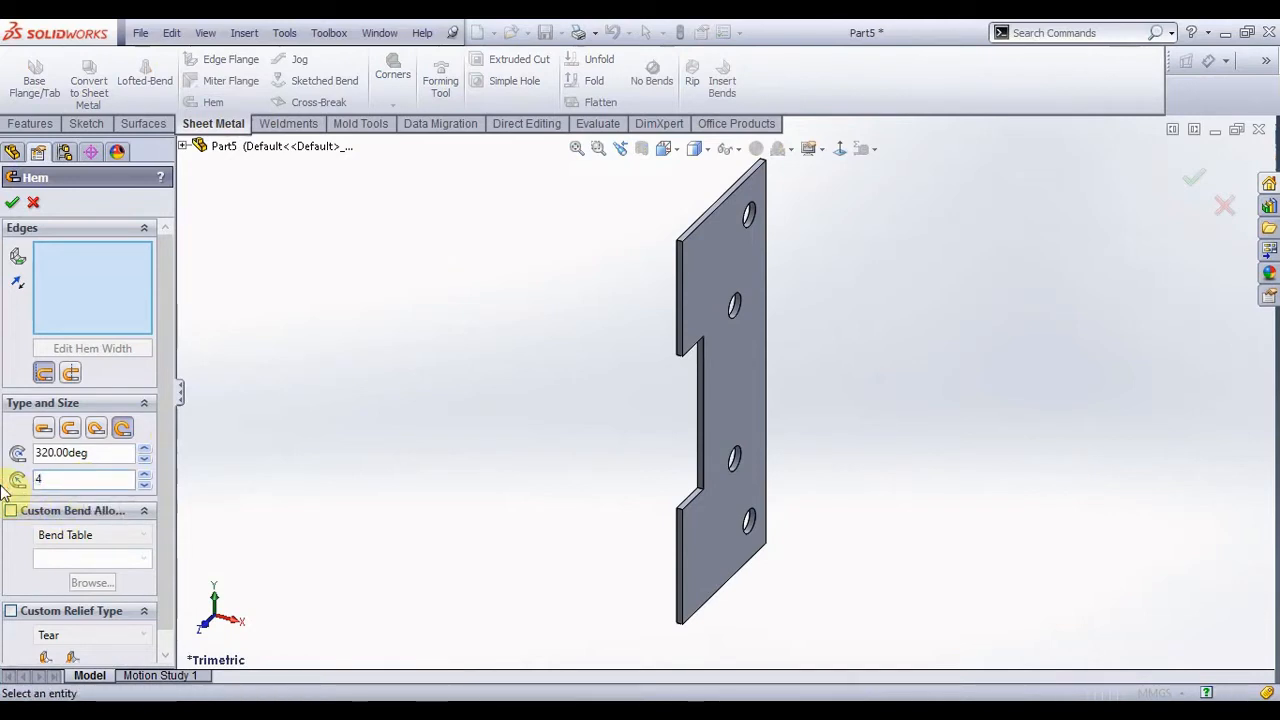
click(686, 334)
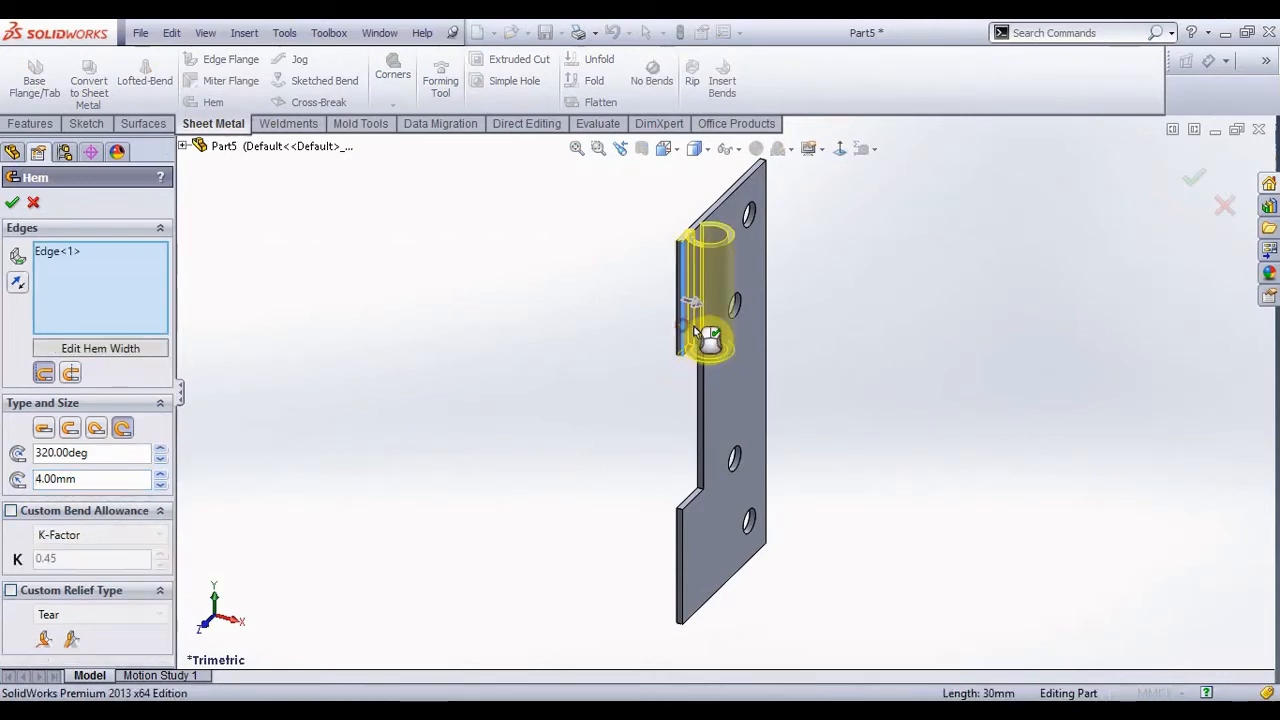
click(683, 597)
- Set the rolled hem's angle to 315 degrees
middle_drag(623, 571, 457, 331)
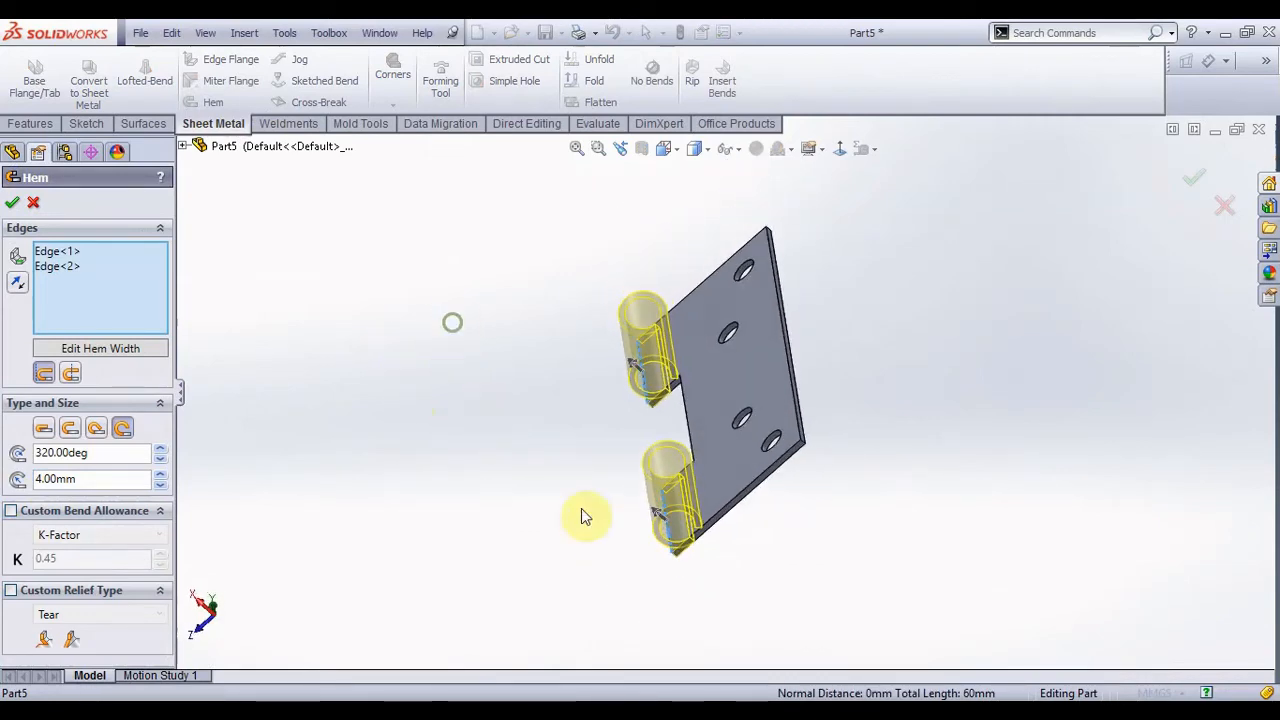
scroll(722, 532, down, 3)
scroll(612, 496, down, 6)
middle_drag(637, 470, 645, 416)
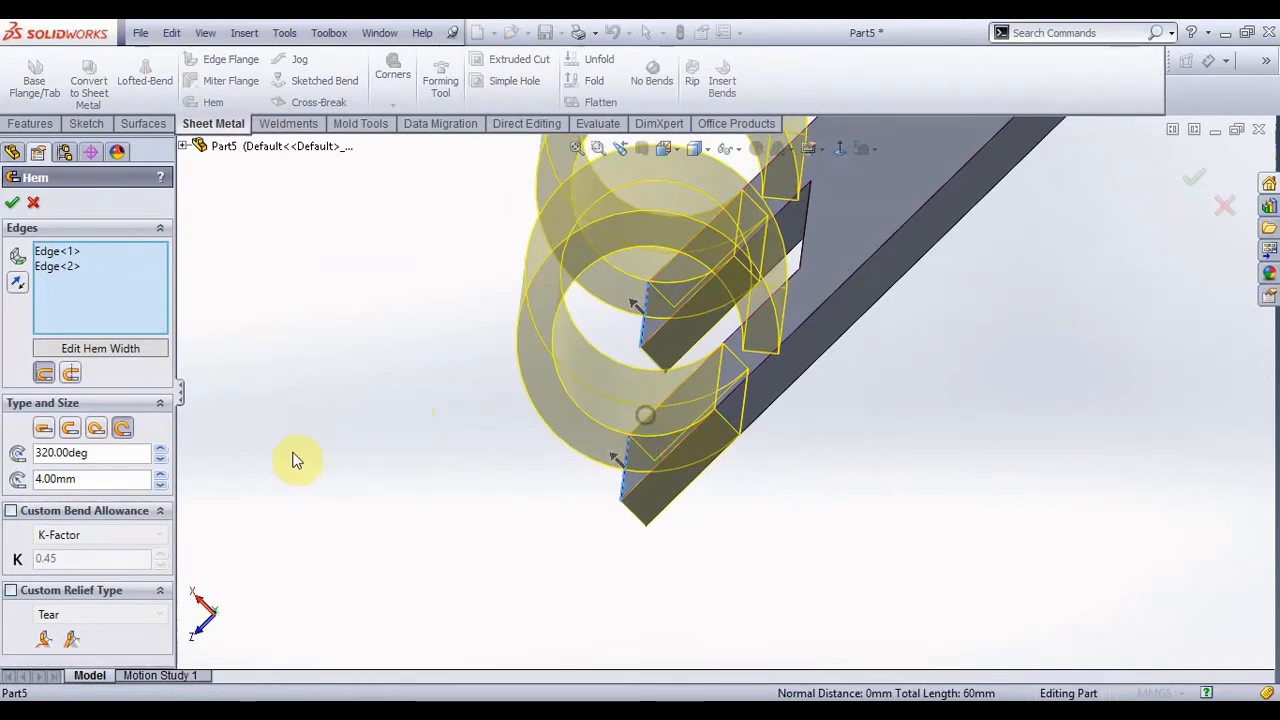
double_click(112, 453)
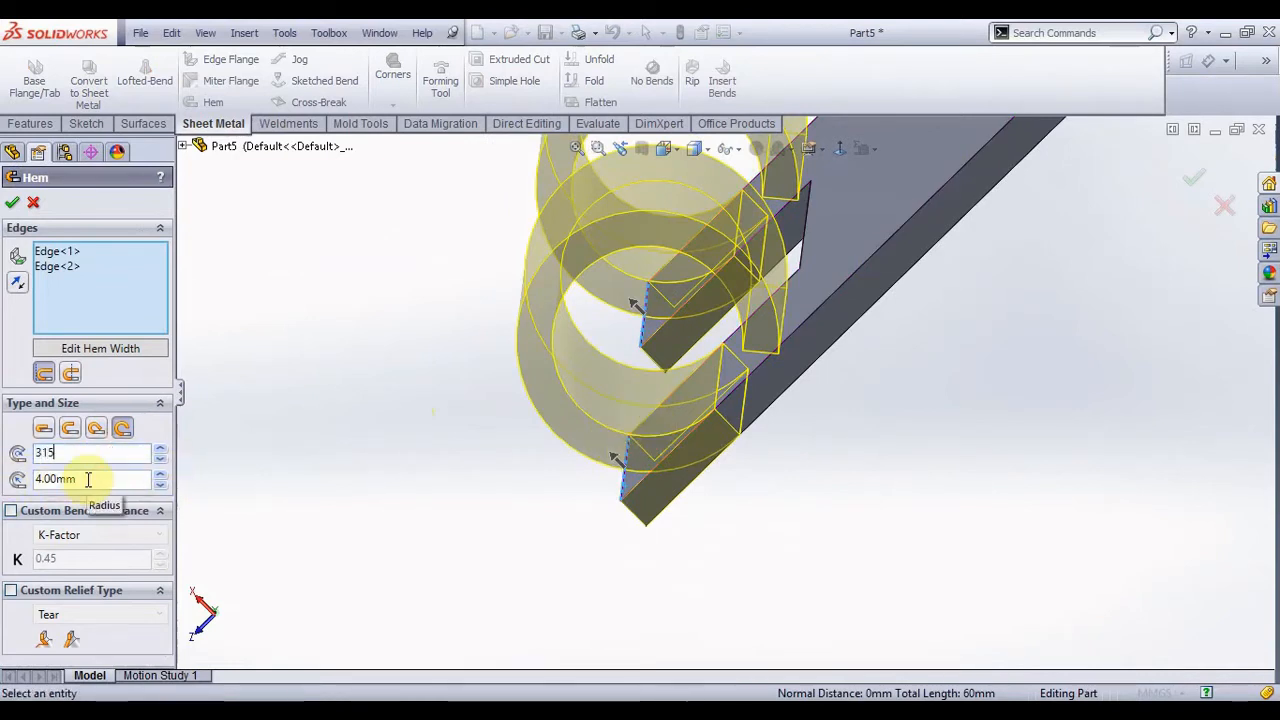
key(Return)
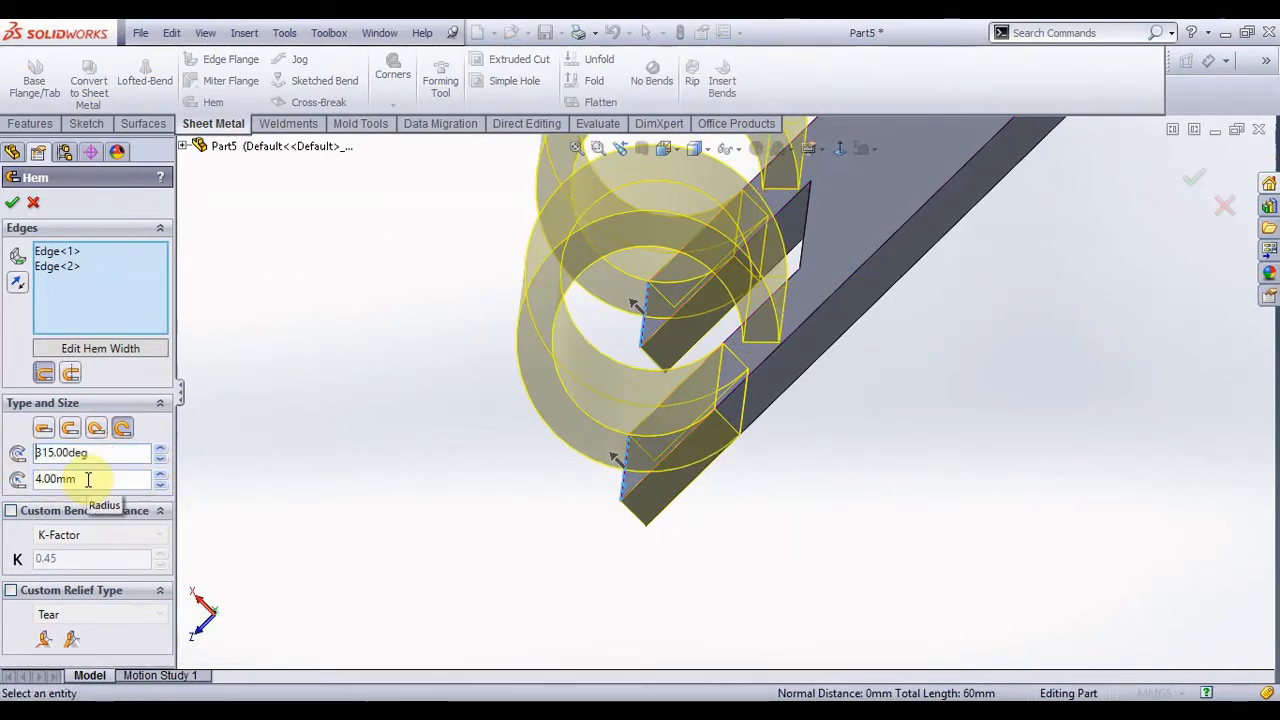
- Accept the 315-degree rolled hem on the two outer edges beside the notch
click(14, 205)
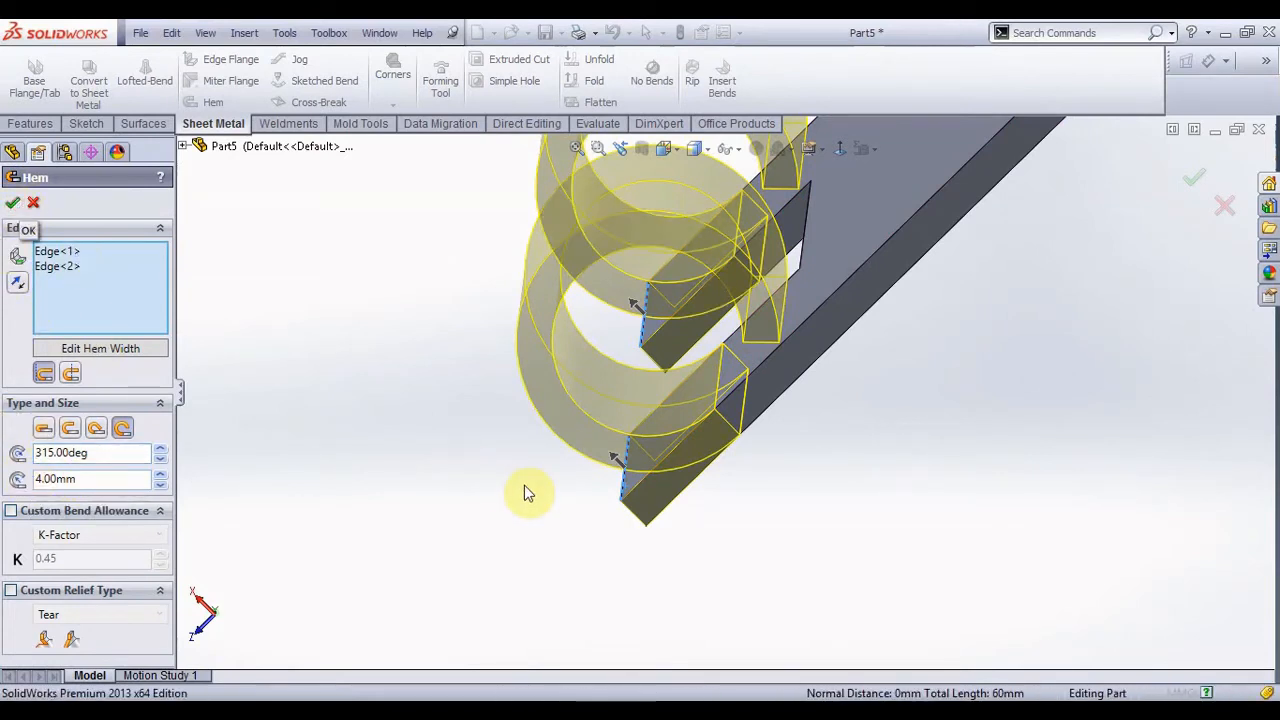
middle_drag(801, 394, 781, 355)
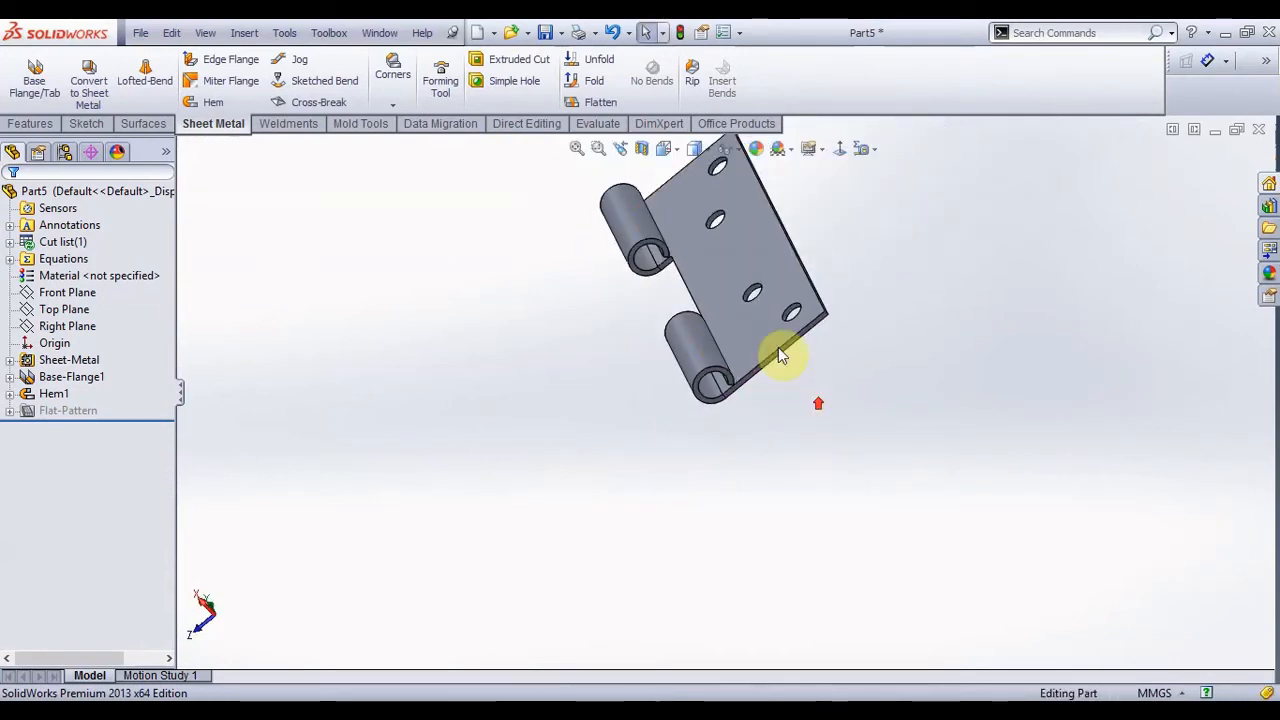
scroll(740, 280, down, 5)
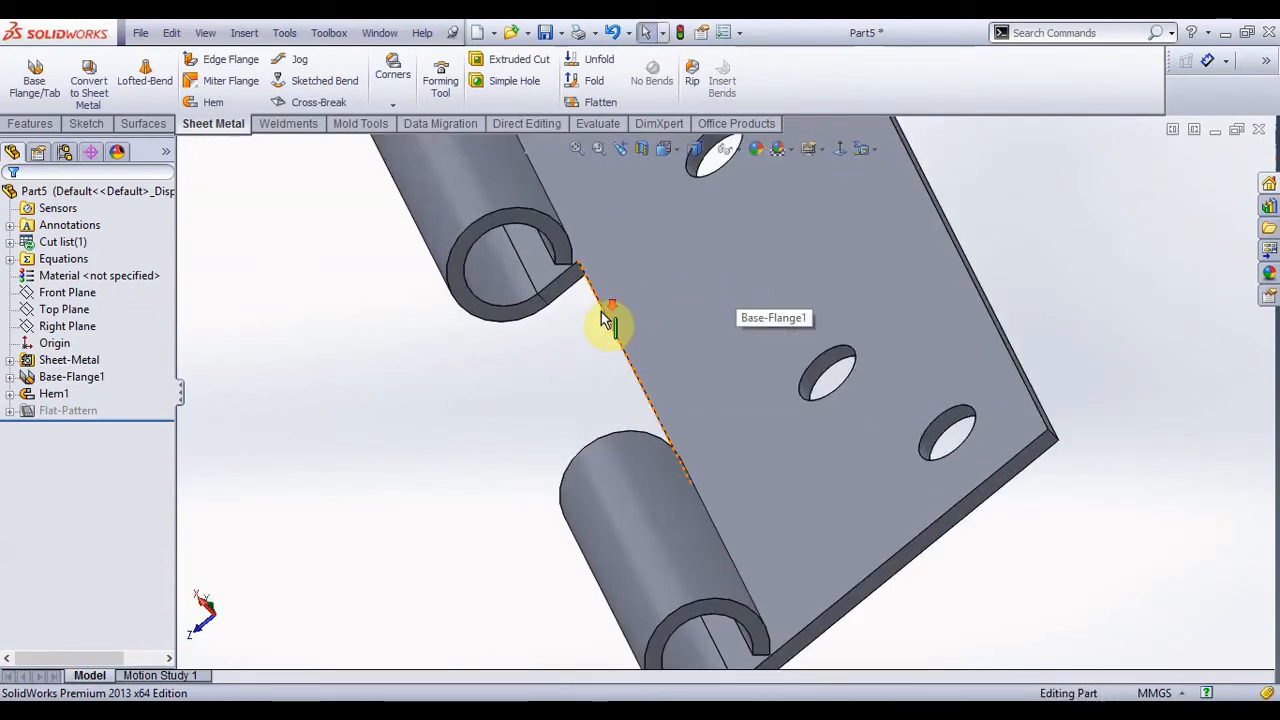
scroll(606, 323, up, 4)
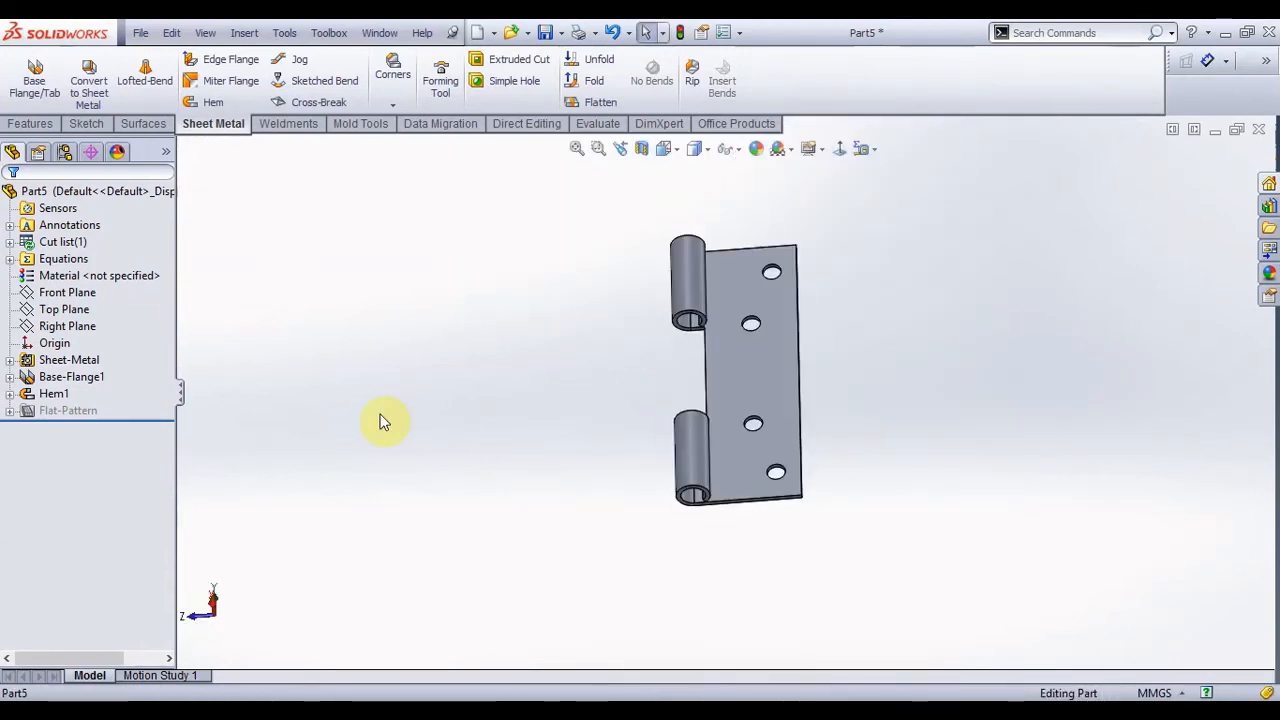
- Save the finished hinge leaf as a part file under the name Part5
key(ctrl+s)
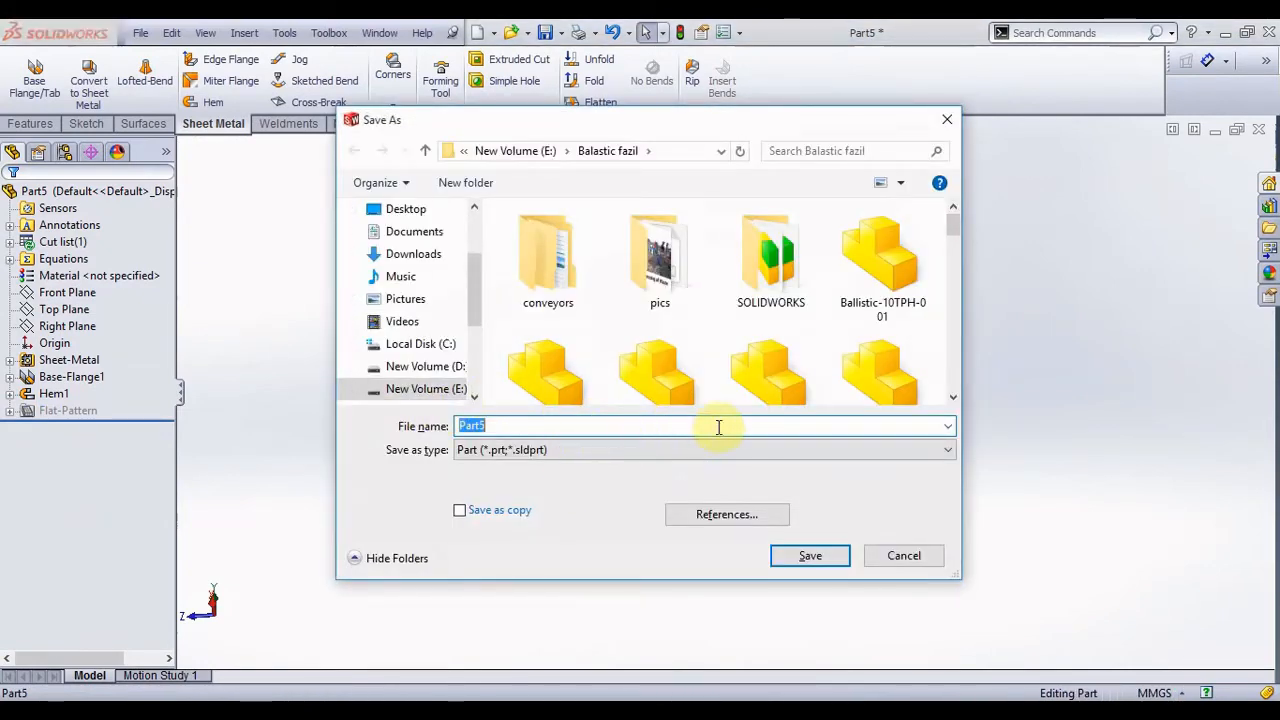
click(815, 558)
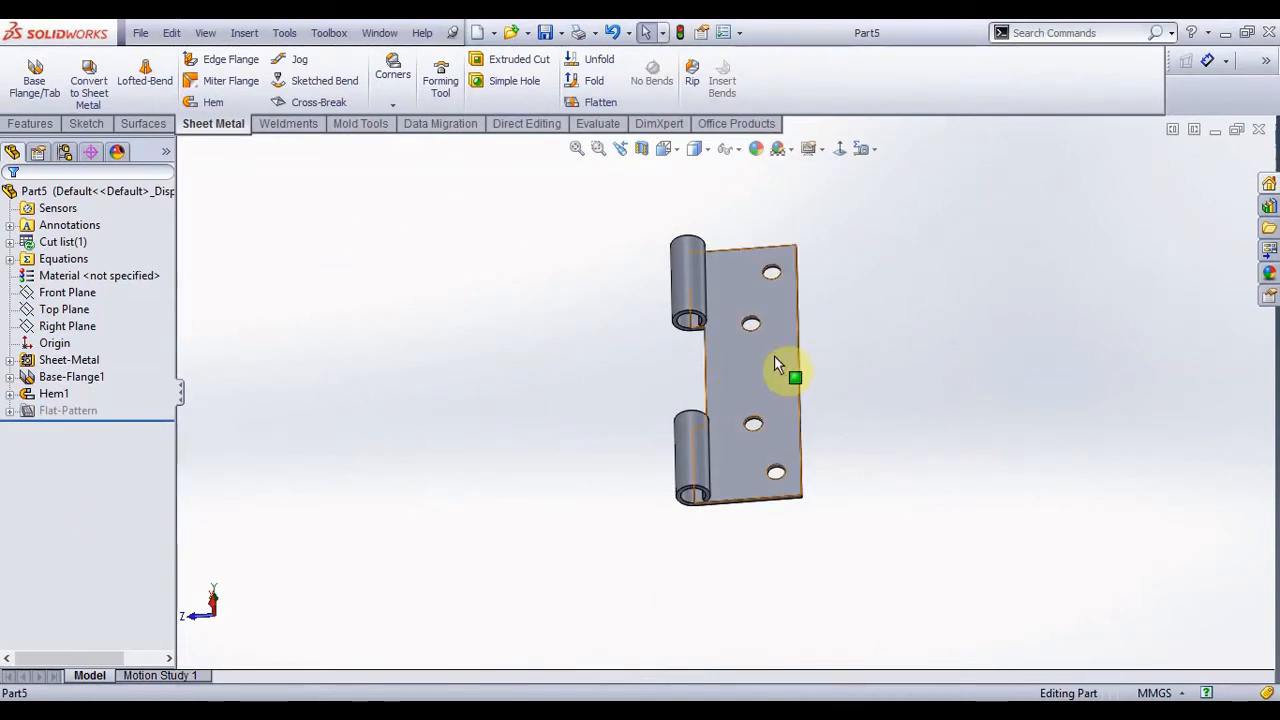
scroll(716, 383, down, 2)
scroll(717, 384, up, 3)
scroll(714, 378, down, 3)
scroll(716, 383, down, 2)
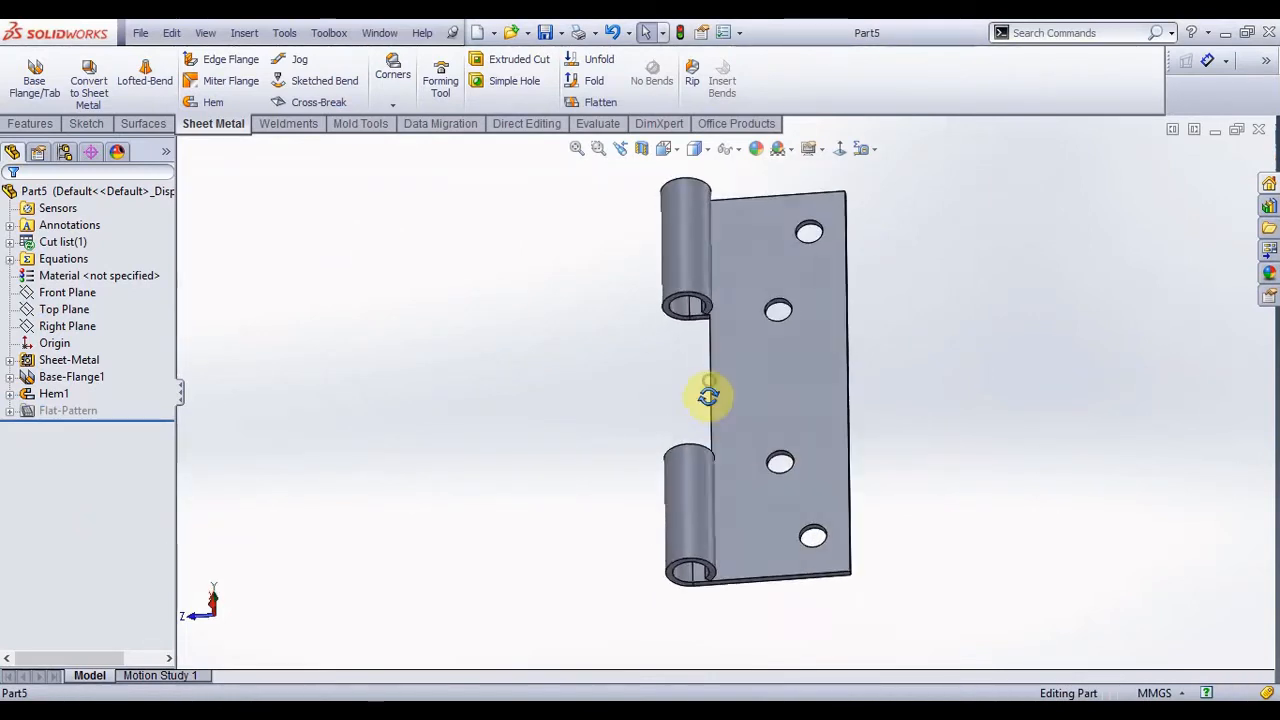
- Create a new part document and start a sketch on its Right Plane
click(475, 34)
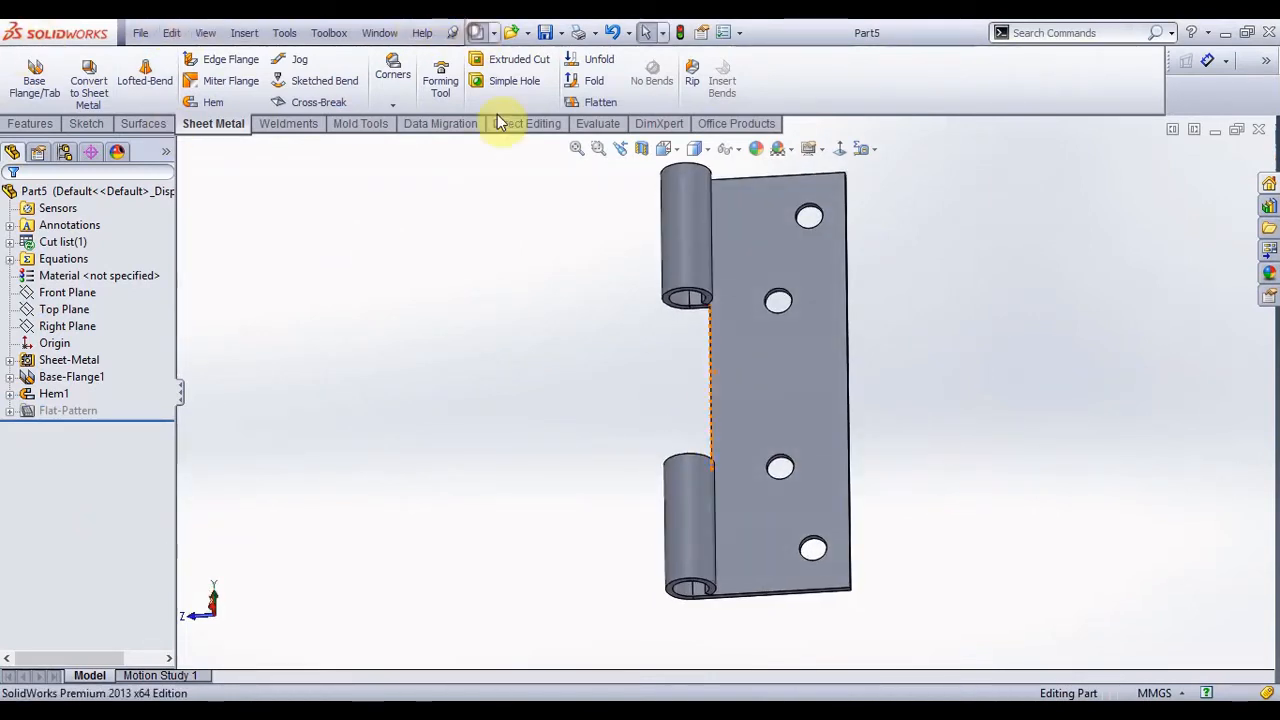
click(679, 624)
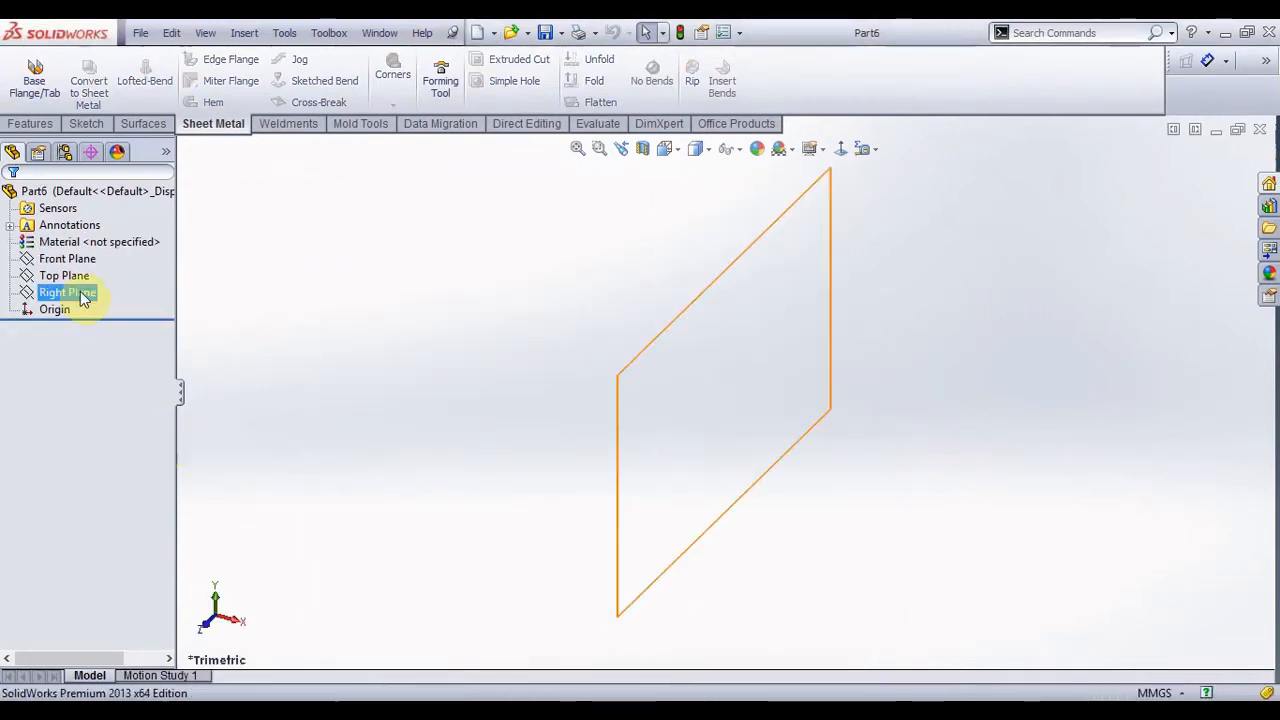
click(70, 295)
click(88, 266)
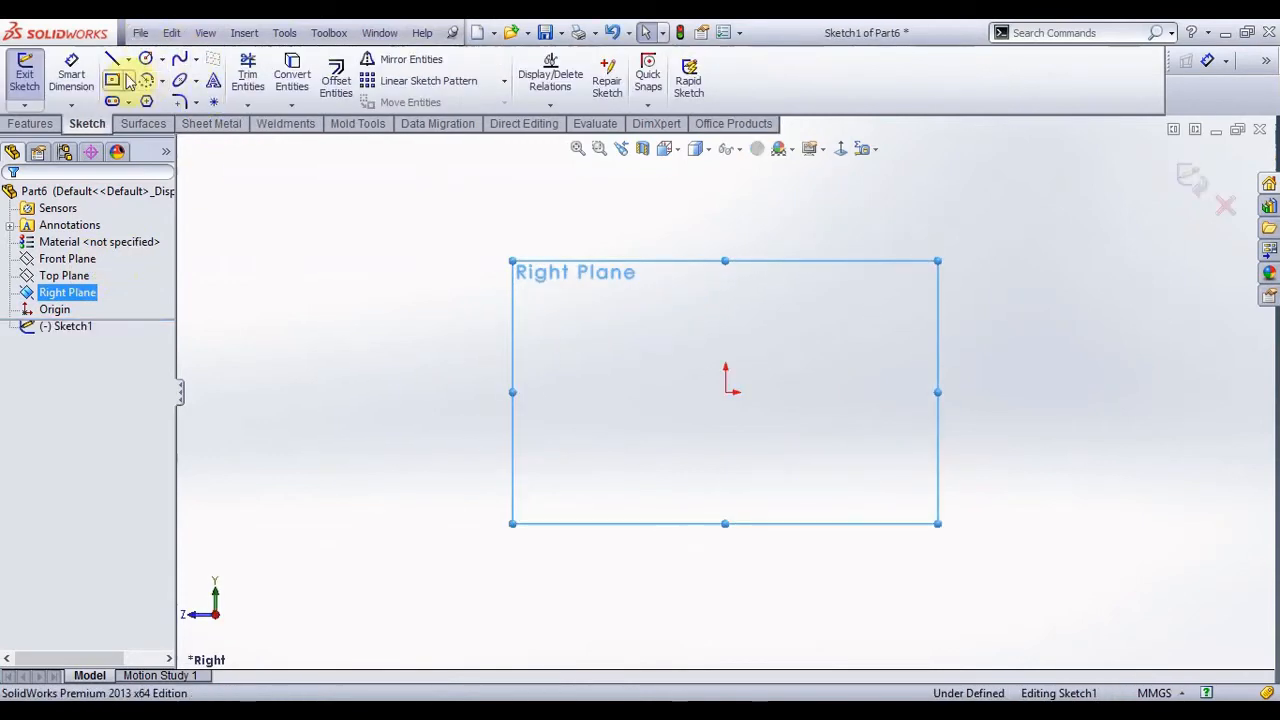
- Sketch a closed rectangle from four lines starting at the origin, about 69 mm wide and 113 mm tall
click(111, 62)
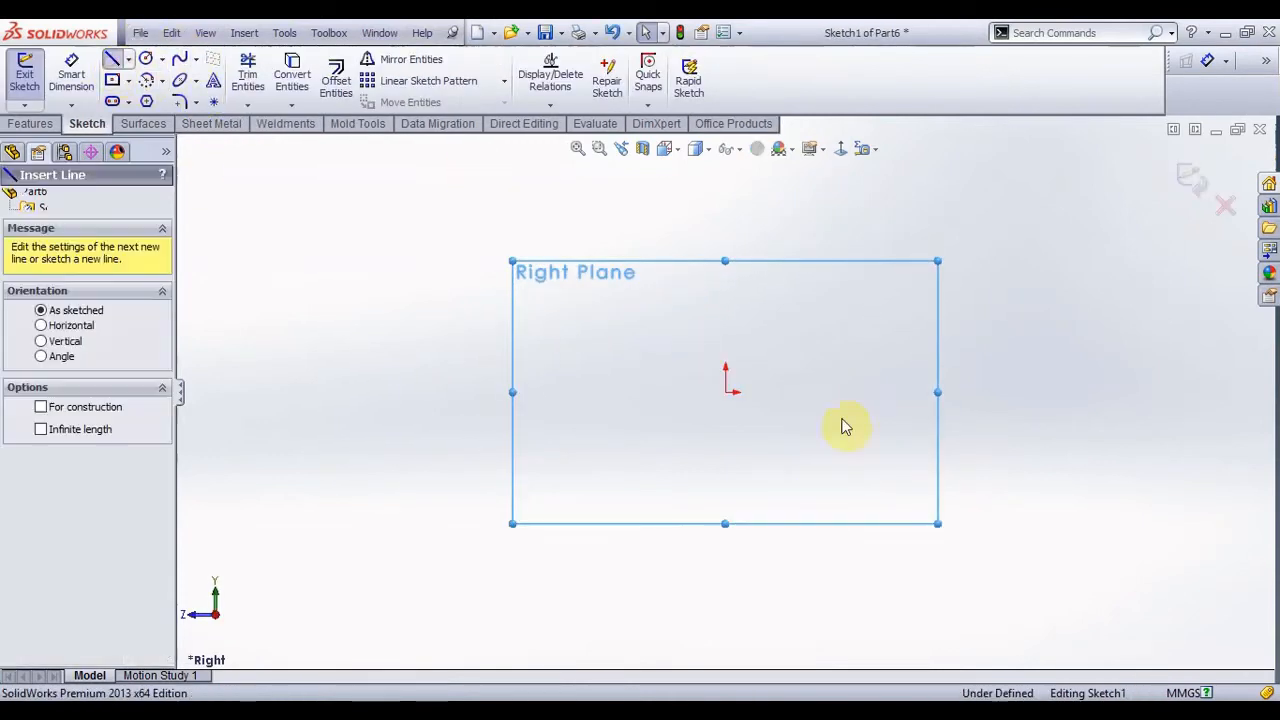
click(727, 393)
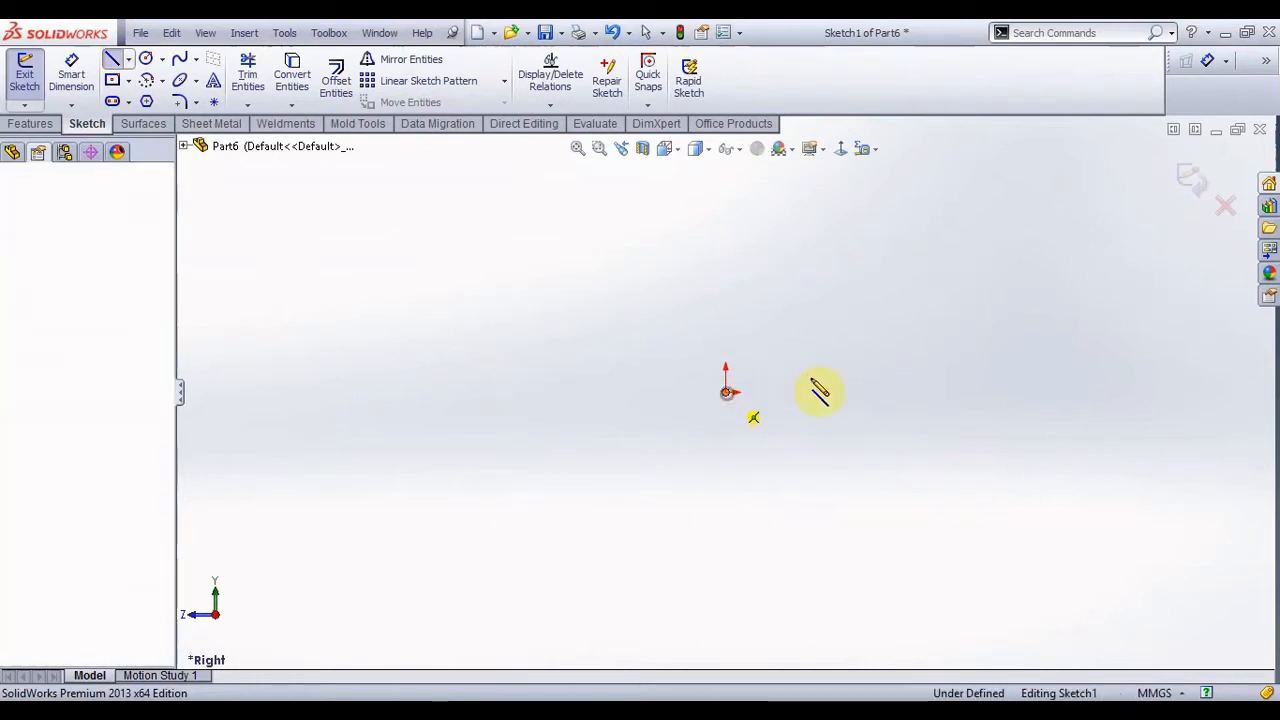
click(891, 393)
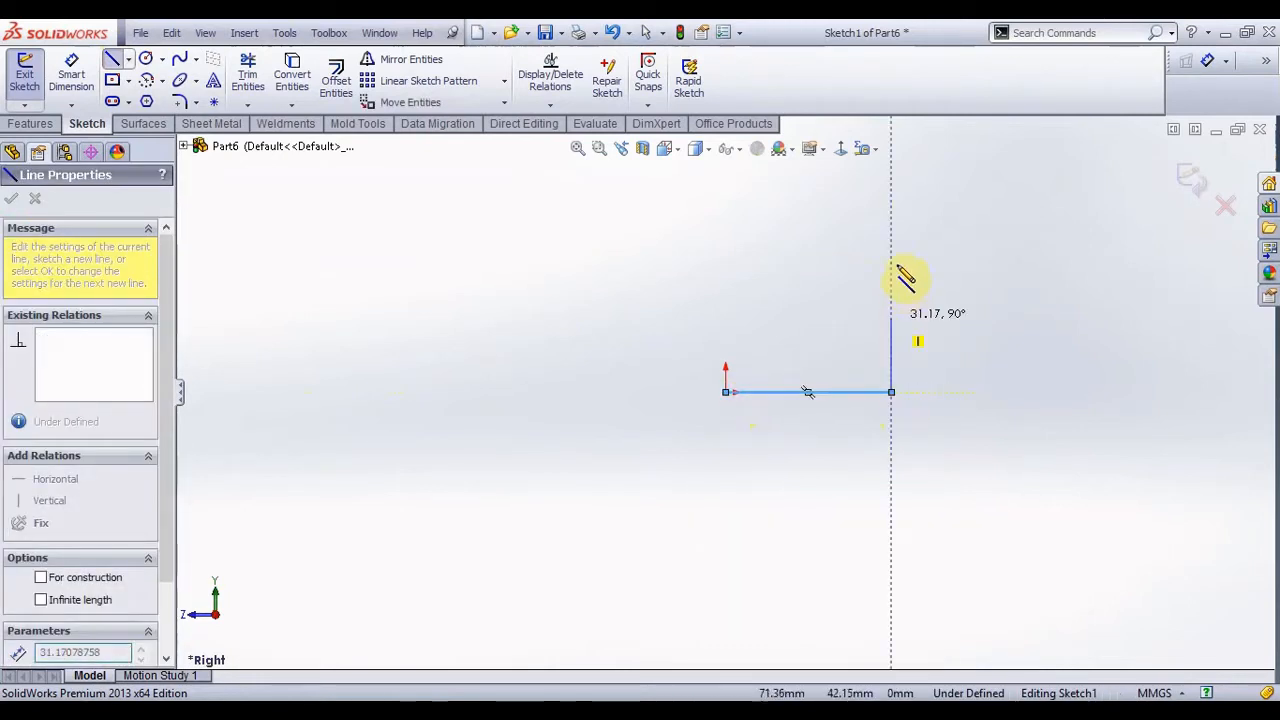
scroll(893, 267, up, 4)
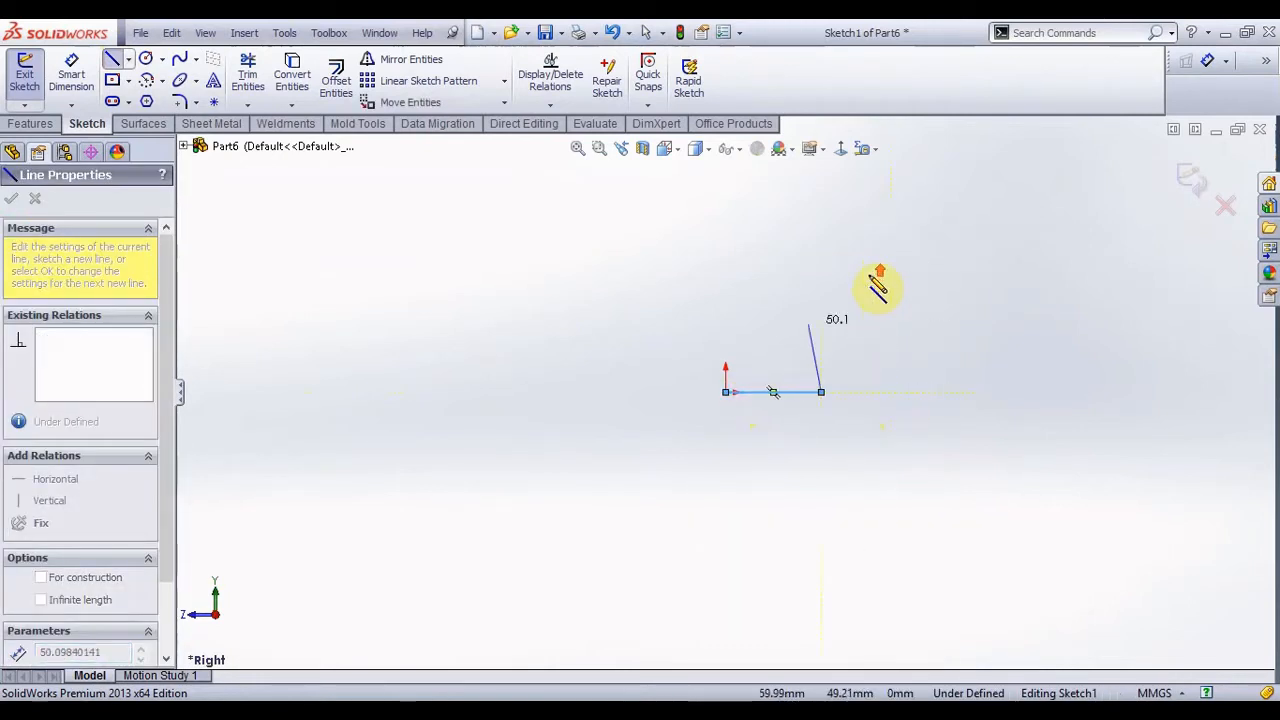
click(805, 262)
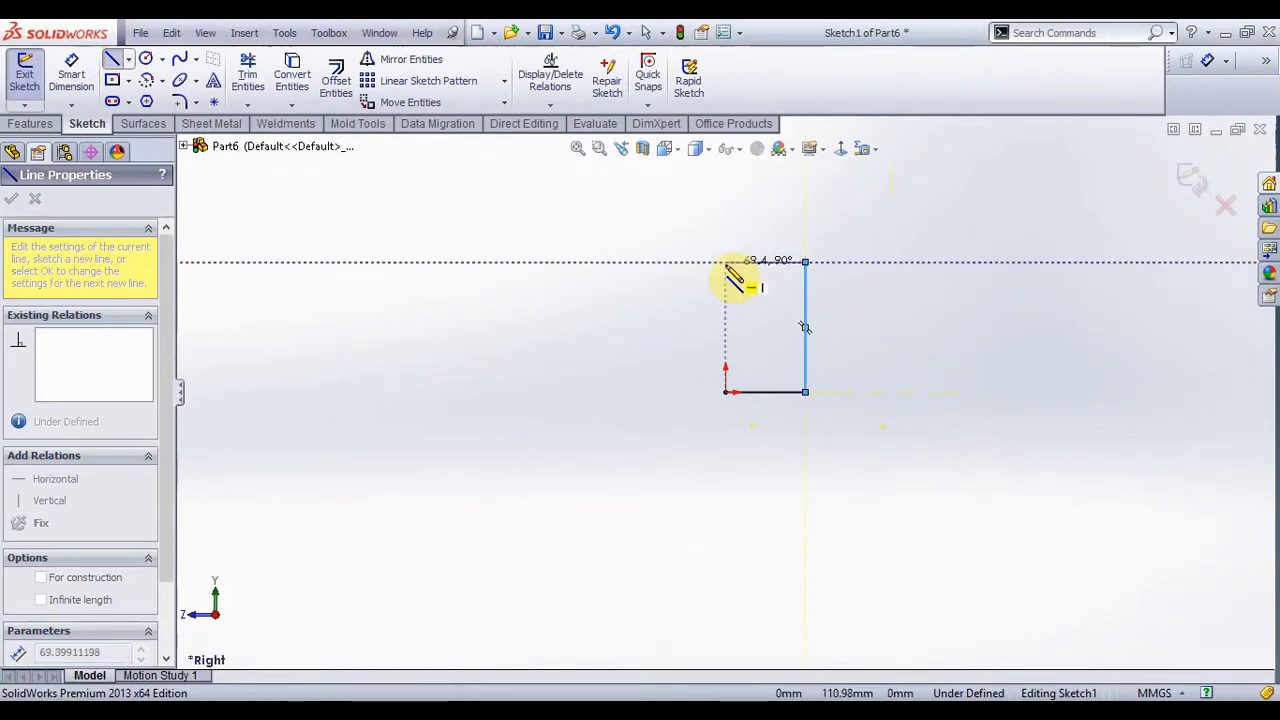
click(725, 262)
click(725, 392)
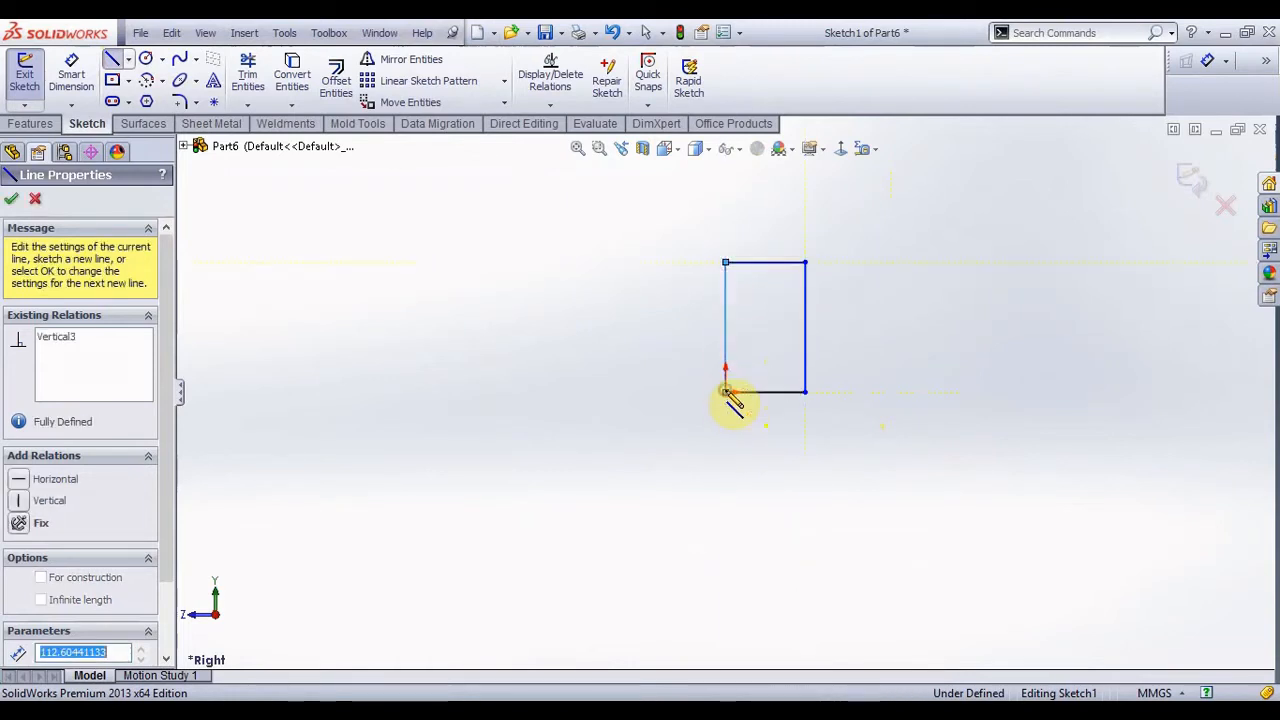
key(Escape)
- Dimension the rectangle's upper edge to a width of 40 mm
click(71, 75)
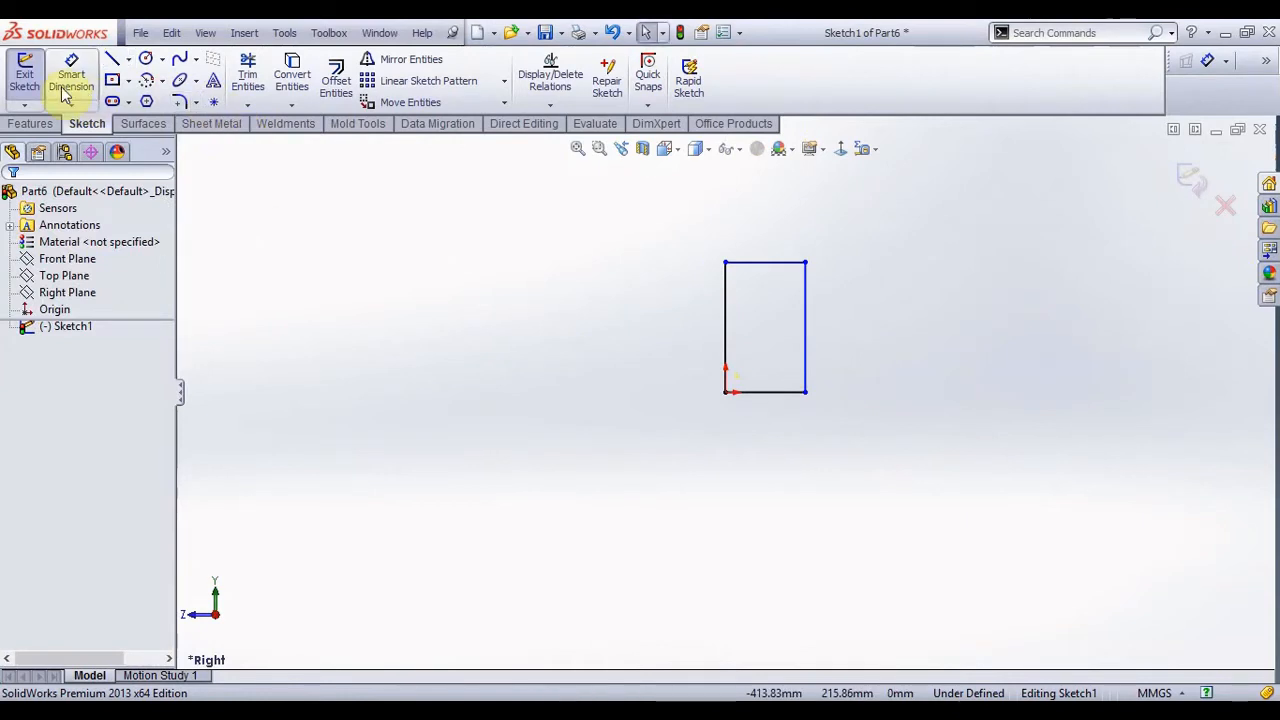
click(750, 263)
click(757, 237)
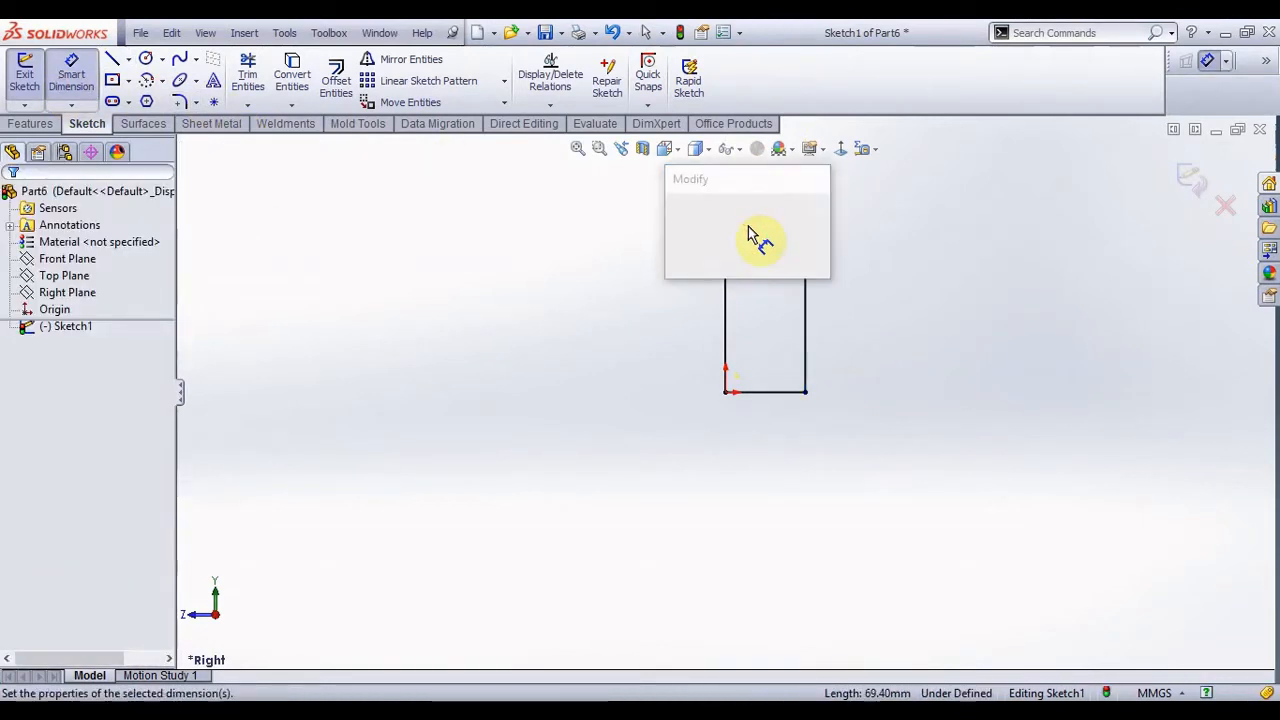
text(40)
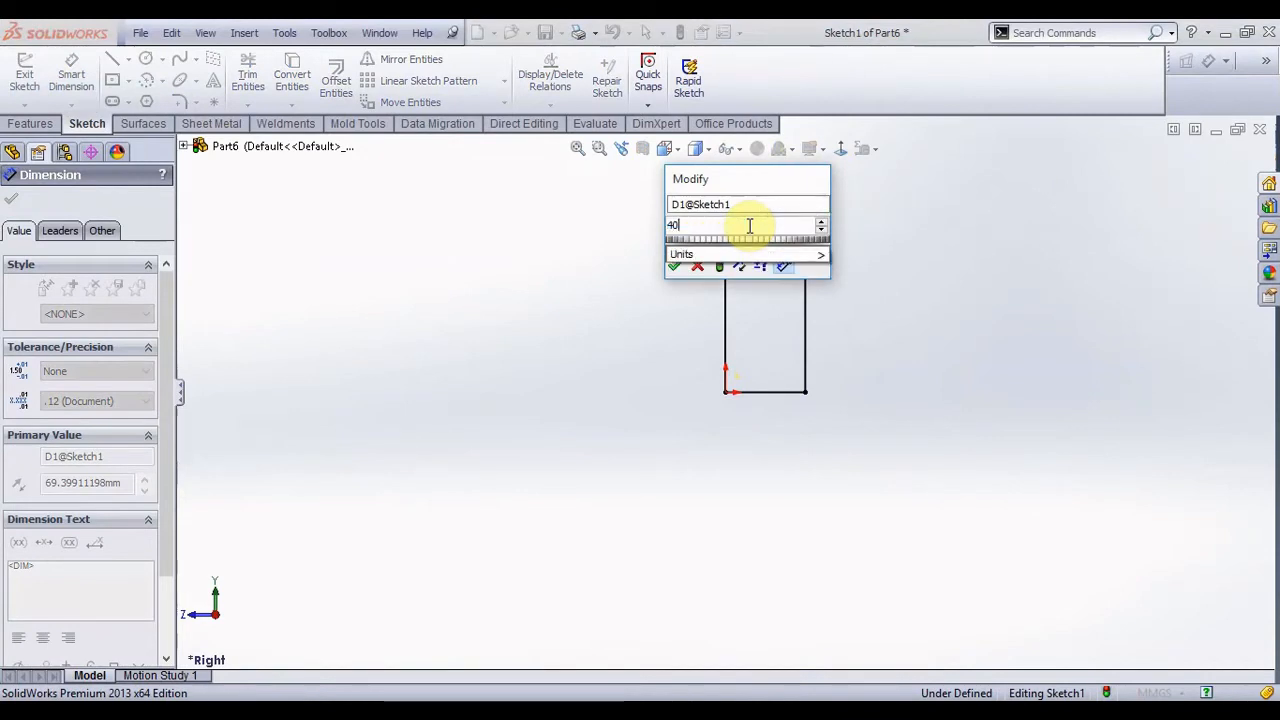
key(Return)
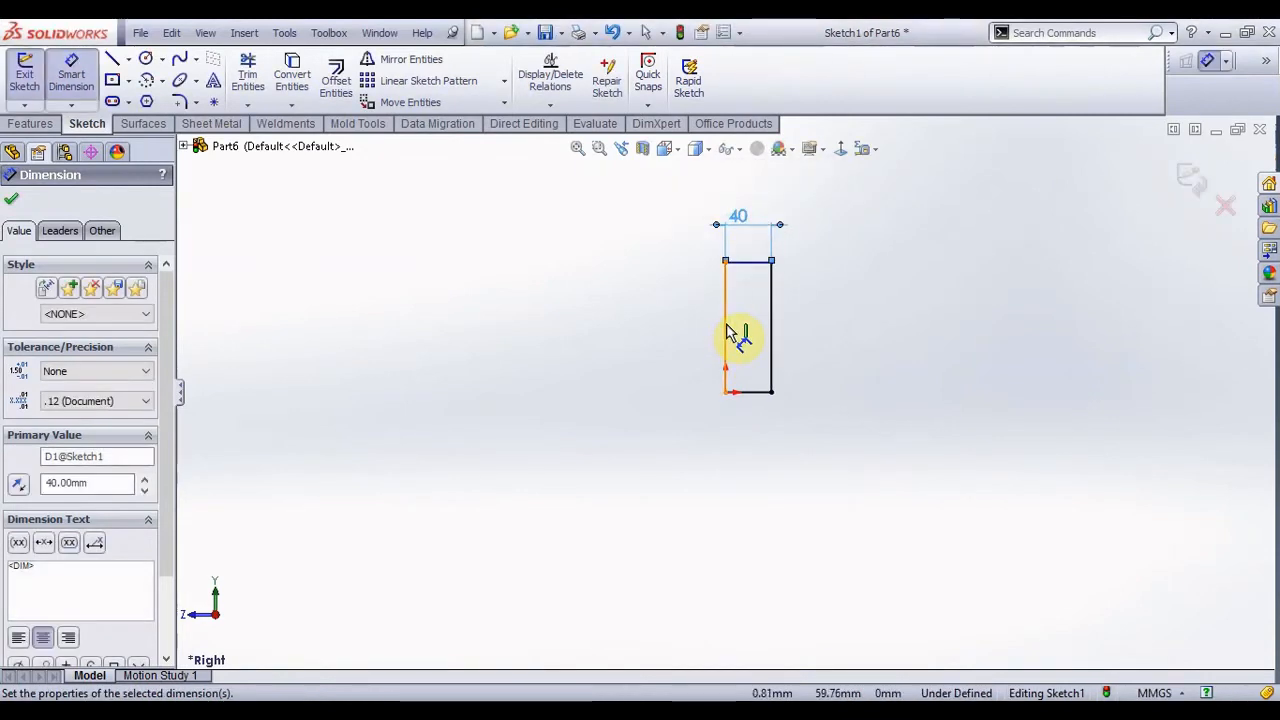
- Dimension the rectangle's left vertical edge to 100 mm and end dimensioning
click(722, 330)
click(700, 330)
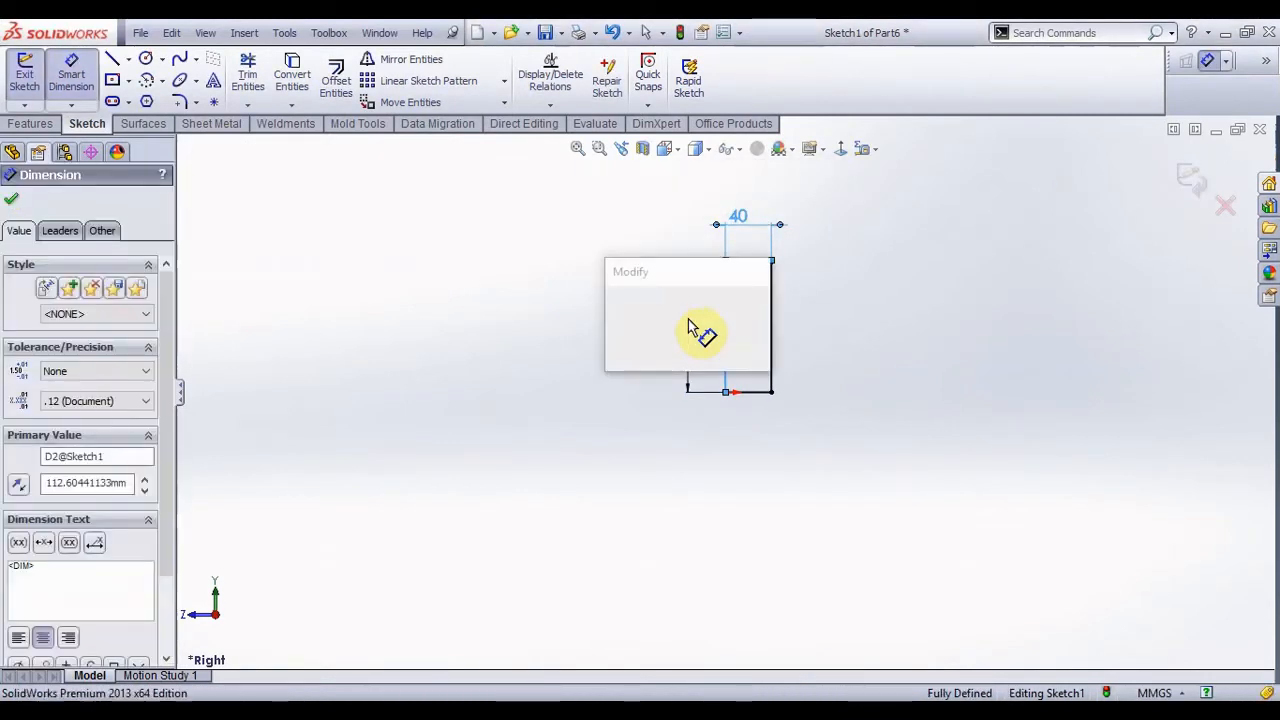
text(100)
key(Return)
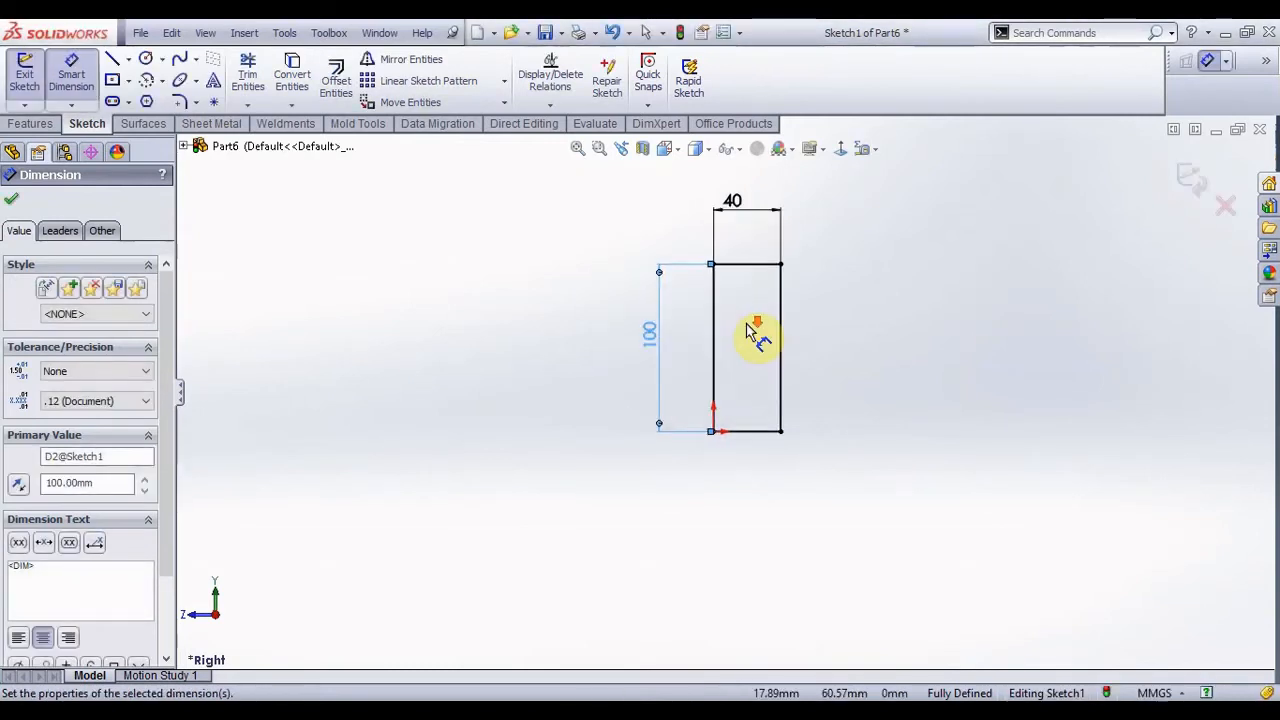
click(16, 199)
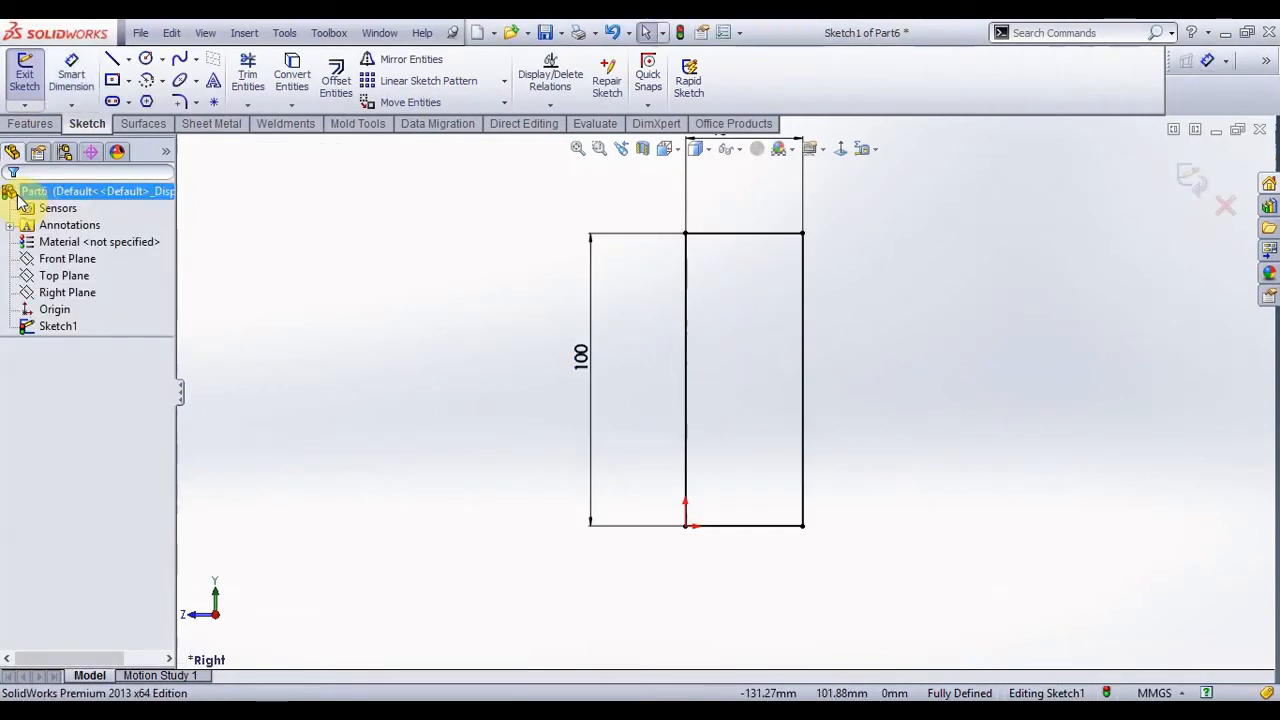
- Sketch a vertical and a horizontal line that box off the rectangle's upper left corner, about 10 mm wide
click(117, 60)
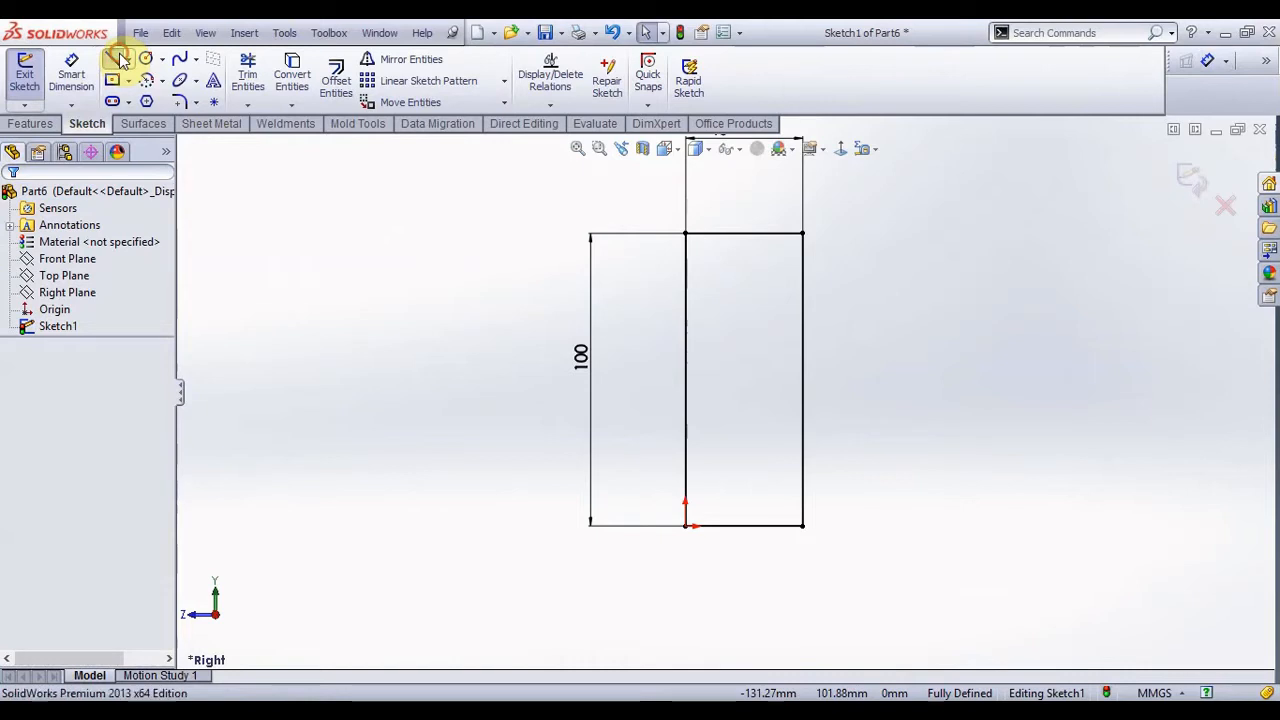
click(716, 234)
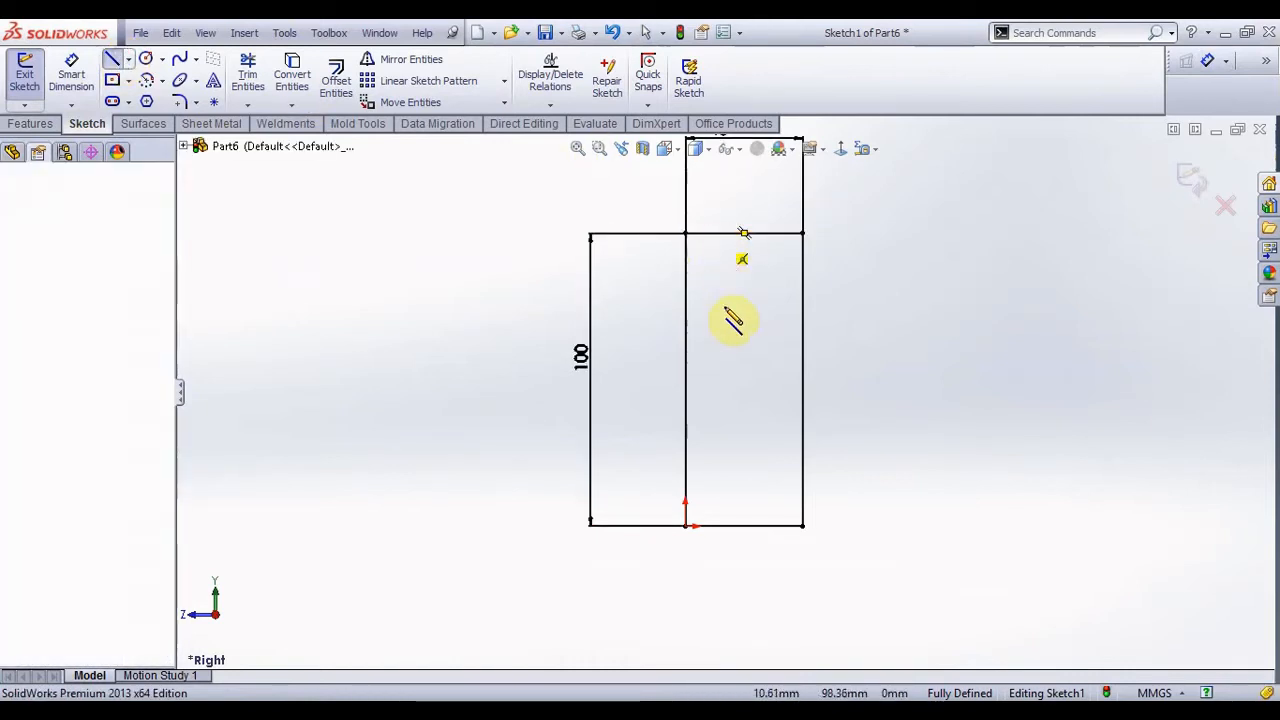
click(716, 333)
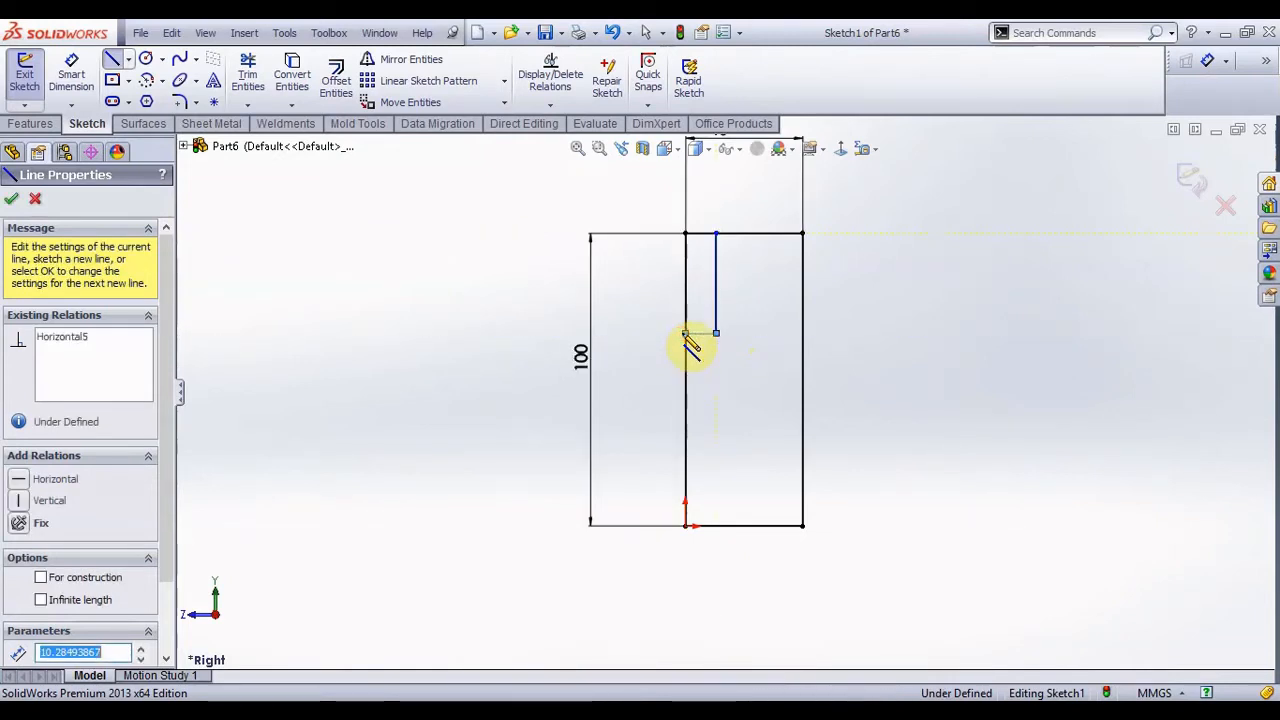
click(686, 333)
key(Escape)
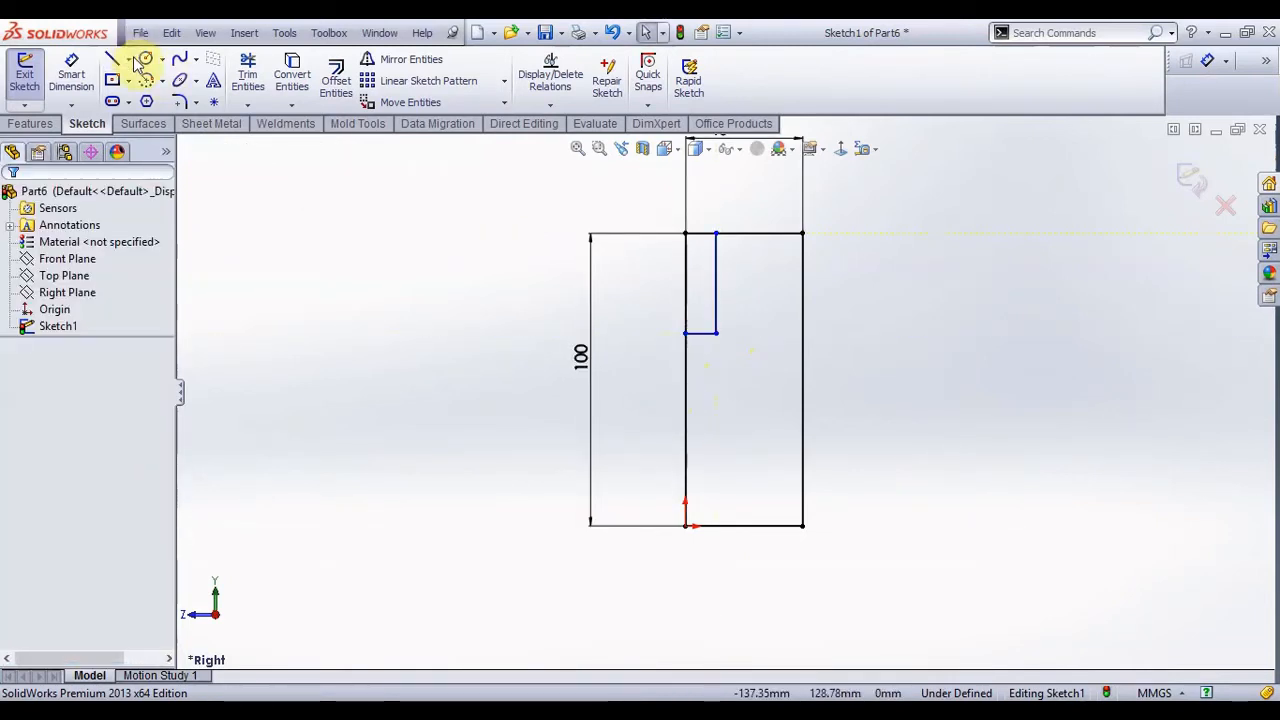
- Sketch two lines boxing off the rectangle's lower left corner, about 10 mm wide and 33 mm high, vertically aligned with the upper corner's lines
click(714, 526)
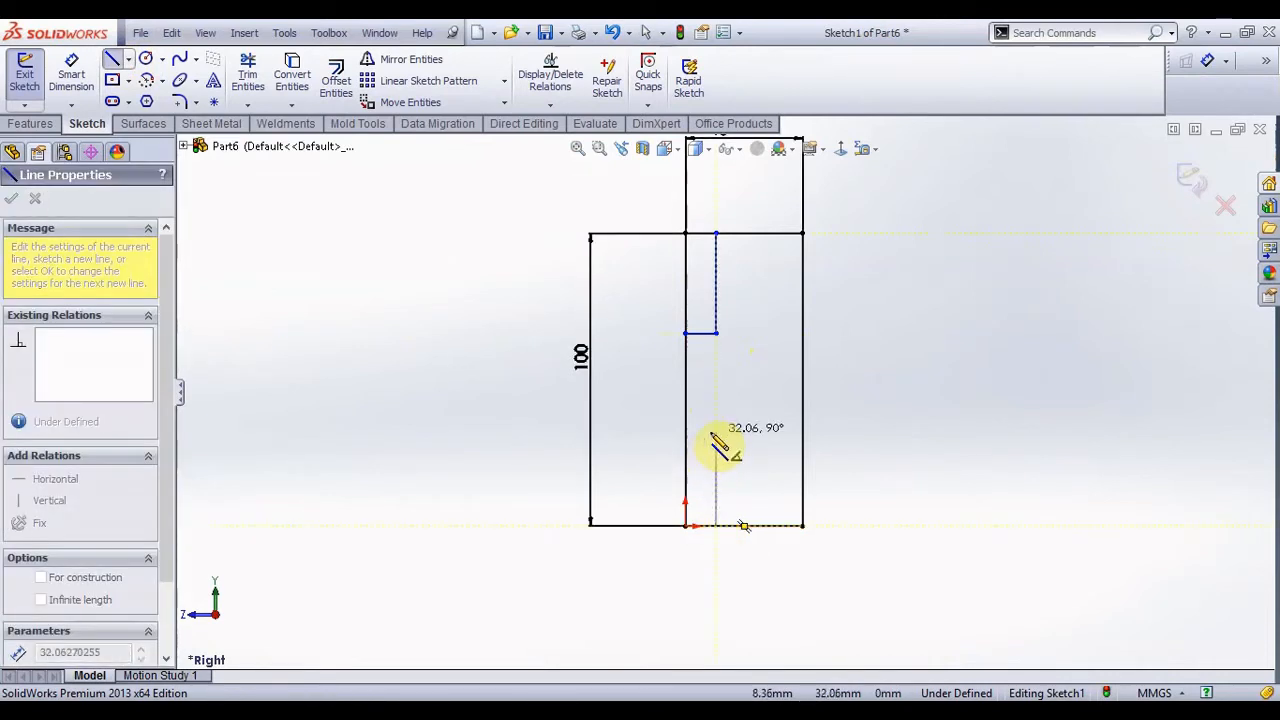
click(715, 430)
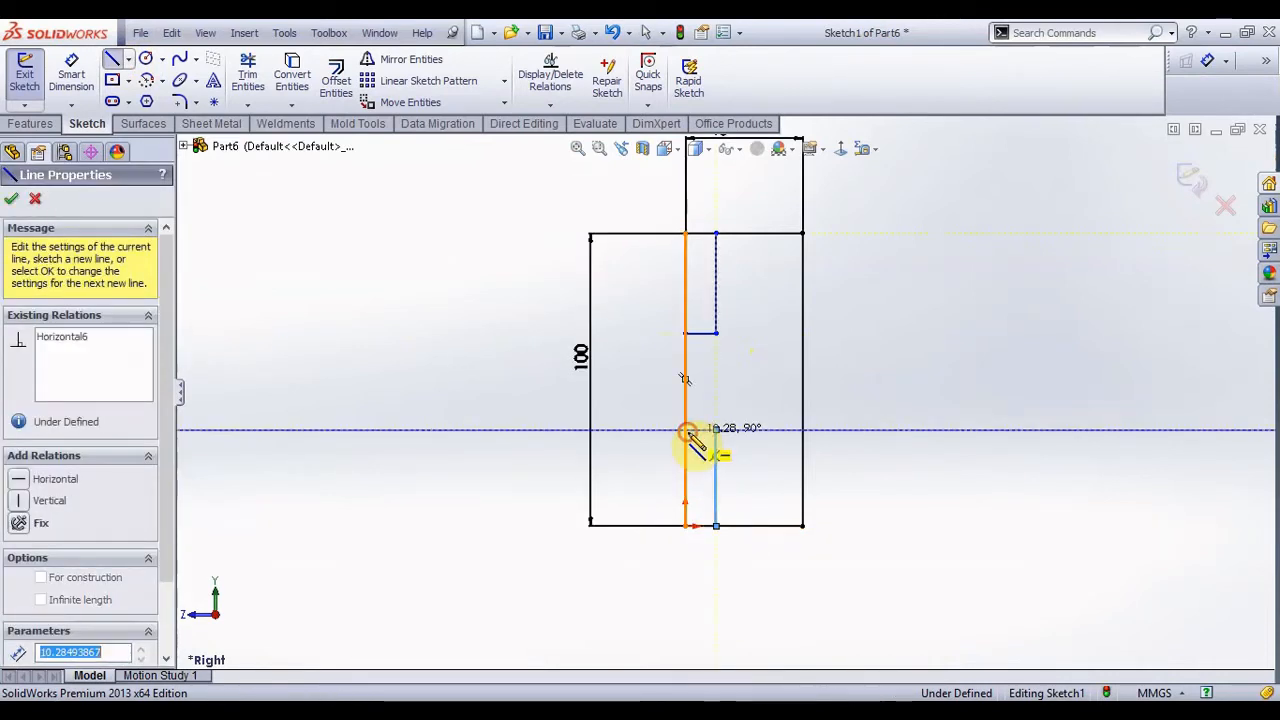
click(686, 430)
key(Escape)
- Dimension the distance between the two short horizontal lines to 40 mm
click(71, 78)
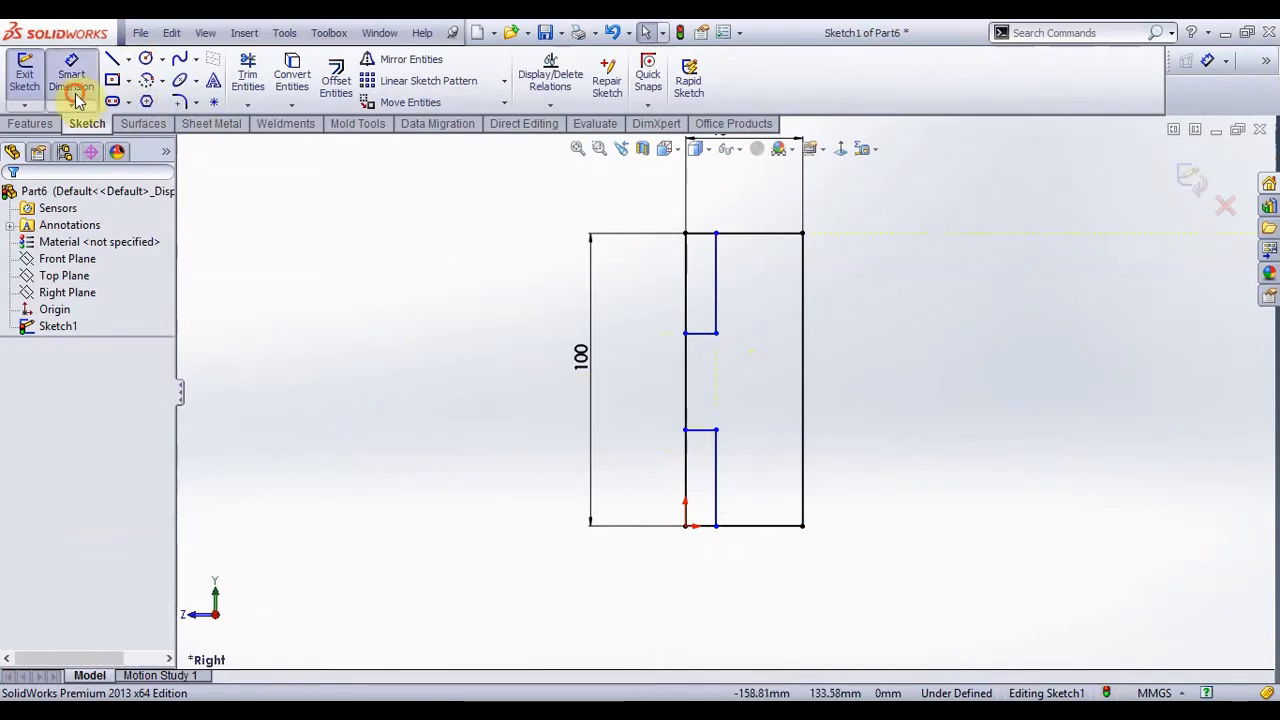
click(705, 333)
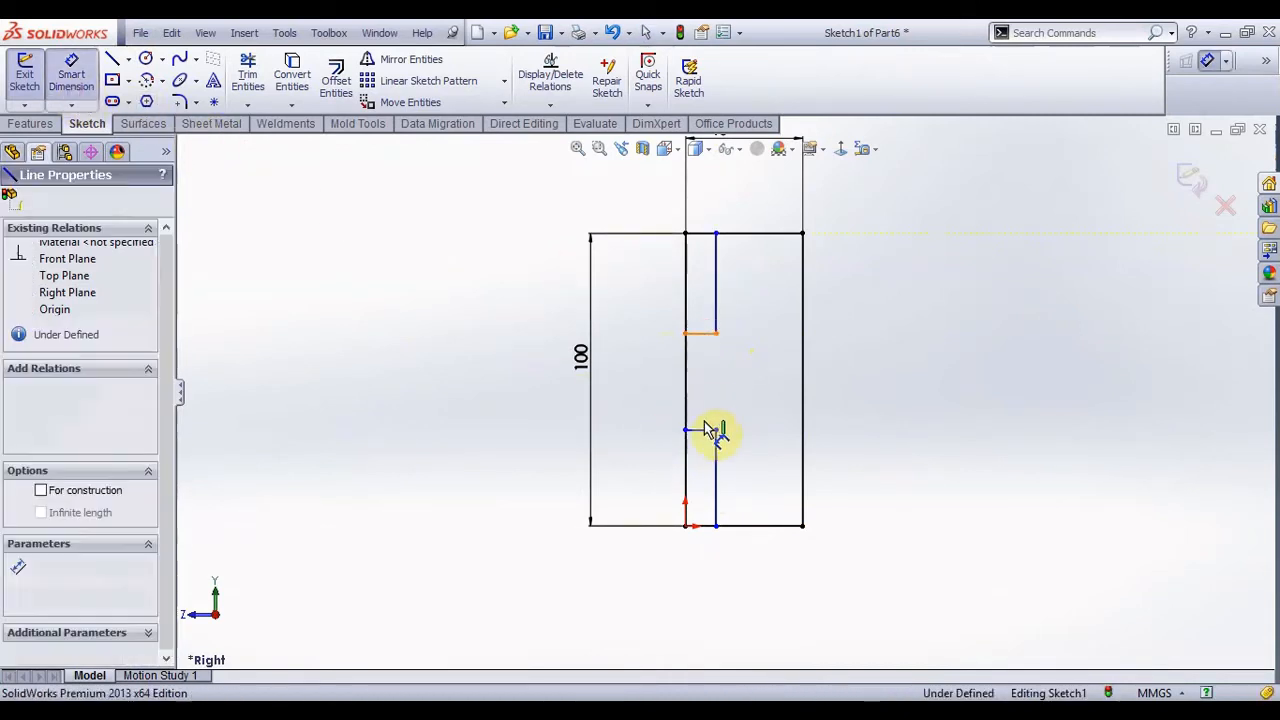
click(710, 430)
click(730, 405)
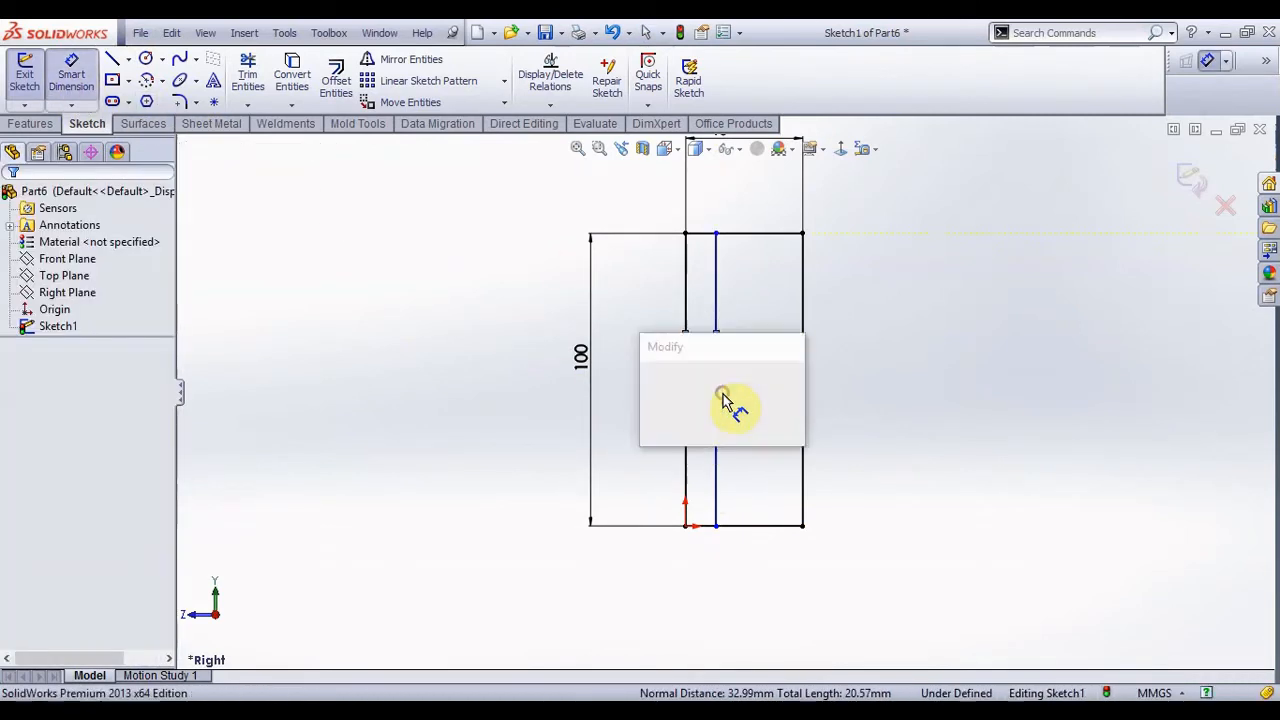
text(40)
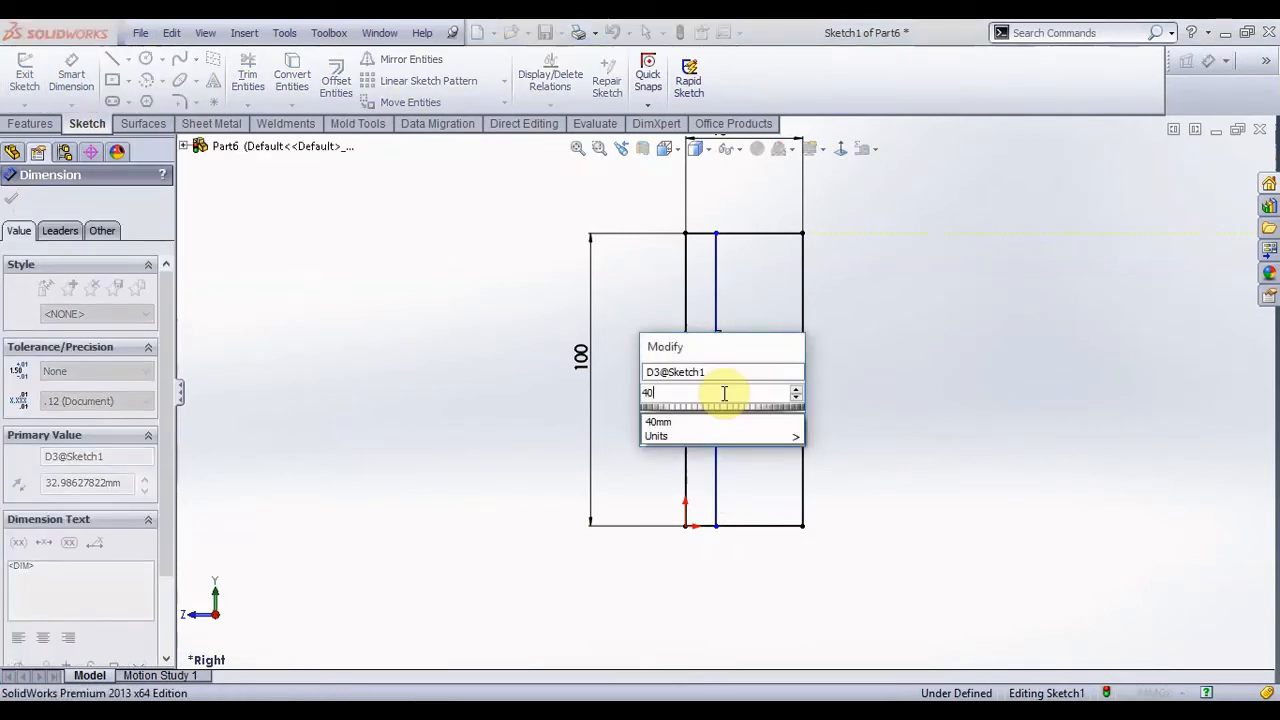
key(Return)
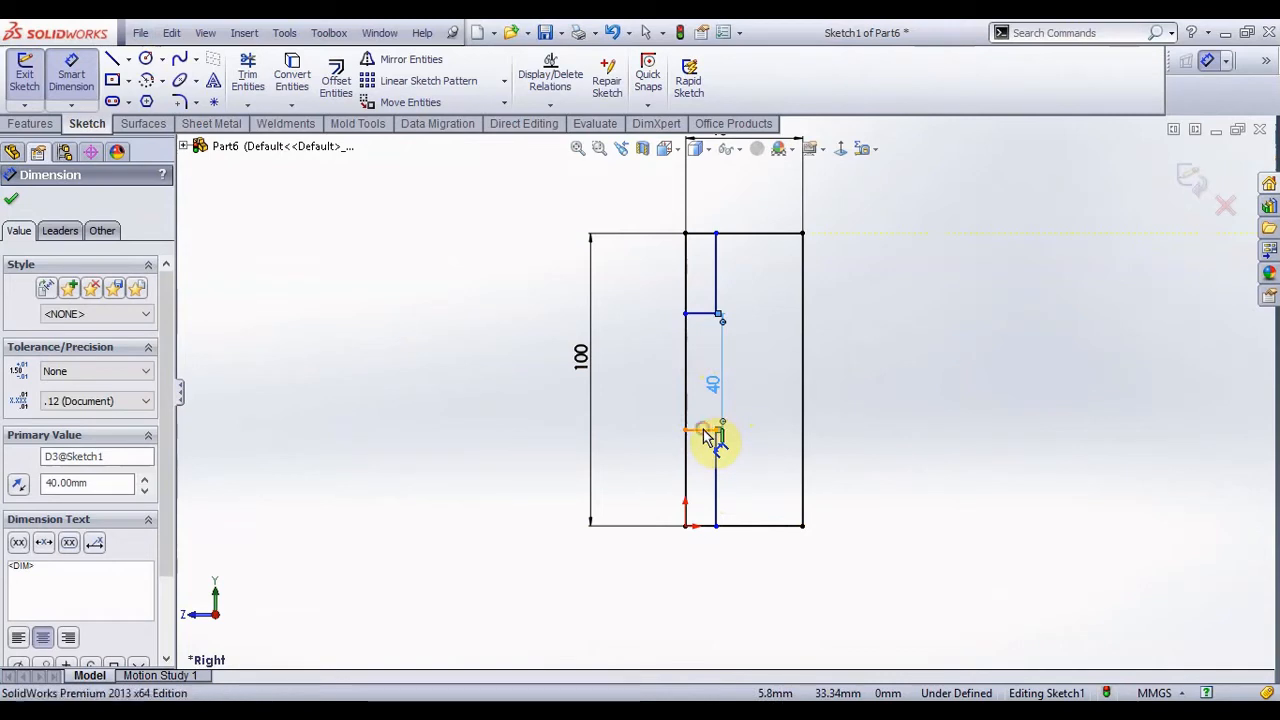
- Dimension the lower short horizontal line 30 mm above the rectangle's bottom edge and end dimensioning
click(705, 431)
click(708, 525)
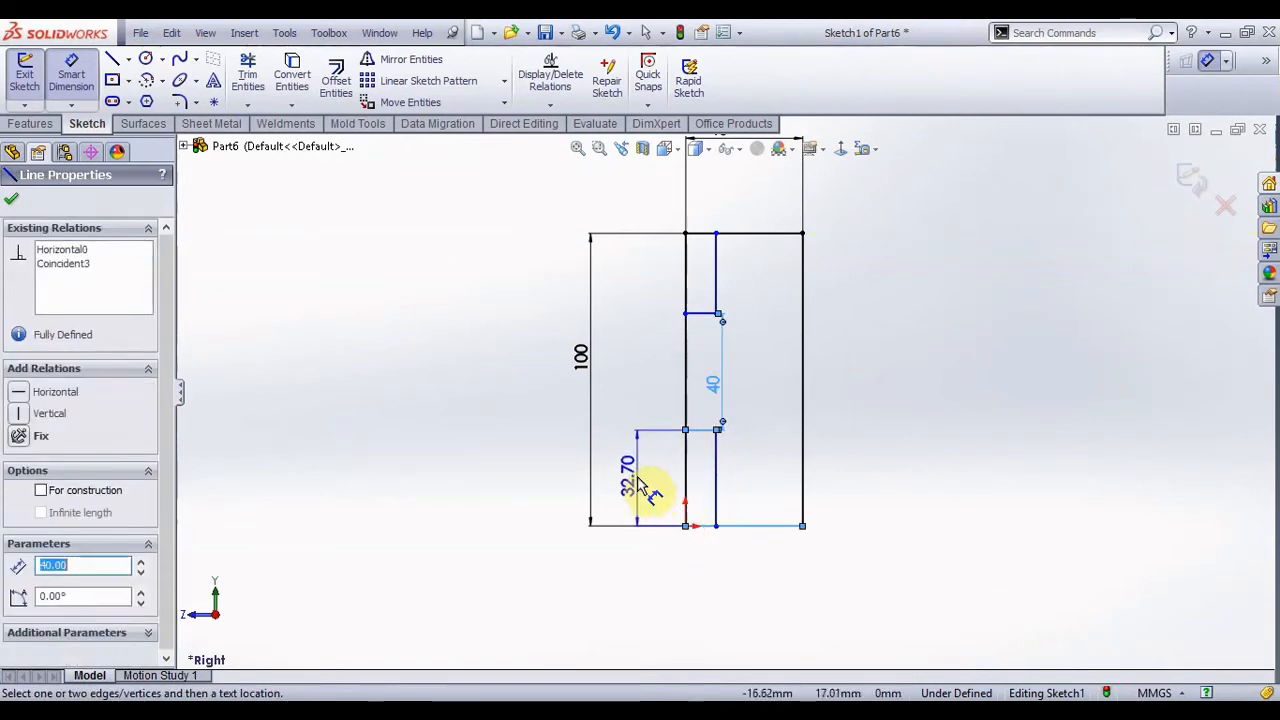
click(640, 485)
click(638, 478)
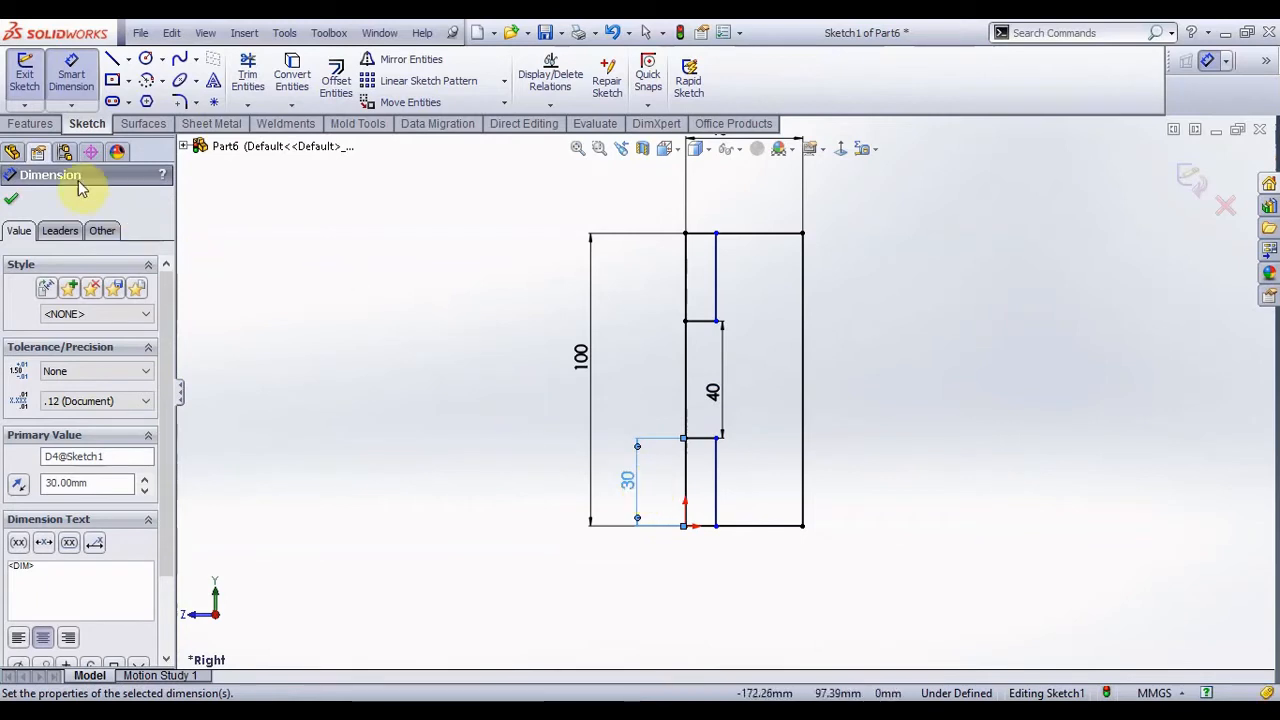
click(13, 197)
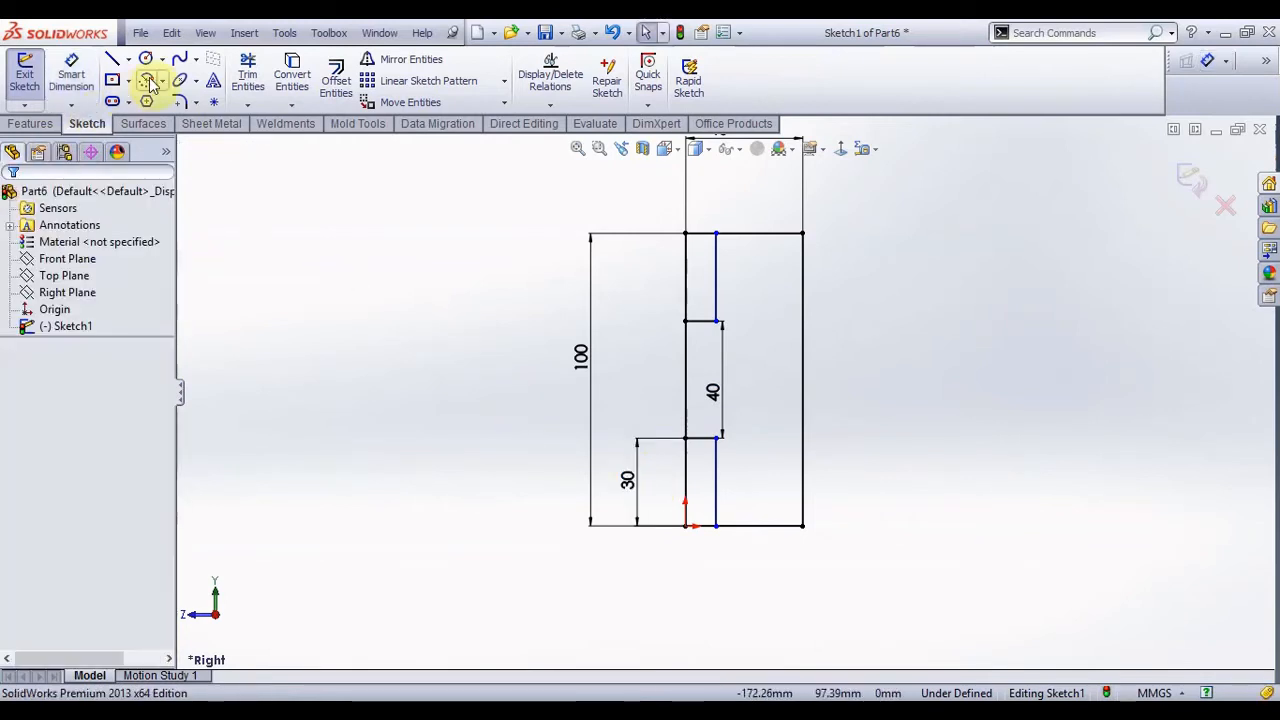
- Trim away the rectangle's upper left and lower left corner segments, leaving a single tab in the middle of the left side
click(248, 66)
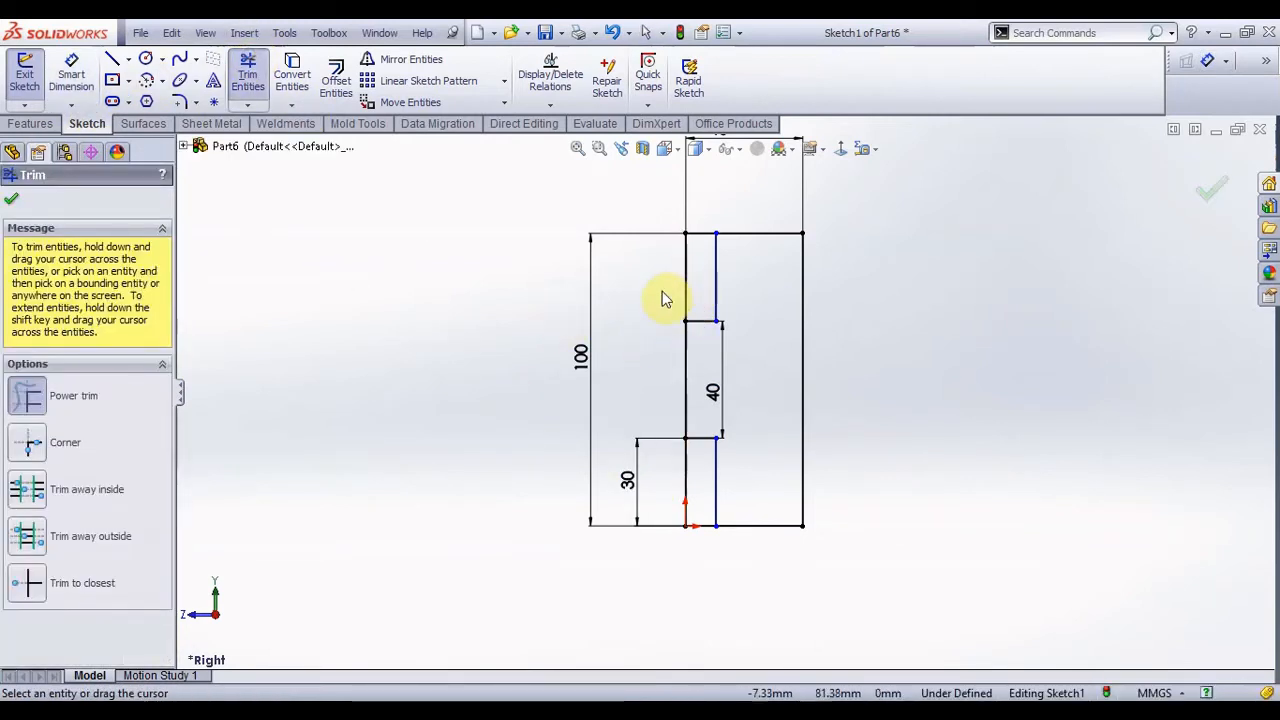
drag(697, 236, 651, 330)
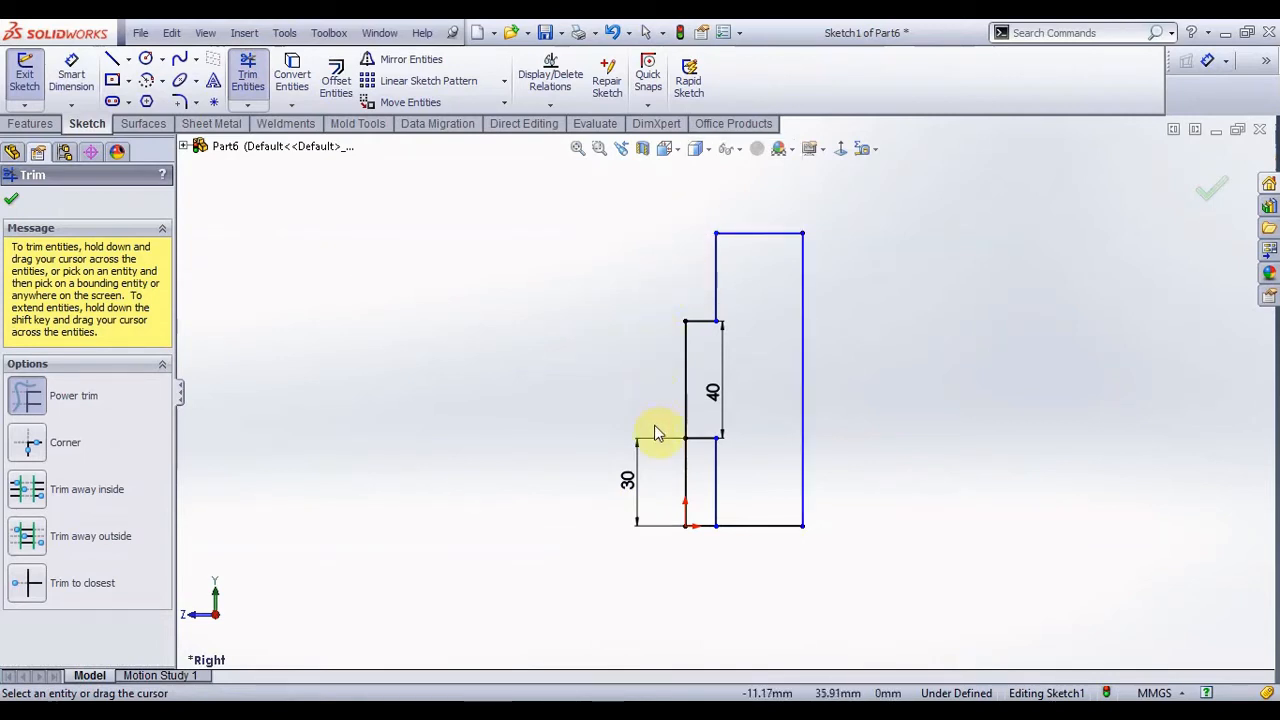
drag(693, 538, 695, 545)
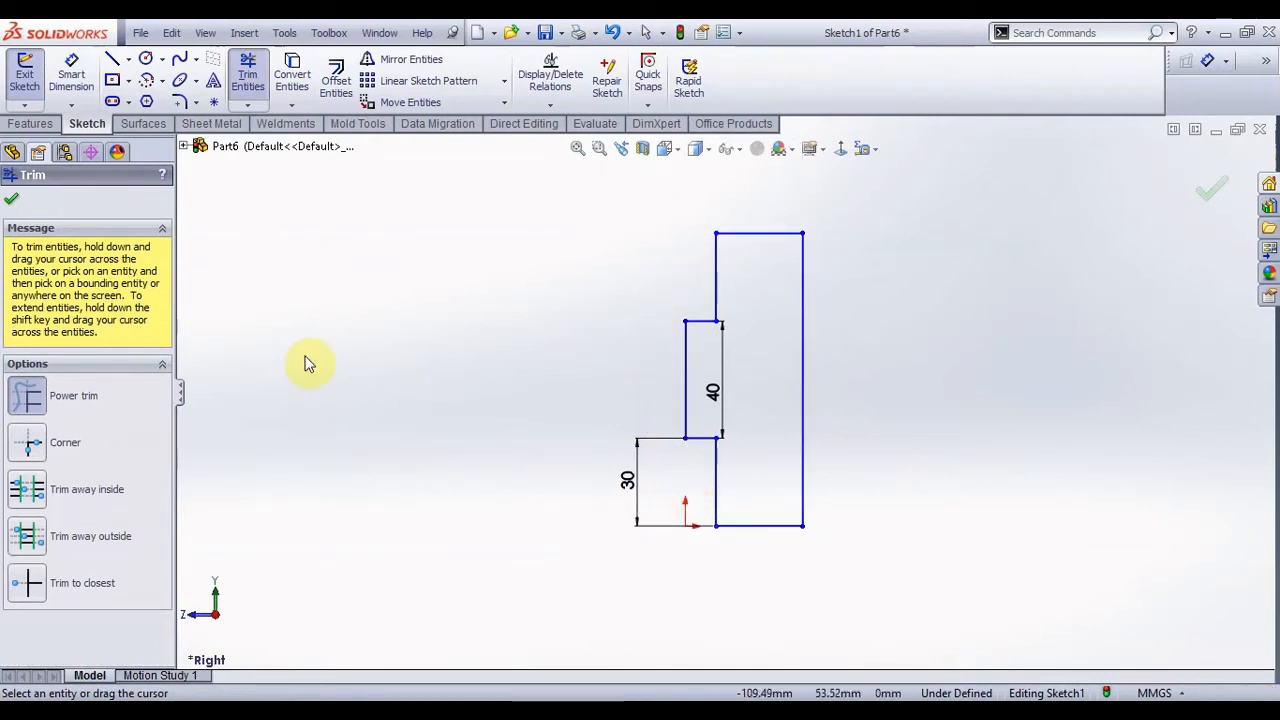
click(13, 200)
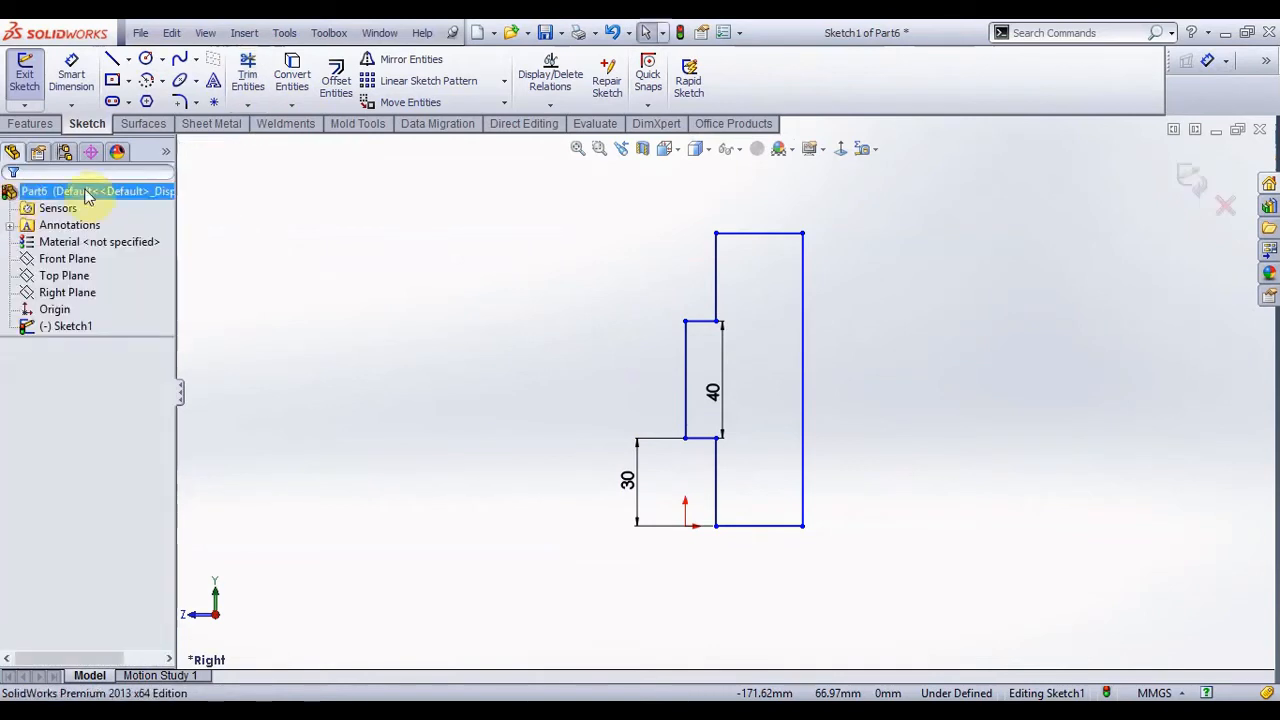
- Sketch two vertically aligned circles near the leaf's upper right and lower right corners, with radii of about 2.6 mm and 4.2 mm
click(147, 60)
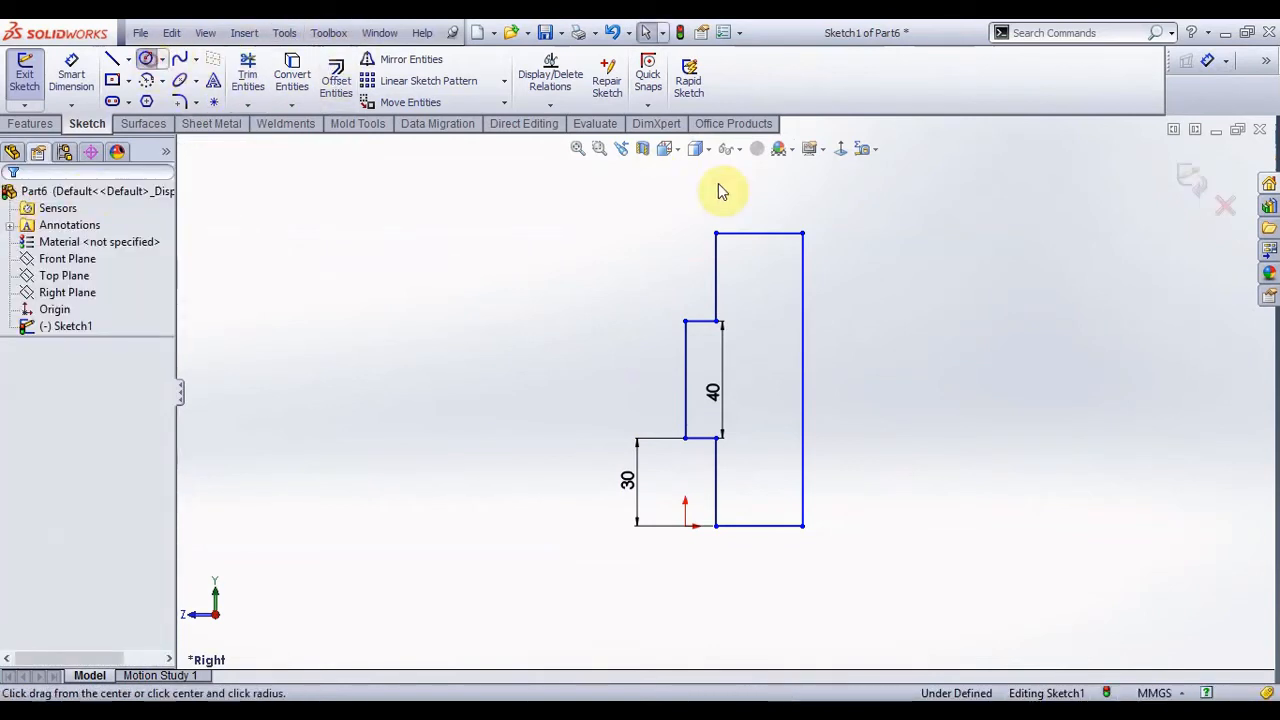
click(782, 257)
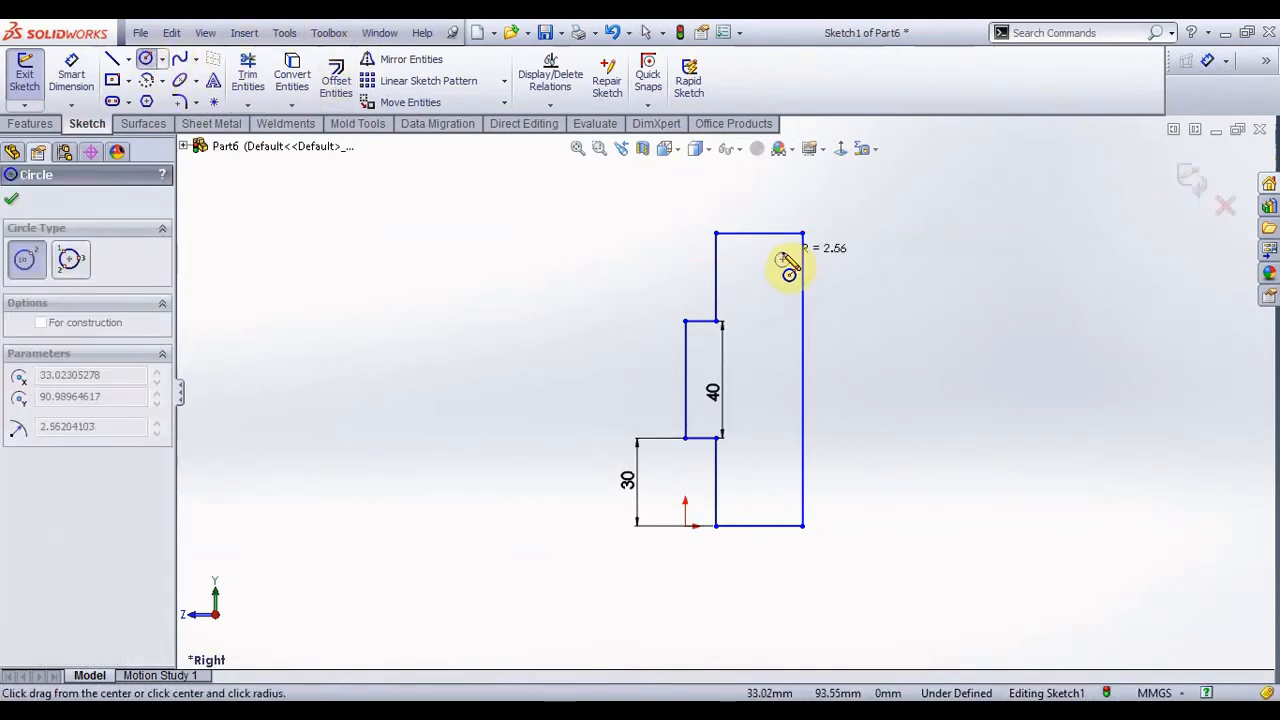
click(788, 268)
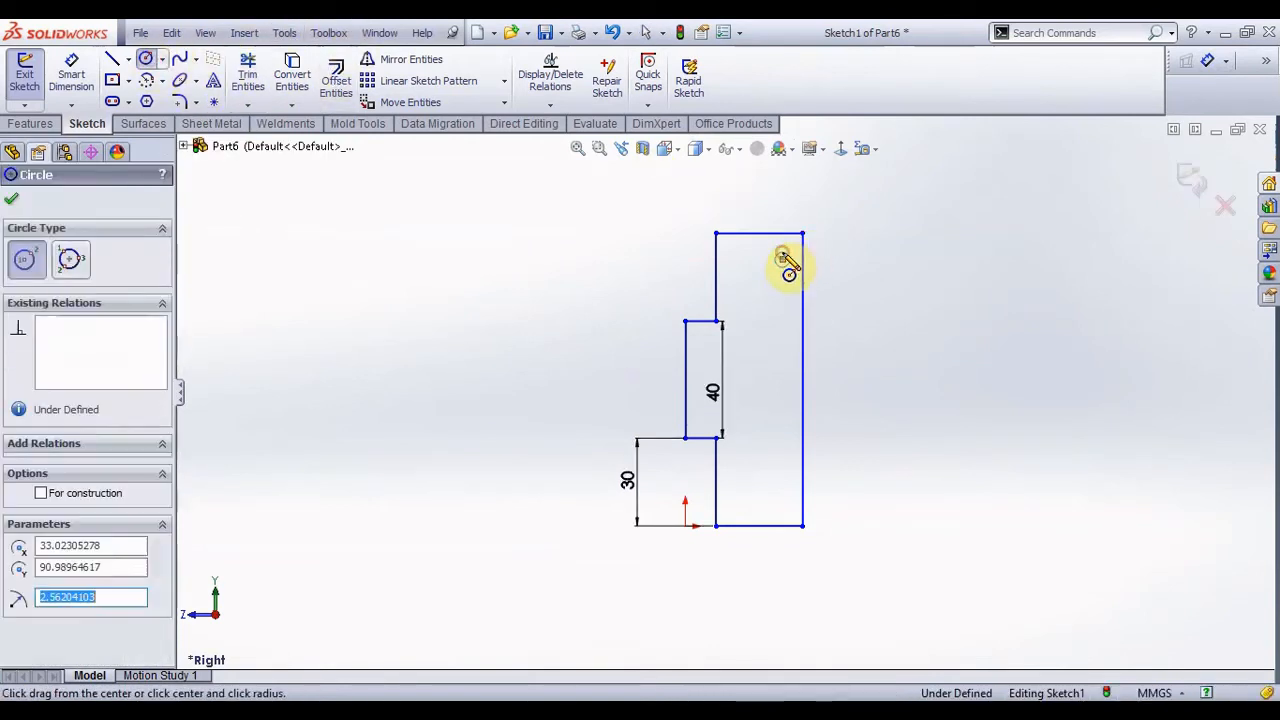
click(782, 503)
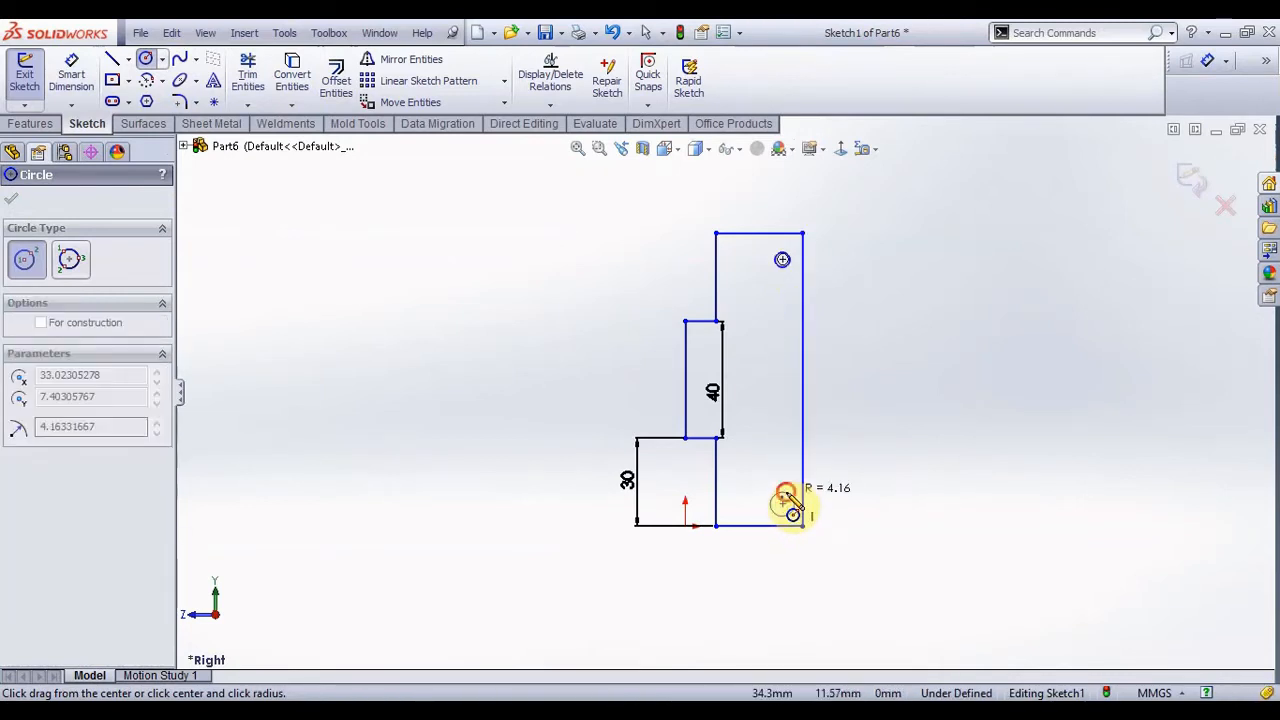
click(791, 510)
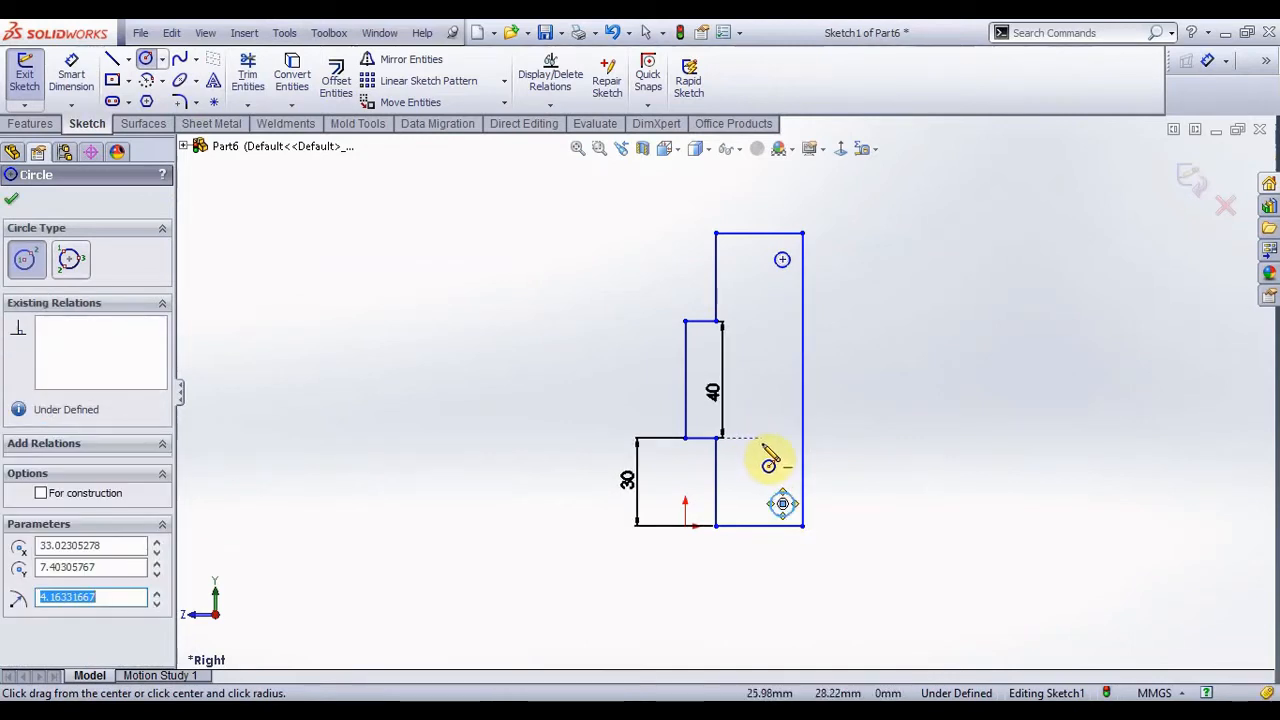
- Sketch two circles farther from the right edge, level with the tab's lower and upper edges, with radii of about 4.6 mm and 3.9 mm
click(760, 437)
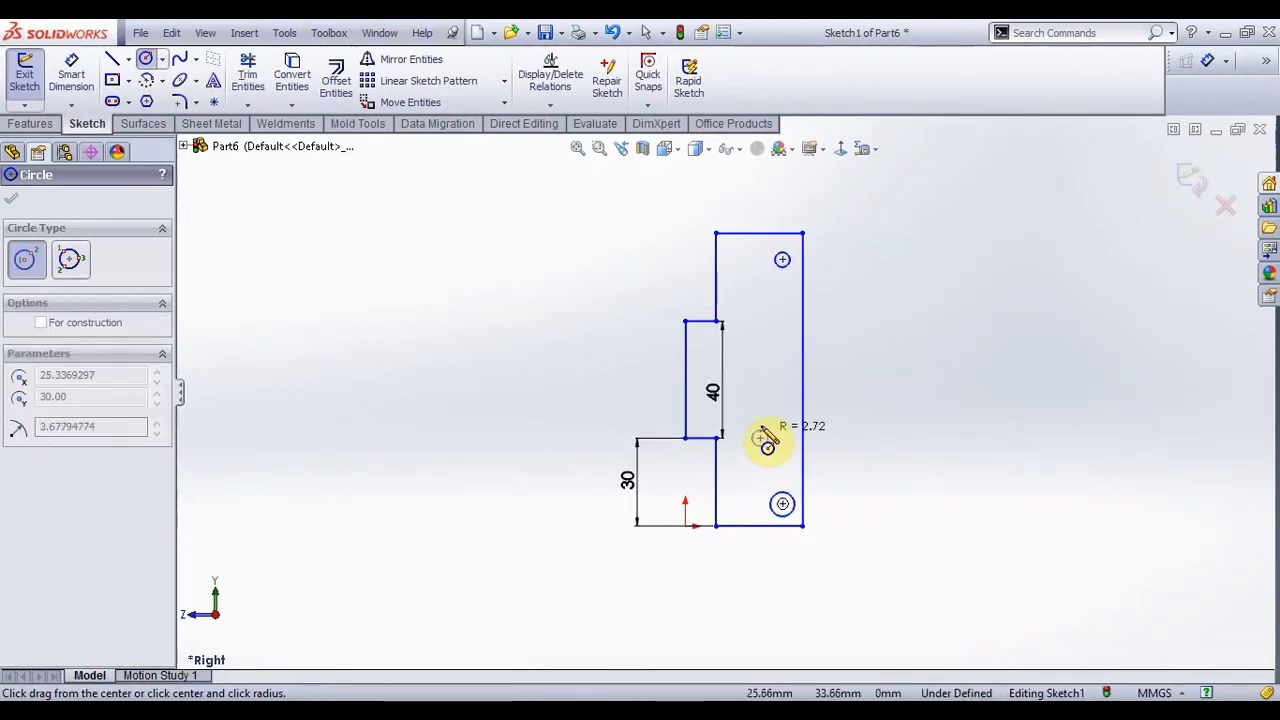
click(769, 447)
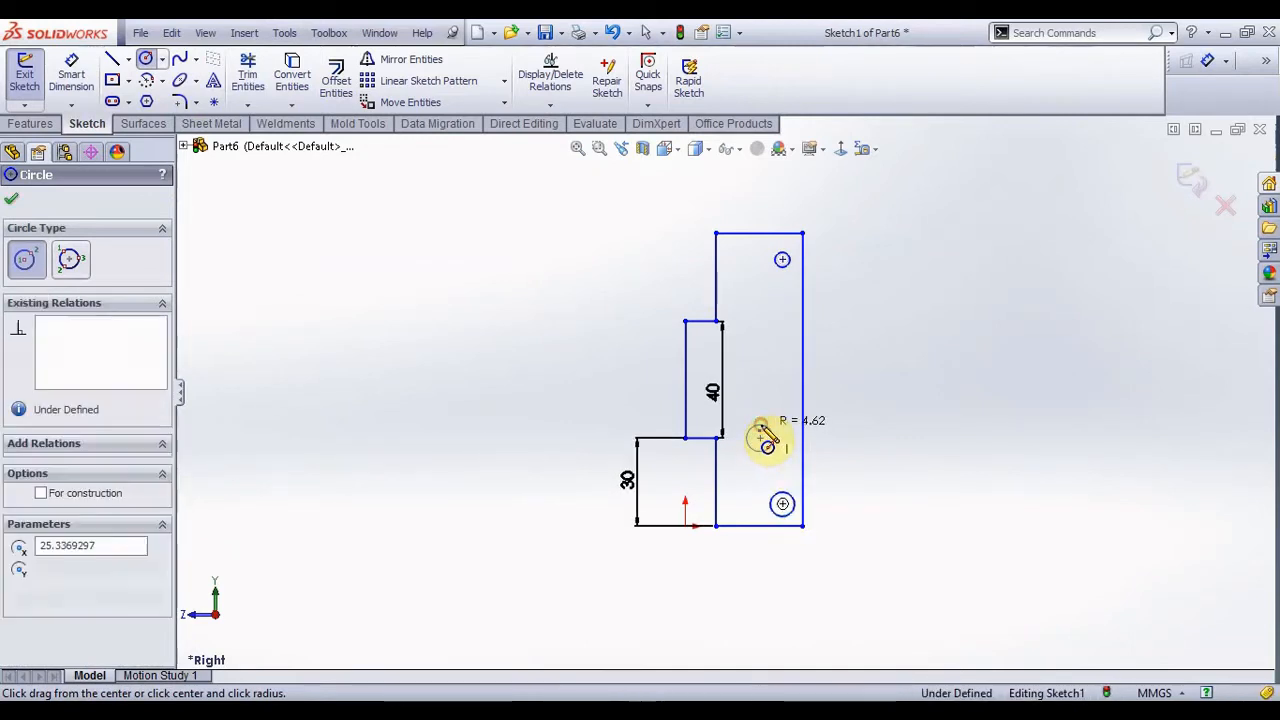
click(754, 323)
click(758, 321)
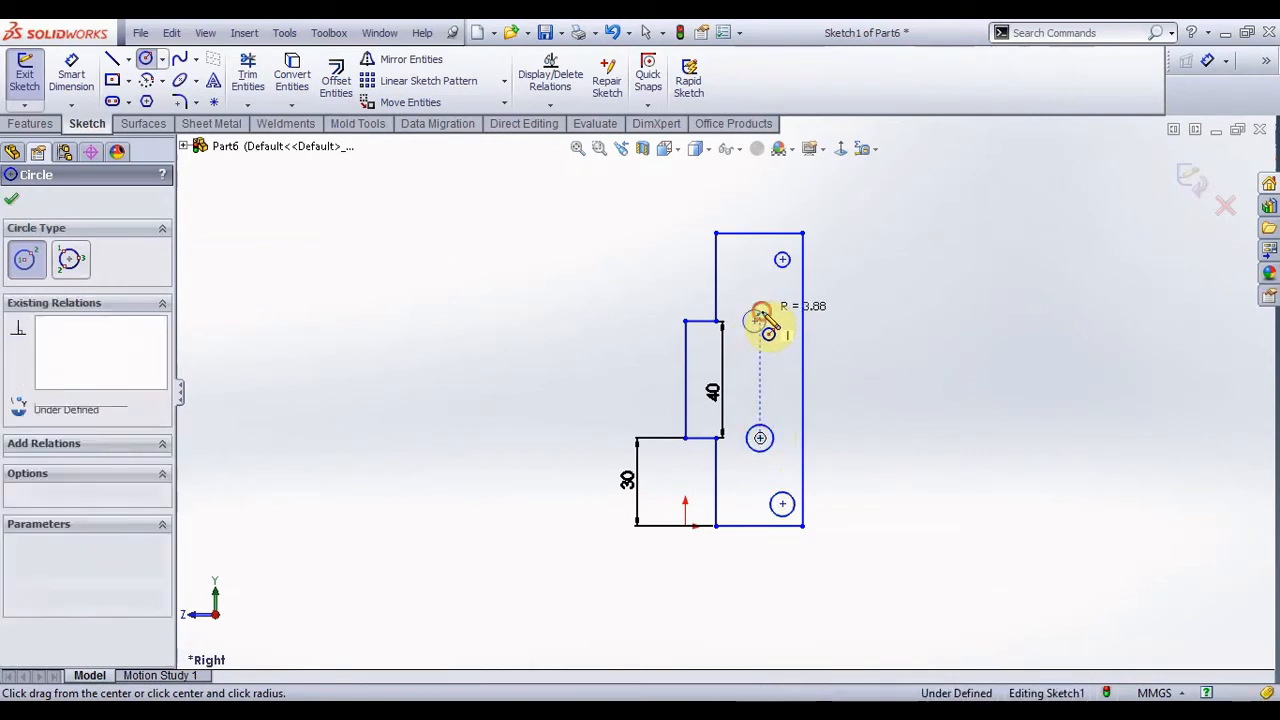
key(Escape)
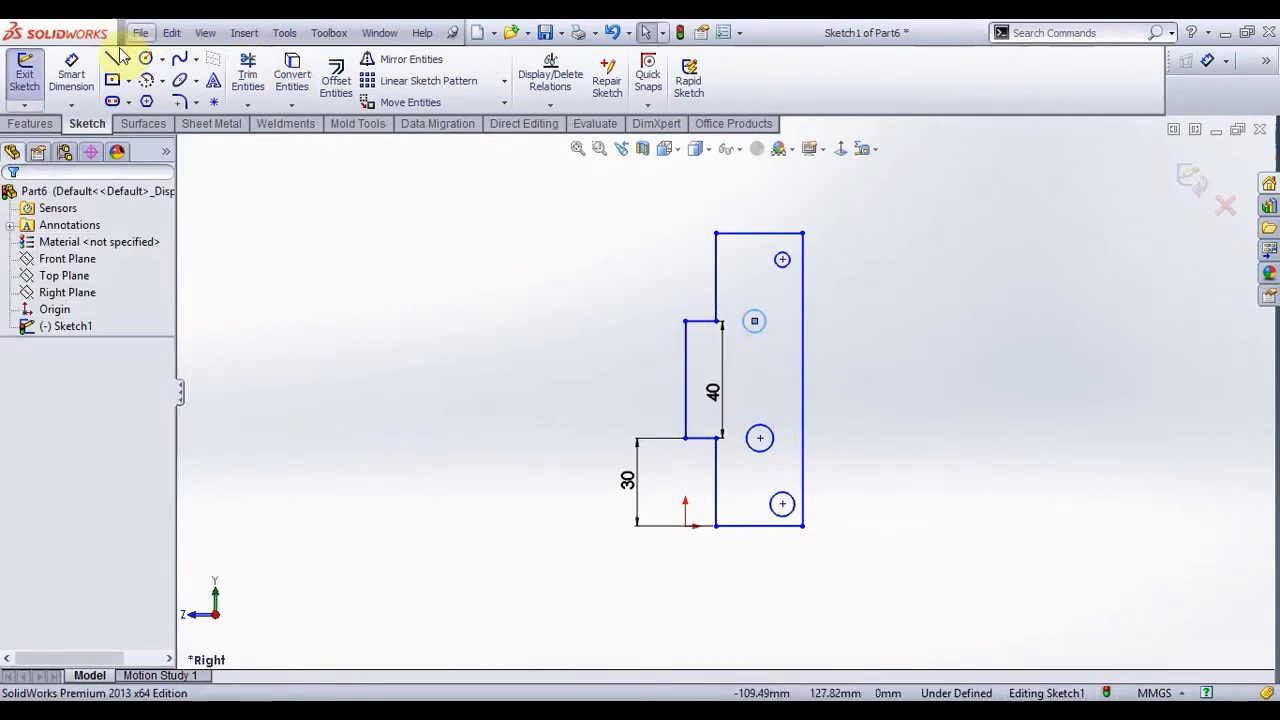
- Dimension the upper right corner circle's diameter to 6 mm
click(71, 75)
scroll(815, 268, down, 4)
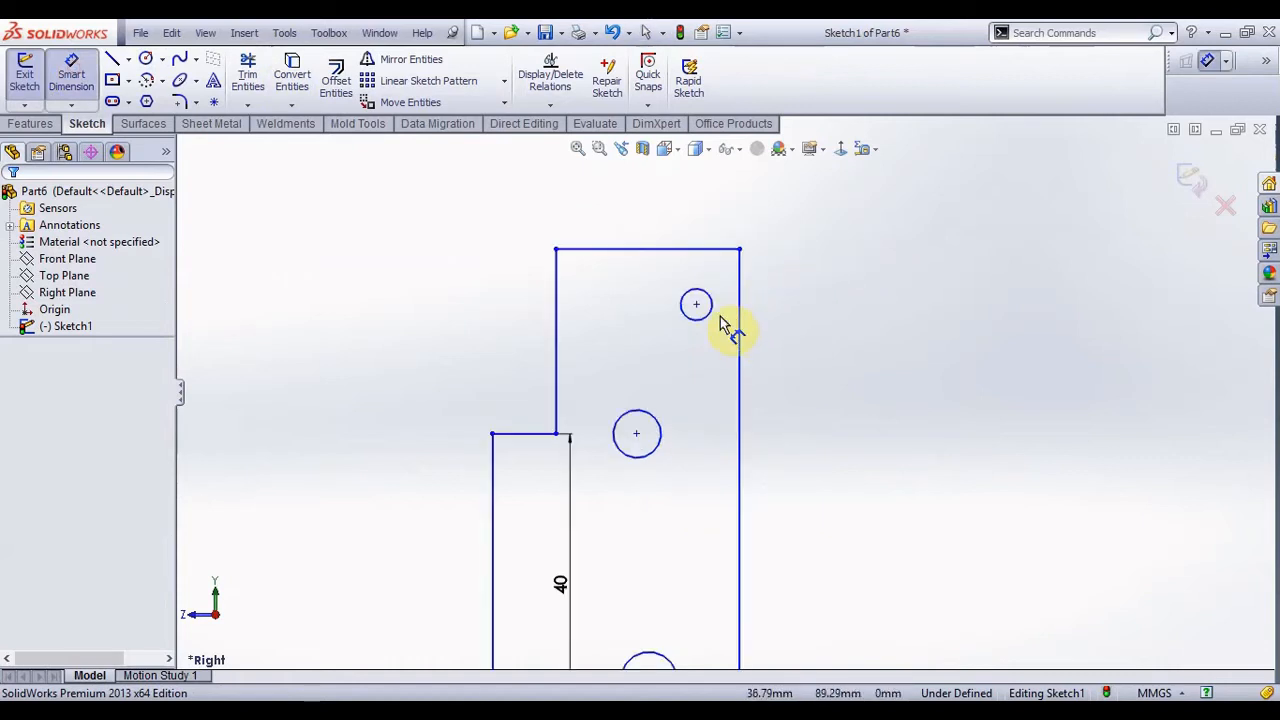
click(714, 295)
click(725, 286)
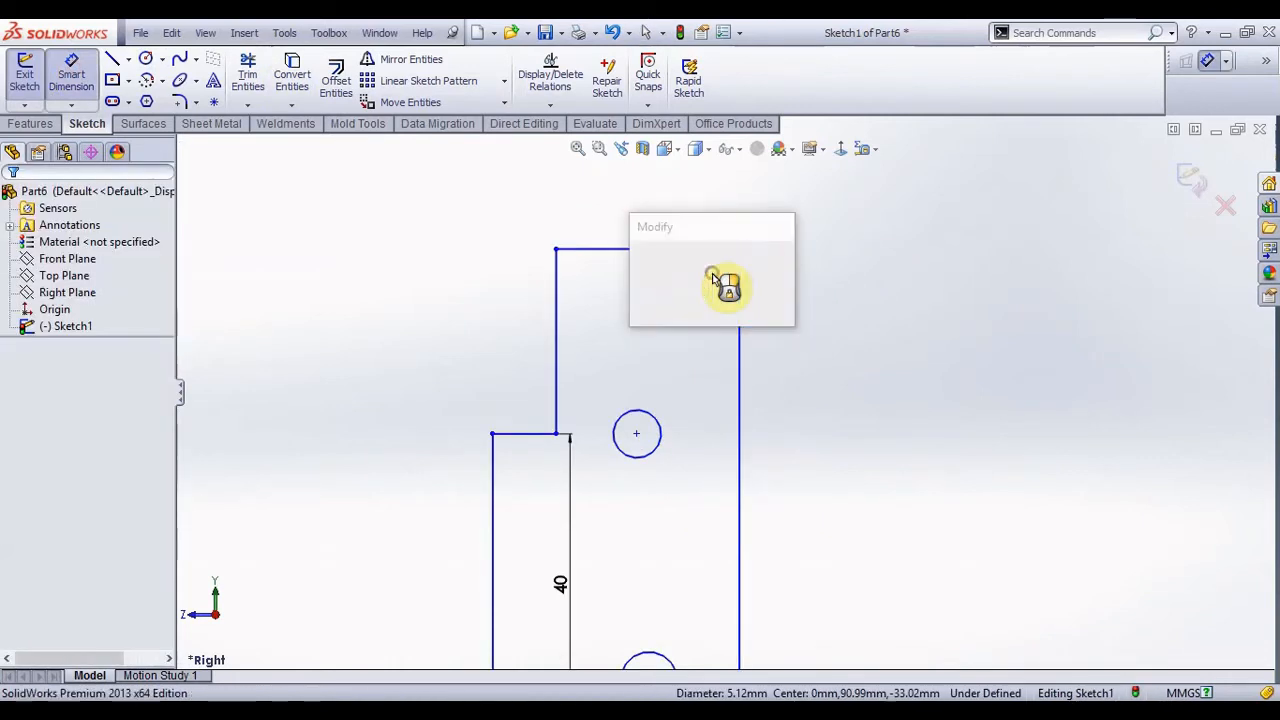
text(6)
key(Return)
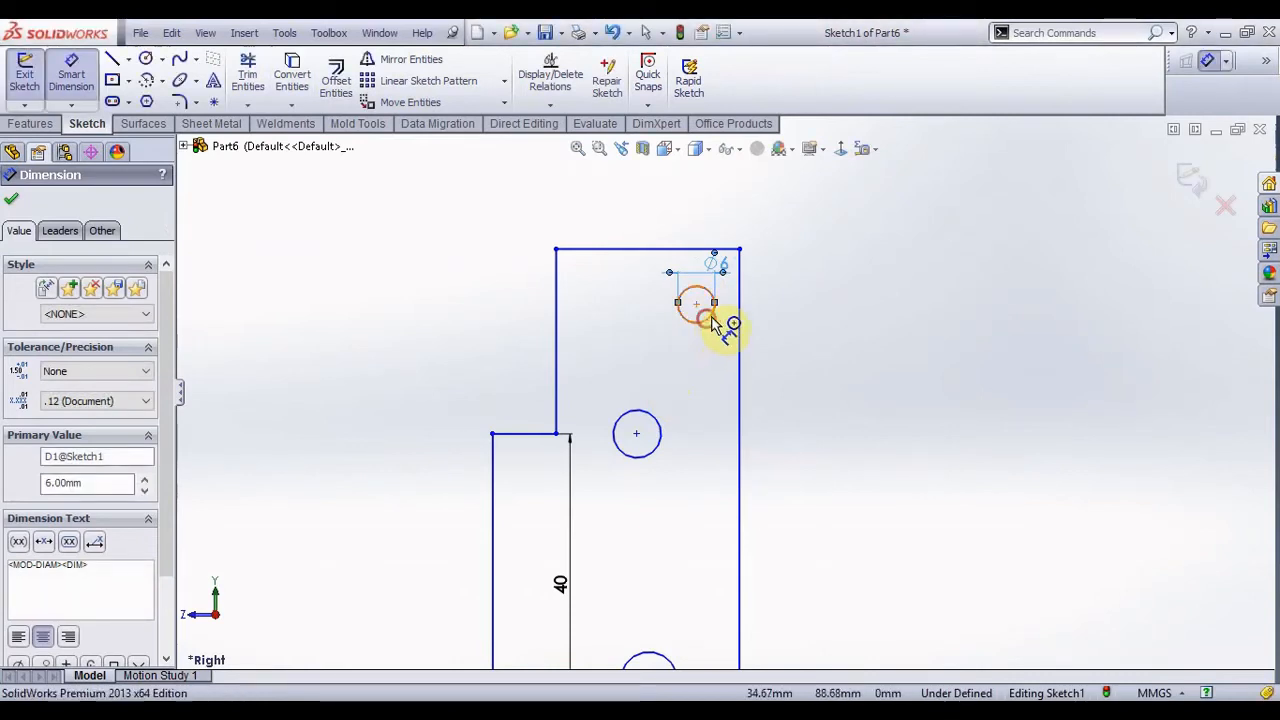
- Dimension the upper right corner circle's center 8 mm from the leaf's right edge
click(712, 318)
click(742, 330)
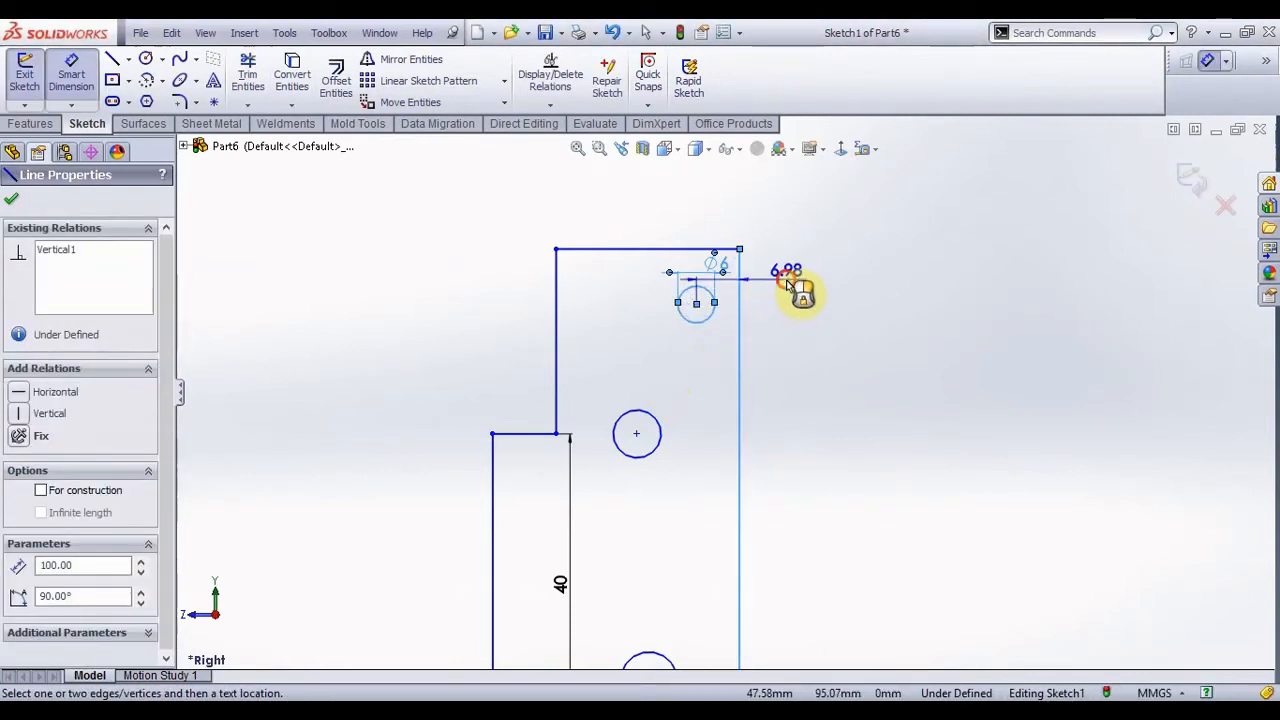
click(788, 285)
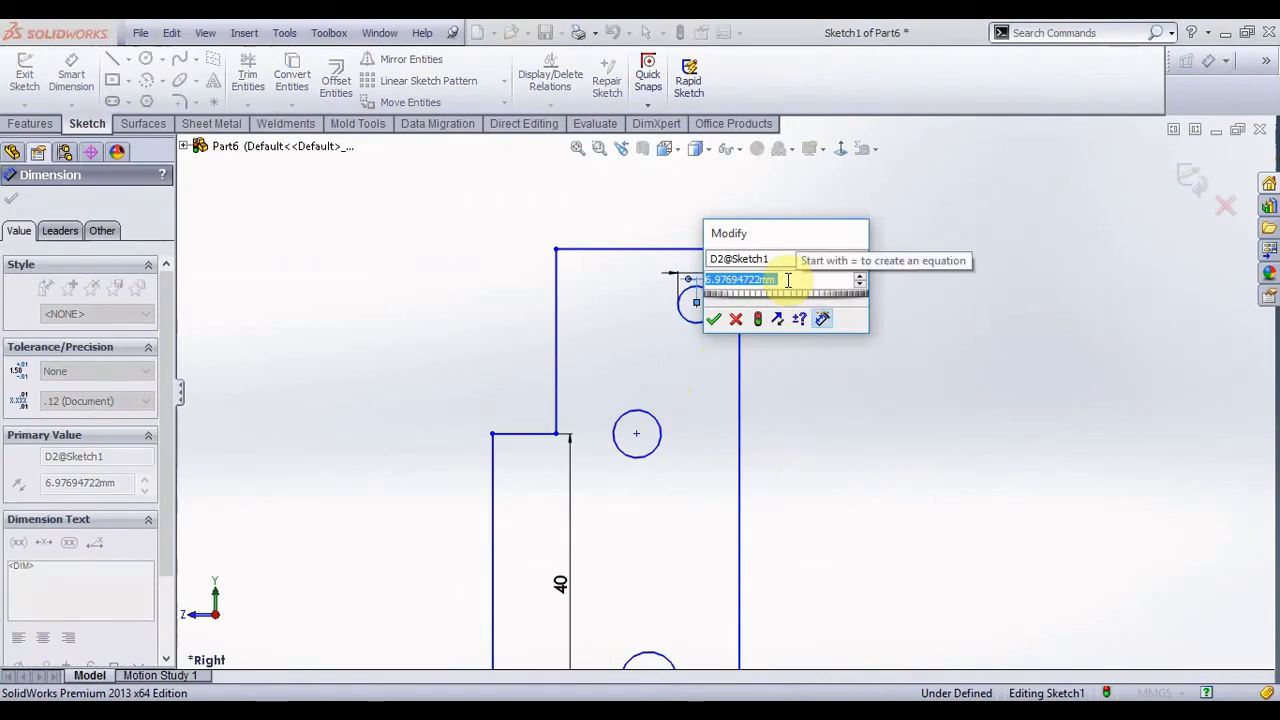
text(8)
key(Return)
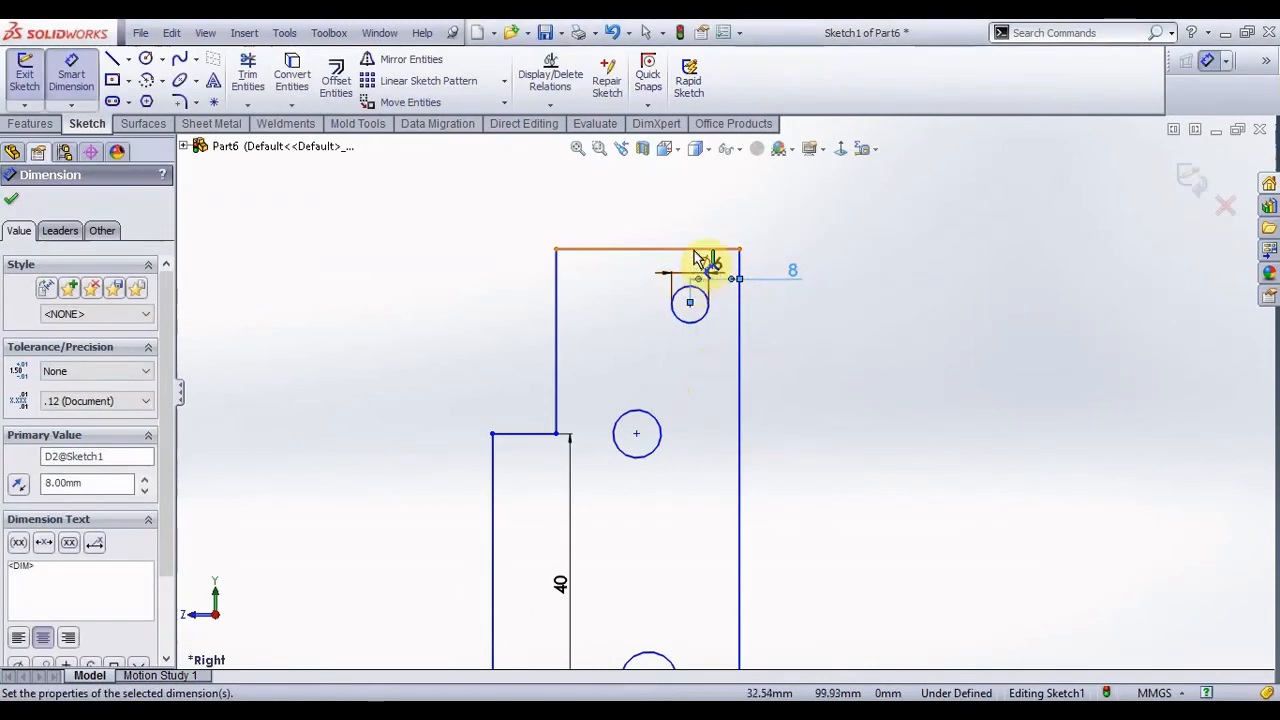
- Dimension the upper right corner circle's center 10 mm below the leaf's top edge
click(695, 250)
click(703, 290)
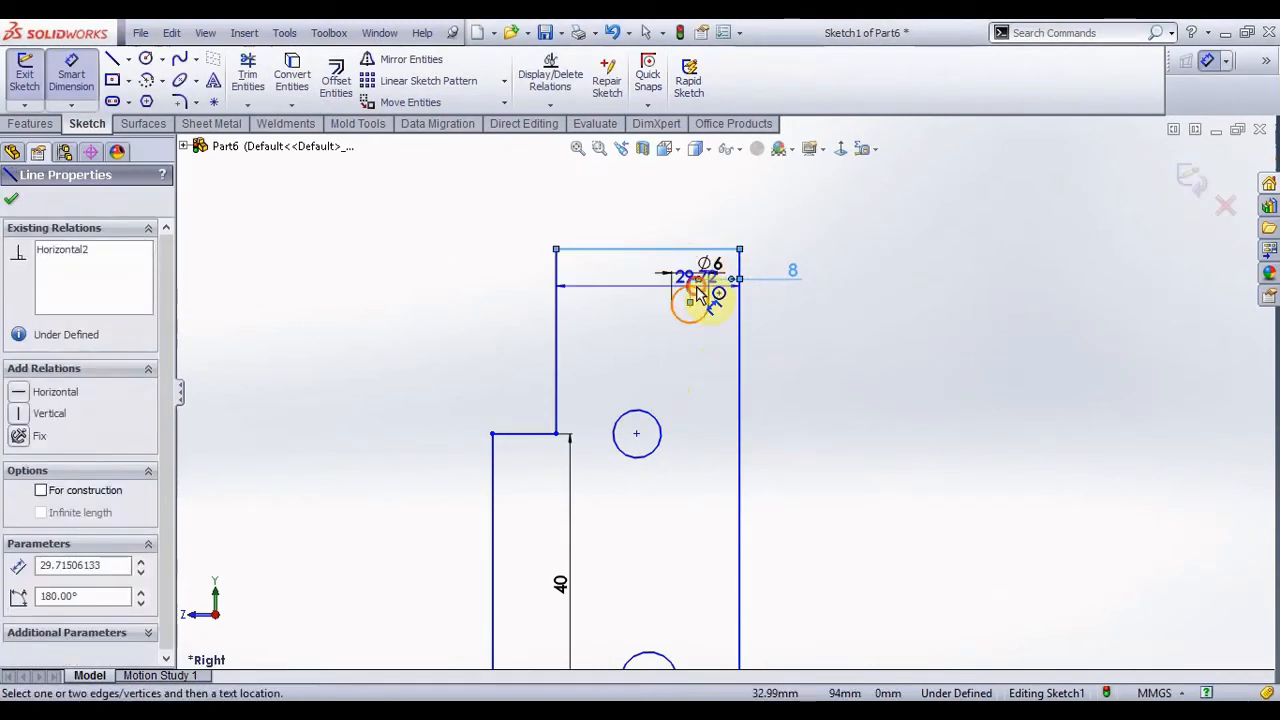
click(764, 246)
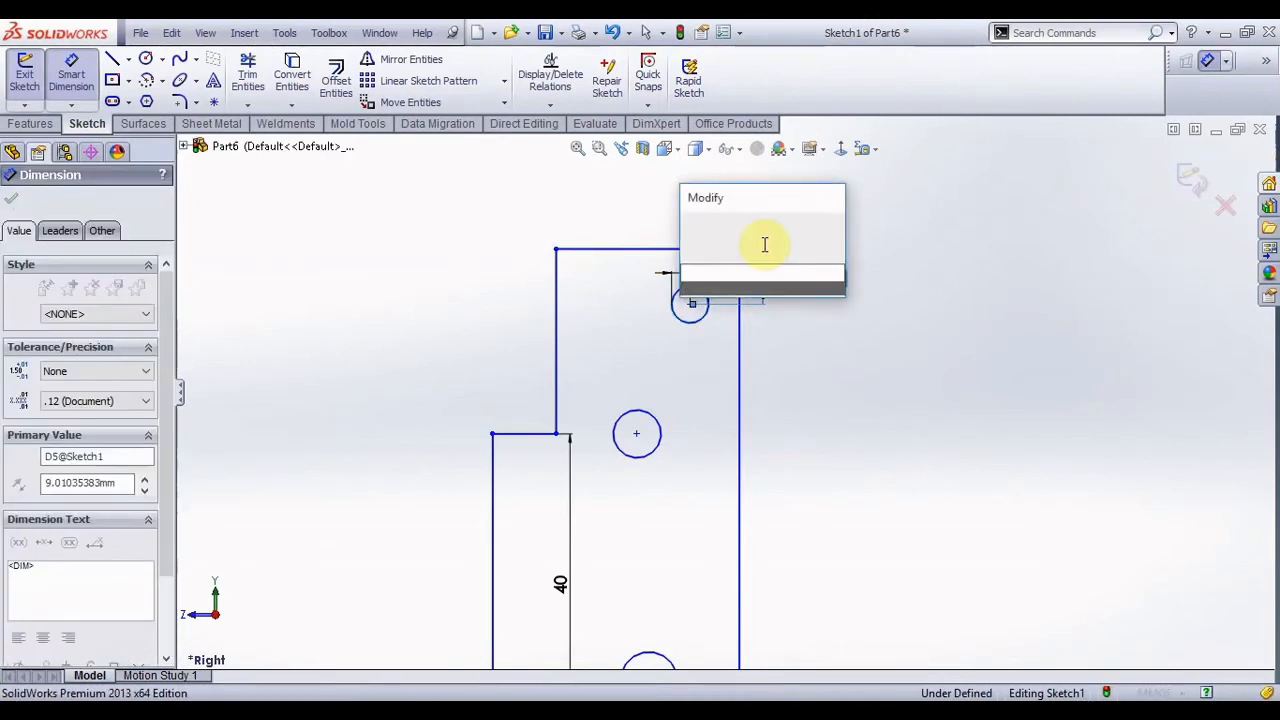
key(Return)
- Dimension the circle level with the tab's upper edge 15 mm from the leaf's right edge and set its diameter to 6 mm
scroll(688, 385, up, 5)
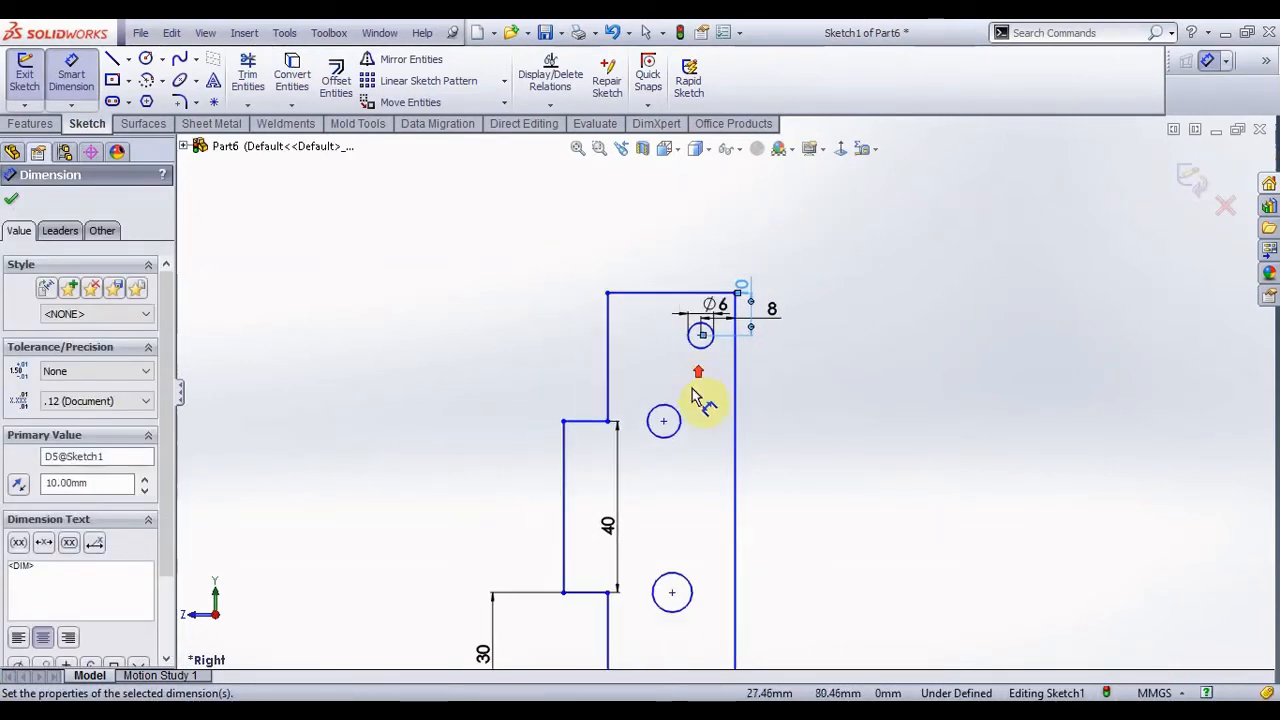
click(733, 423)
click(797, 388)
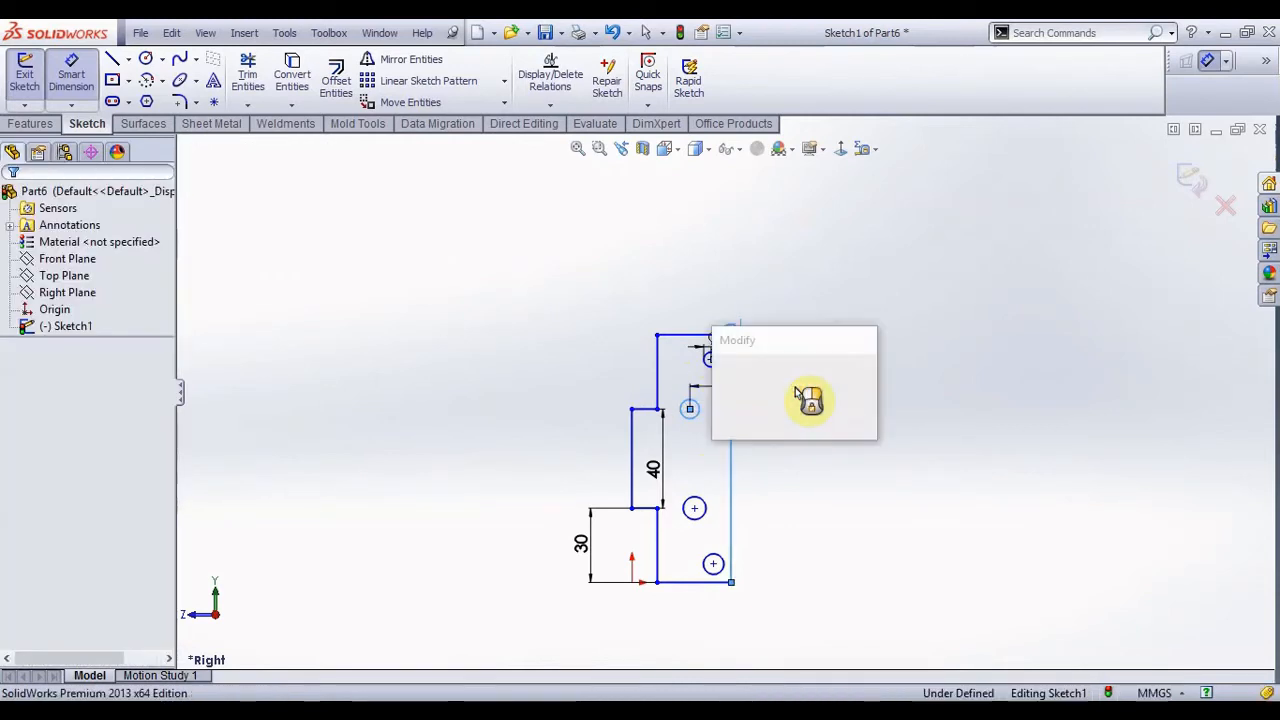
text(15)
key(Return)
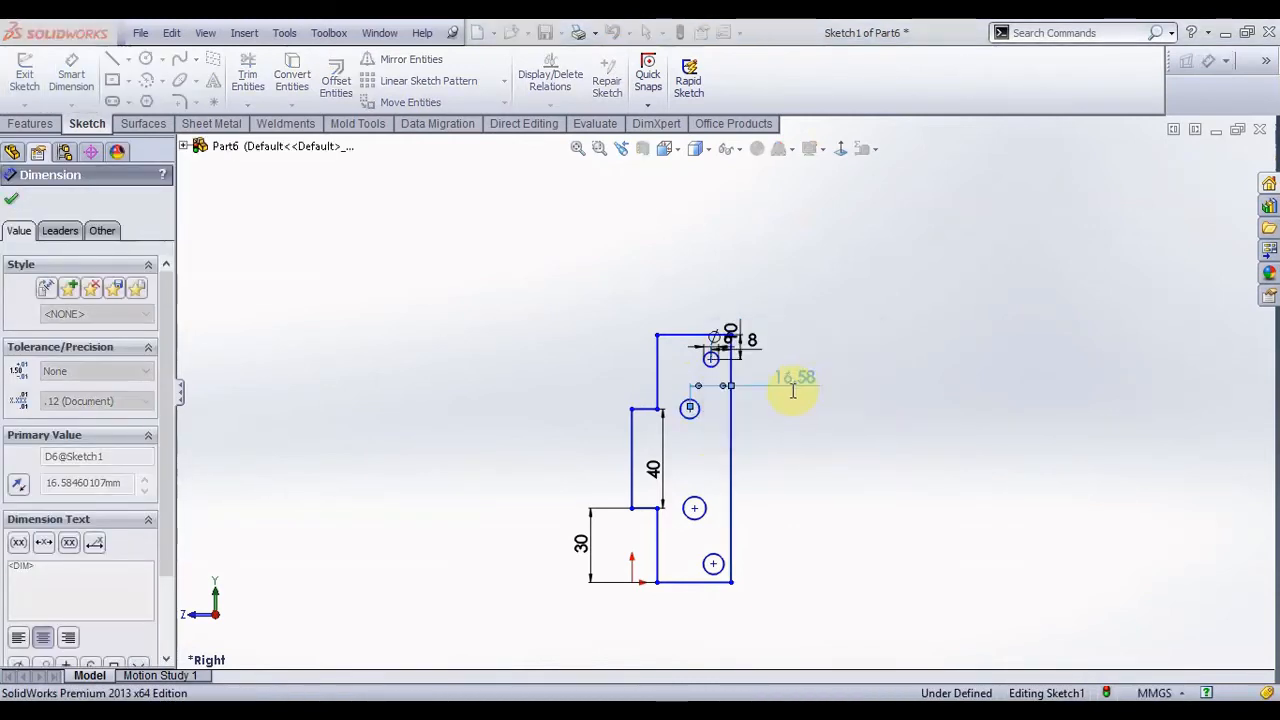
click(703, 424)
click(770, 432)
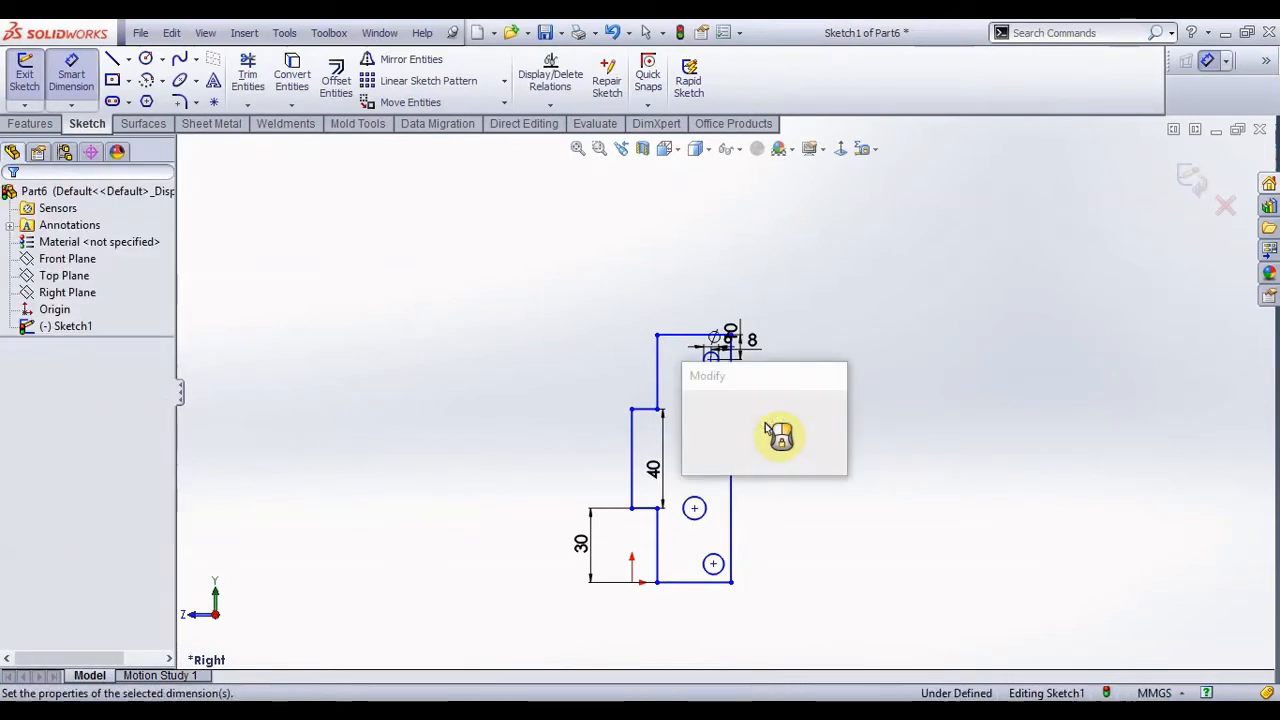
key(Return)
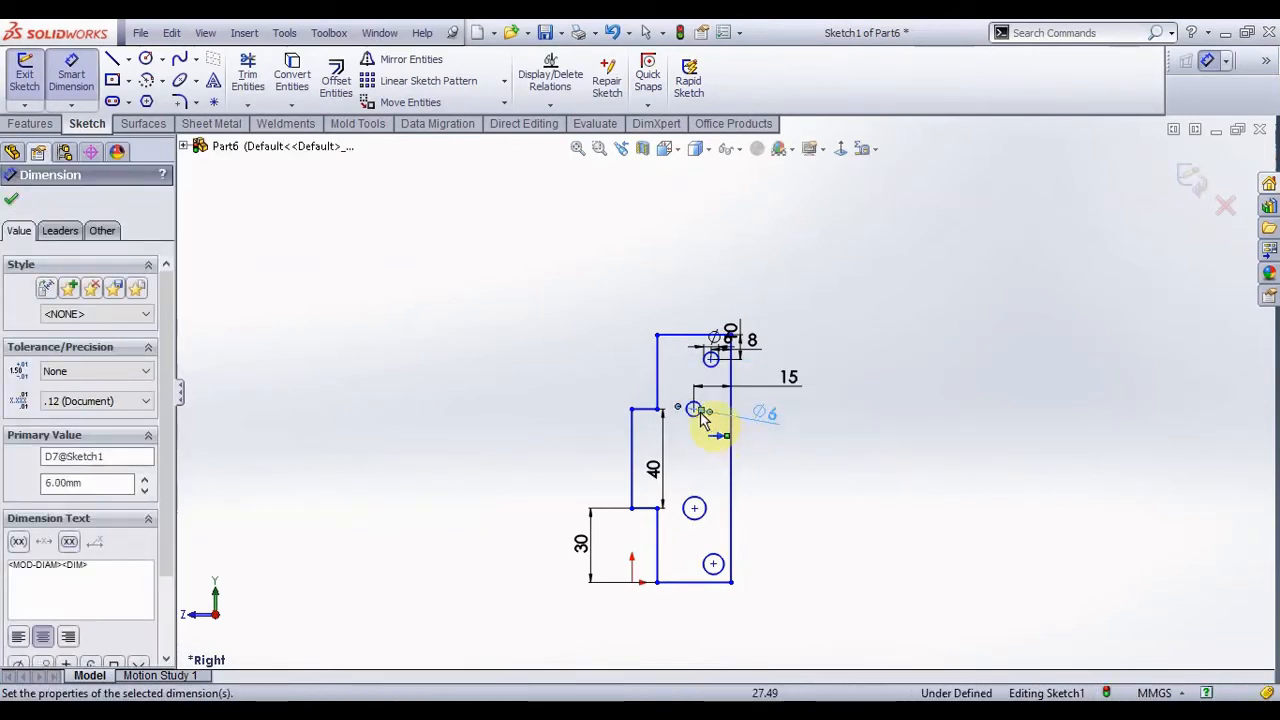
- Dimension the center of the circle level with the tab's upper edge 30 mm below the leaf's top edge
click(698, 415)
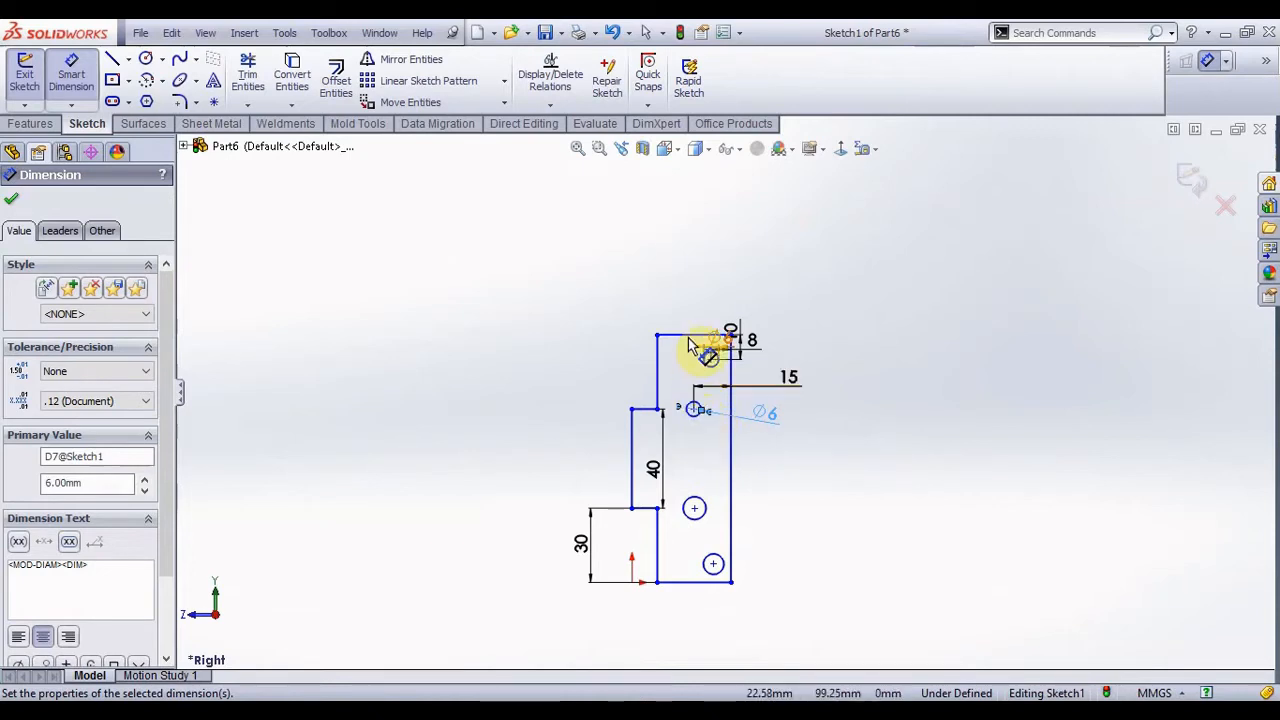
scroll(690, 423, down, 3)
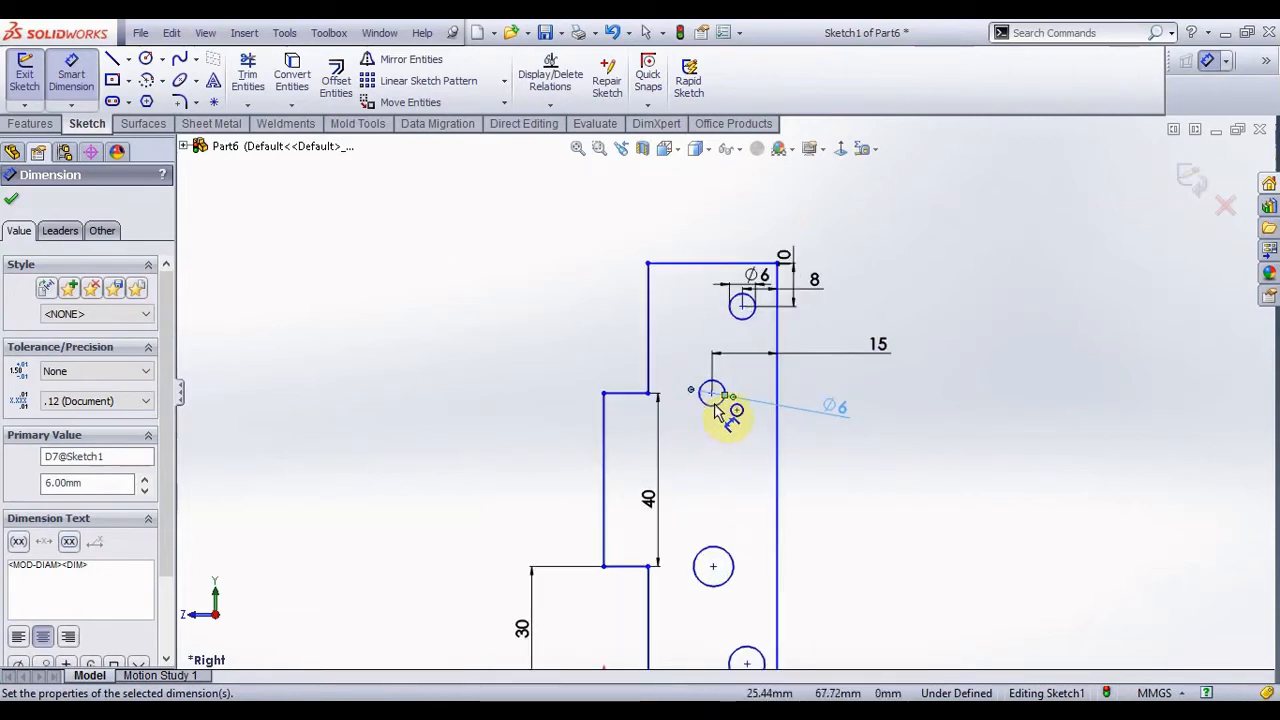
click(708, 410)
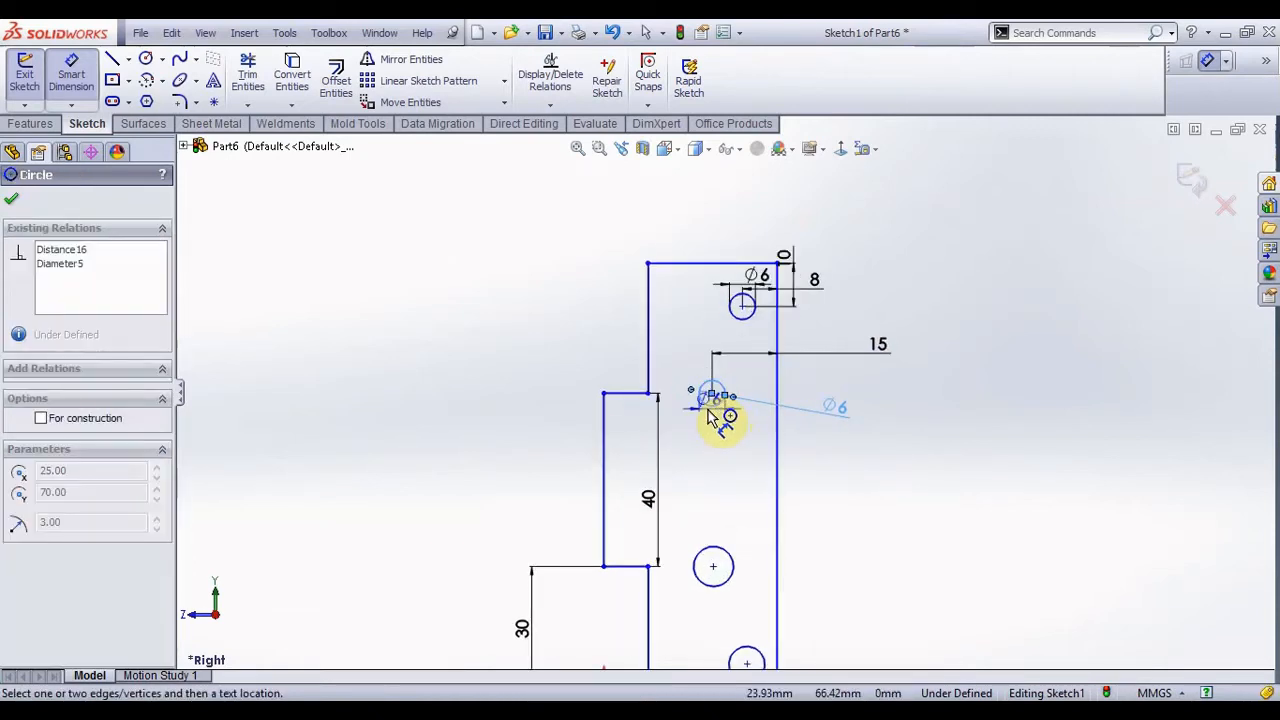
click(706, 265)
click(630, 288)
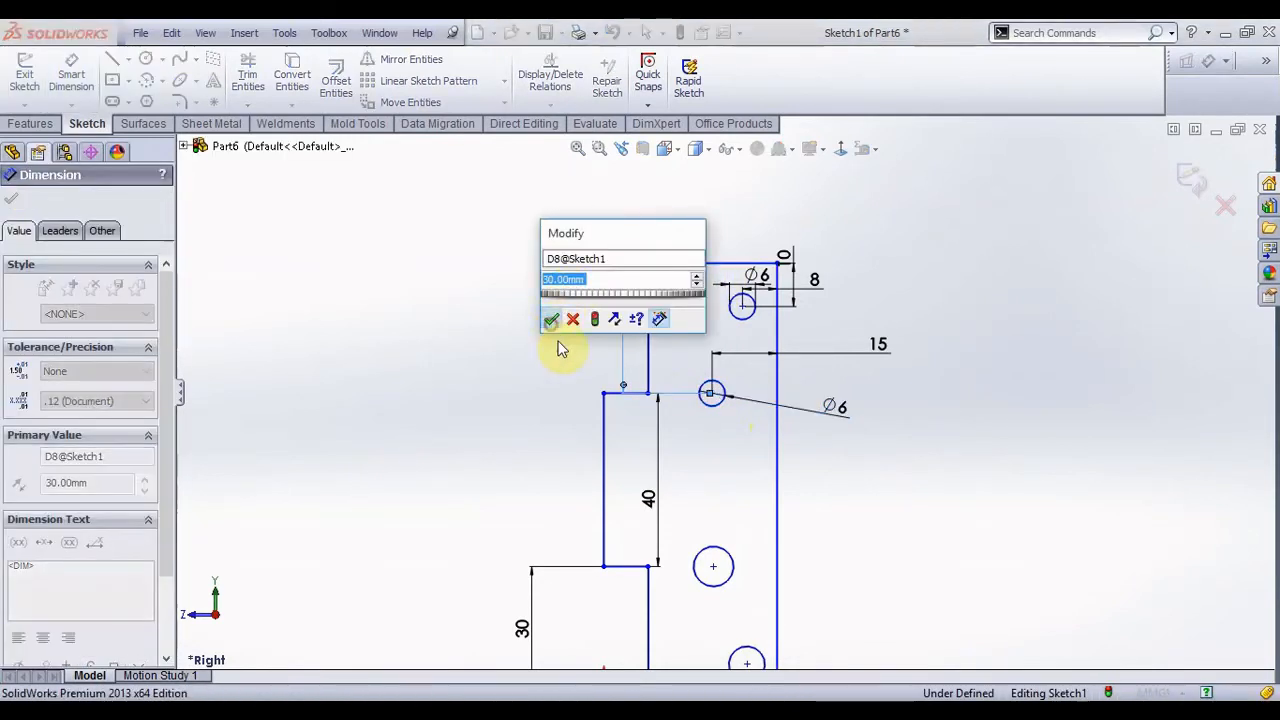
click(552, 321)
- Set the diameter of the circle level with the tab's lower edge to 6 mm
scroll(731, 560, up, 1)
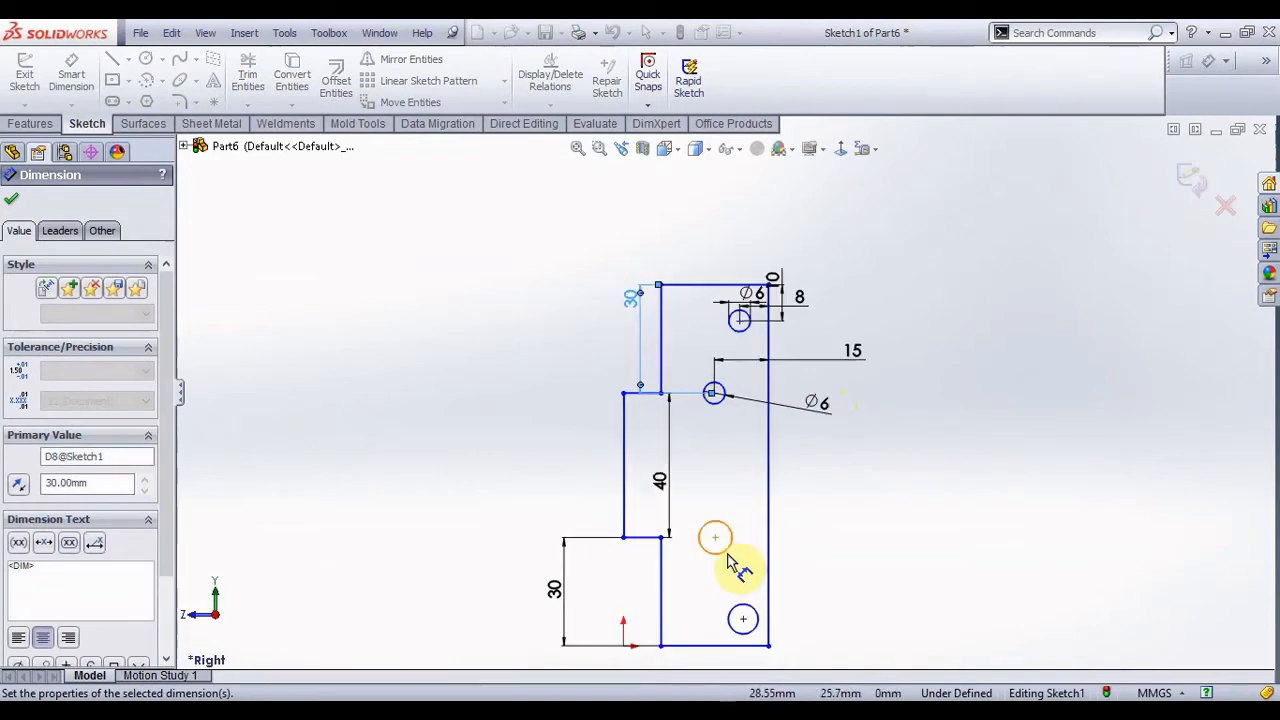
click(728, 549)
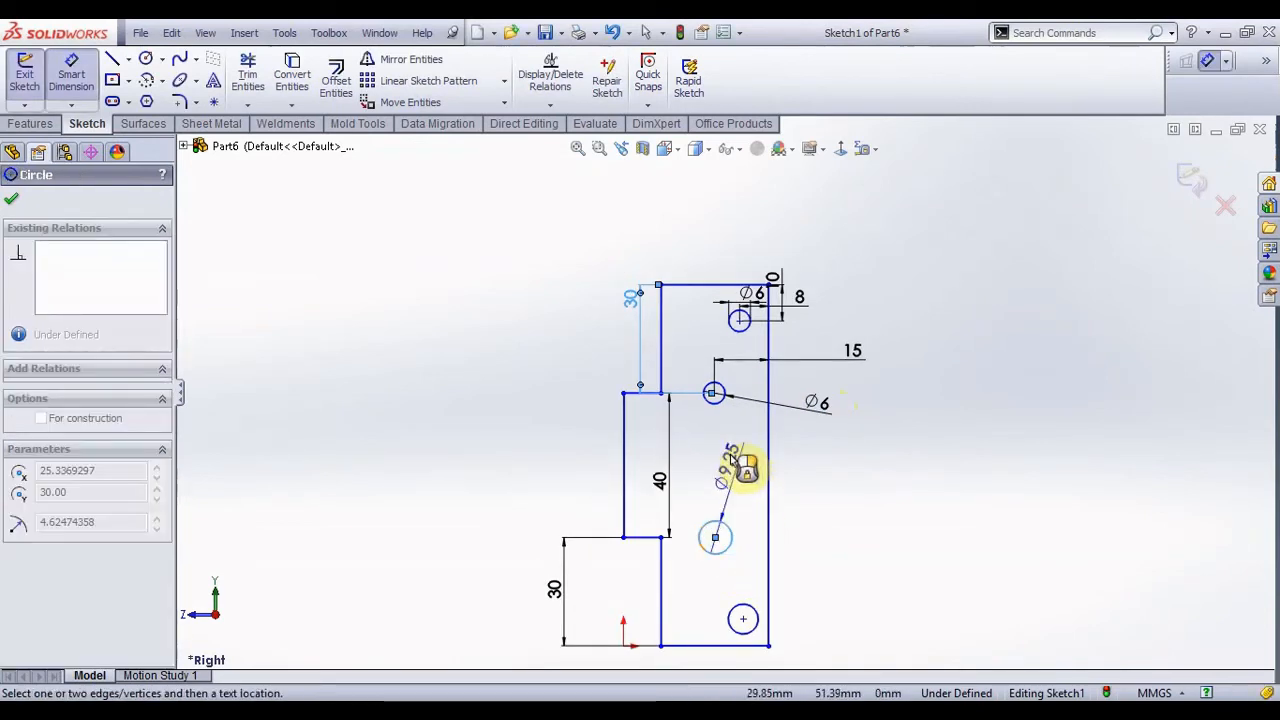
click(820, 528)
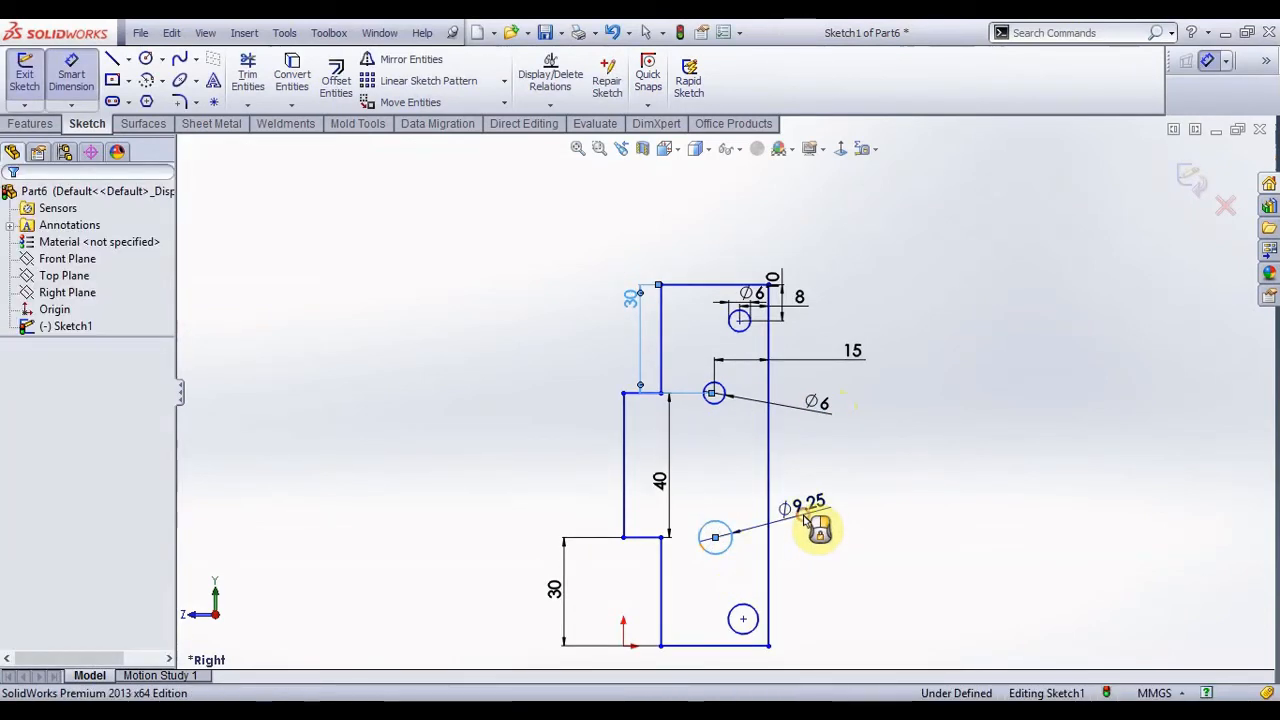
text(6)
key(Return)
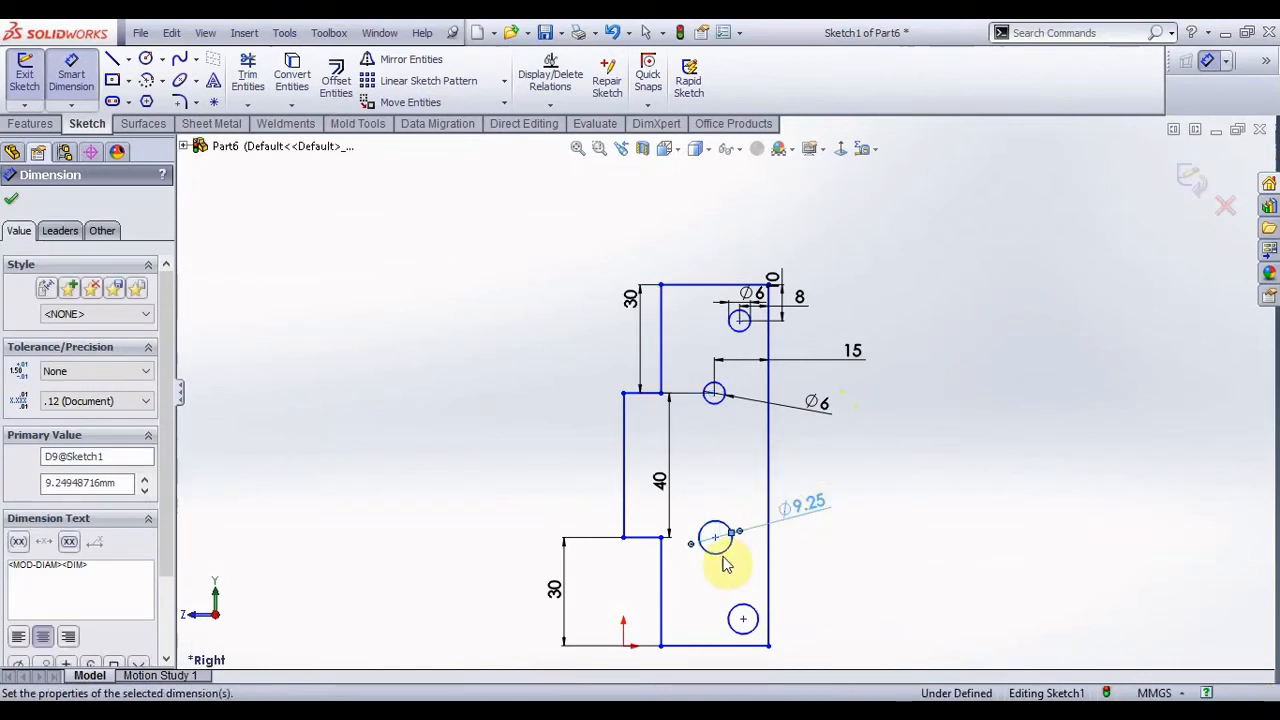
- Dimension the center of the circle level with the tab's lower edge 15 mm from the leaf's right edge
click(720, 547)
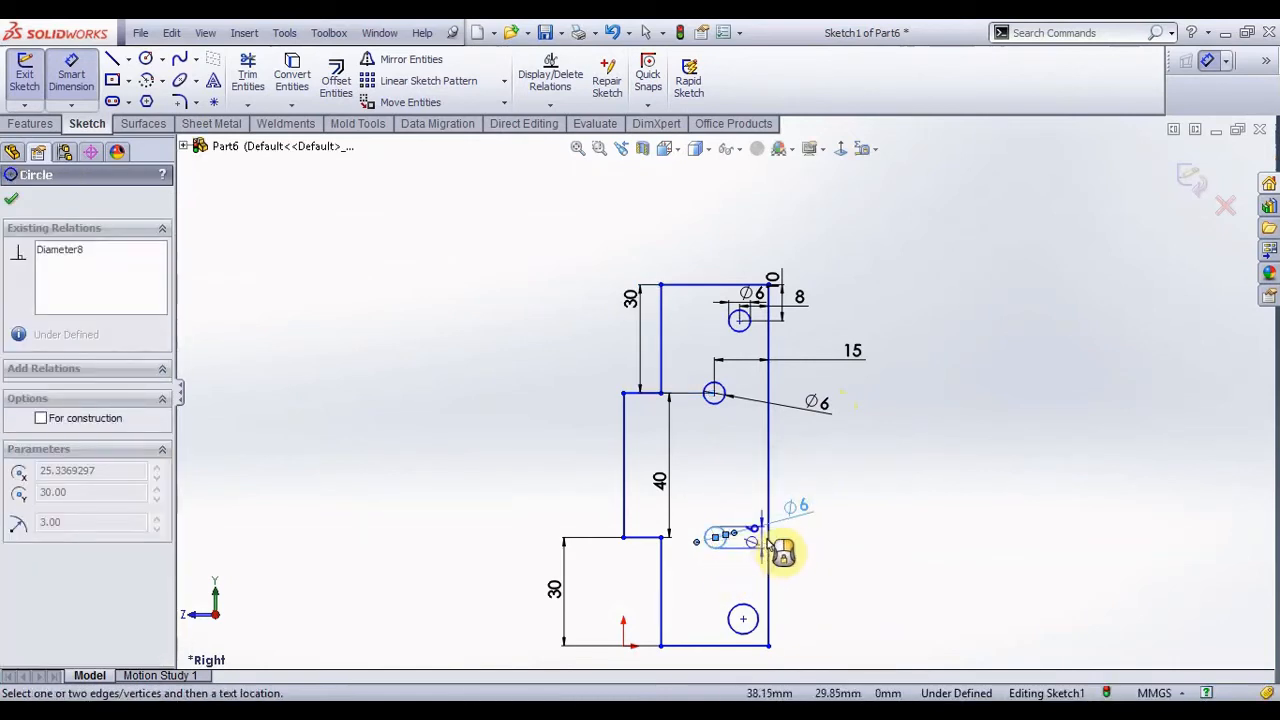
click(768, 532)
click(742, 486)
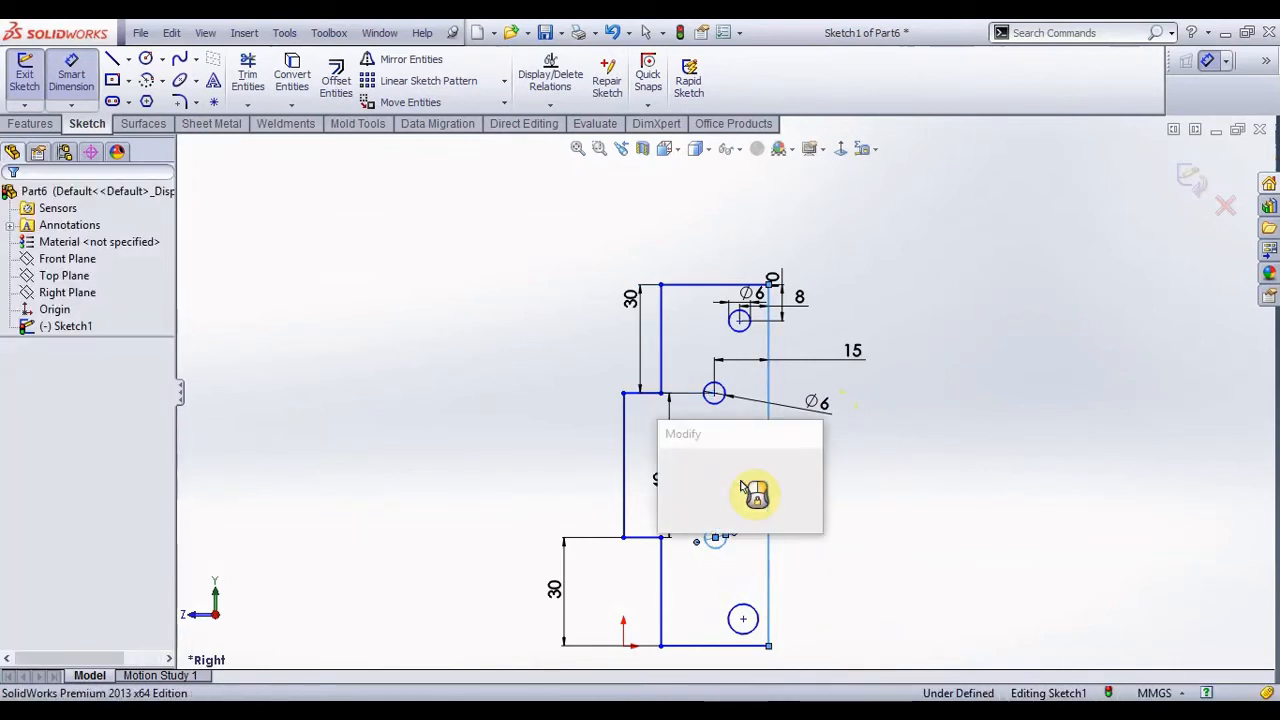
text(15)
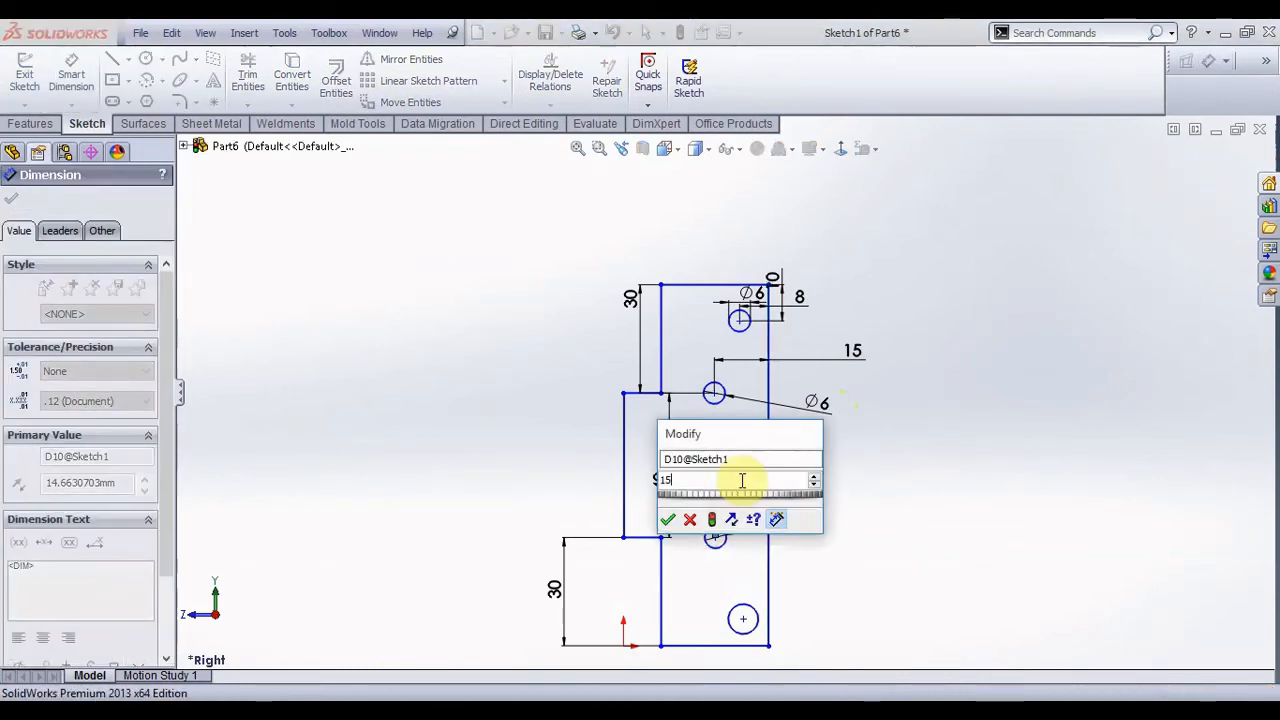
key(Return)
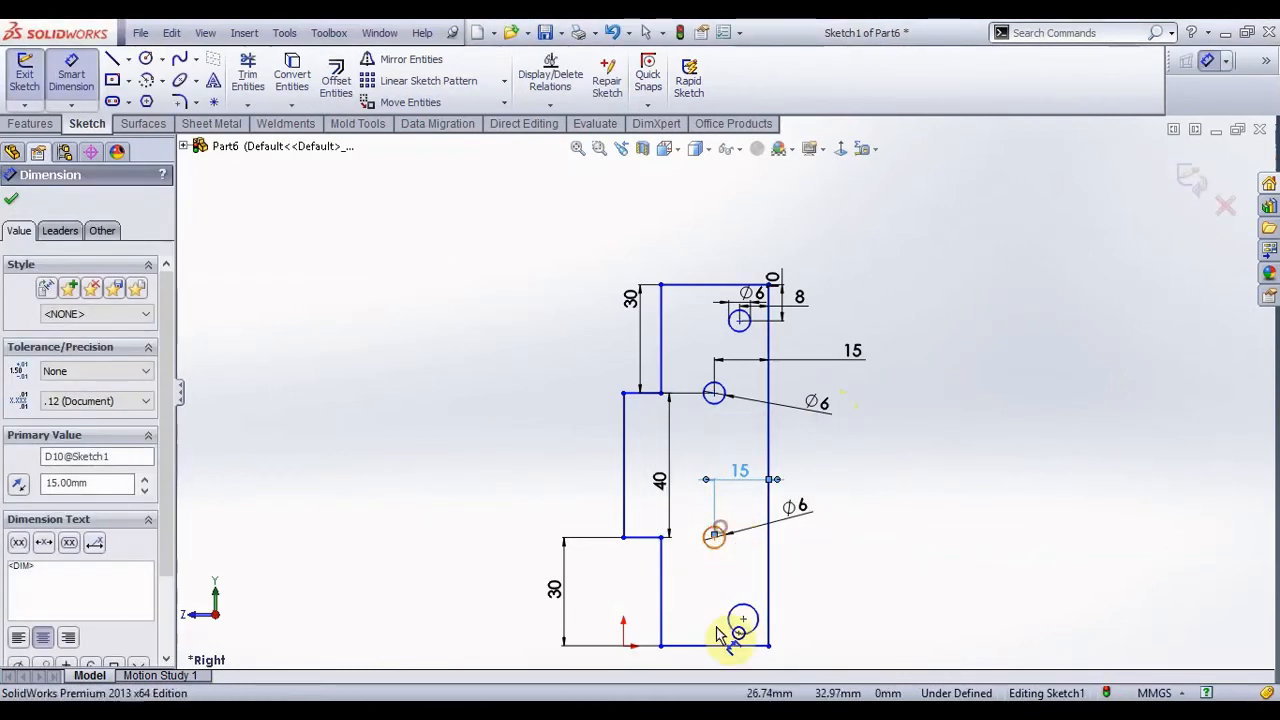
- Dimension the center of the circle level with the tab's lower edge 30 mm above the leaf's bottom edge
click(716, 636)
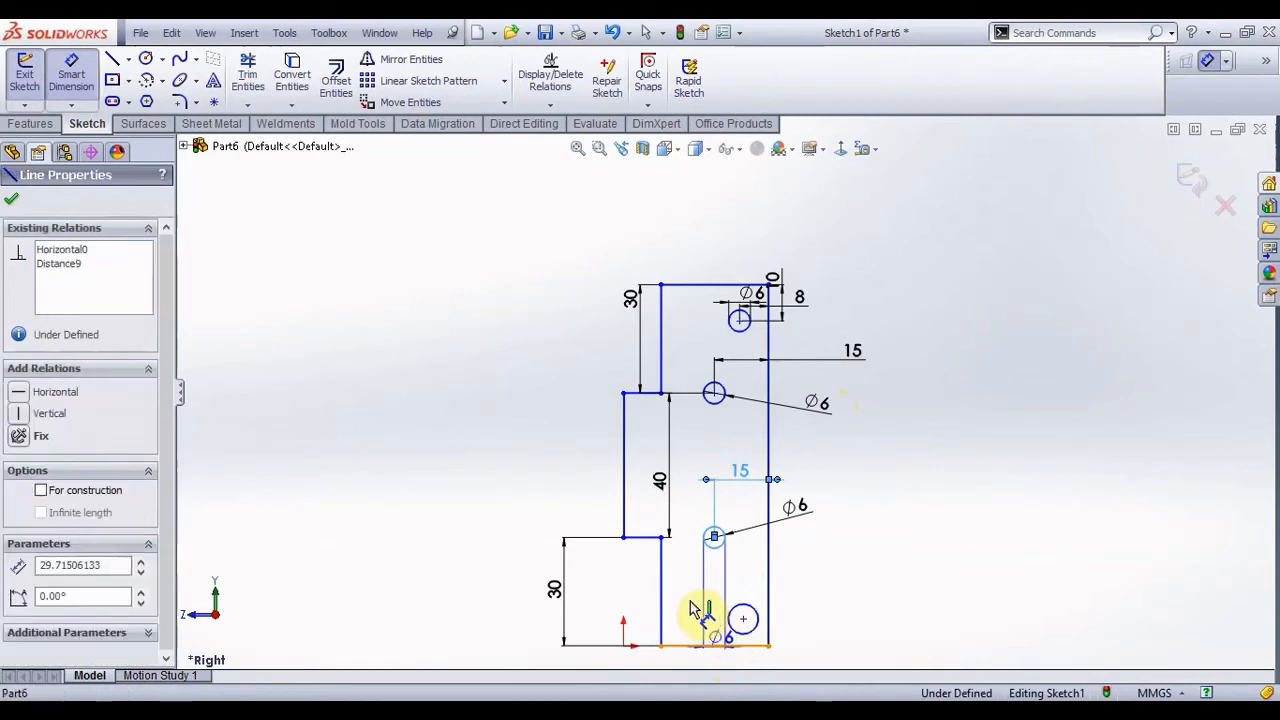
click(705, 608)
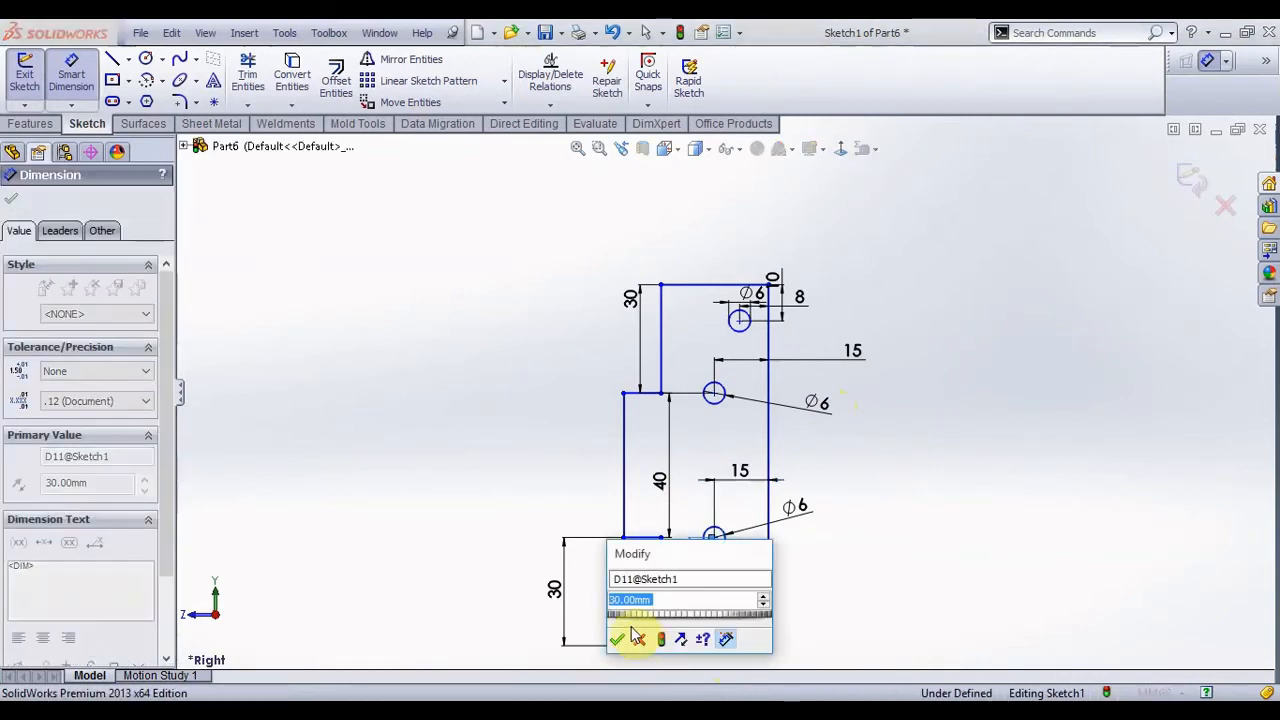
click(616, 637)
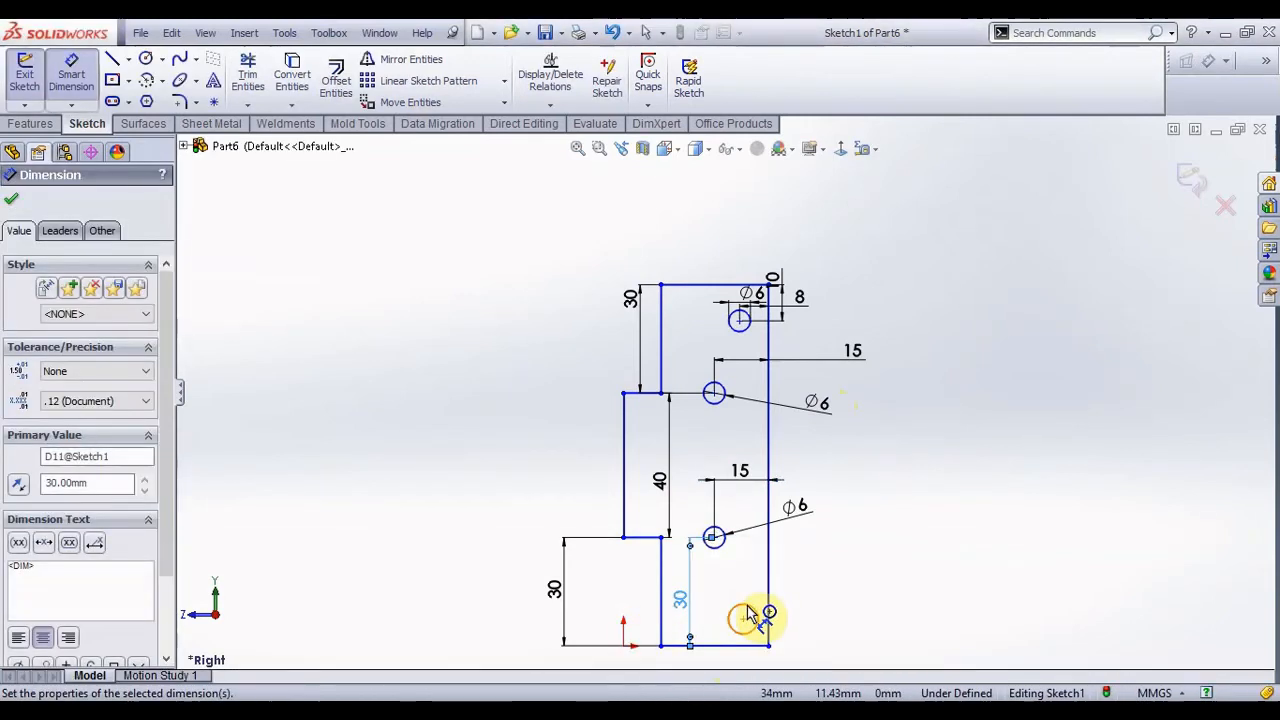
- Set the diameter of the lower right corner circle to 6 mm
click(748, 614)
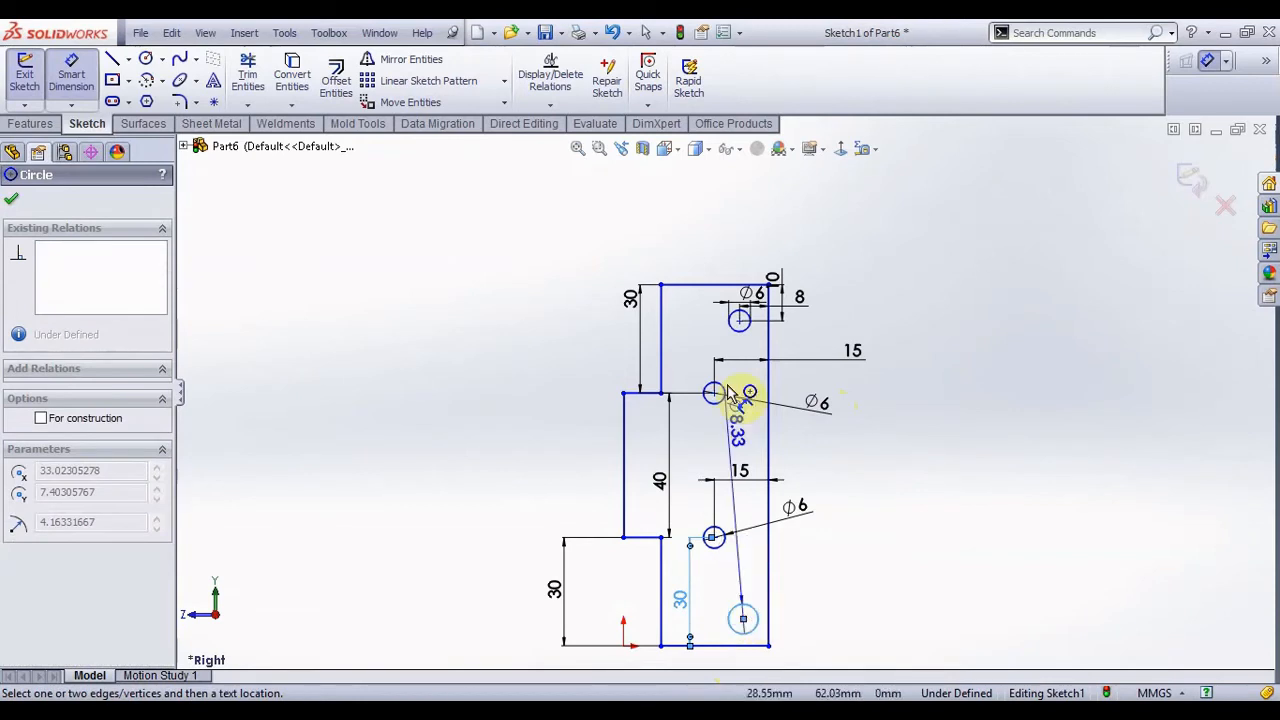
click(815, 624)
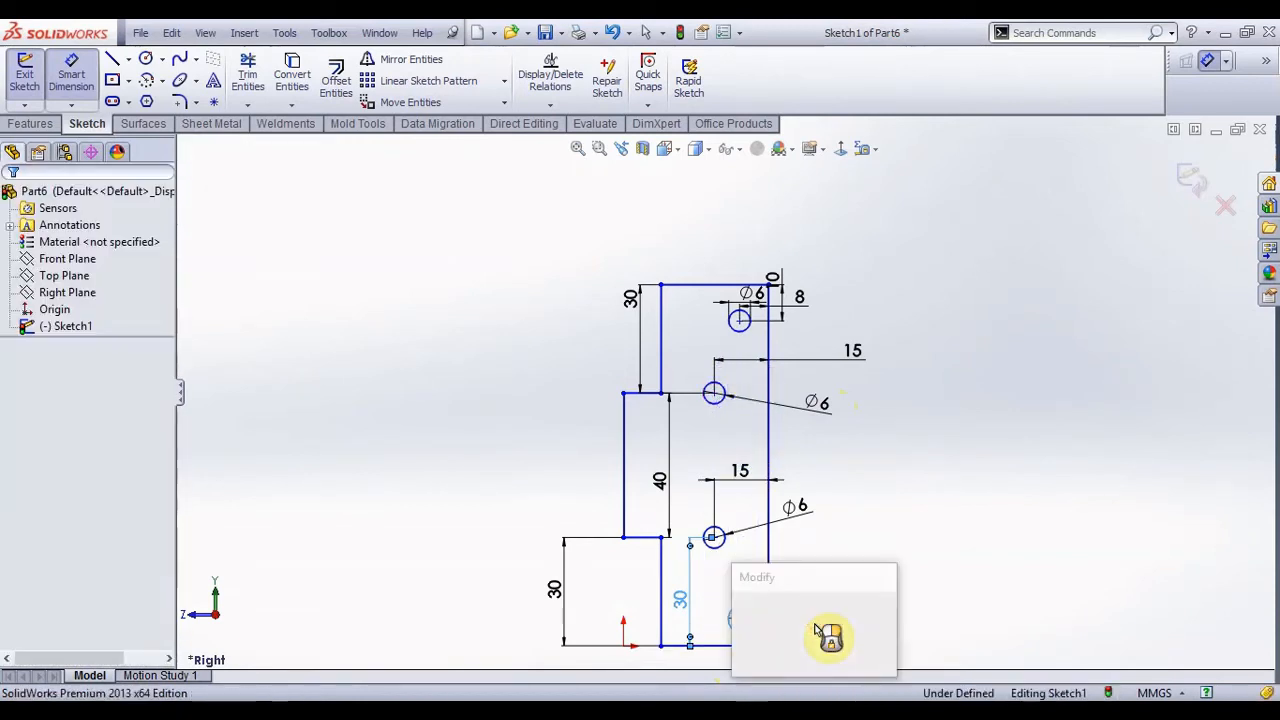
text(6)
key(Return)
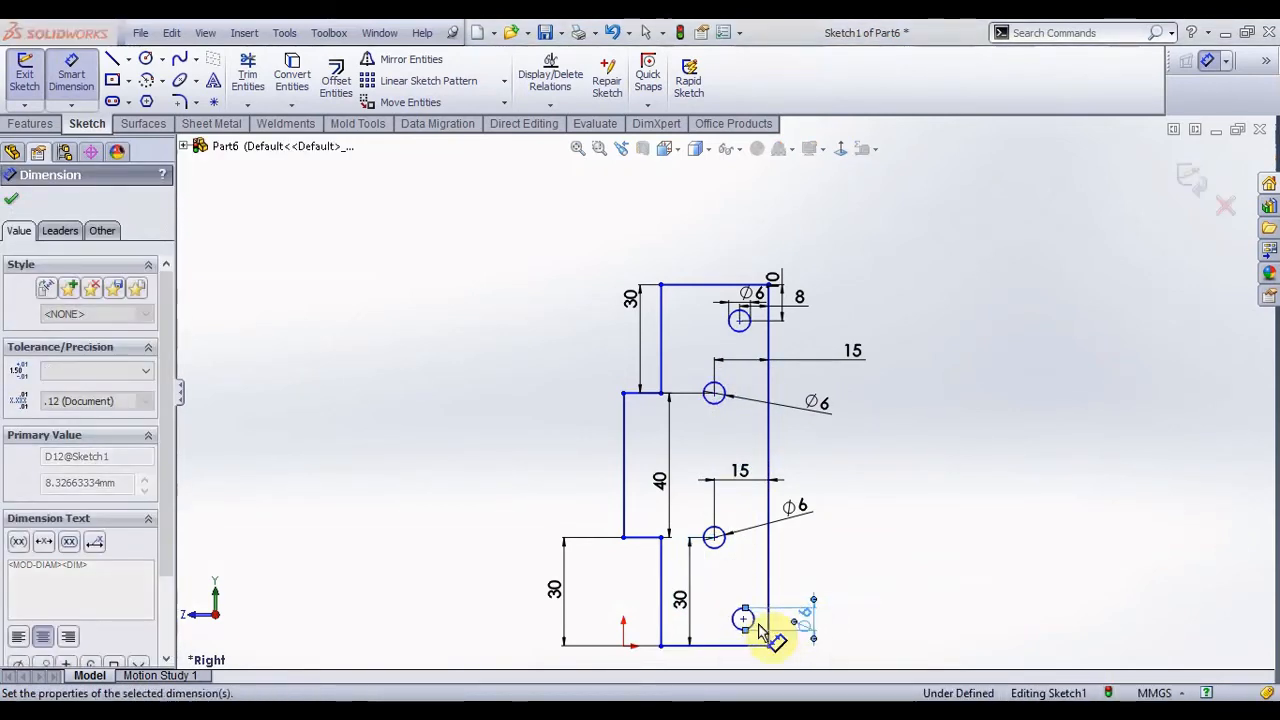
- Dimension the lower right corner circle's center 8 mm from the leaf's right edge
click(757, 627)
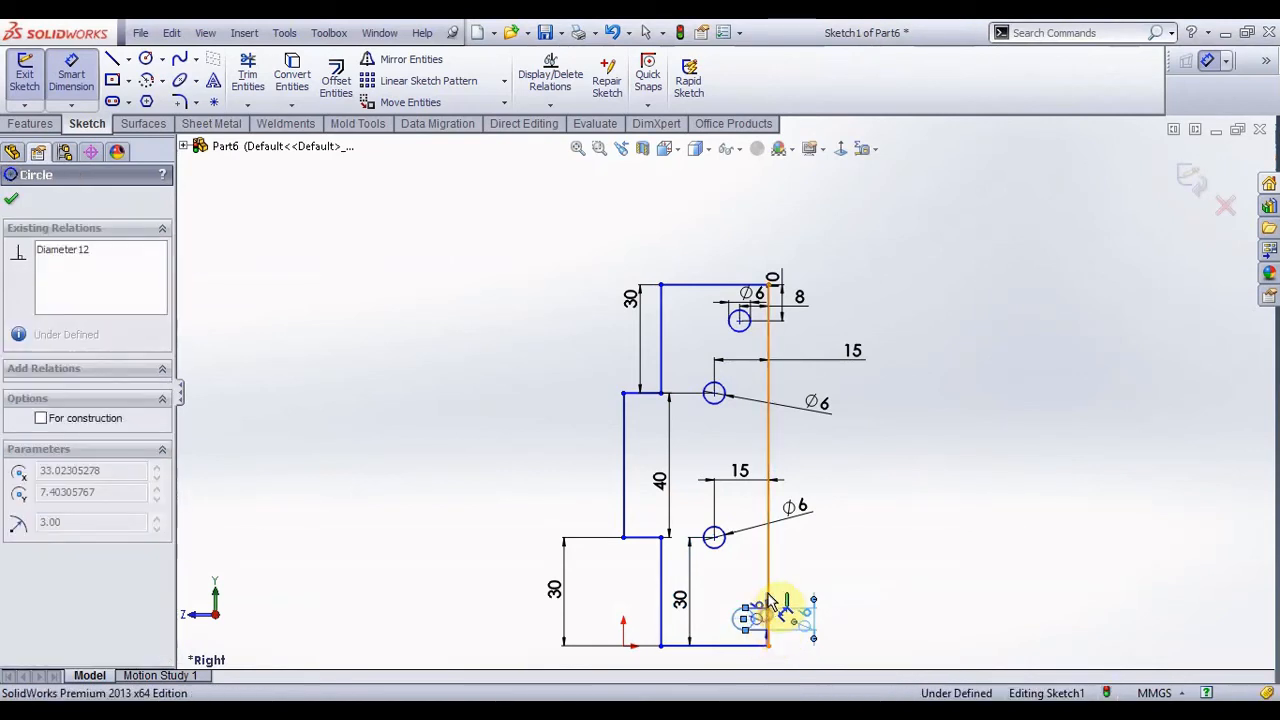
click(767, 605)
click(741, 589)
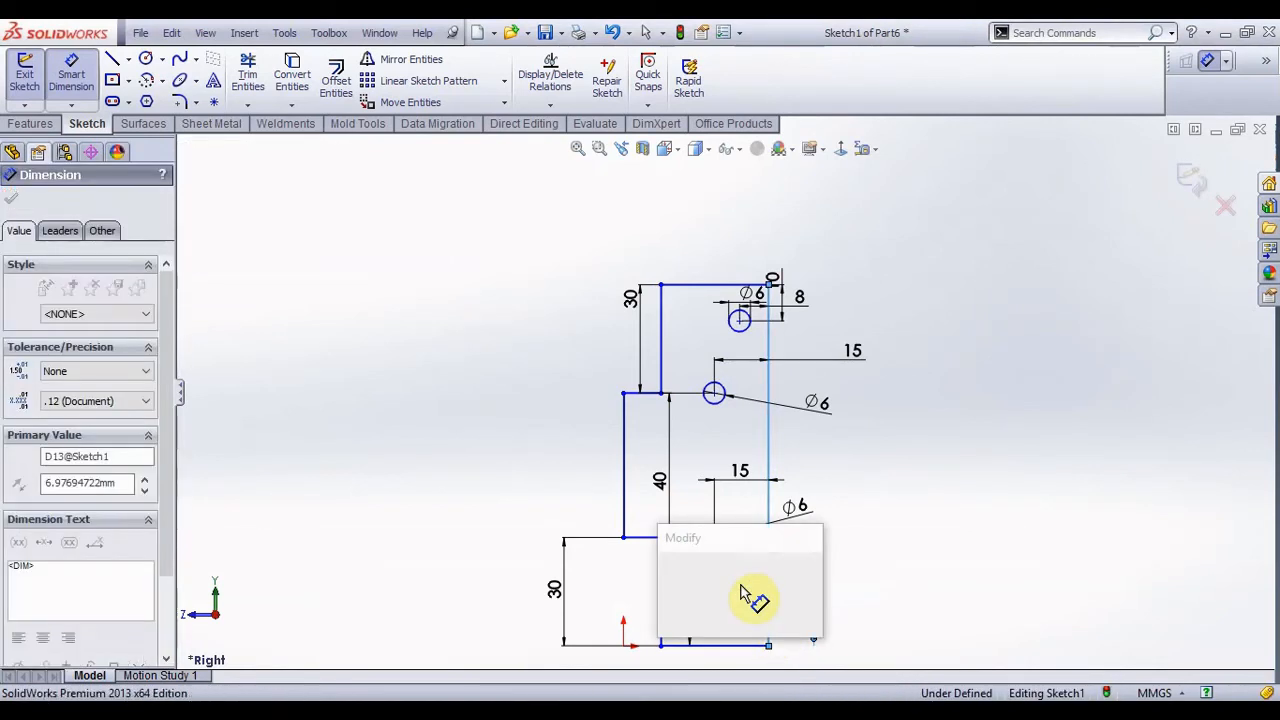
text(8)
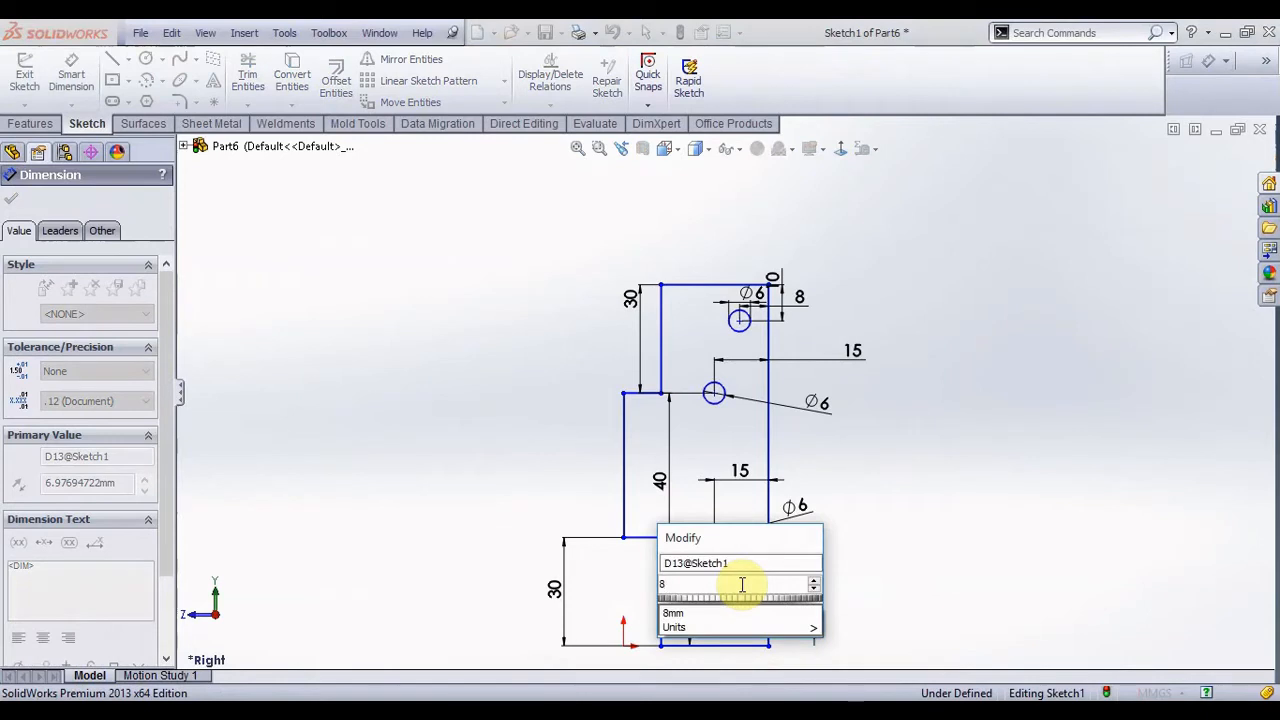
key(BackSpace)
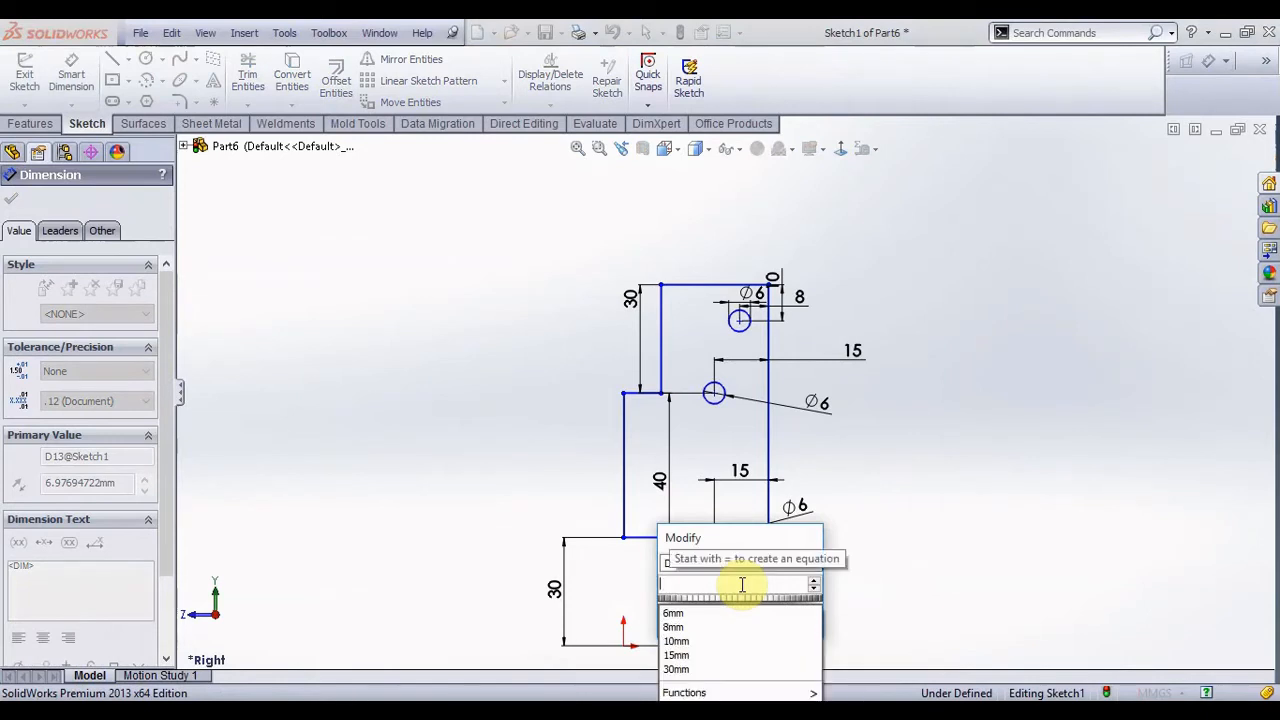
text(8)
key(Return)
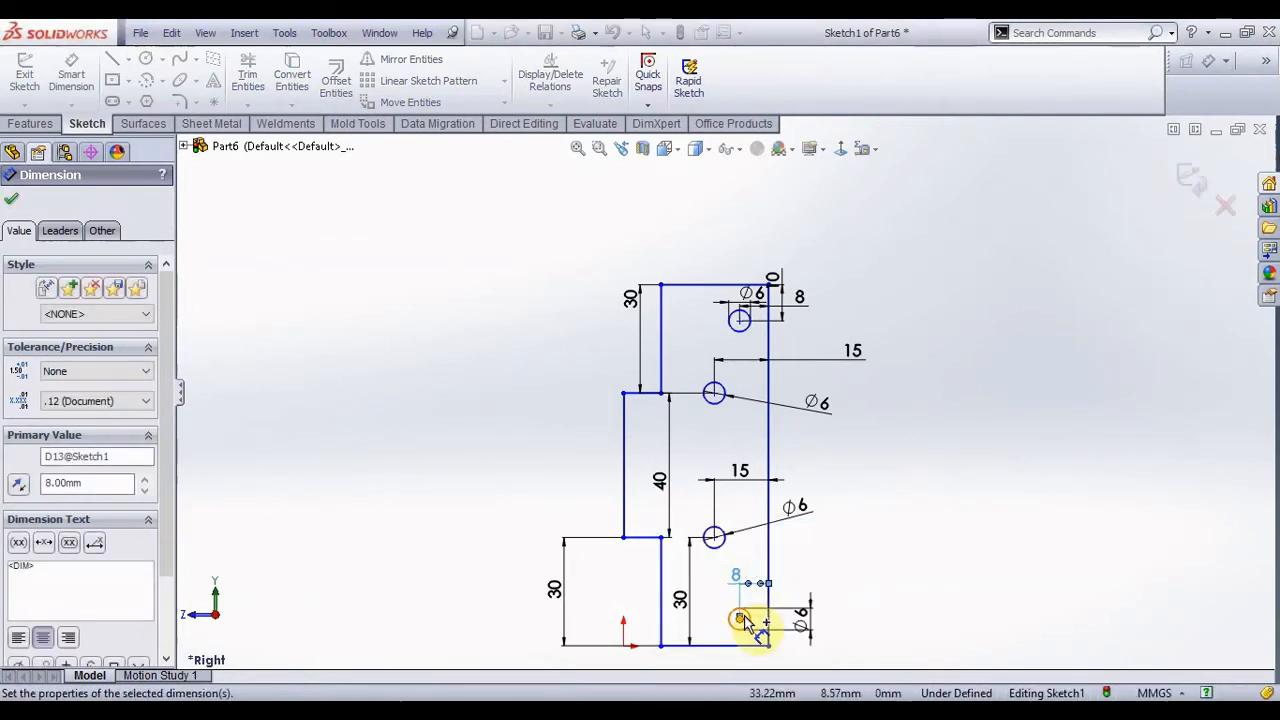
- Dimension the lower right corner circle's center 10 mm above the leaf's bottom edge and end dimensioning
click(748, 628)
click(749, 646)
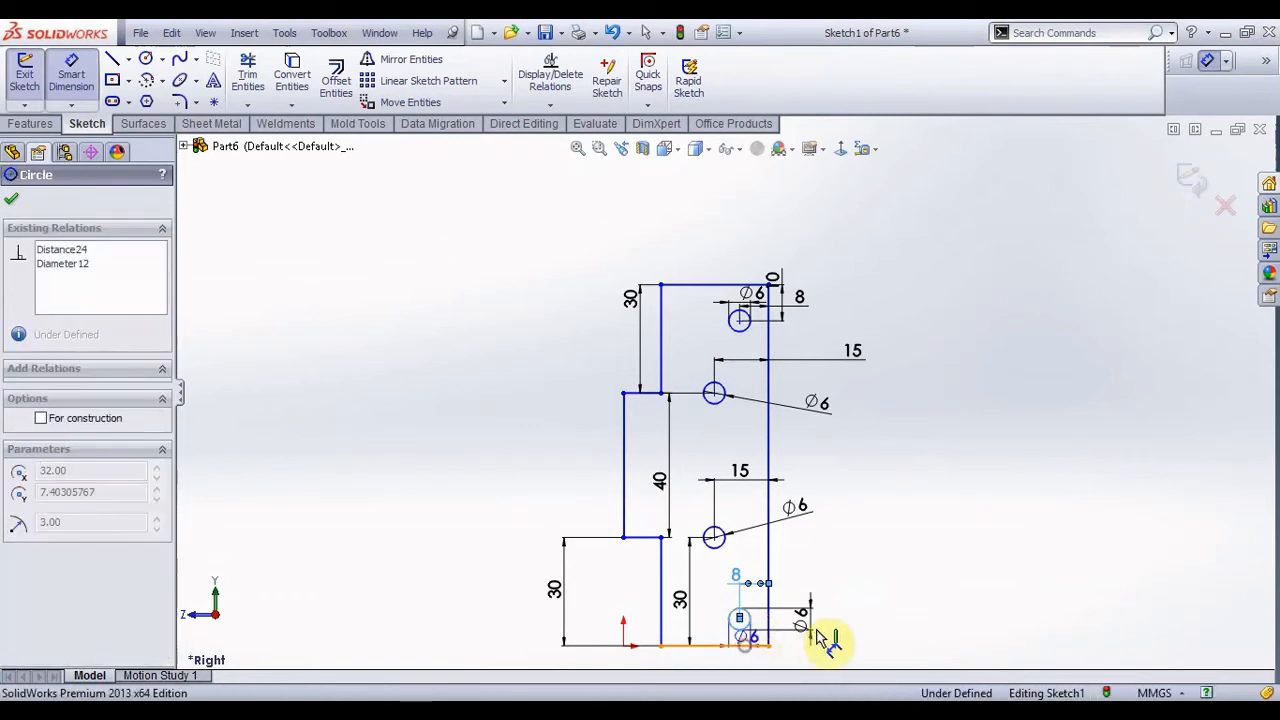
click(849, 622)
click(850, 624)
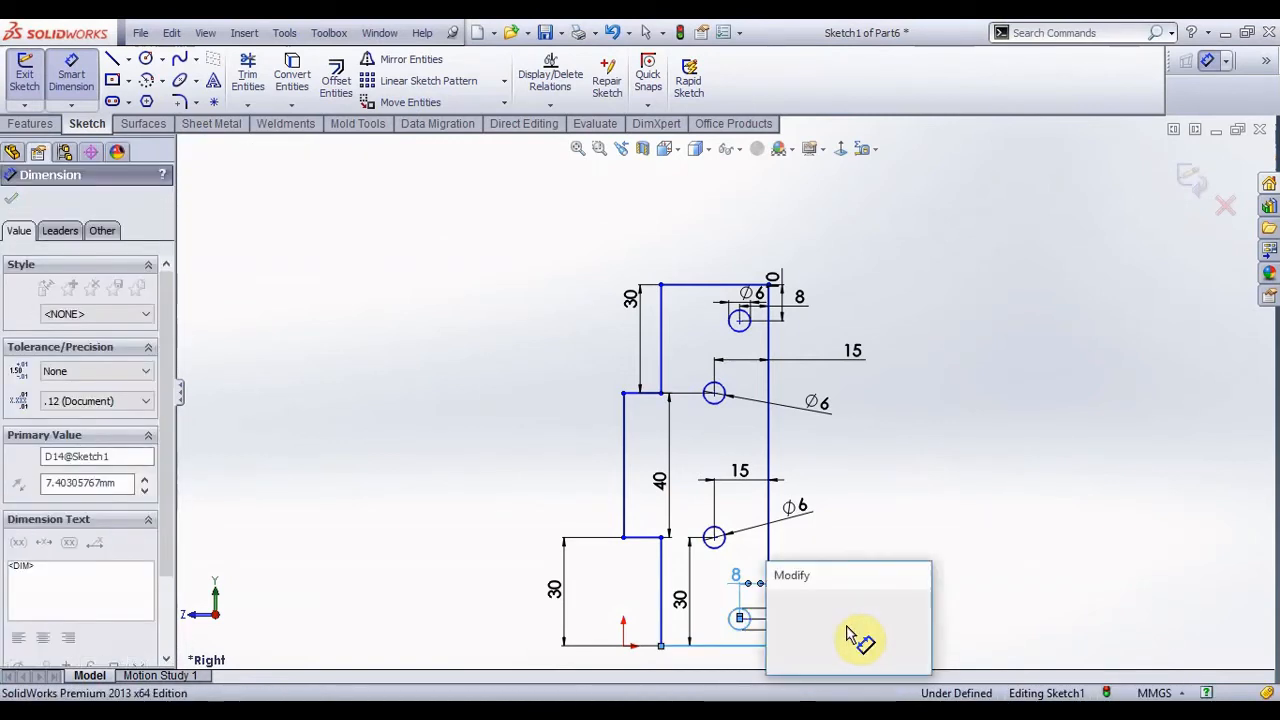
text(10)
key(Return)
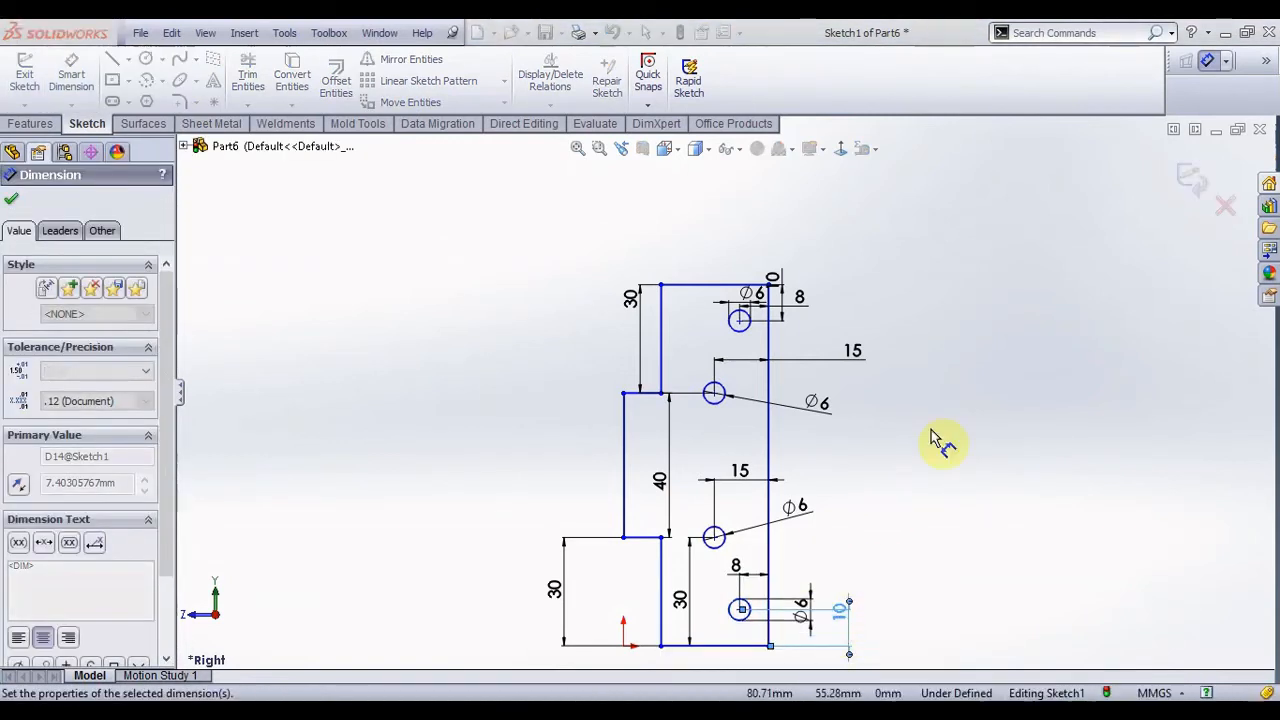
click(10, 205)
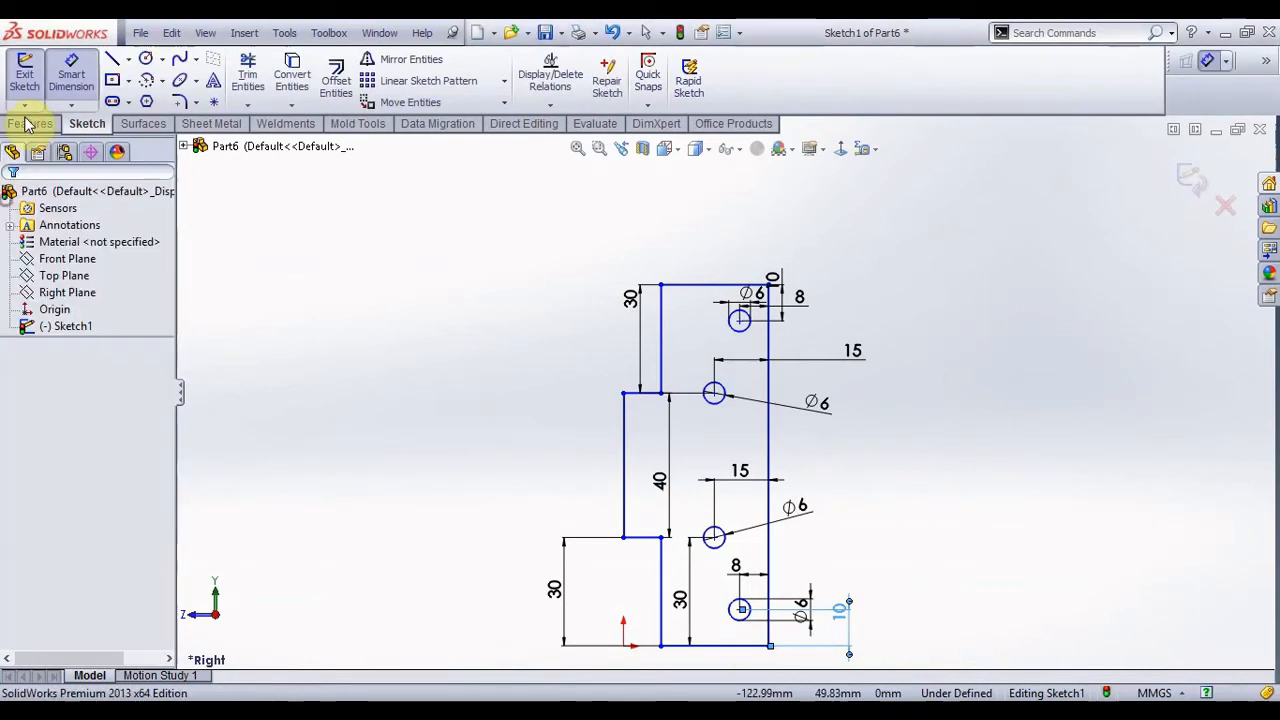
- Finish the leaf sketch and turn it into a 1.5 mm thick sheet metal base flange with K-factor 0.45
click(24, 75)
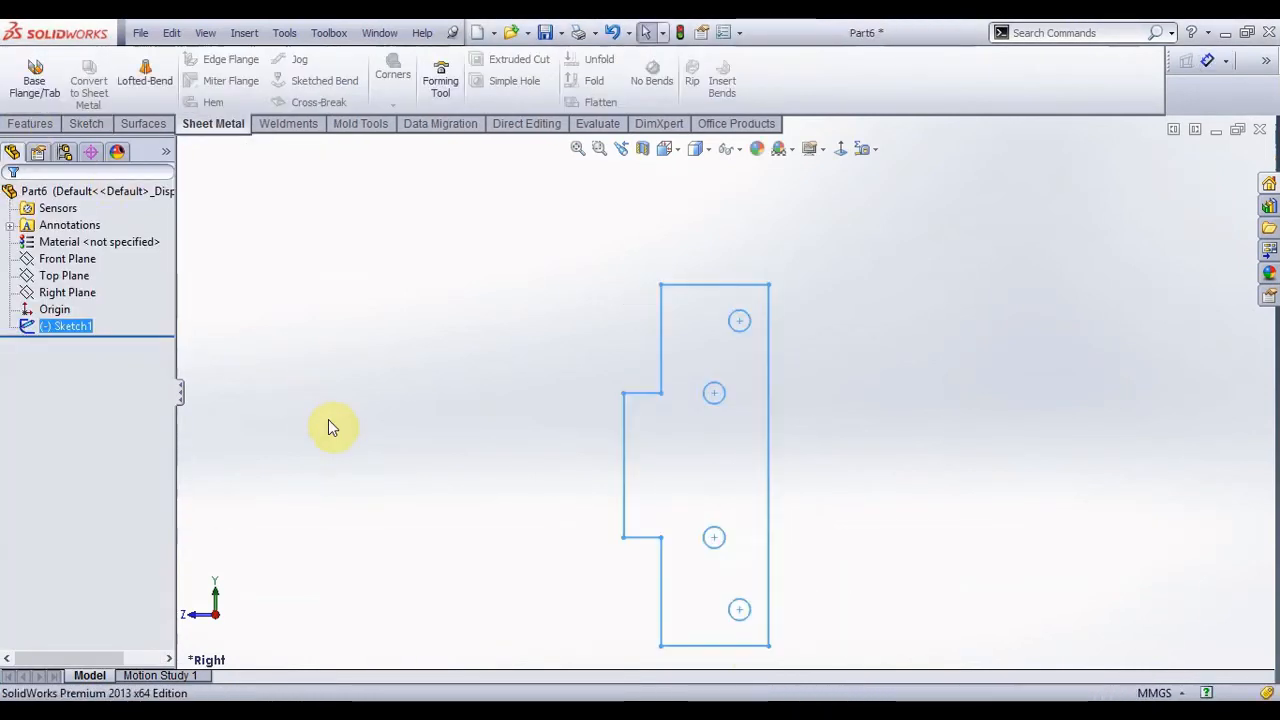
click(42, 79)
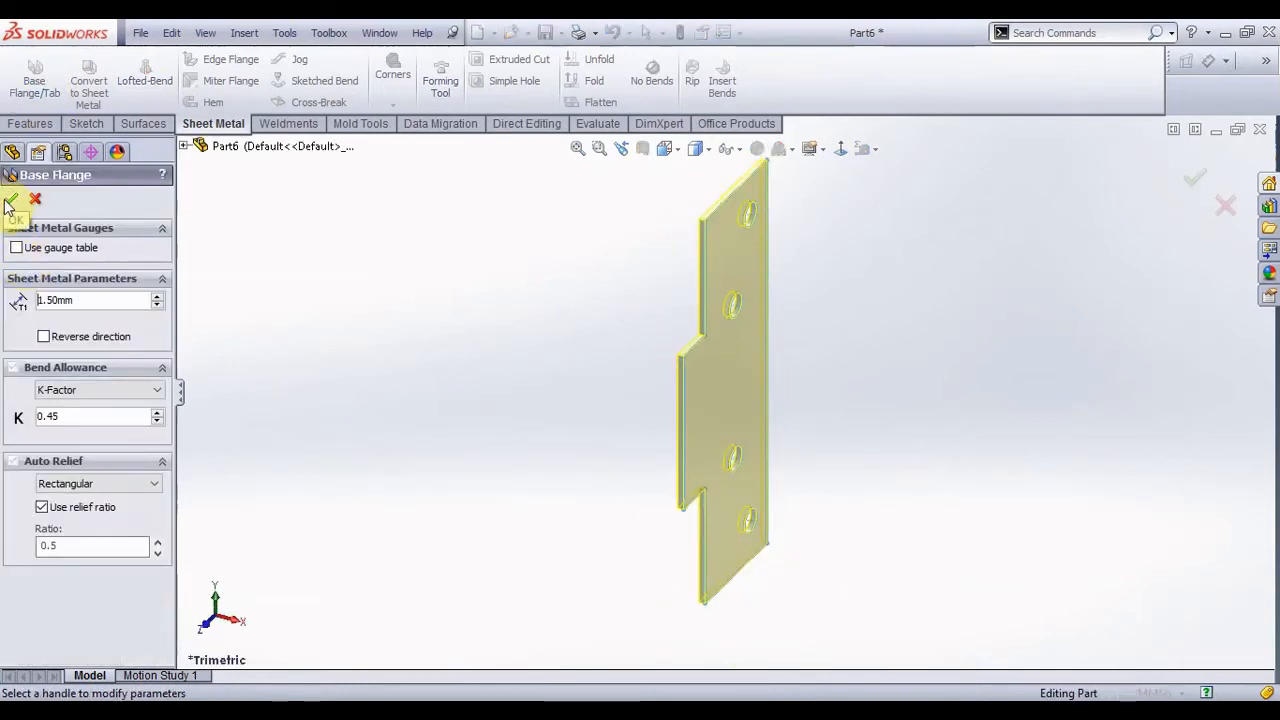
click(10, 203)
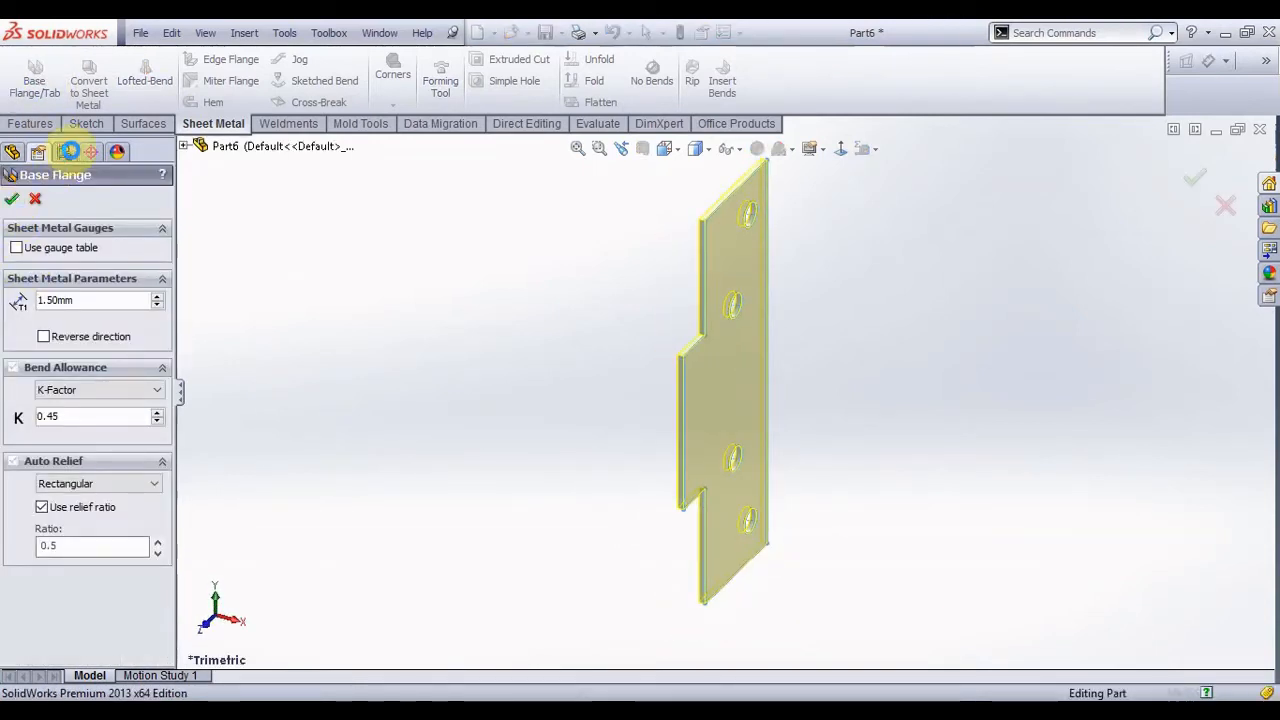
- Add a rolled hem of 315 degrees and 4 mm radius along the tab's outer edge and save the part as Part6
click(683, 443)
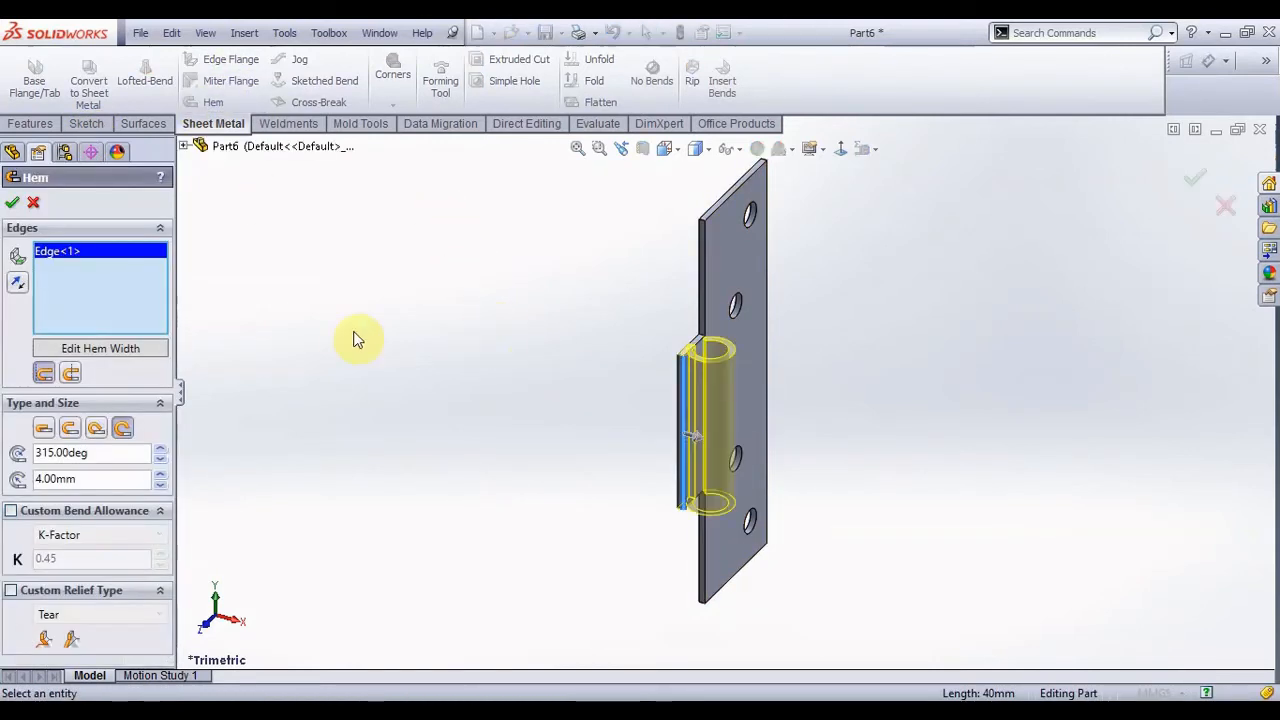
click(11, 204)
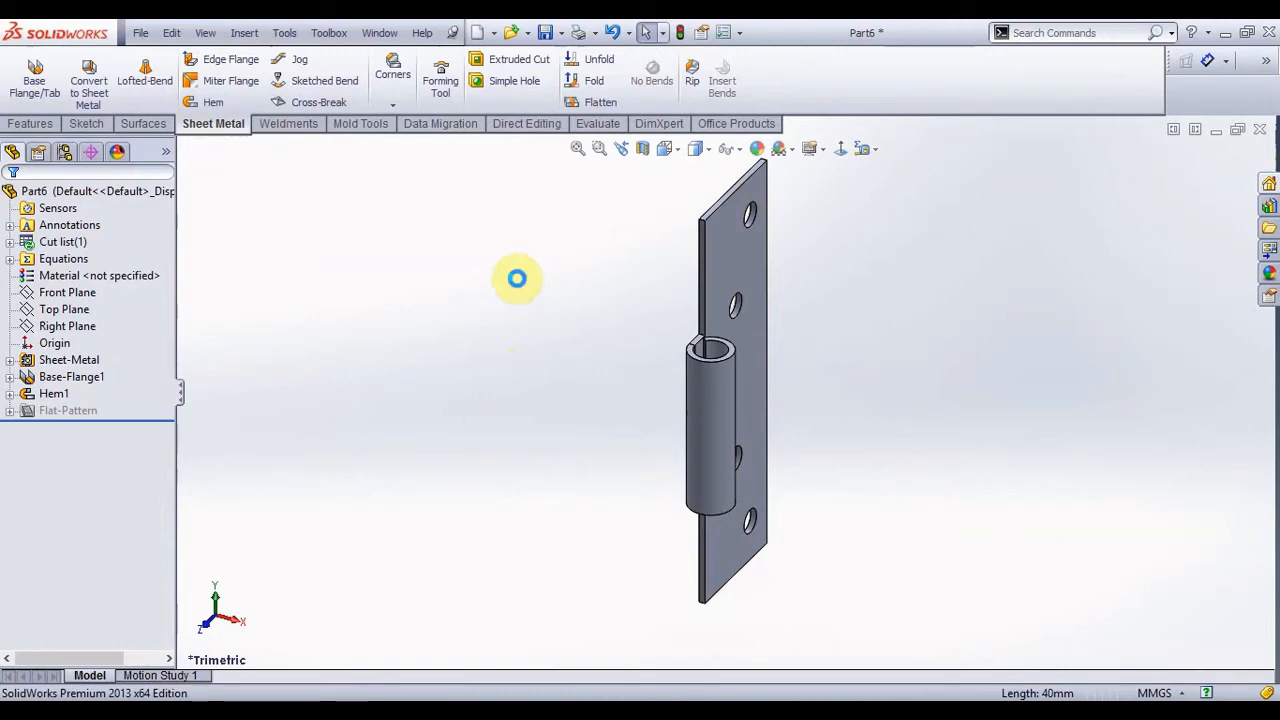
key(ctrl+s)
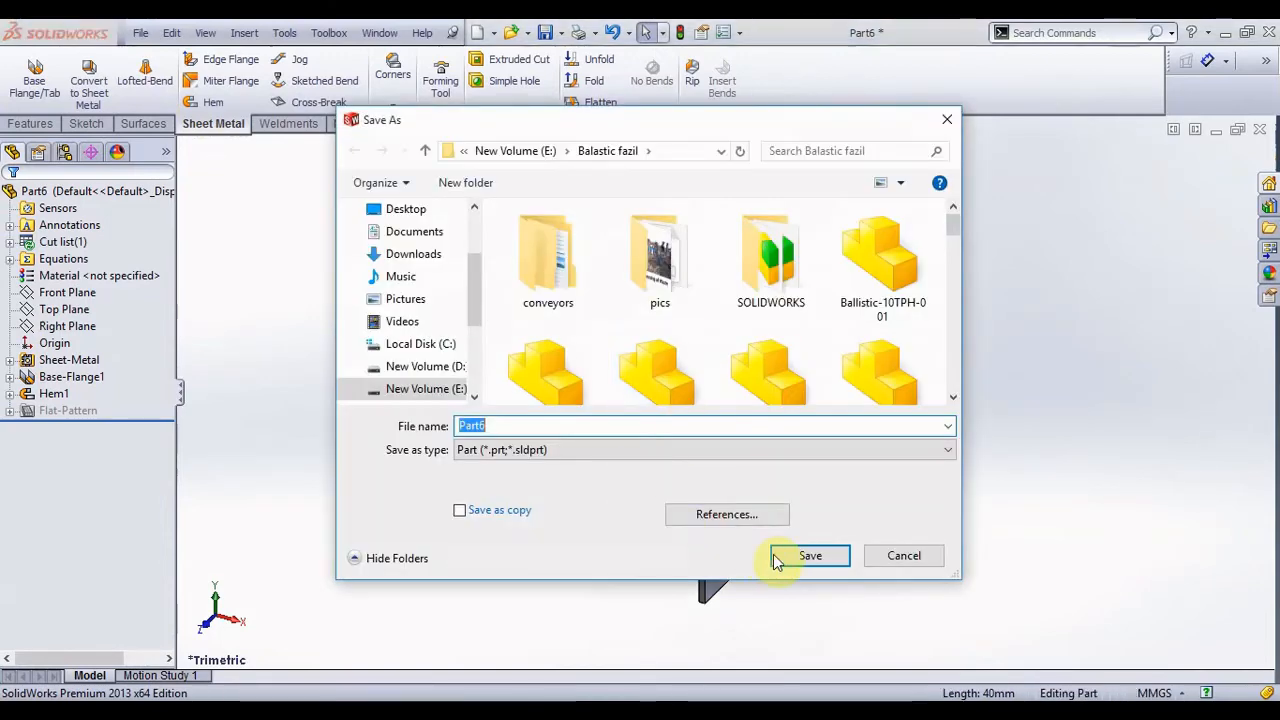
click(780, 556)
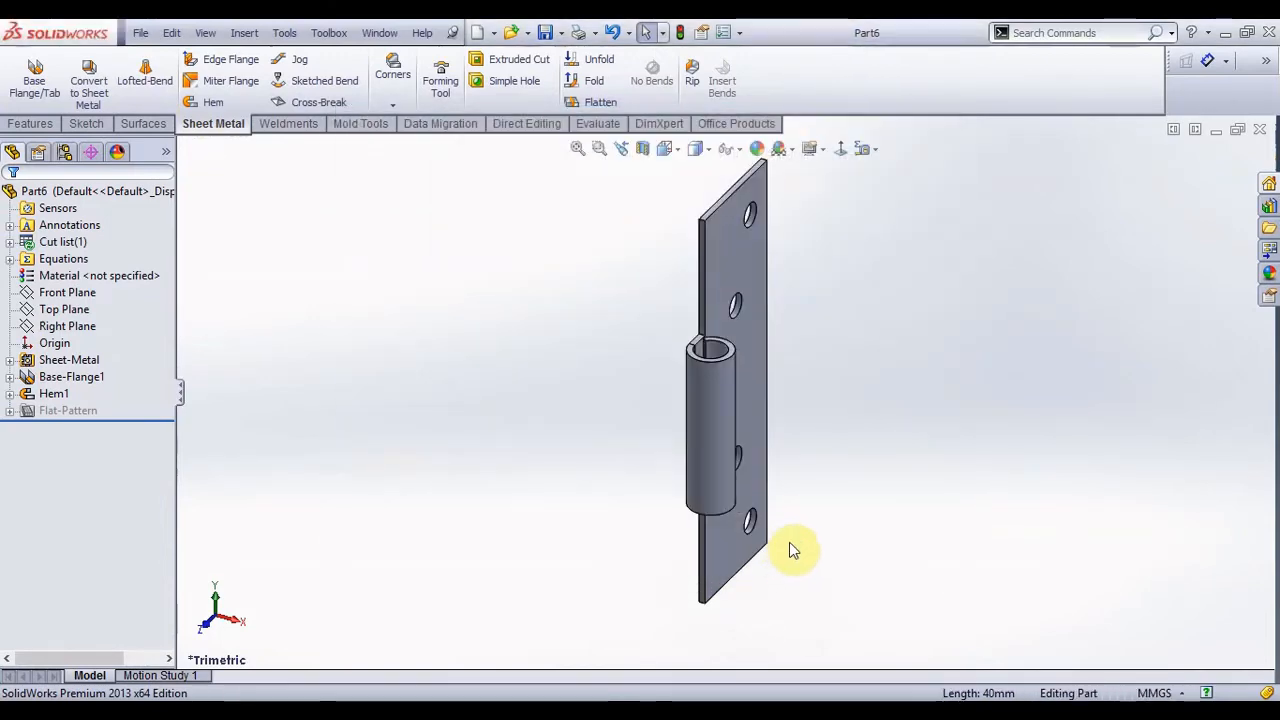
- Create a new assembly document for the hinge leaves
scroll(808, 451, up, 1)
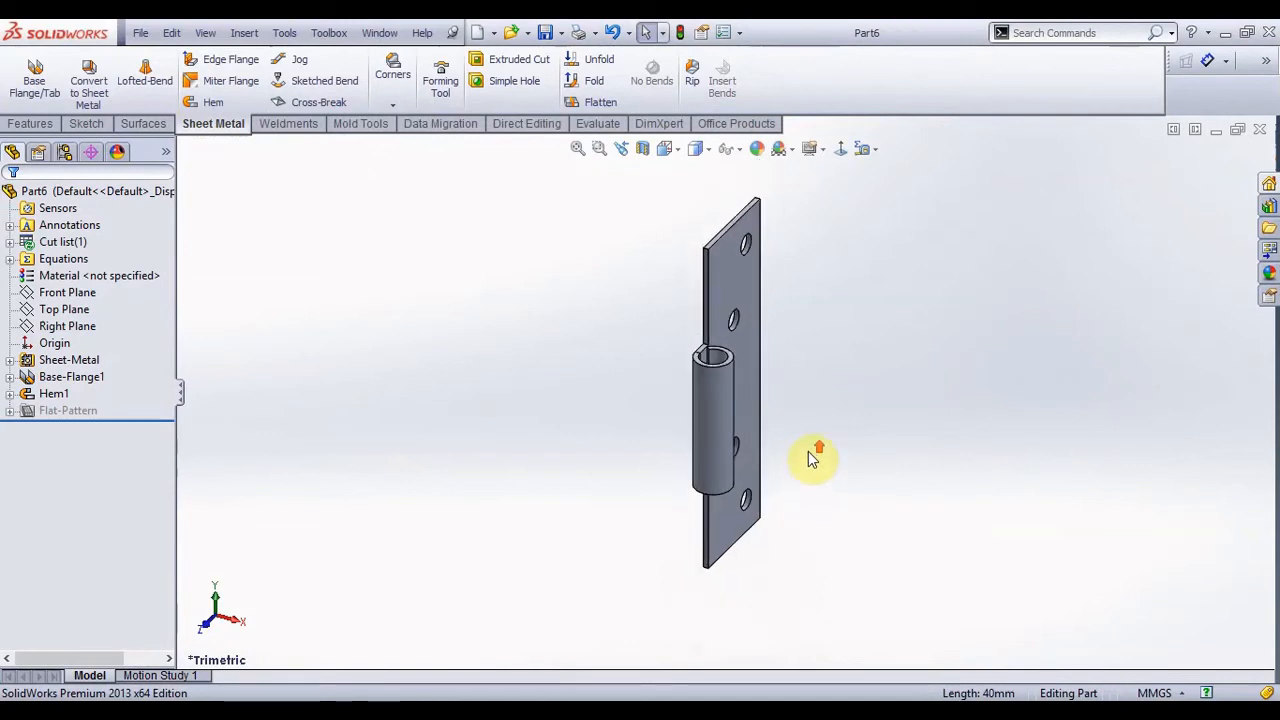
middle_drag(812, 458, 697, 259)
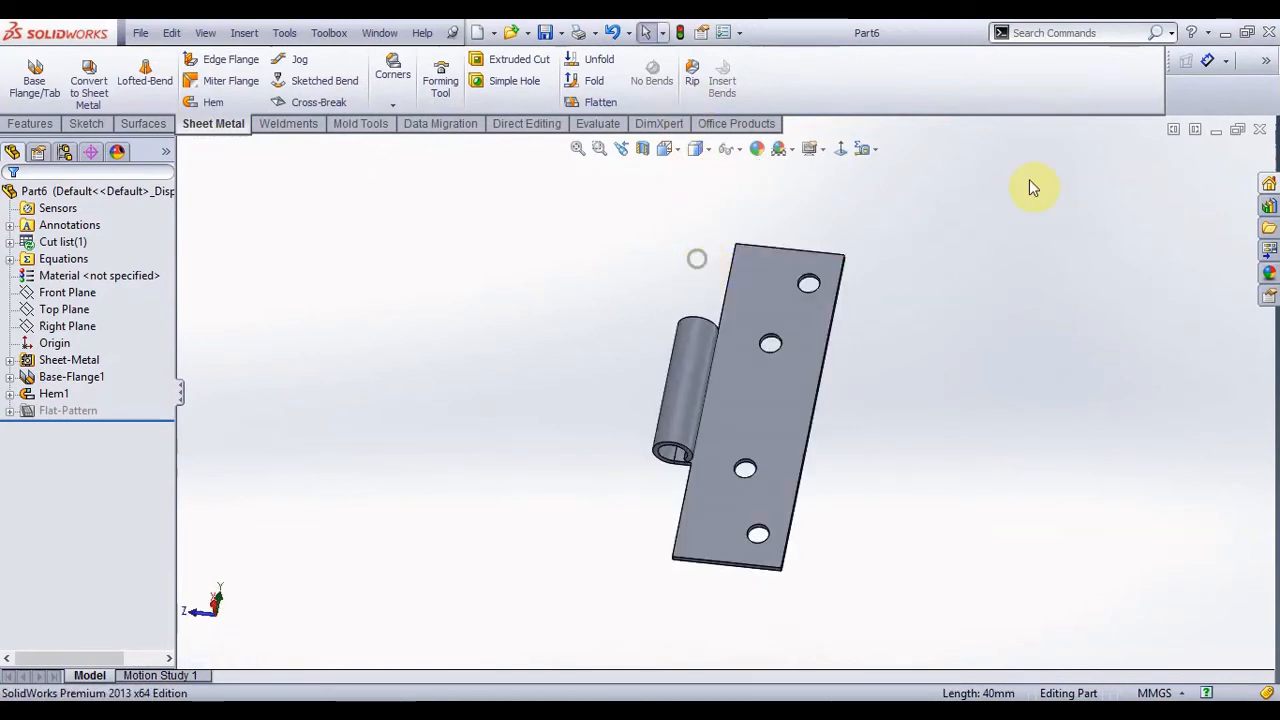
click(477, 35)
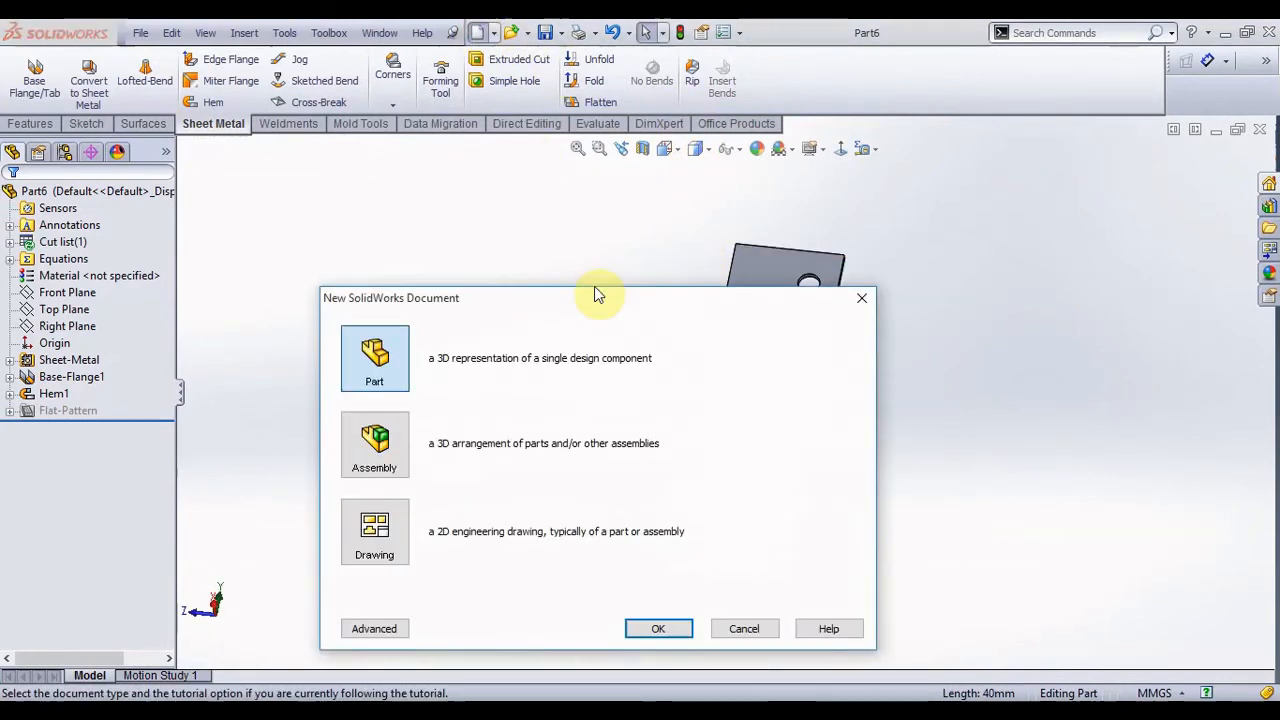
click(374, 445)
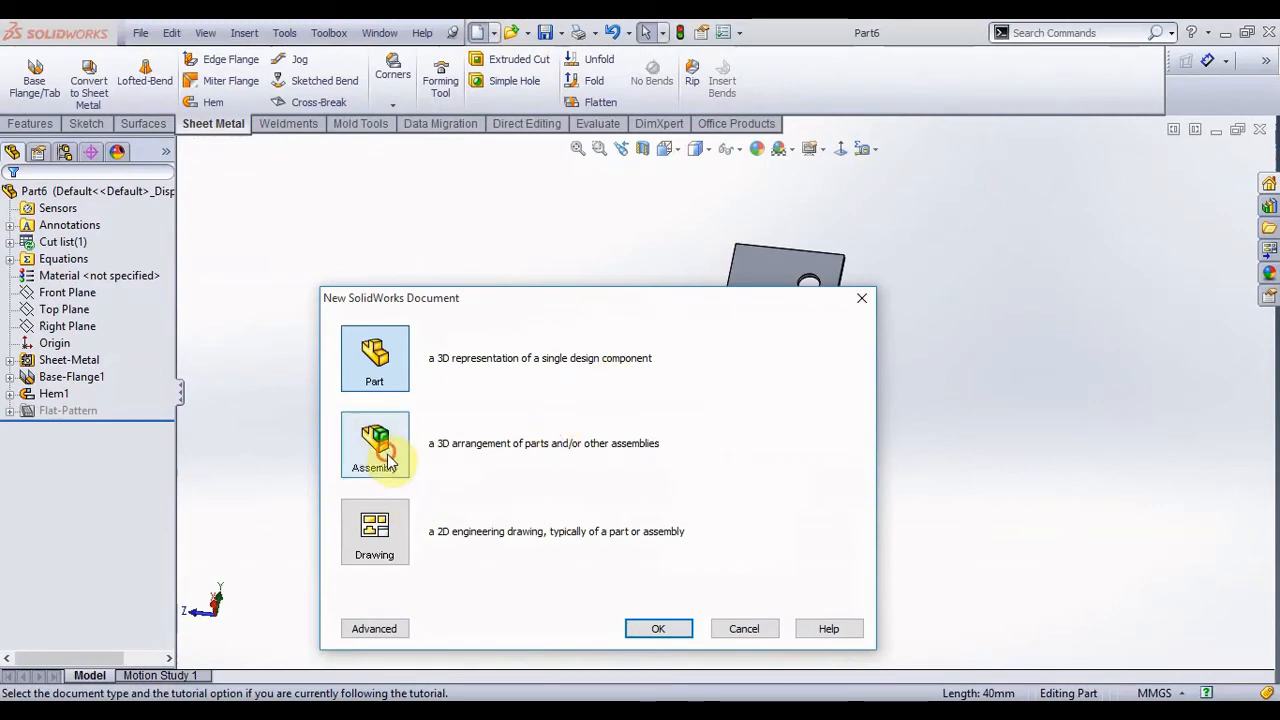
click(648, 632)
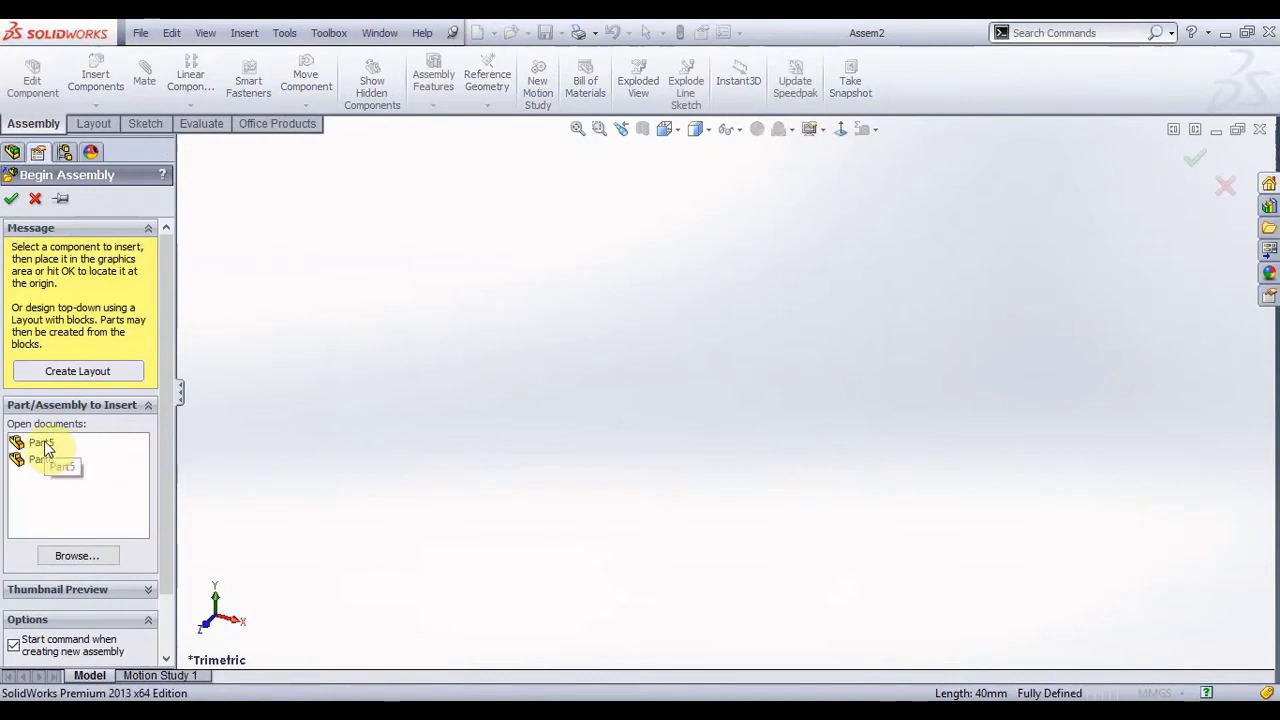
- Insert Part5 as the first component of the assembly and place Part6 beside it
click(44, 445)
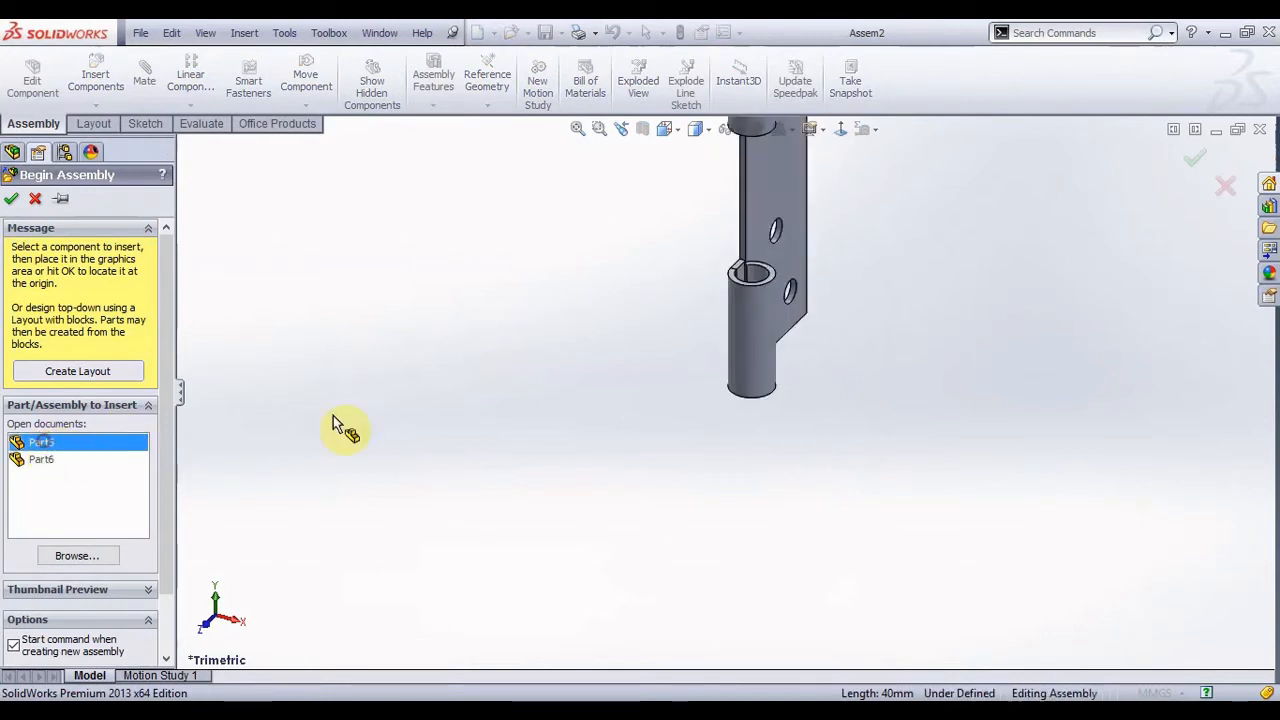
click(714, 381)
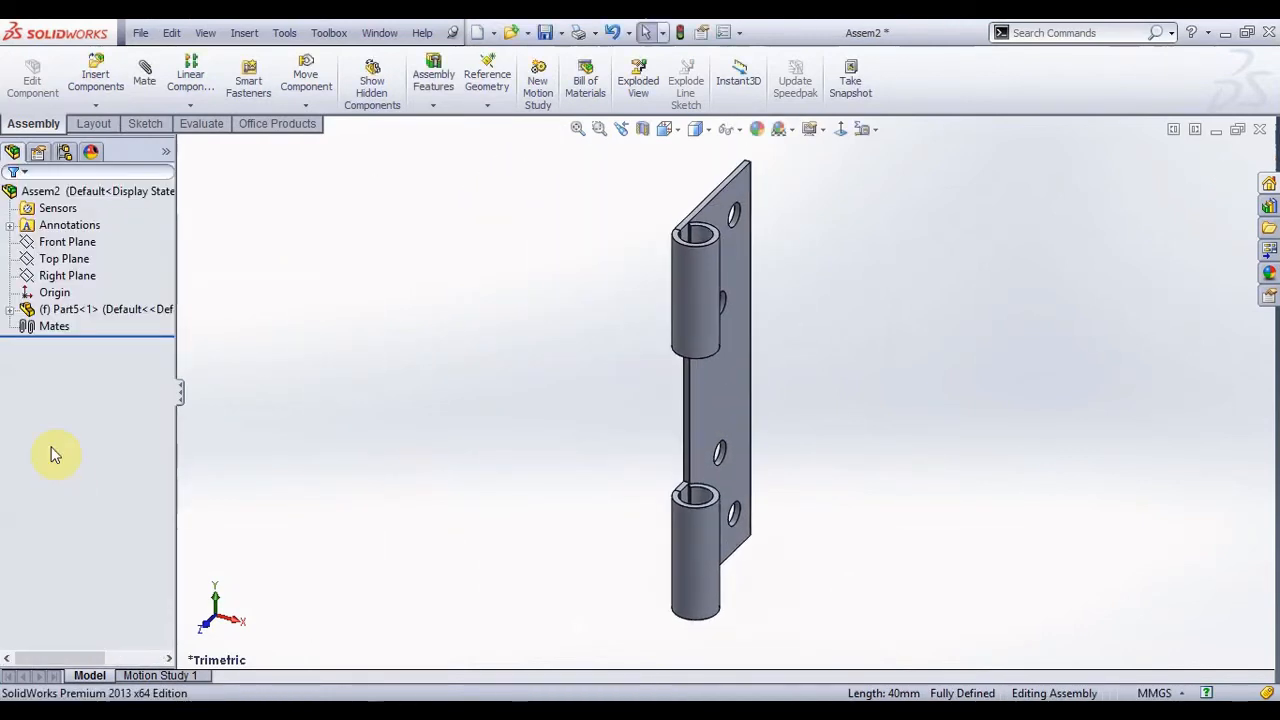
click(95, 72)
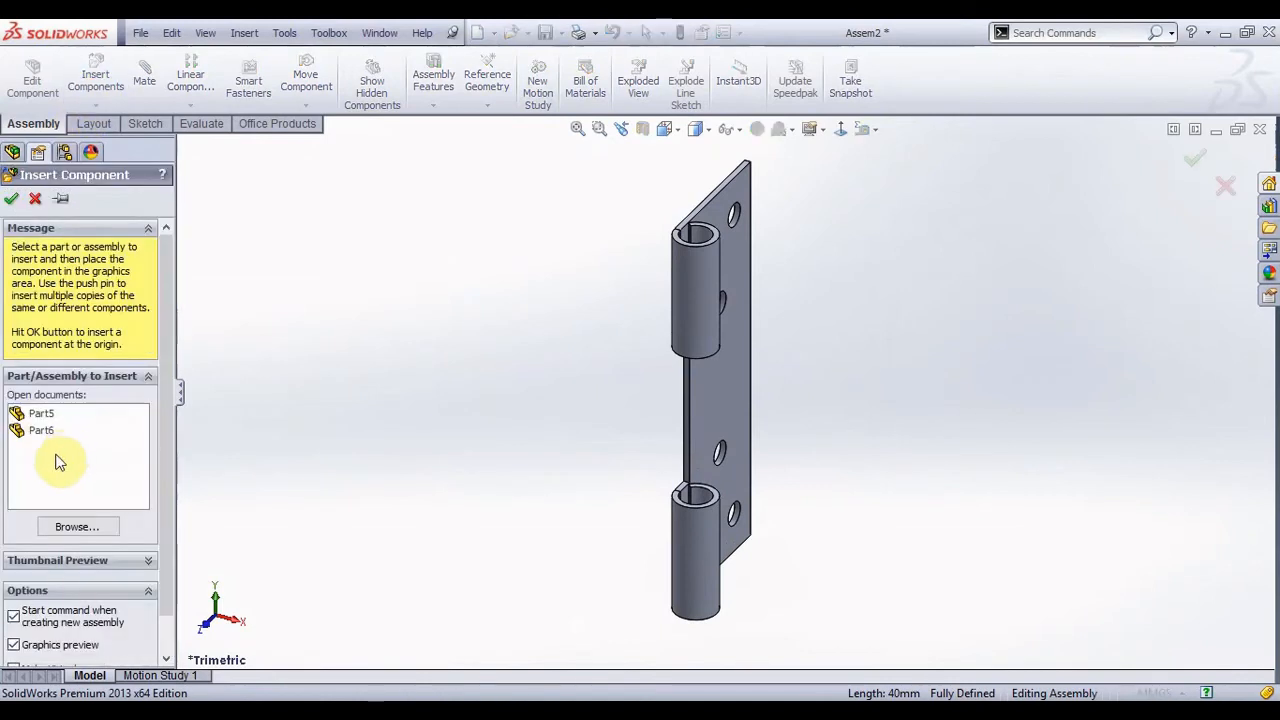
click(41, 430)
click(539, 465)
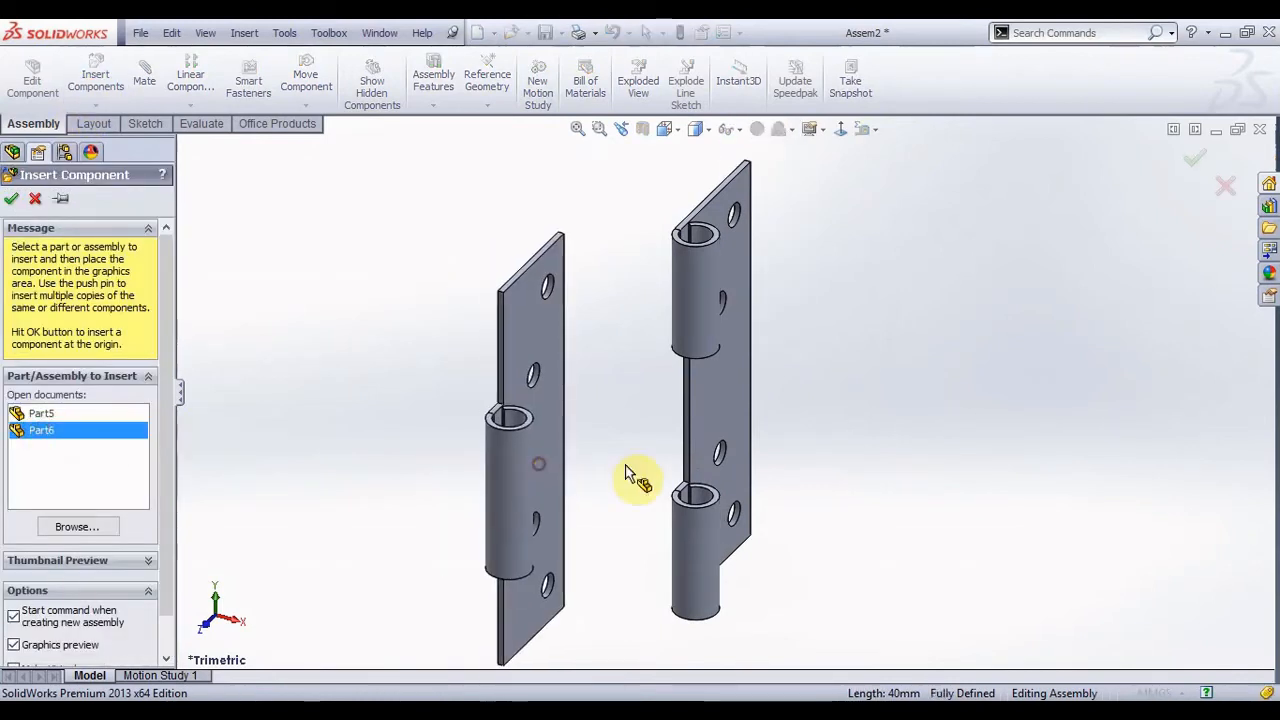
- Rotate the Part6 leaf freely until its knuckle faces the gap between Part5's two knuckles
middle_drag(694, 451, 623, 414)
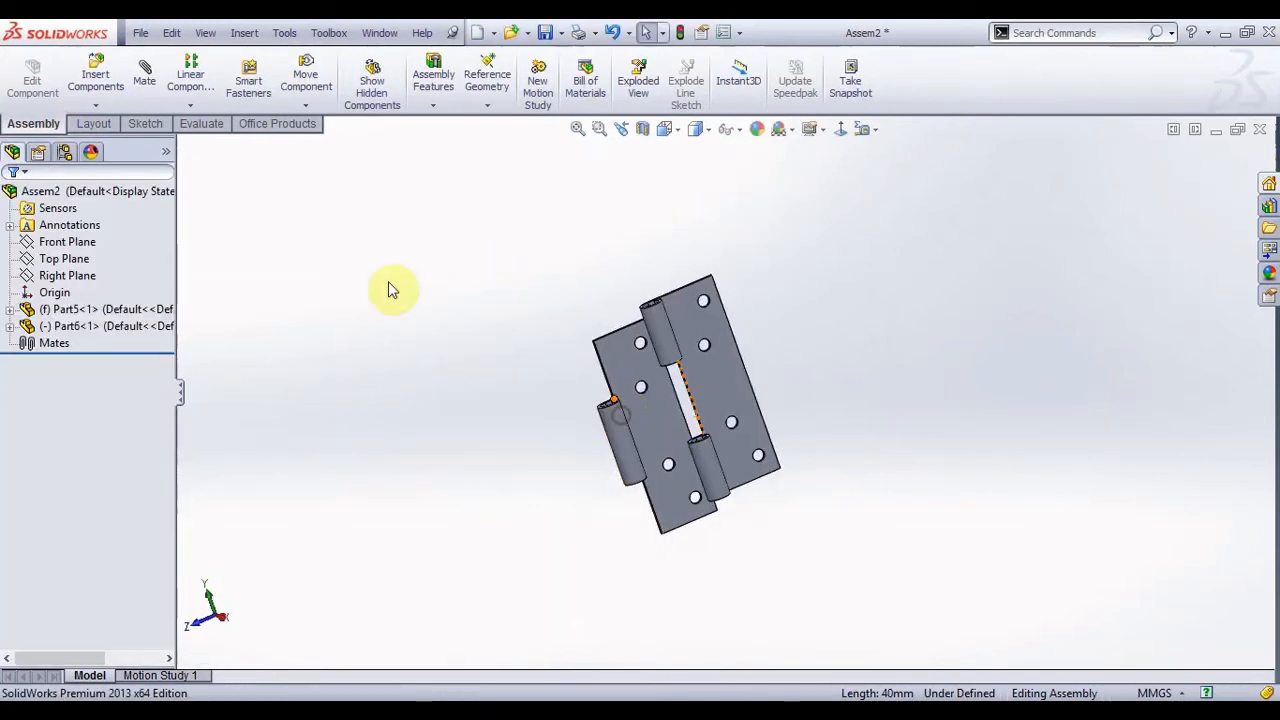
click(305, 105)
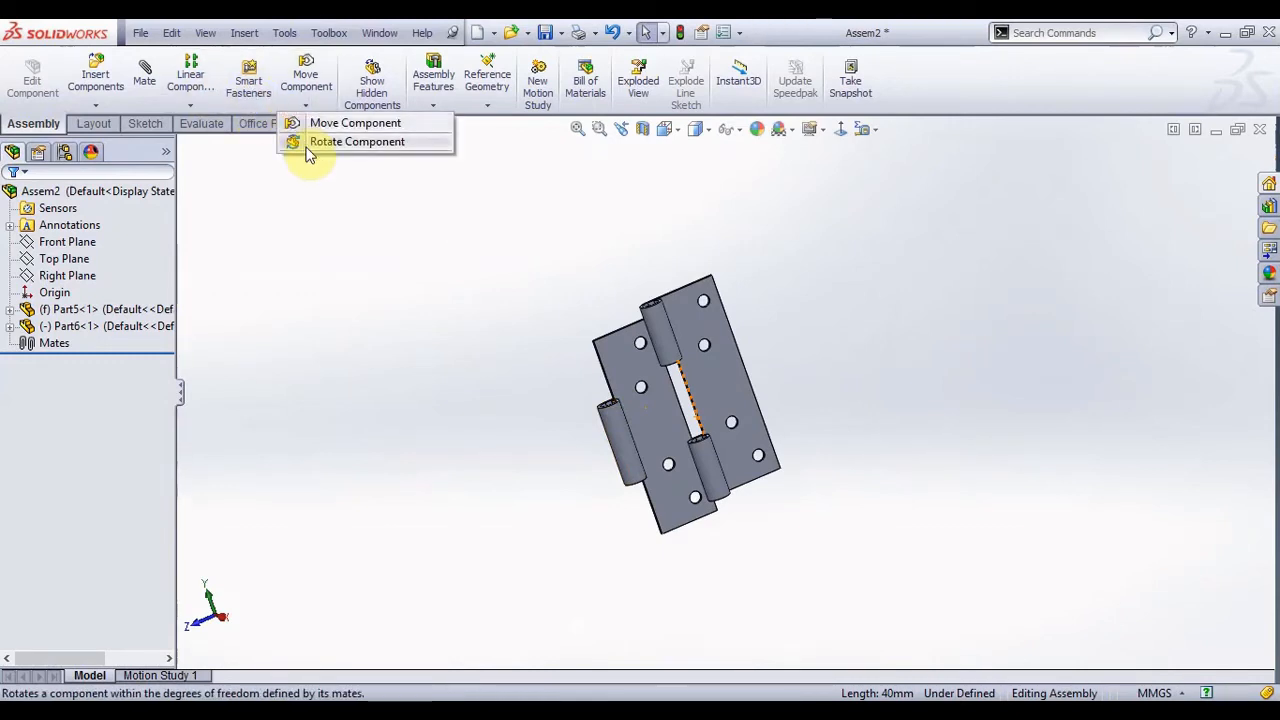
click(318, 143)
drag(663, 471, 636, 285)
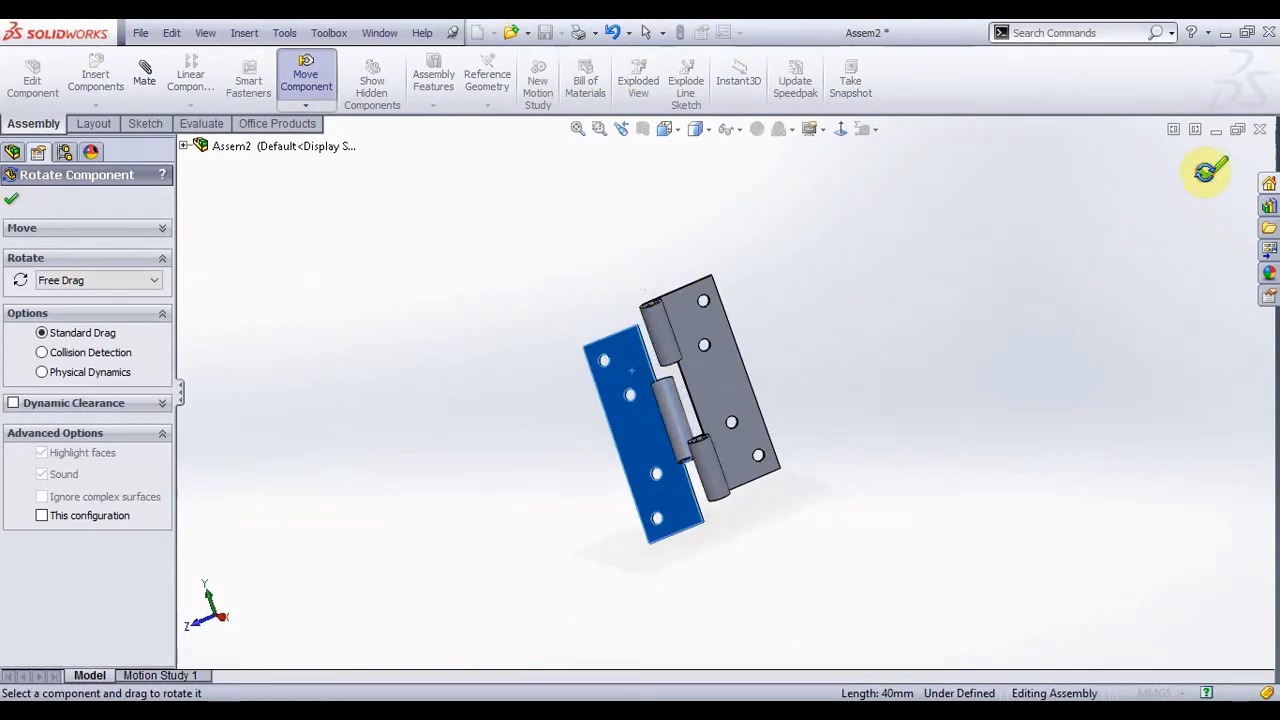
click(1207, 171)
- Start a mechanical Hinge mate with the inner knuckle faces of Part6 and Part5 as the concentric selections
scroll(702, 478, down, 4)
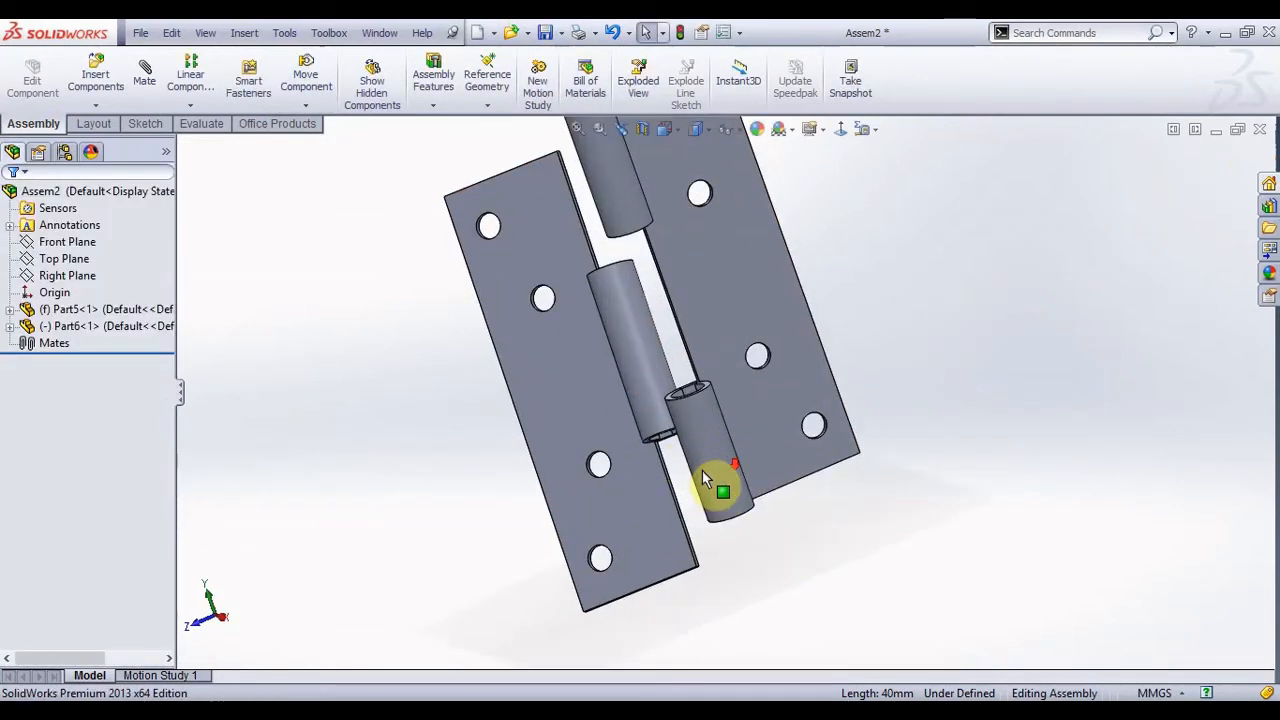
click(137, 84)
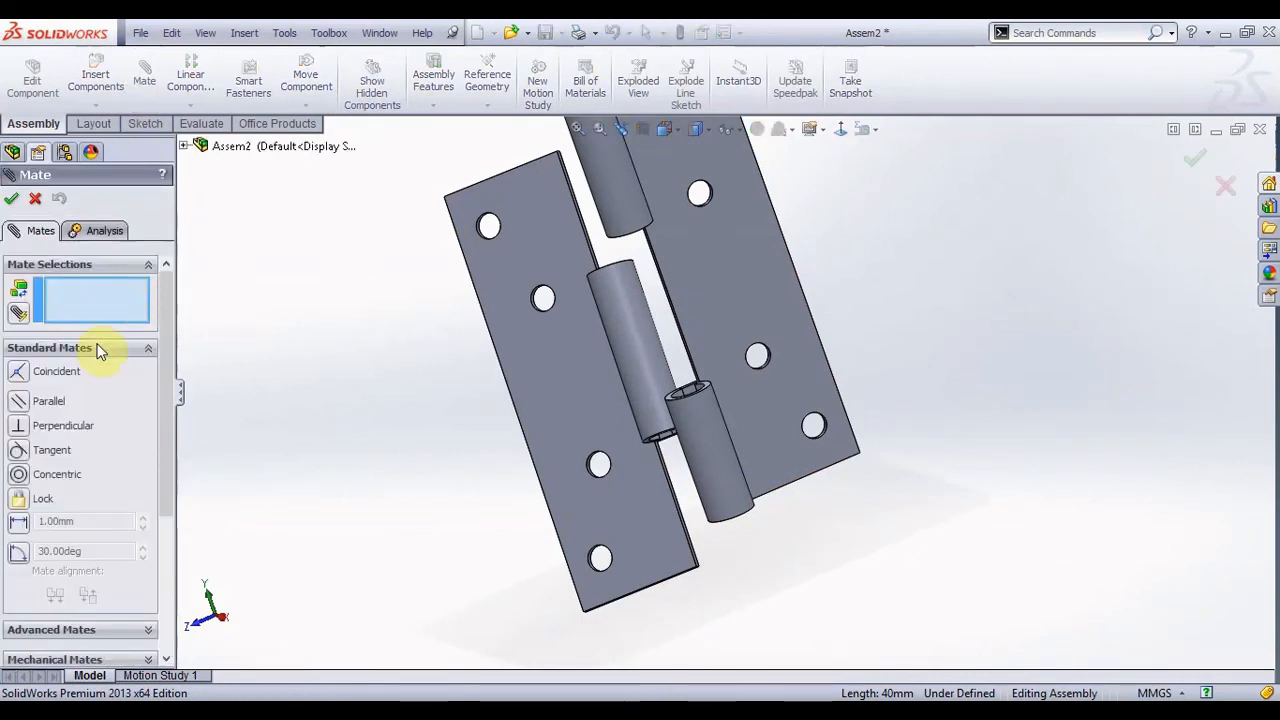
scroll(72, 492, down, 3)
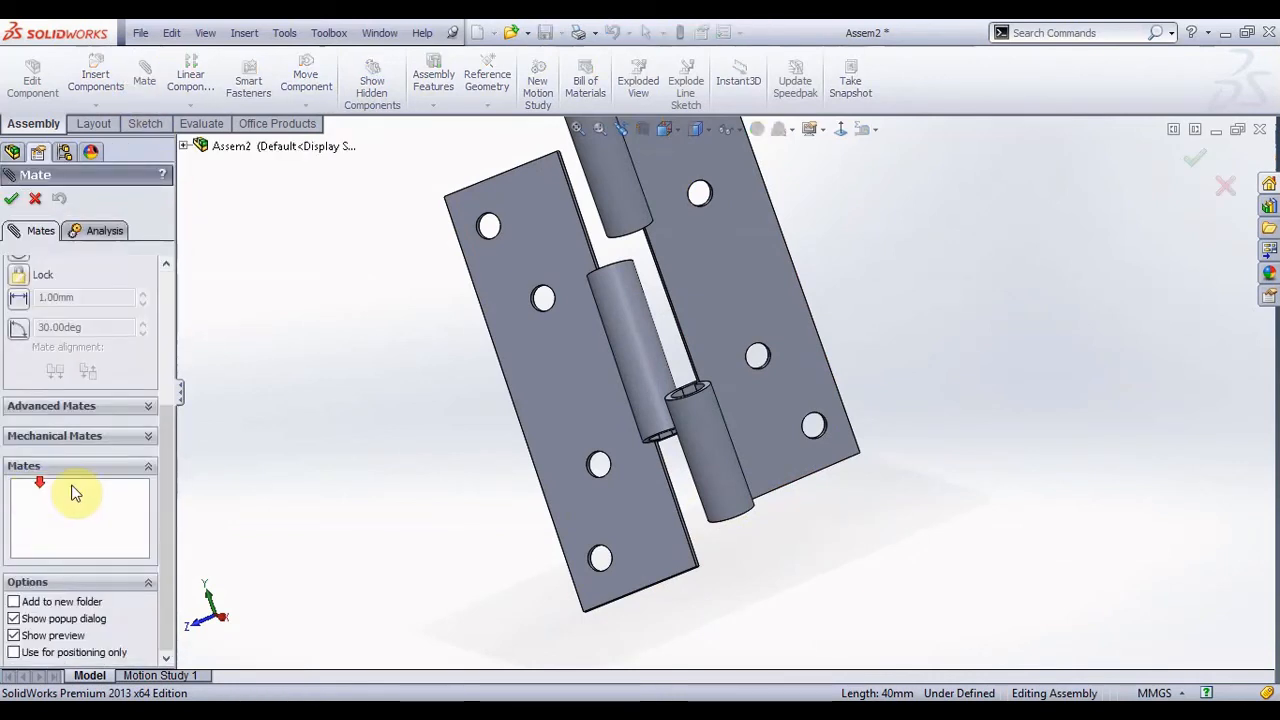
click(87, 437)
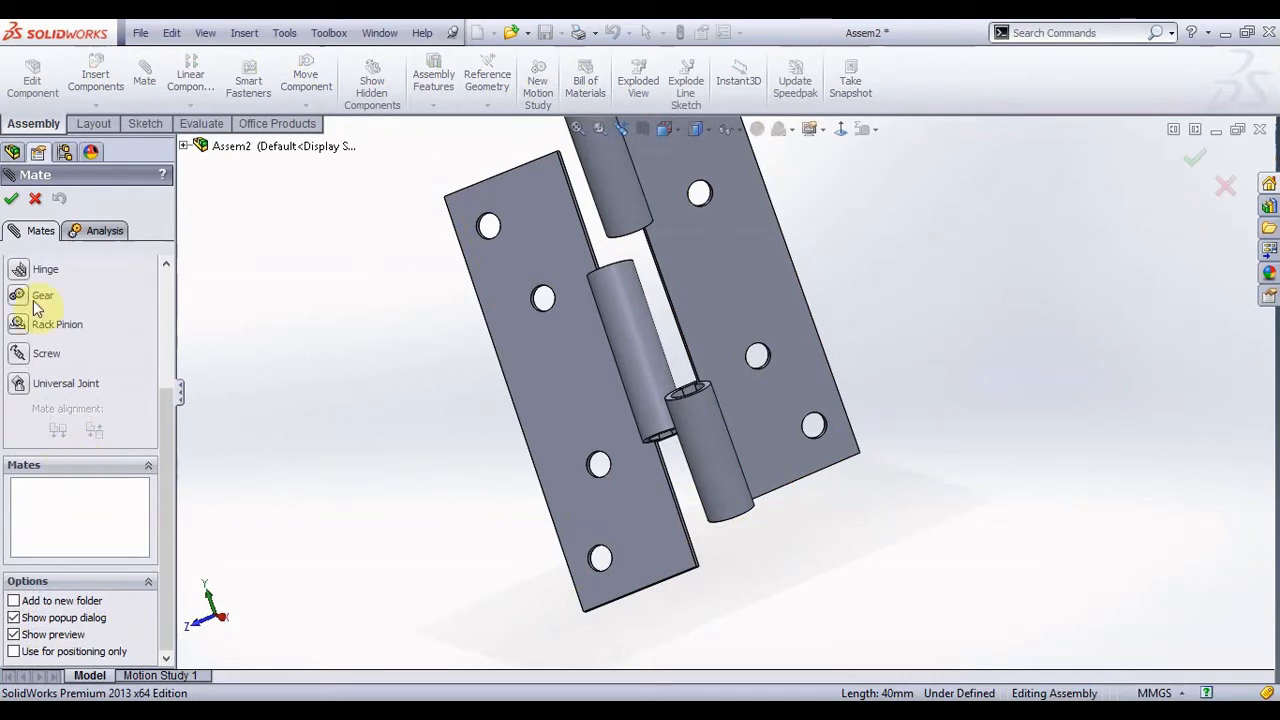
click(21, 270)
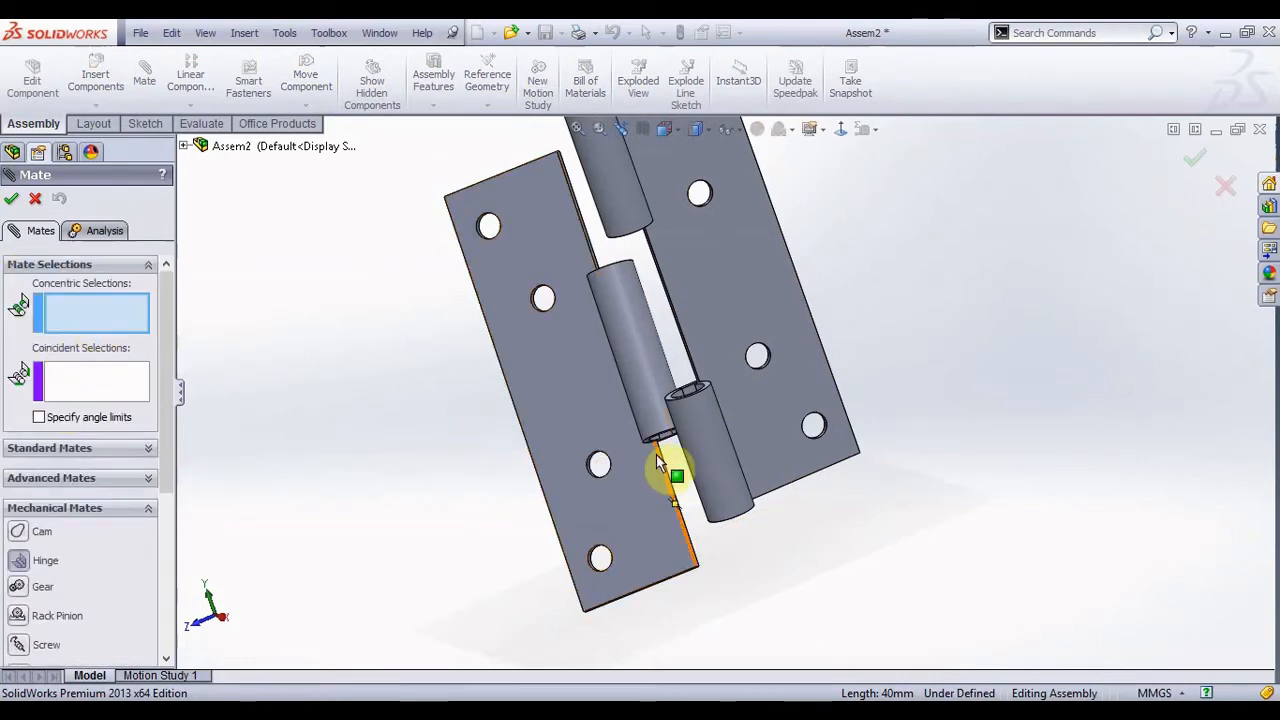
scroll(671, 452, down, 5)
scroll(671, 447, down, 2)
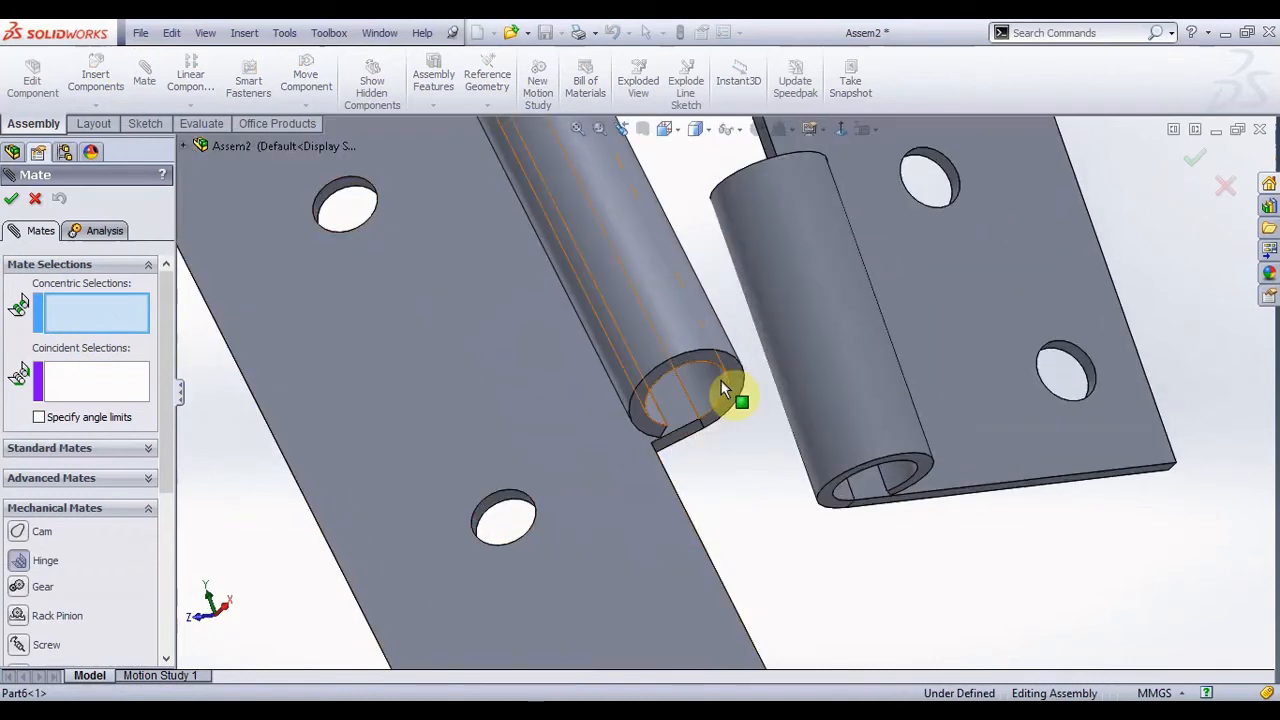
click(728, 392)
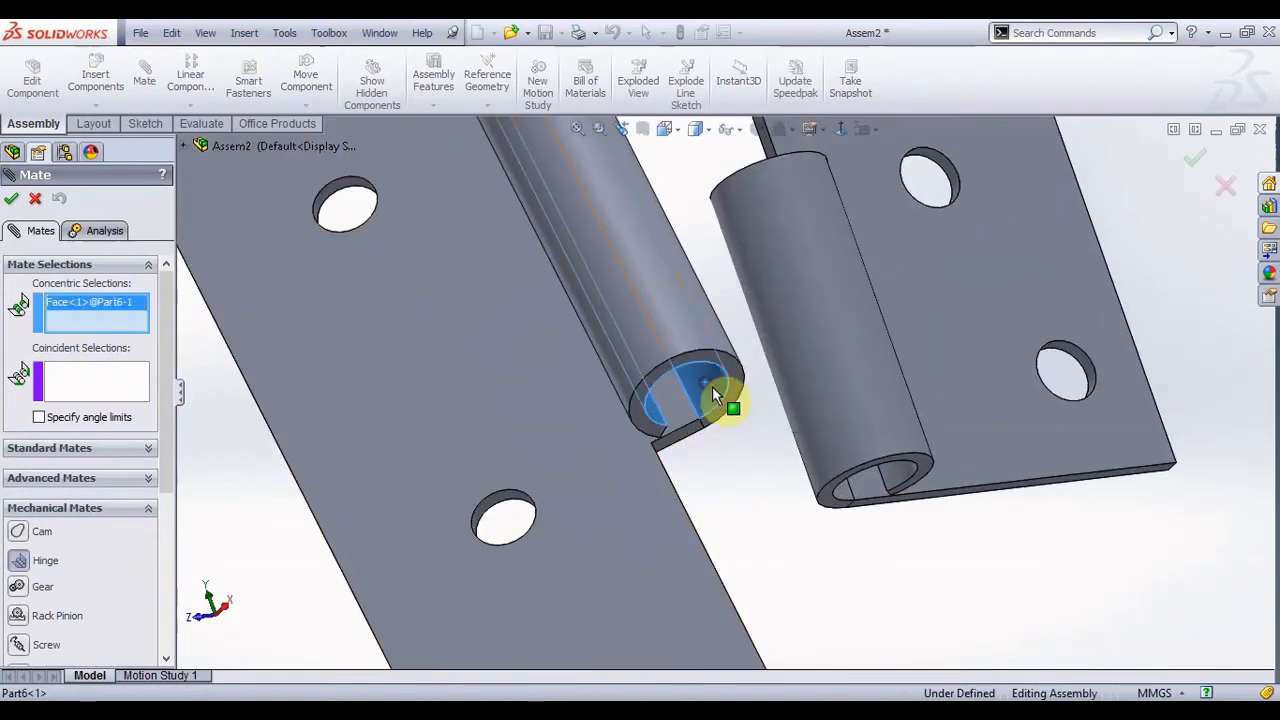
click(899, 481)
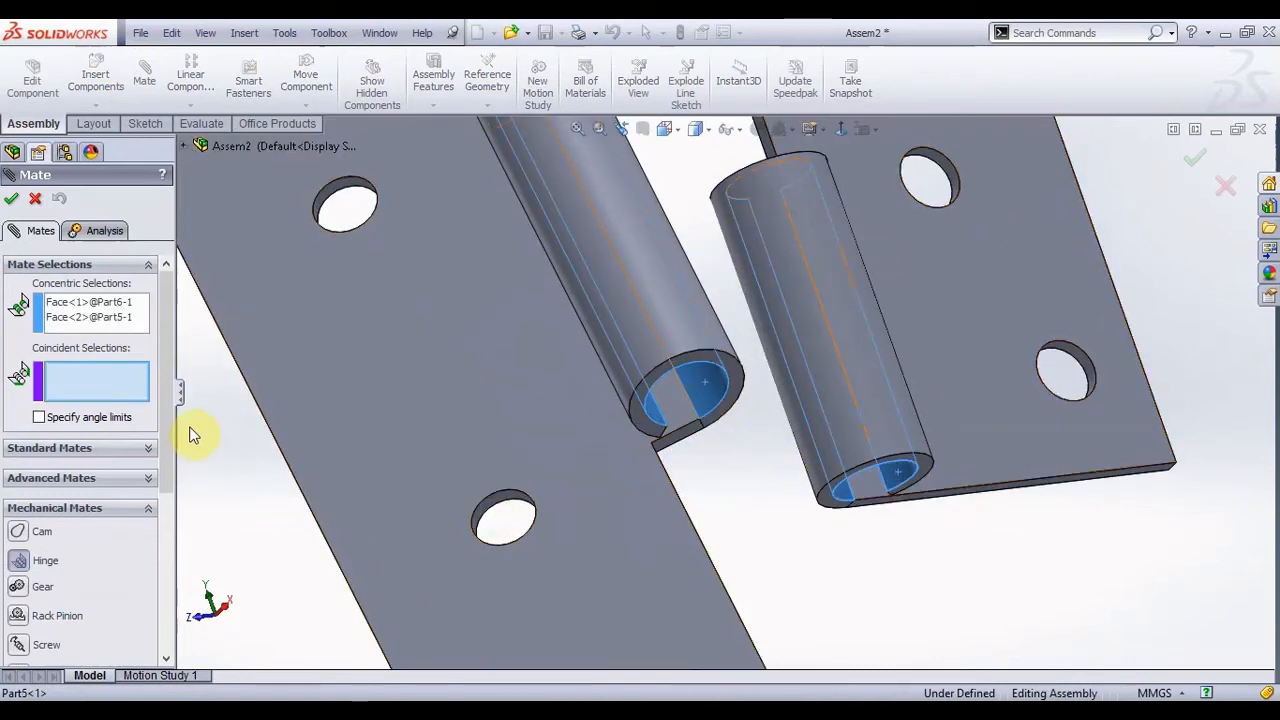
- Select the lower end face of Part6's knuckle and the adjoining end face of Part5's lower knuckle as the coincident selections
scroll(718, 390, down, 3)
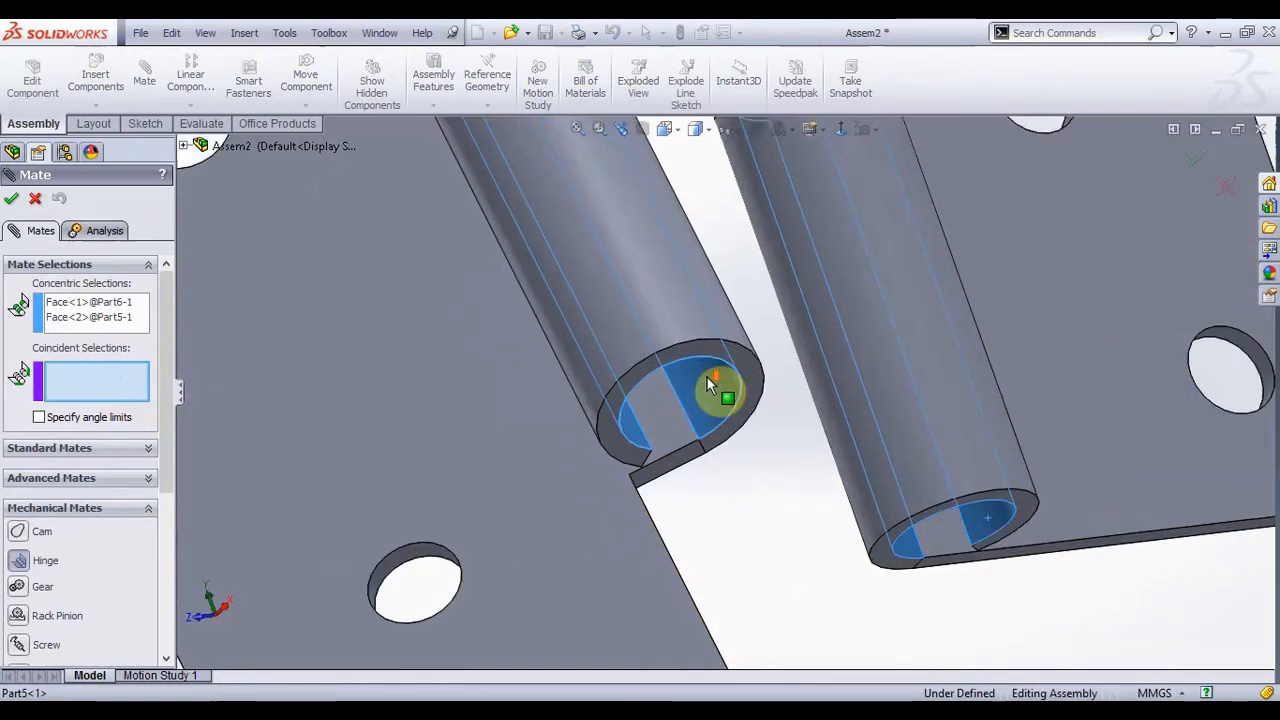
click(731, 350)
scroll(763, 346, up, 5)
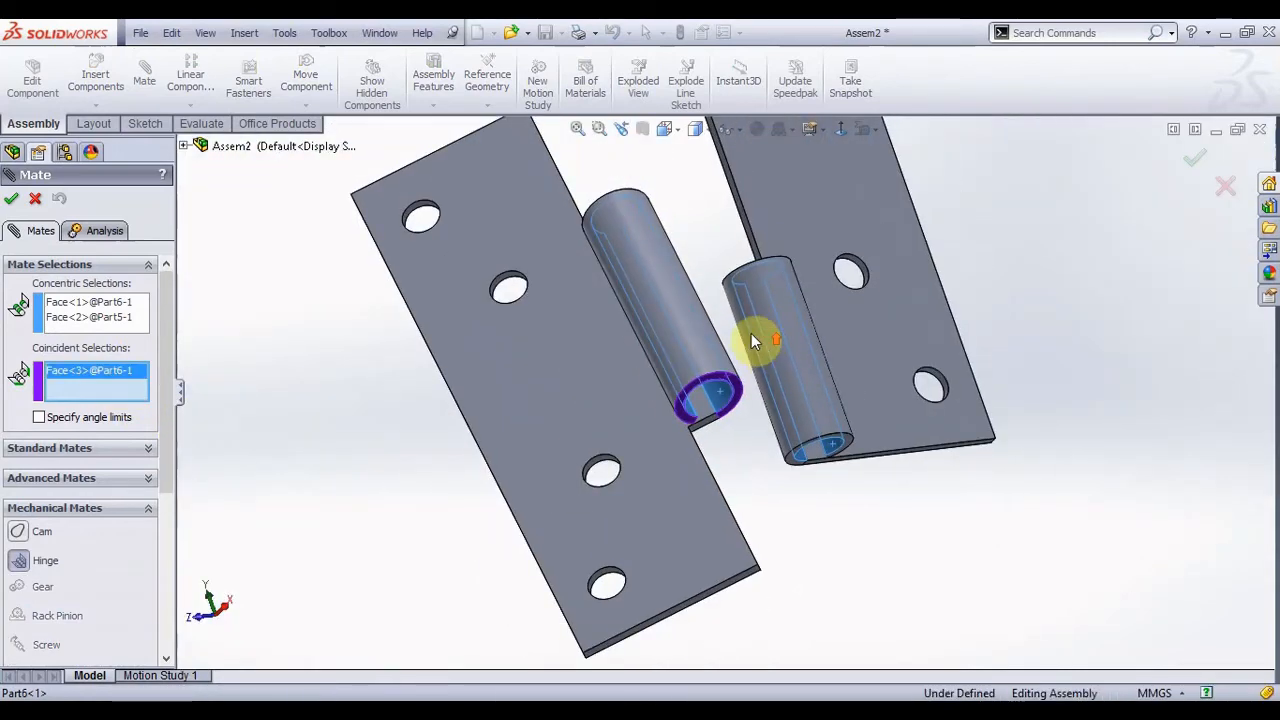
middle_drag(760, 340, 776, 482)
scroll(757, 350, down, 3)
scroll(687, 173, down, 2)
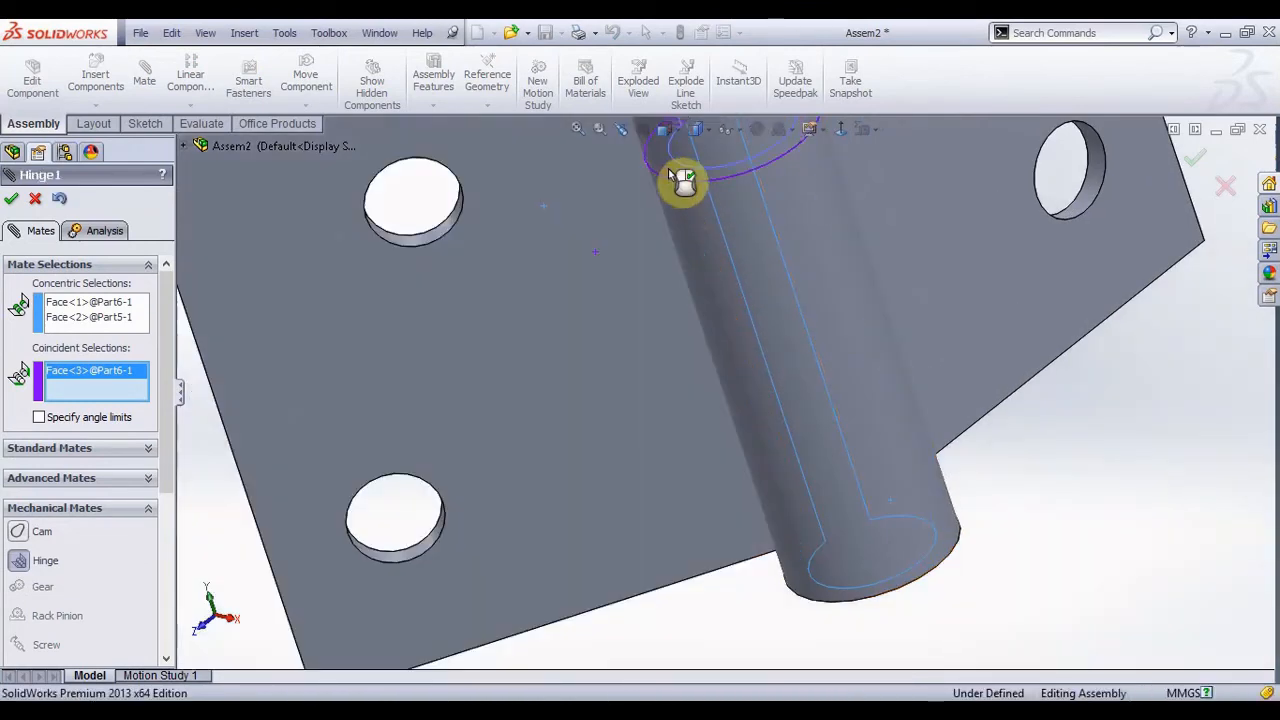
click(672, 175)
scroll(797, 300, up, 5)
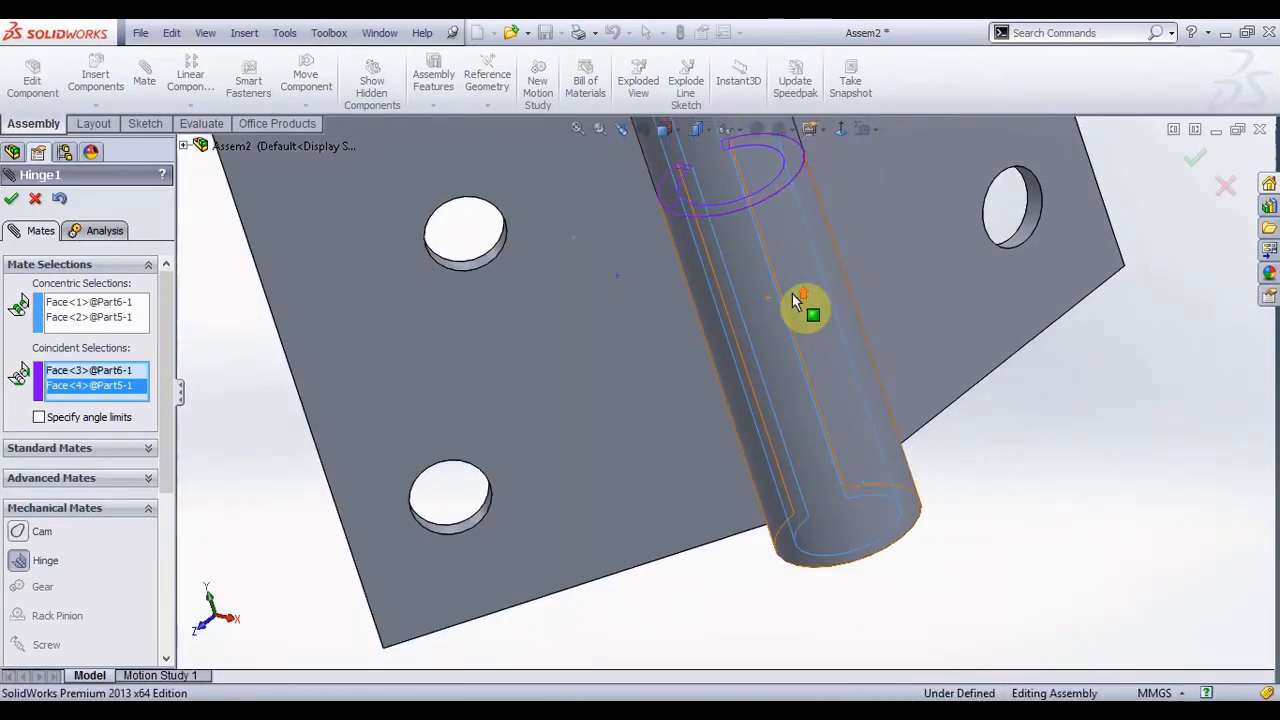
- Specify angle limits between the two leaves' flat faces with a 185 degree maximum and 0 degree minimum, and apply the hinge mate
middle_drag(783, 333, 749, 300)
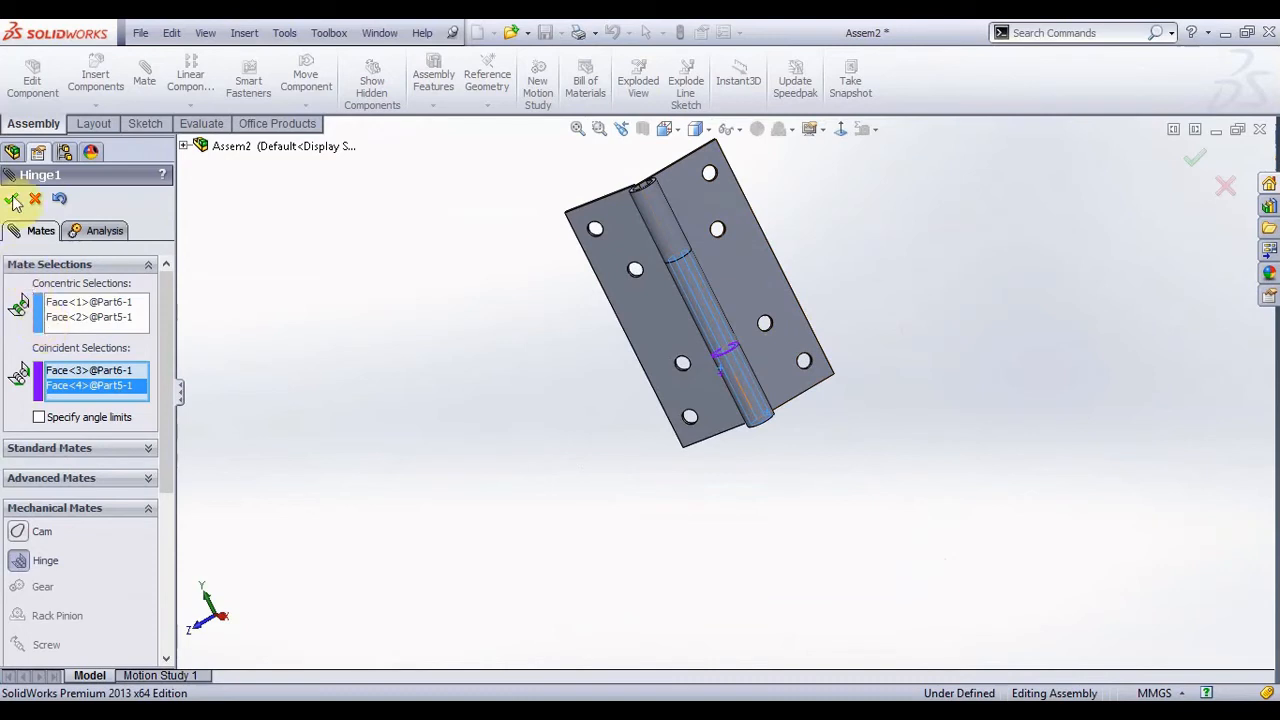
scroll(86, 468, down, 3)
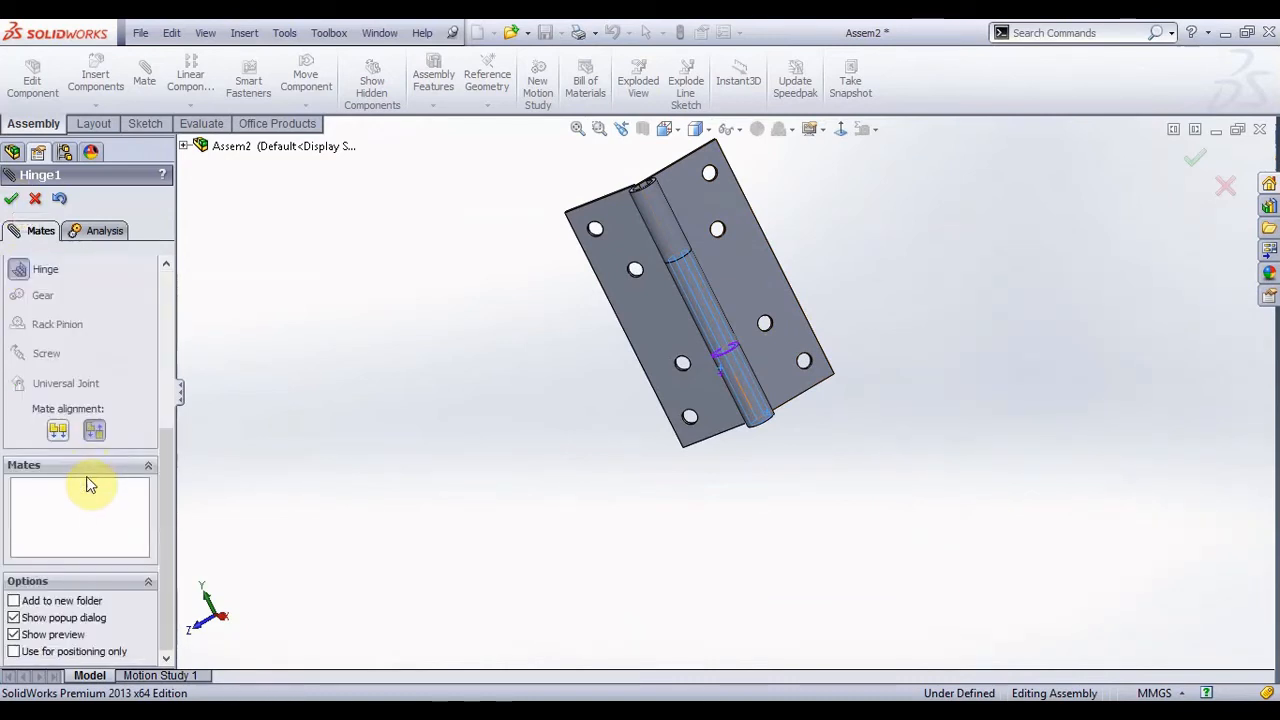
scroll(71, 463, up, 3)
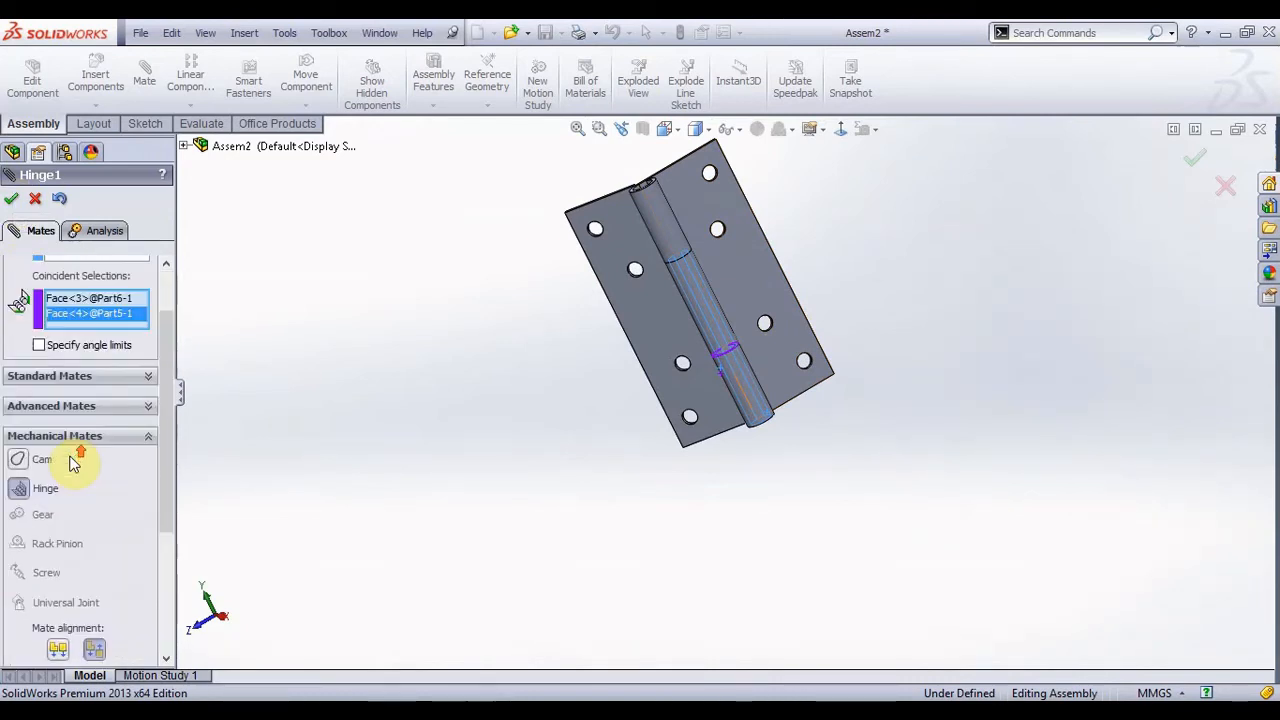
click(40, 345)
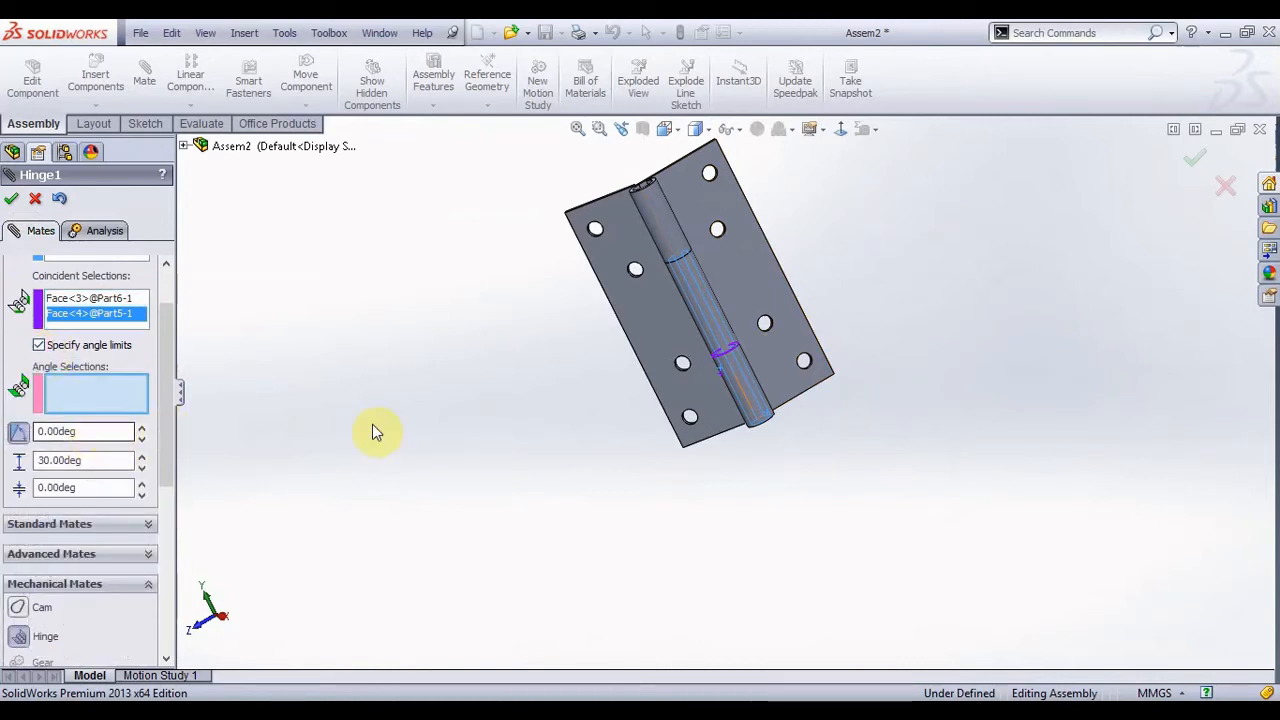
click(686, 349)
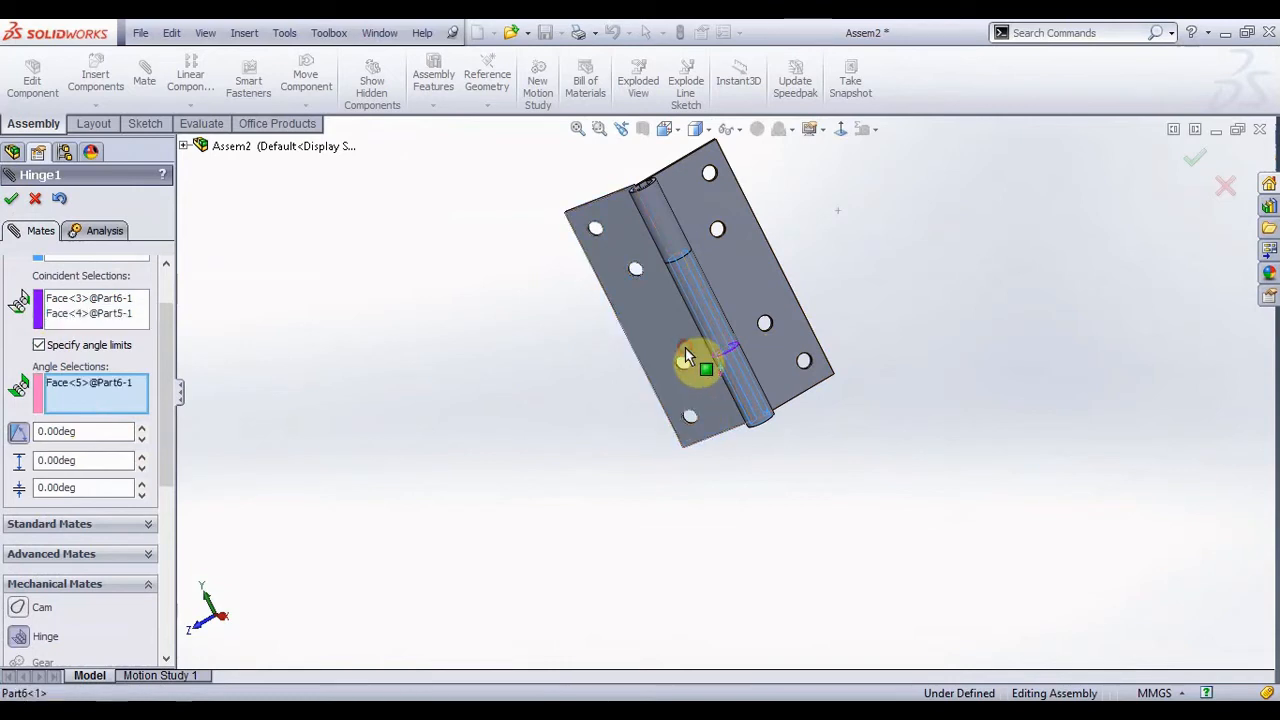
click(741, 320)
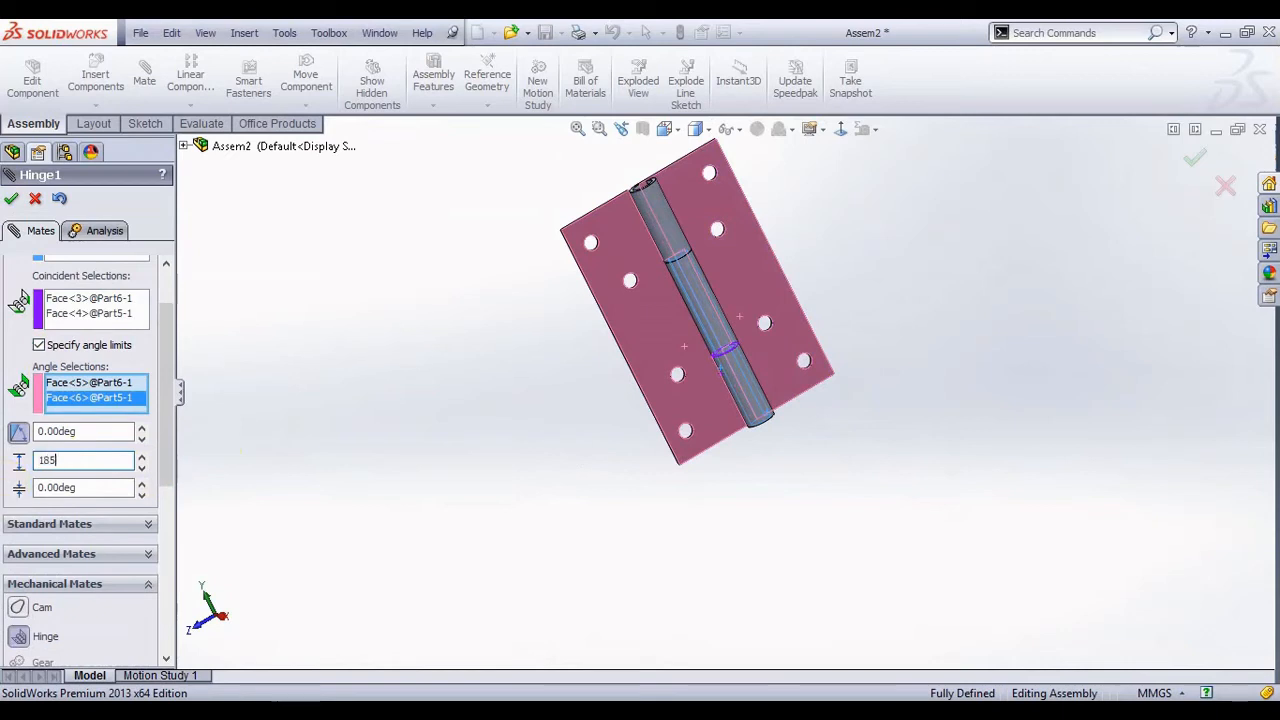
click(11, 199)
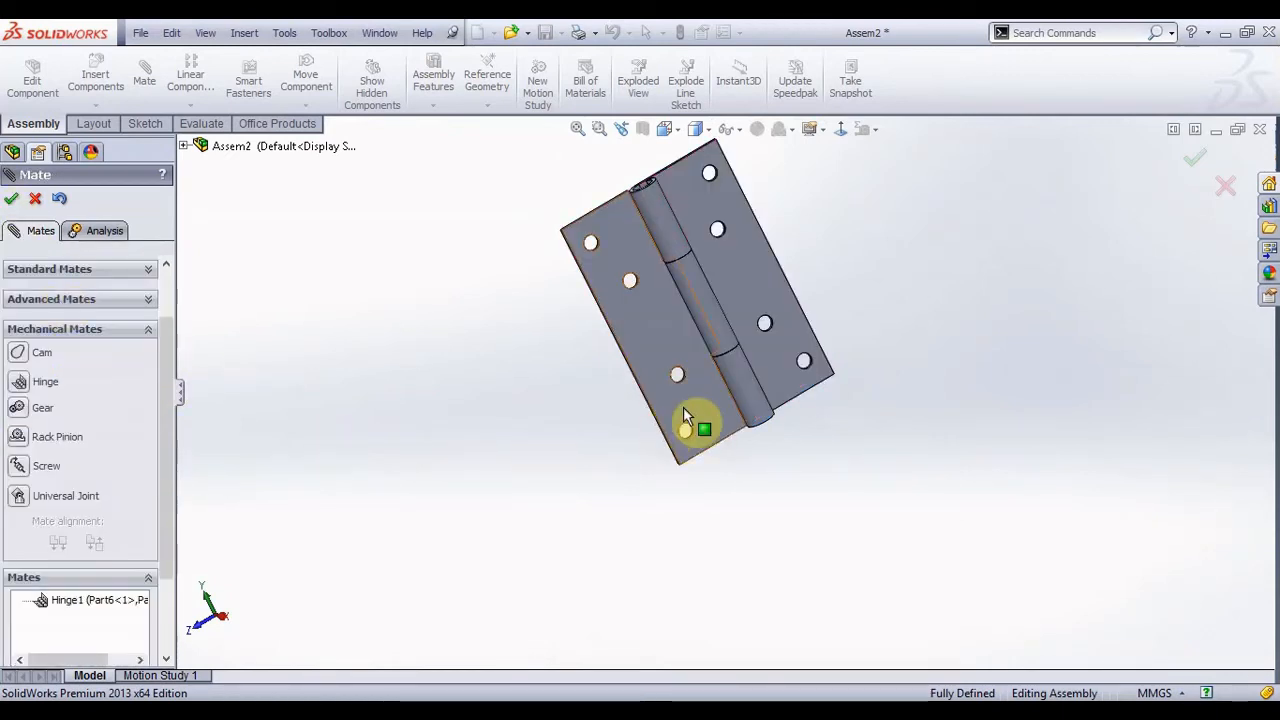
- Fold the Part6 leaf over onto the Part5 leaf about the knuckle axis and finish mating
drag(683, 407, 838, 330)
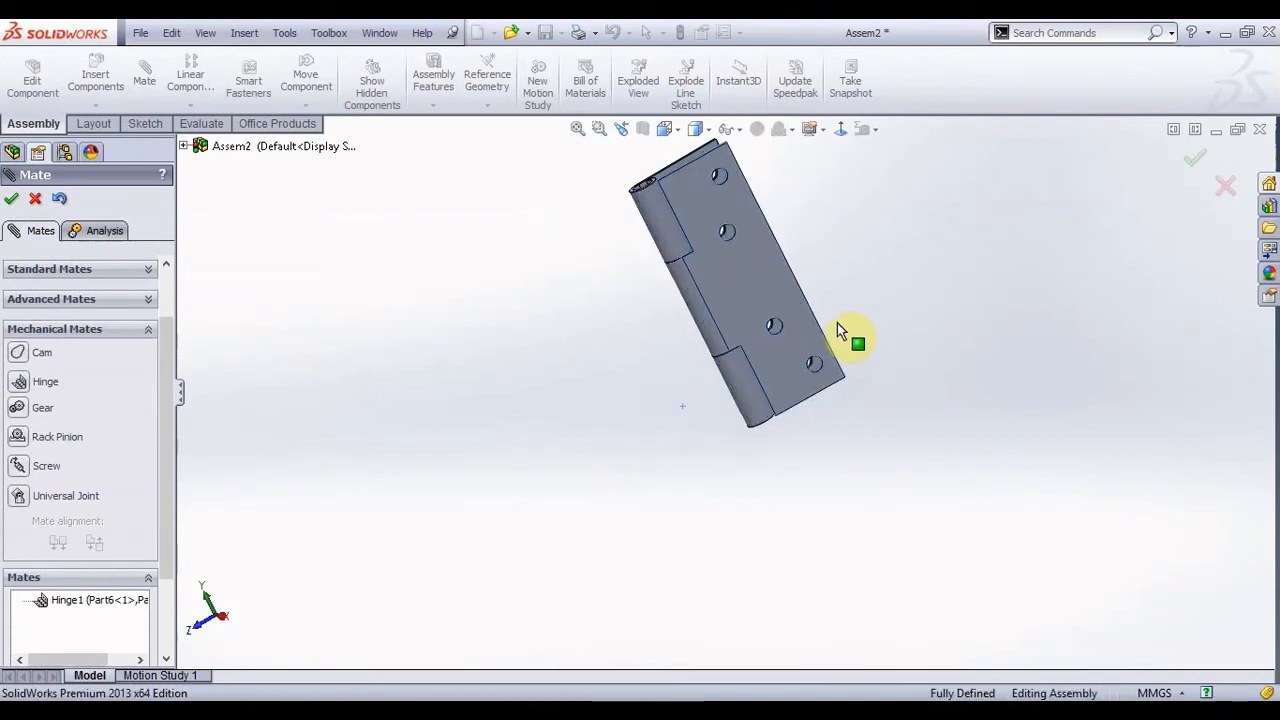
scroll(790, 403, up, 4)
middle_drag(758, 415, 700, 308)
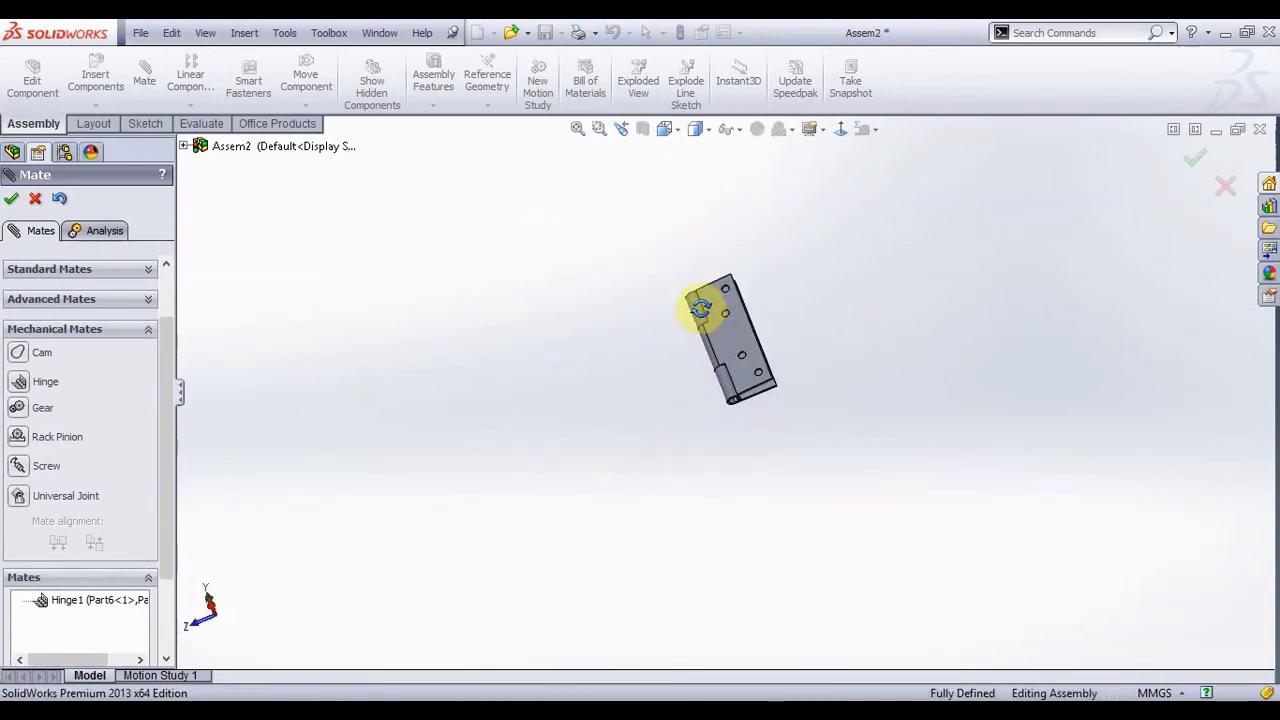
scroll(768, 413, down, 3)
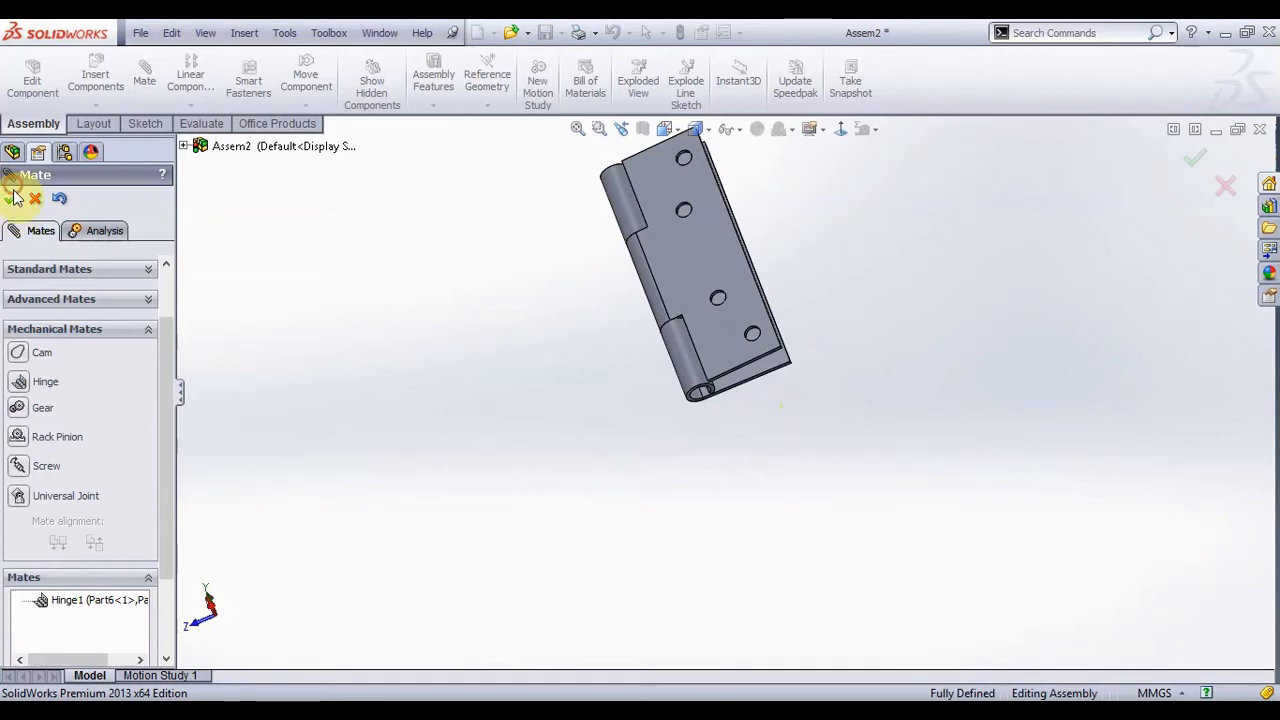
click(13, 198)
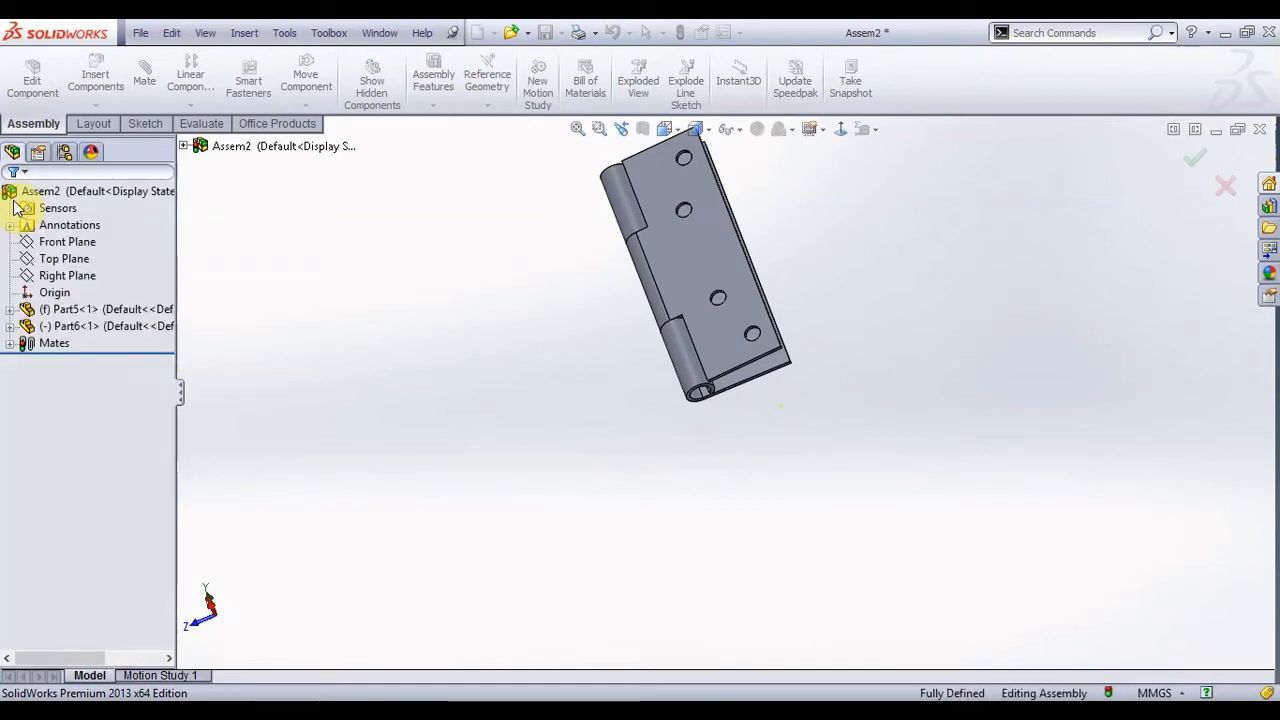
- Swing the Part6 leaf about the knuckle axis to check the hinge motion
scroll(758, 330, down, 3)
scroll(757, 349, up, 3)
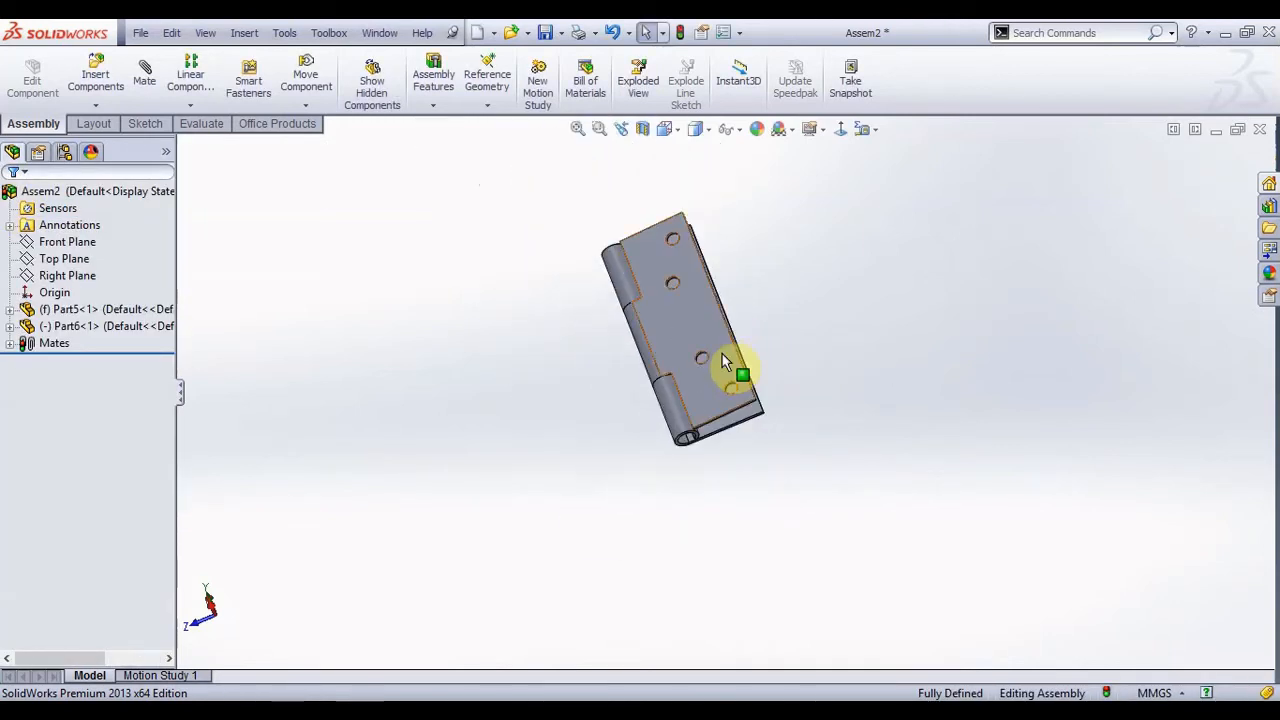
click(662, 350)
drag(660, 350, 543, 418)
- Create a new part document
click(478, 33)
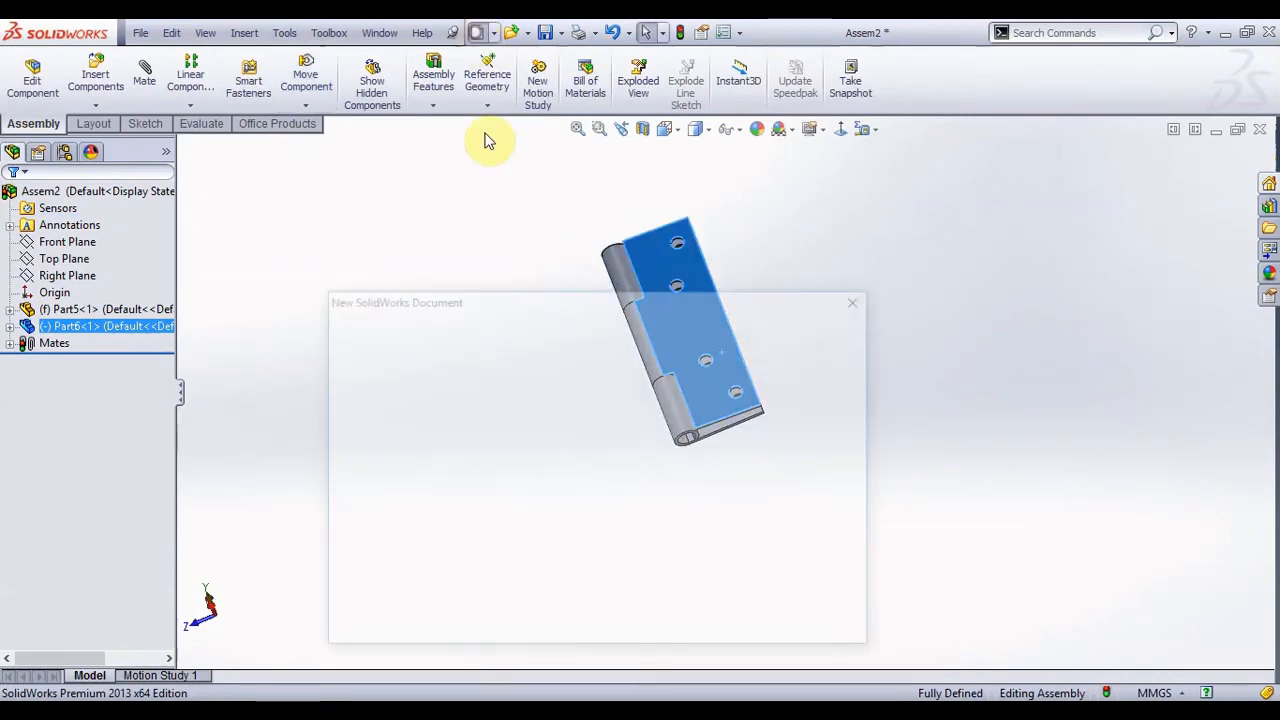
click(374, 357)
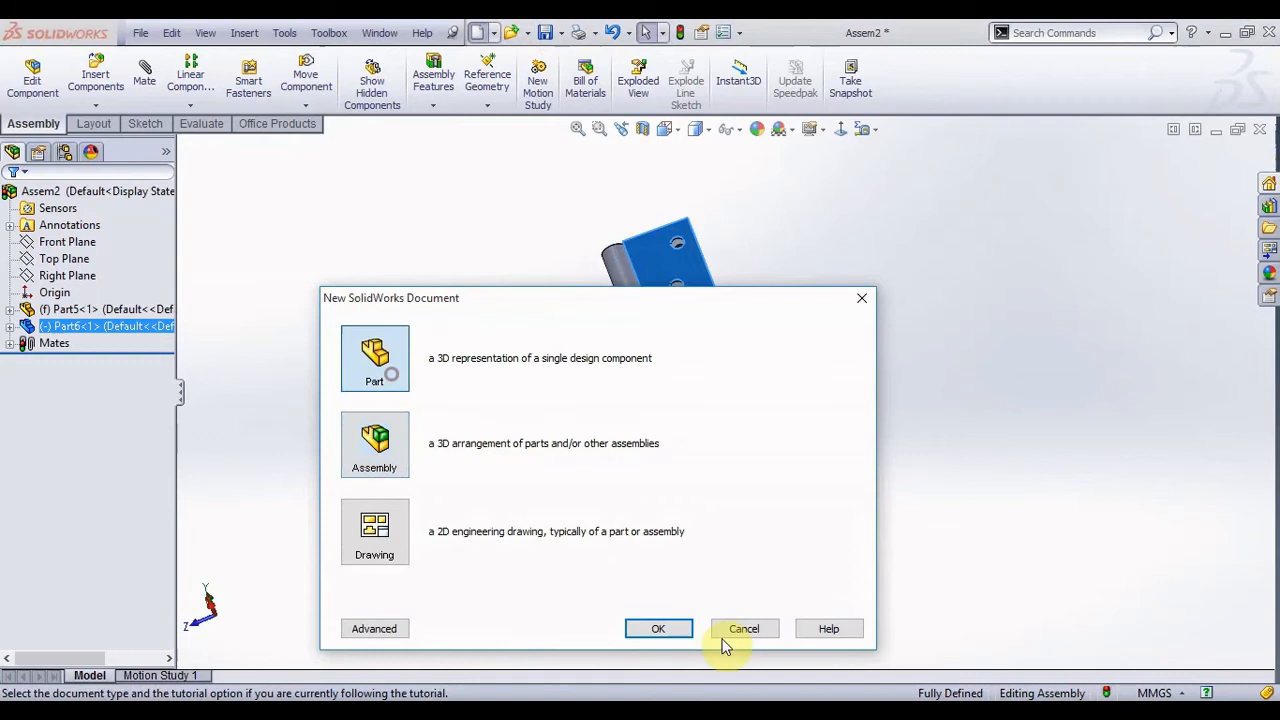
click(658, 628)
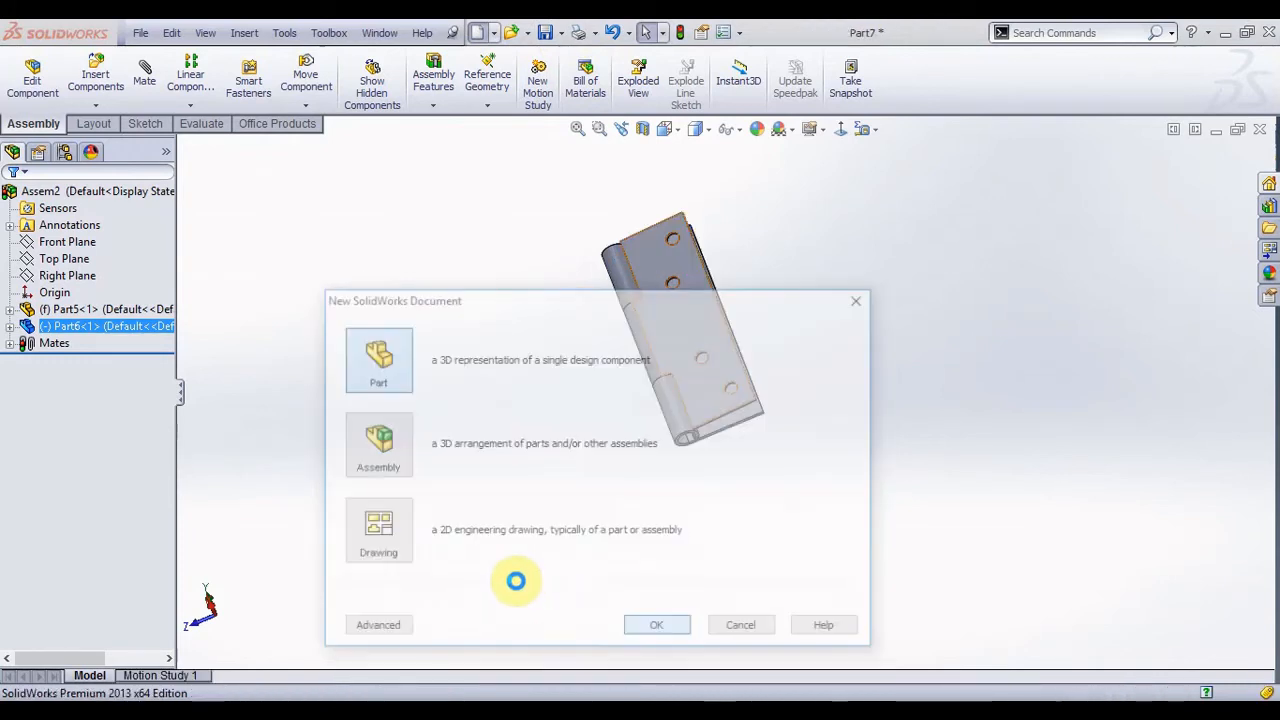
click(90, 280)
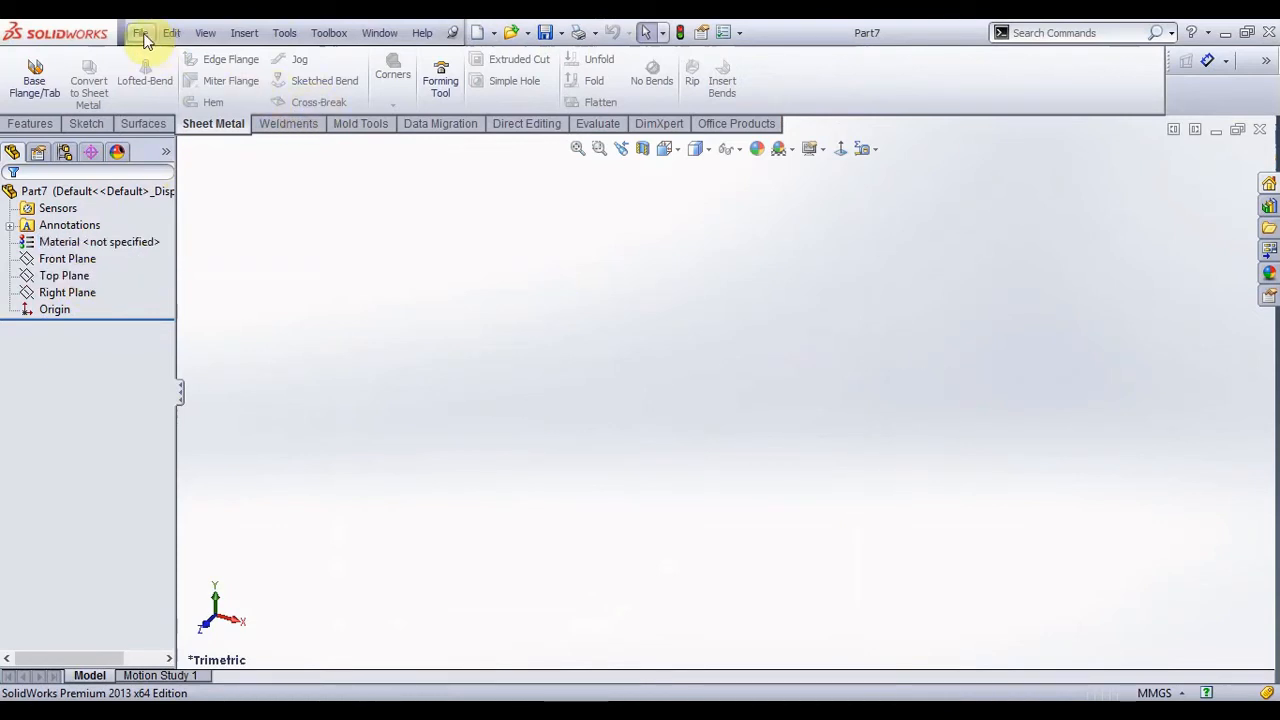
- Sketch a closed upright rectangle about 121 mm tall and 11 mm wide on the Right Plane, starting at the origin
click(76, 124)
click(78, 290)
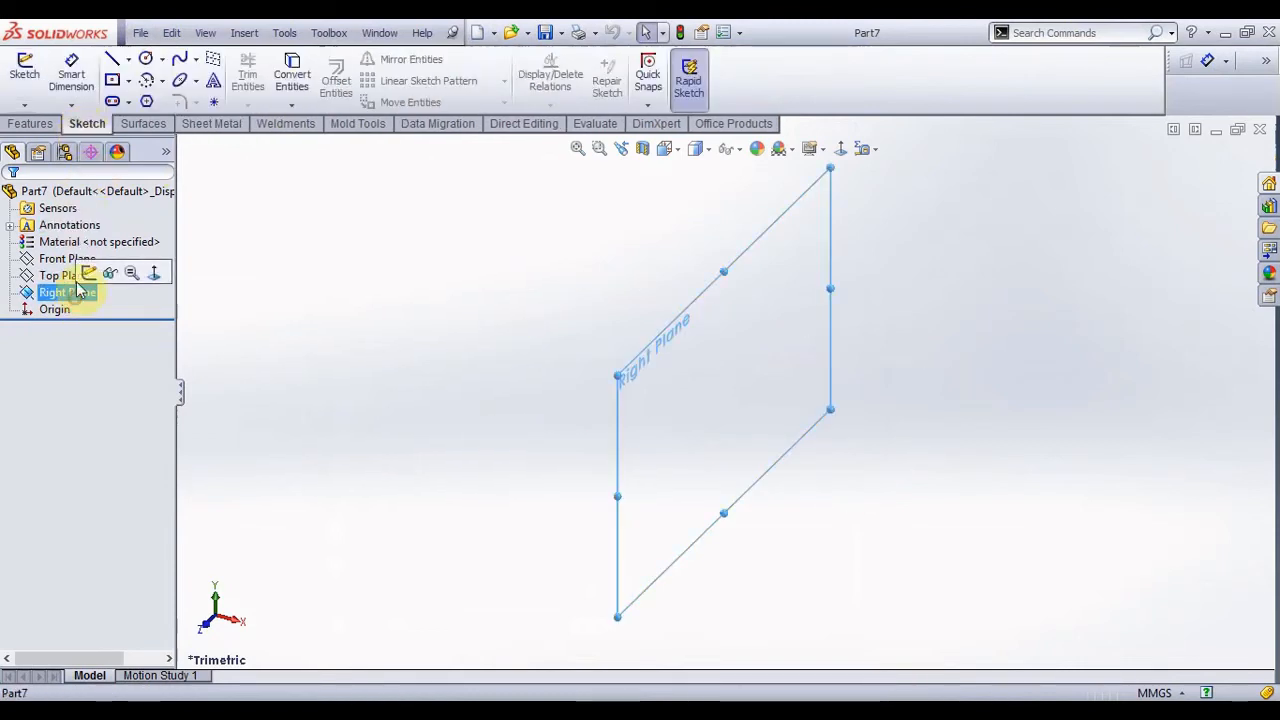
click(89, 273)
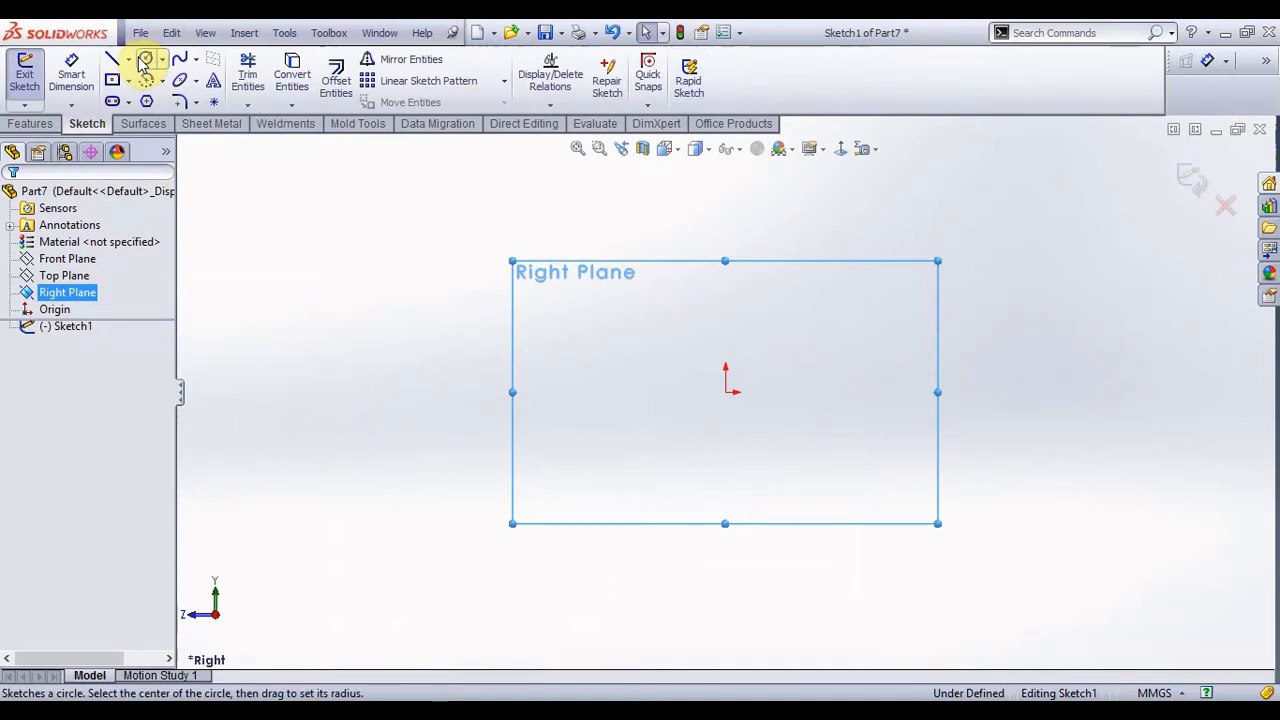
click(112, 62)
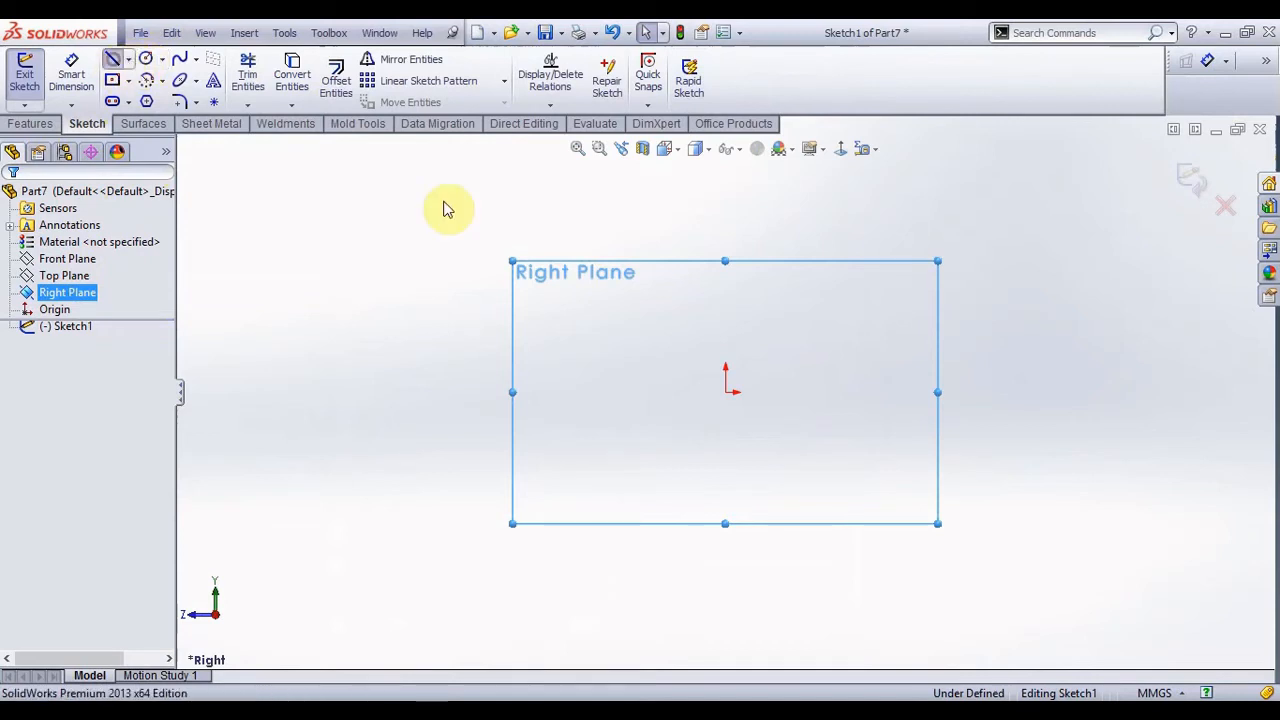
click(730, 391)
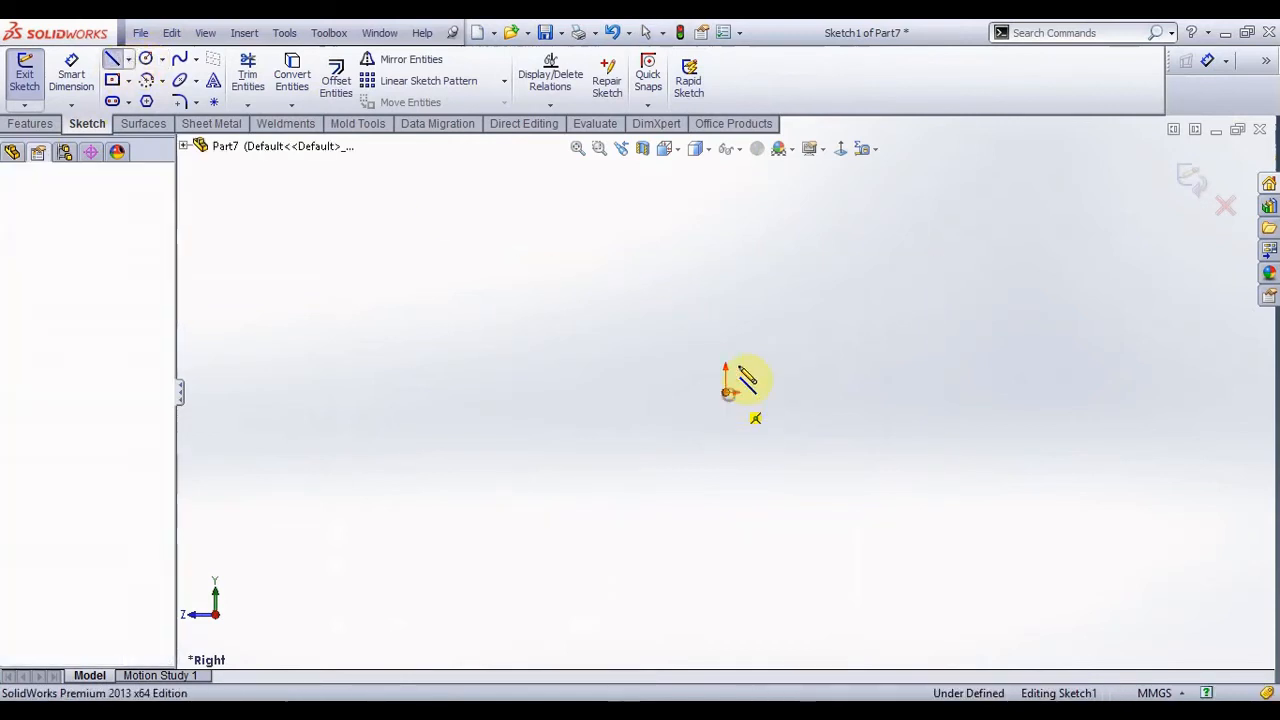
click(725, 226)
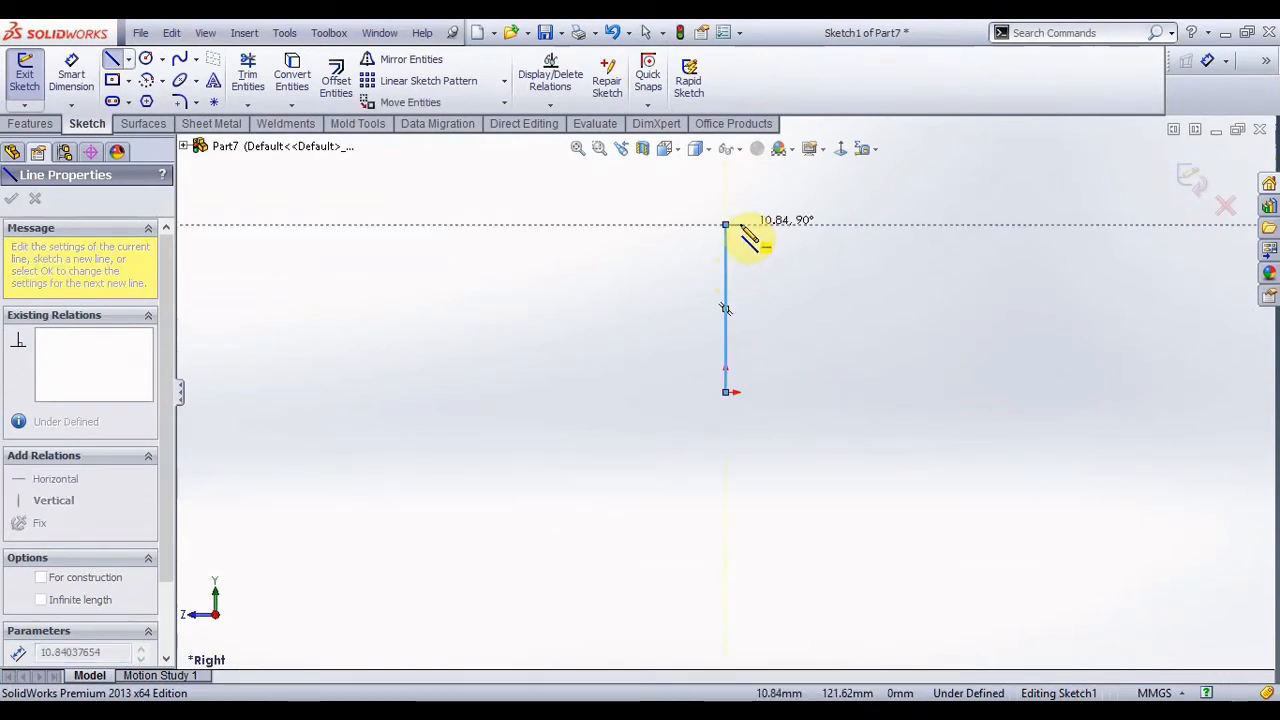
click(740, 226)
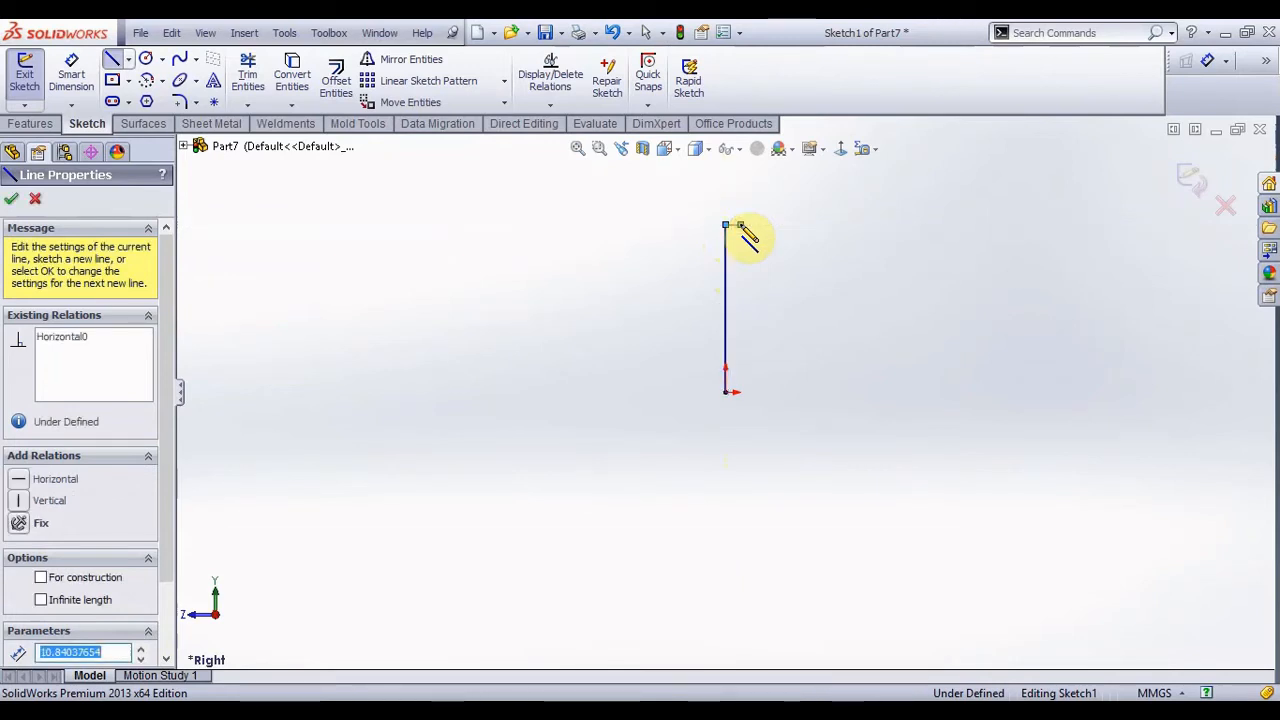
click(740, 392)
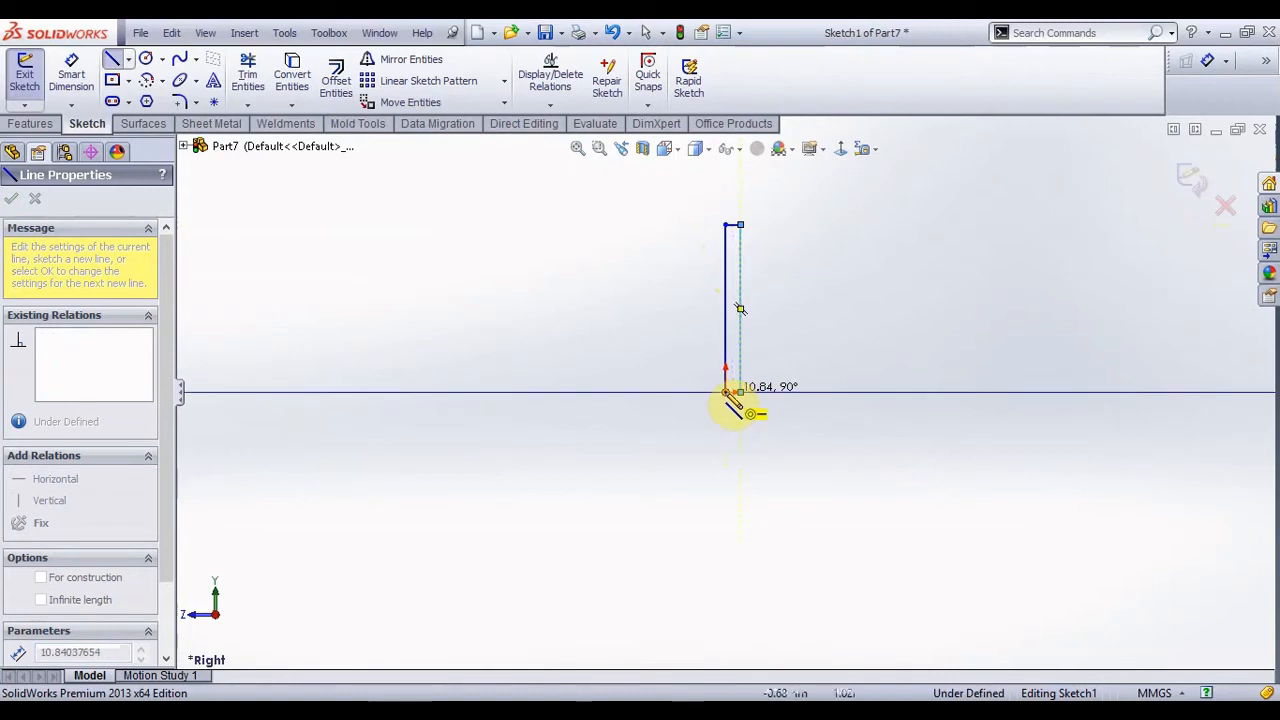
click(727, 392)
key(Escape)
- Dimension the rectangle's long vertical edge through the origin to 100 mm
scroll(715, 222, down, 5)
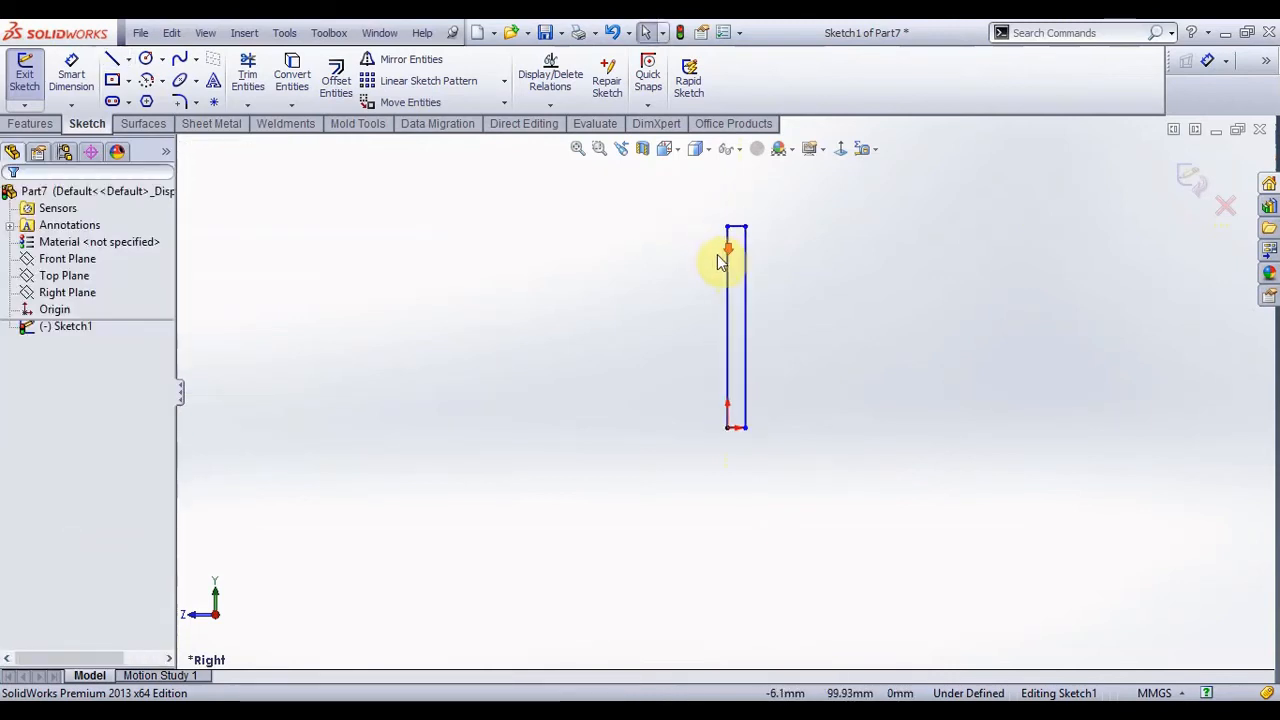
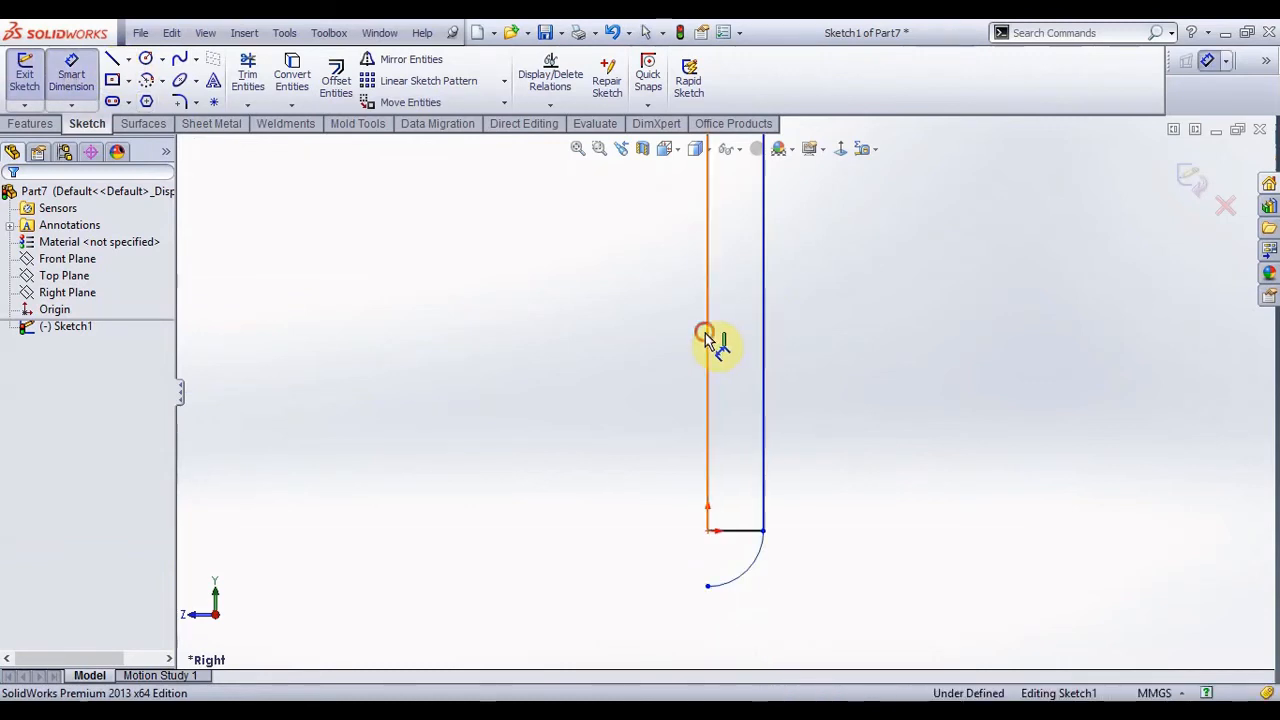
click(705, 340)
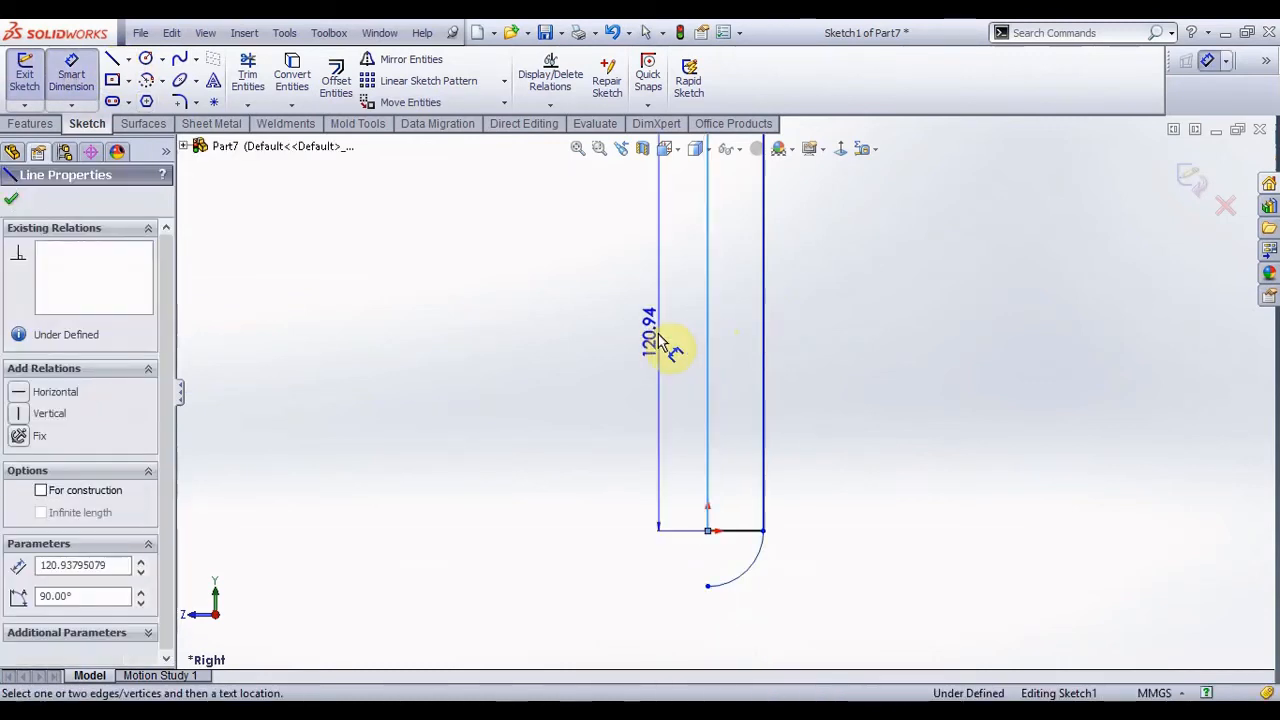
click(658, 345)
text(100)
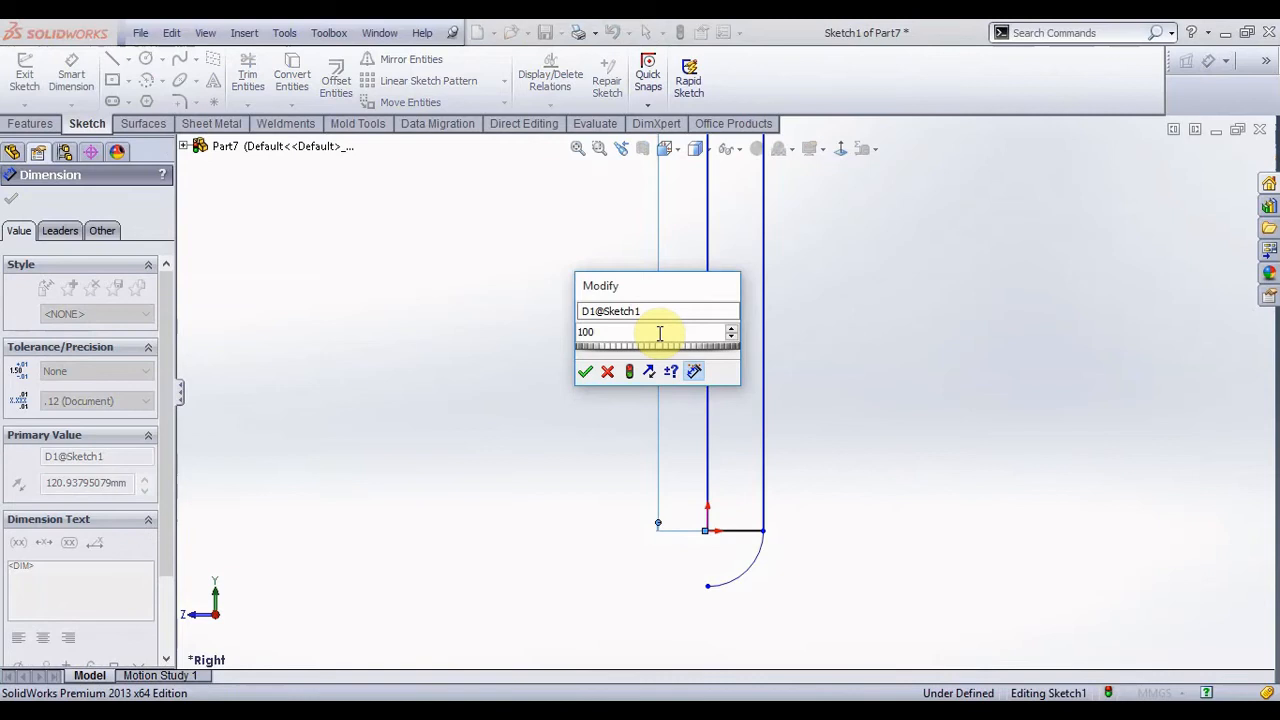
key(Return)
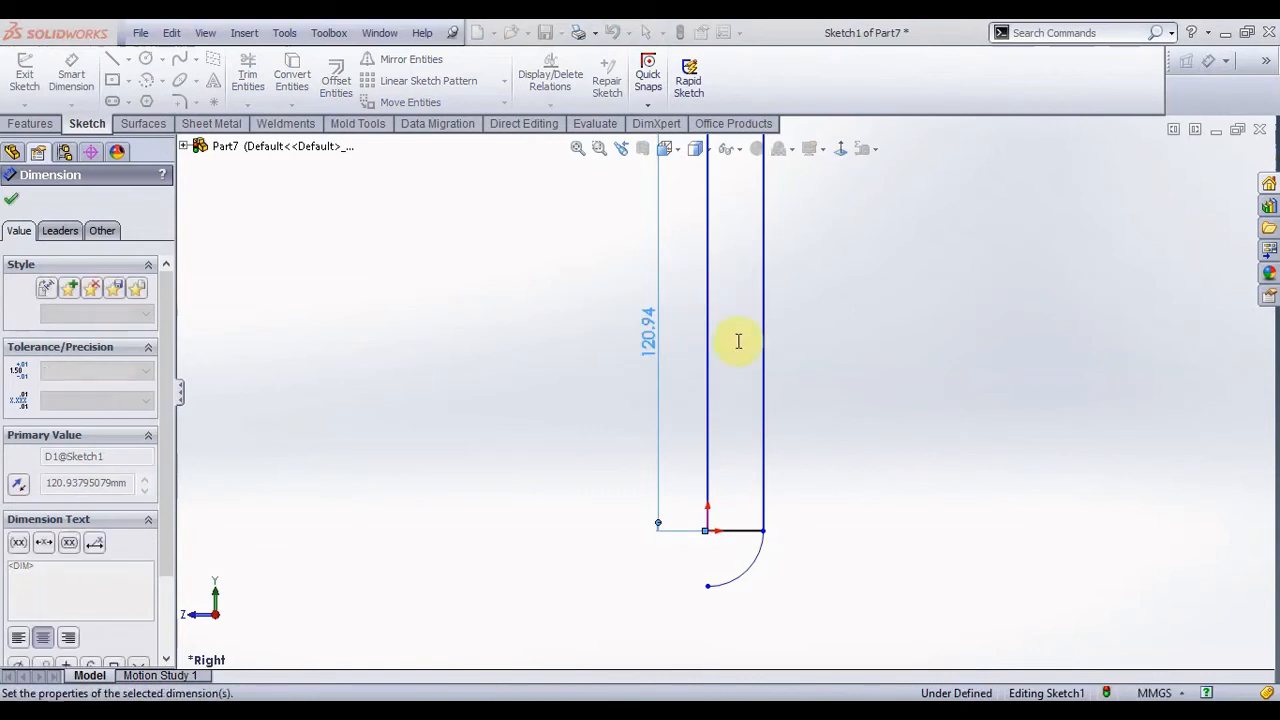
- Dimension the rectangle's short upper edge to 3.98 mm
scroll(735, 395, up, 4)
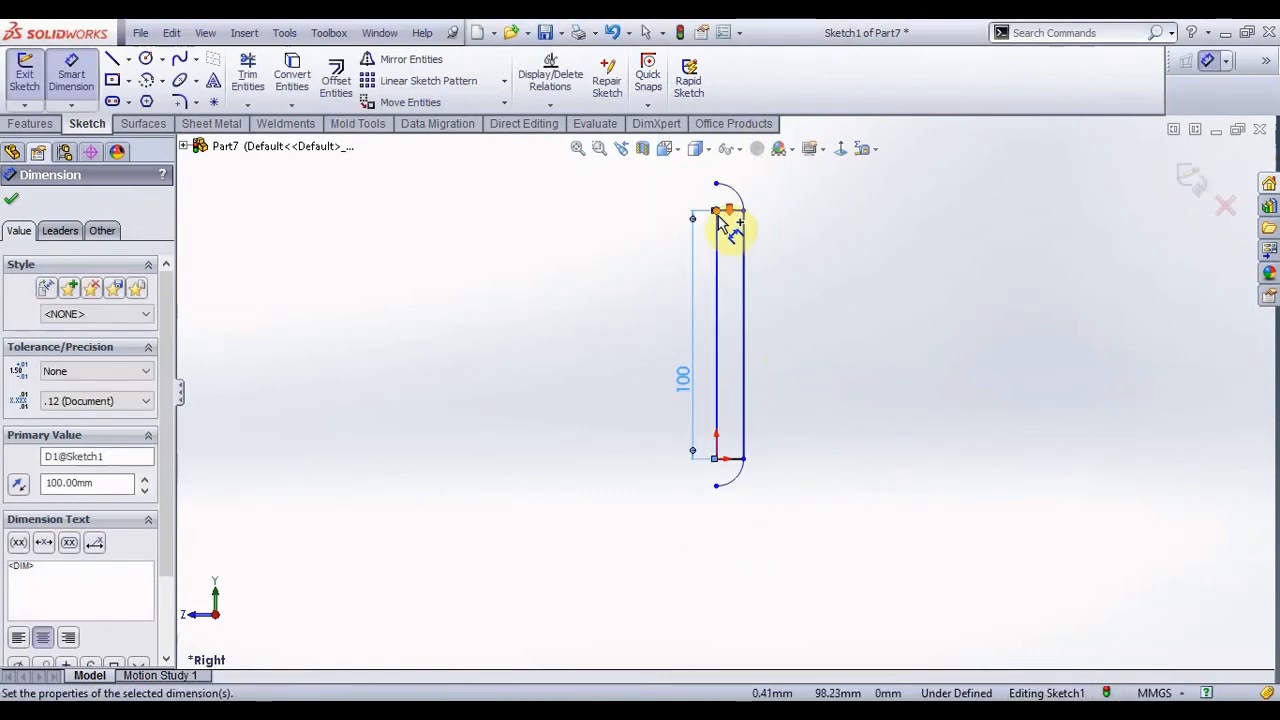
scroll(735, 245, down, 3)
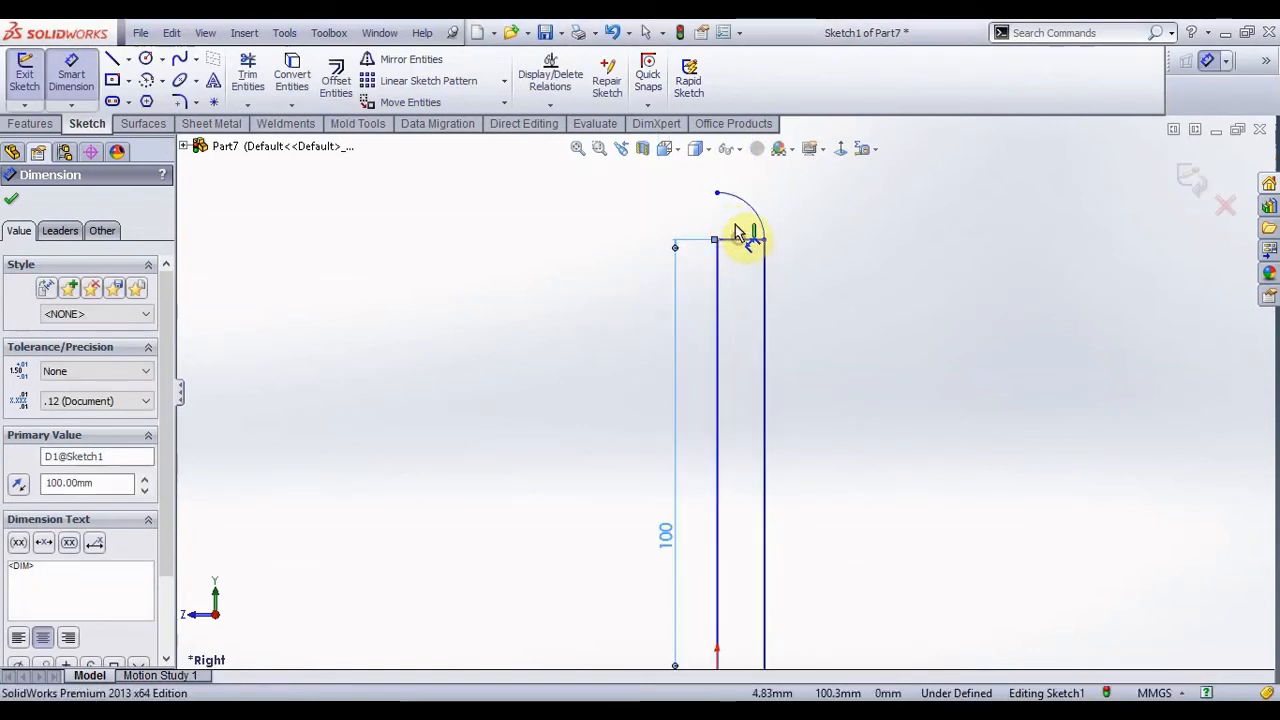
click(742, 240)
click(737, 229)
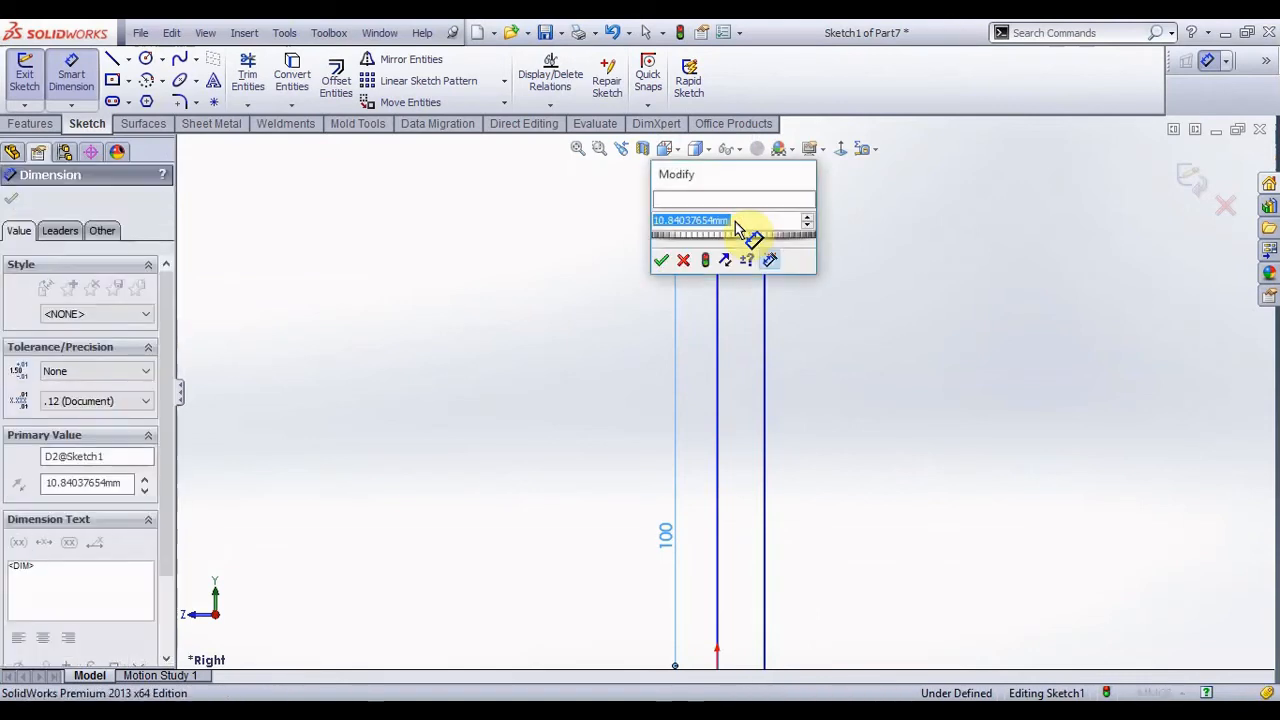
text(4)
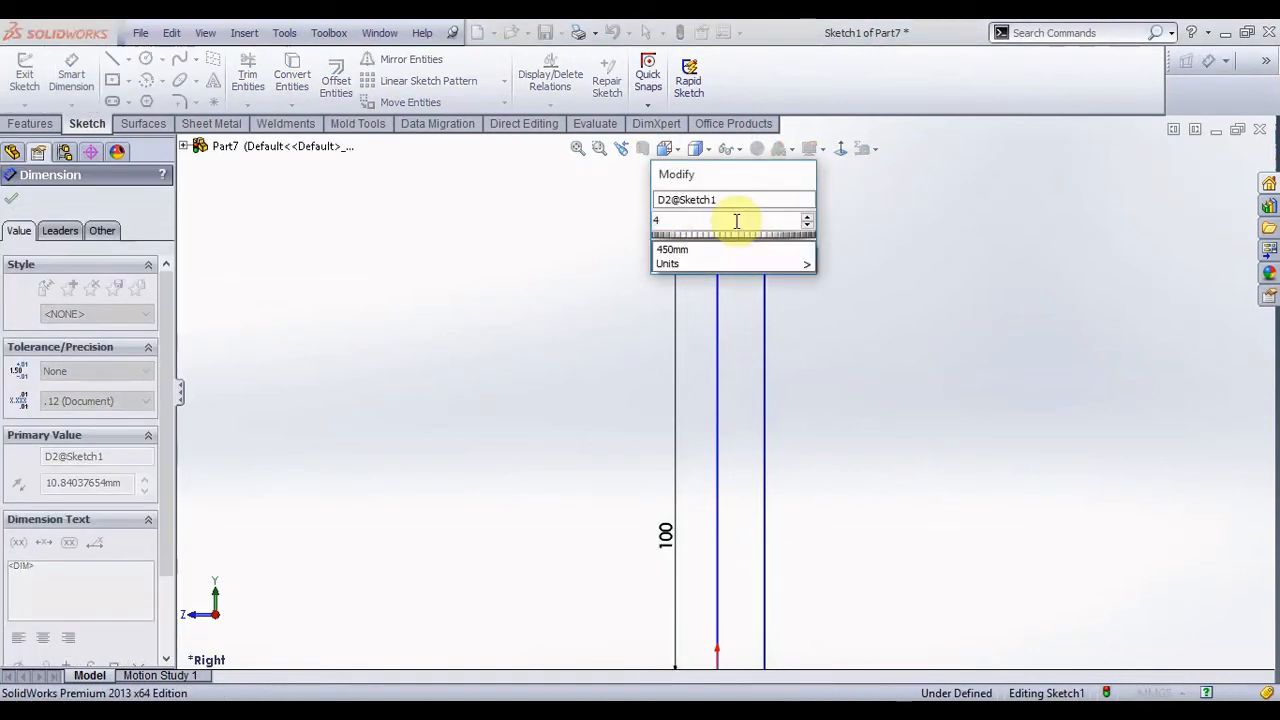
key(BackSpace)
text(3)
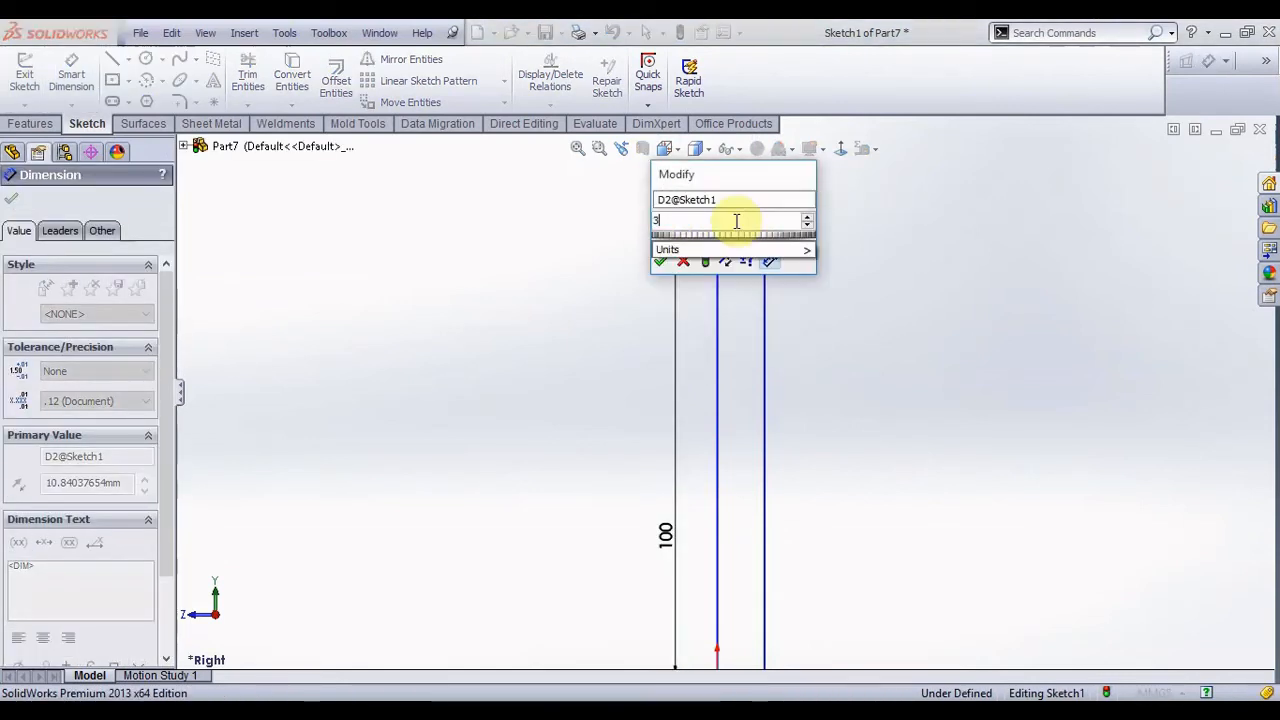
text(.98)
key(Return)
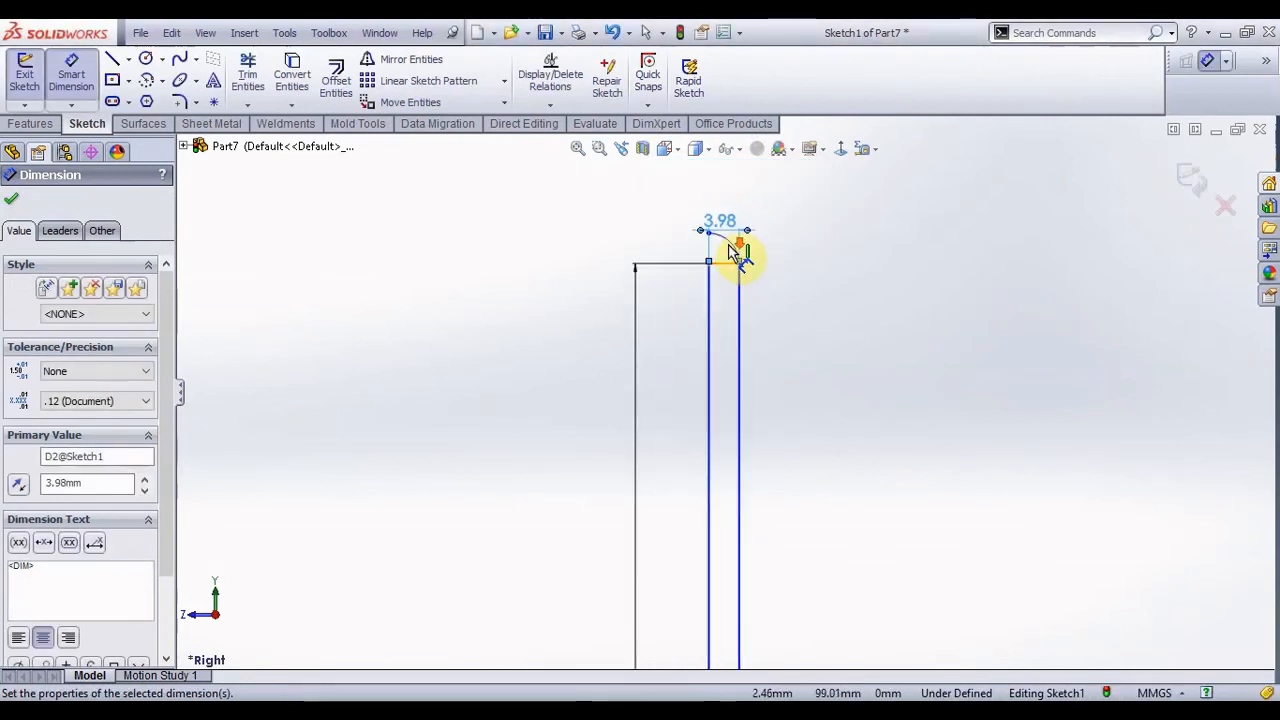
- Delete the quarter arc above the rectangle's upper edge
scroll(733, 252, down, 1)
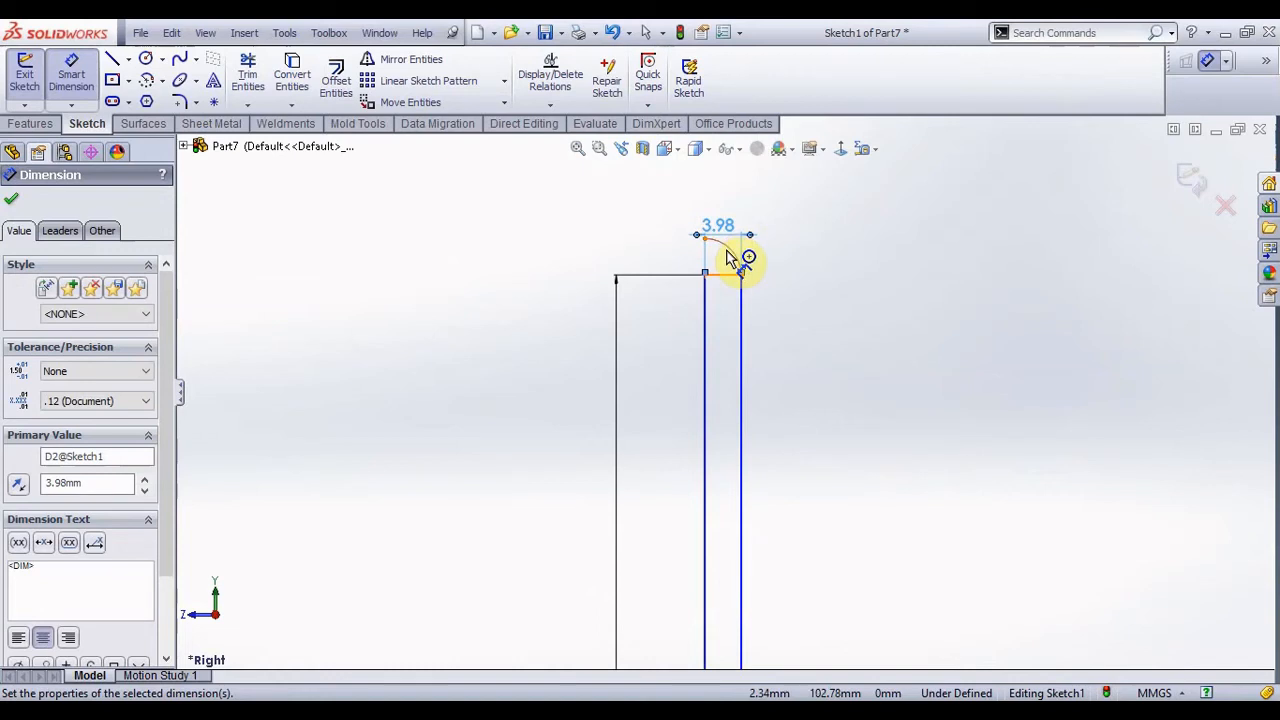
key(Escape)
scroll(738, 262, down, 6)
click(742, 337)
scroll(732, 364, up, 3)
click(716, 312)
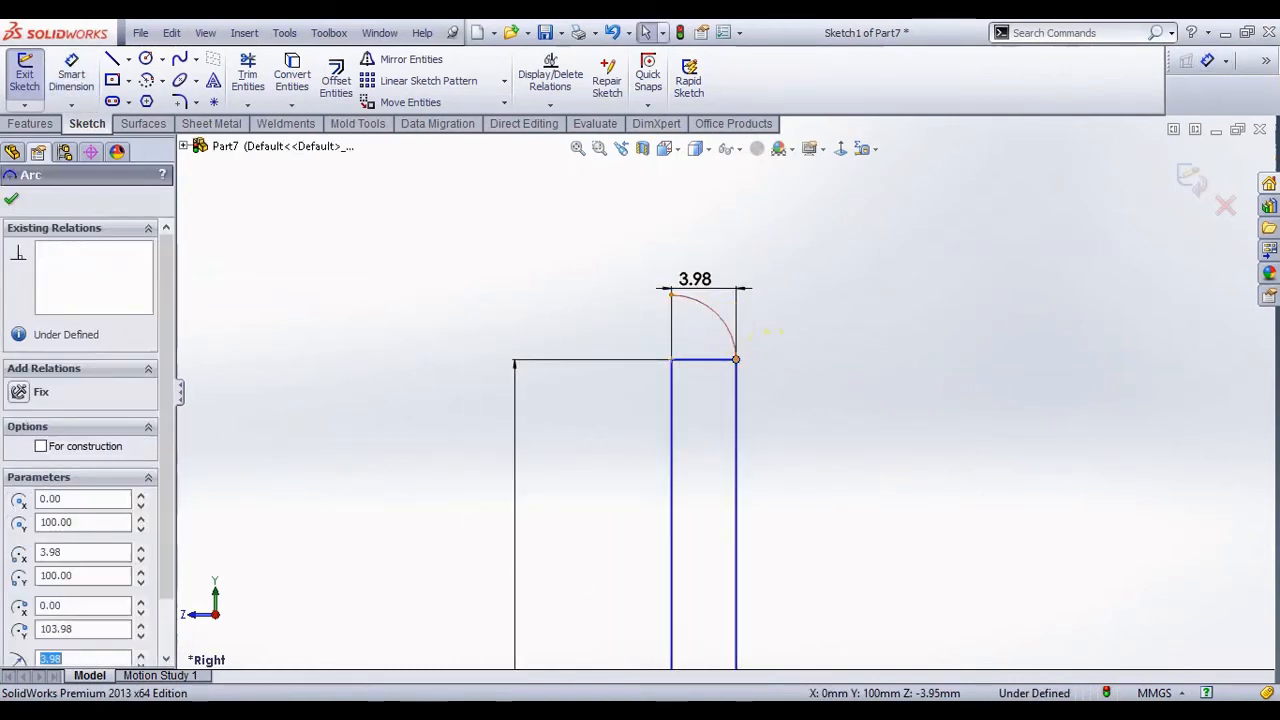
key(Delete)
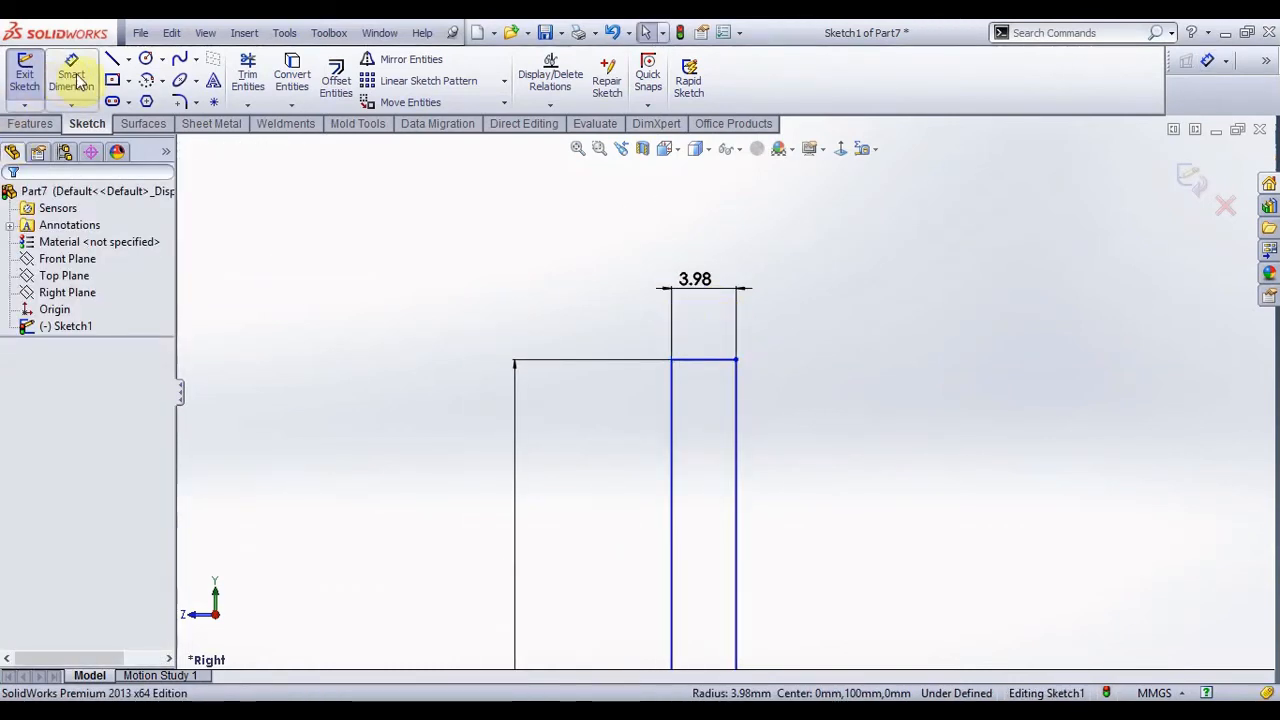
- Draw a 90° centre-point arc of about 5.74 mm radius, centred on the rectangle's upper corner above the origin and overhanging the opposite edge
click(147, 80)
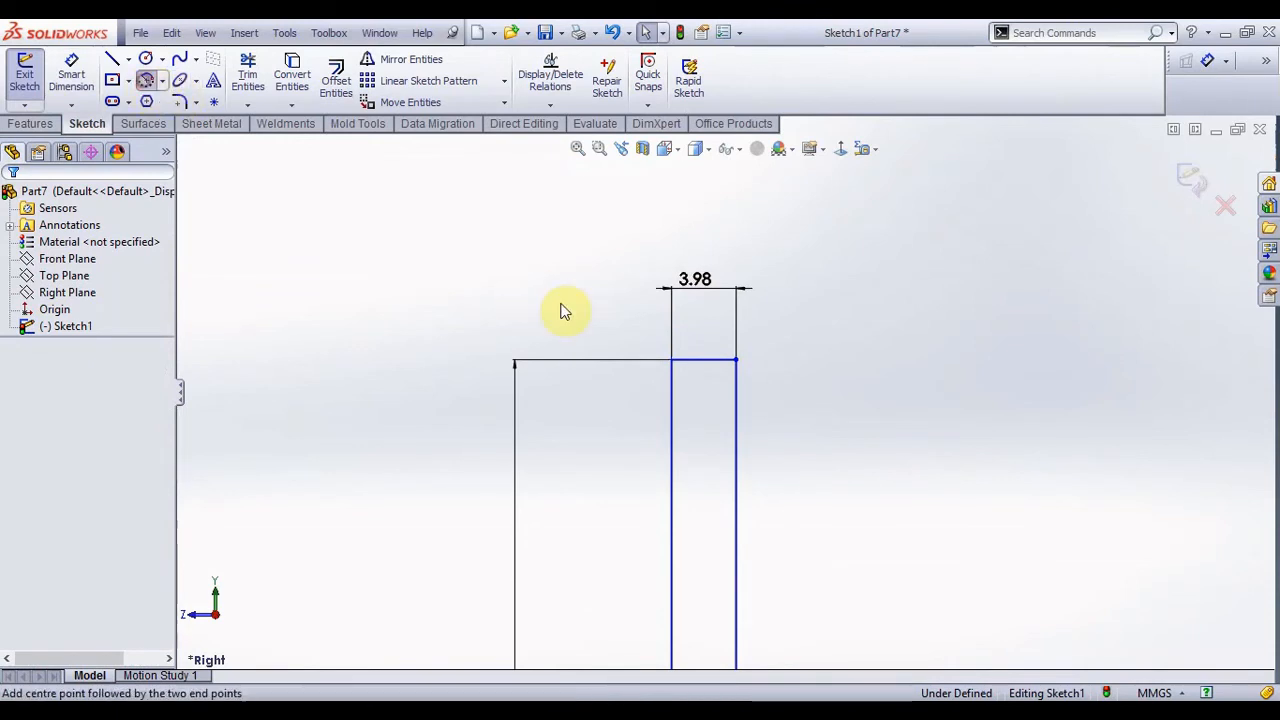
click(670, 358)
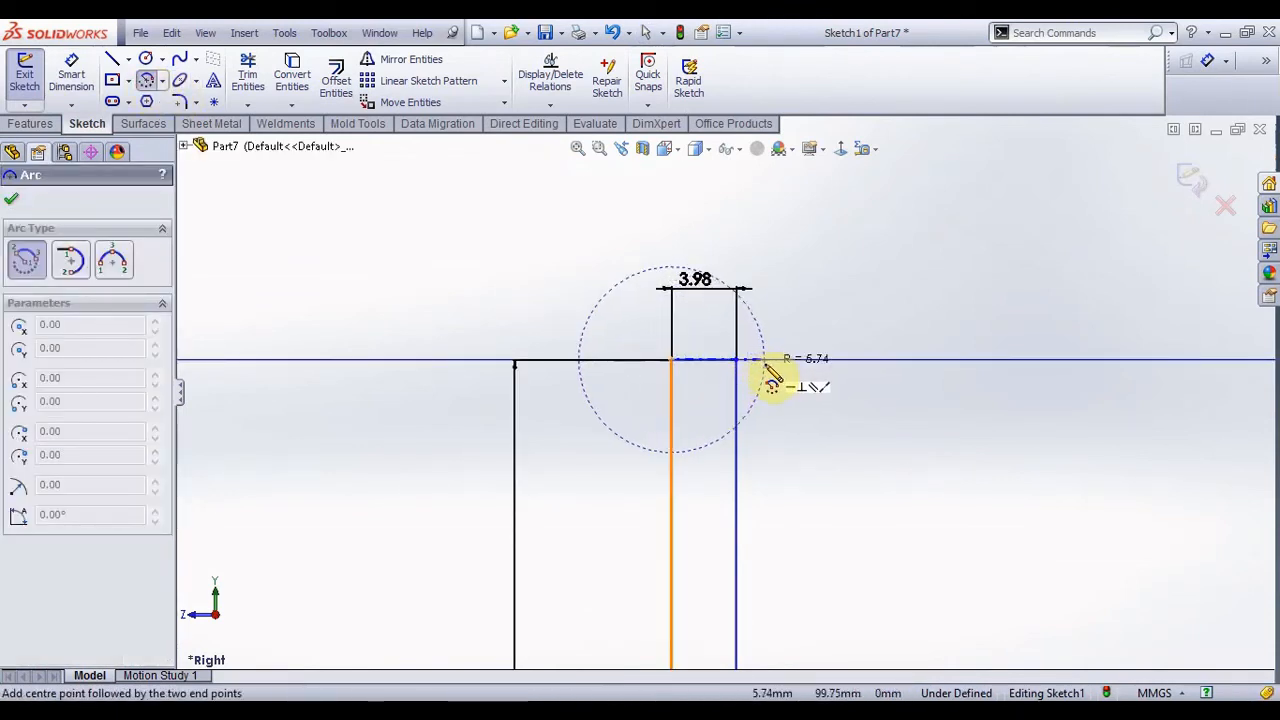
click(765, 362)
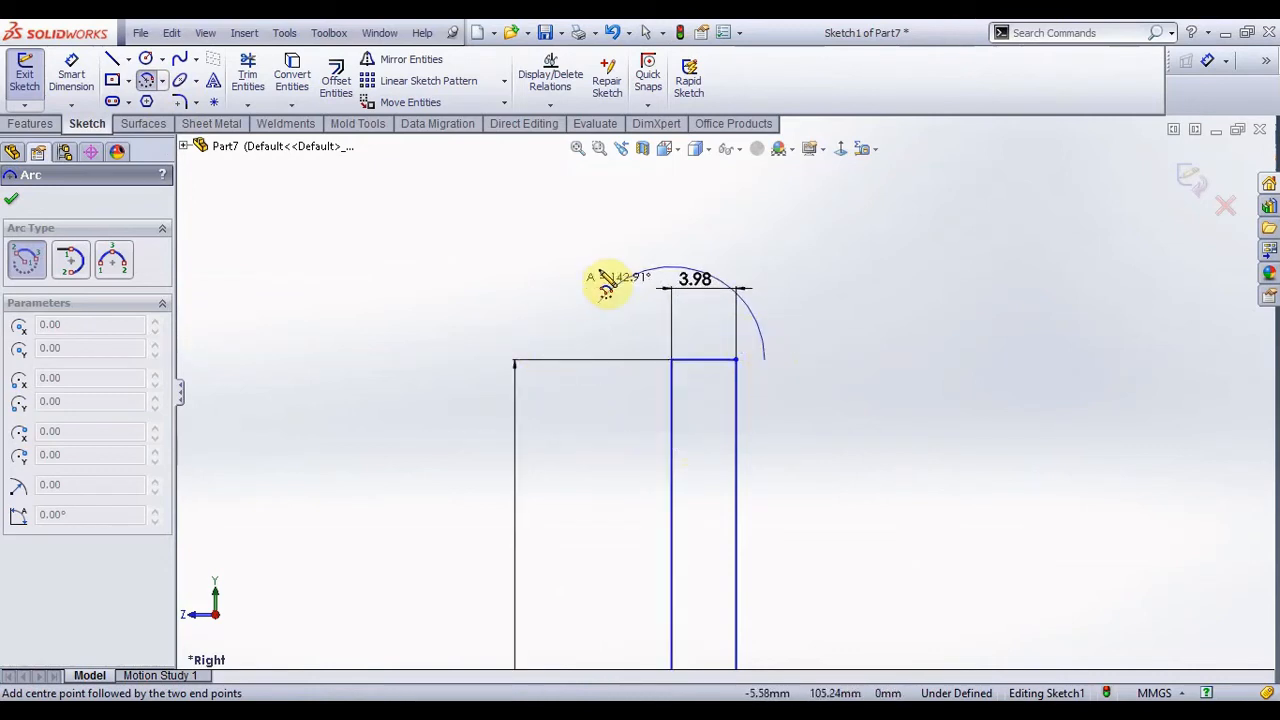
click(670, 272)
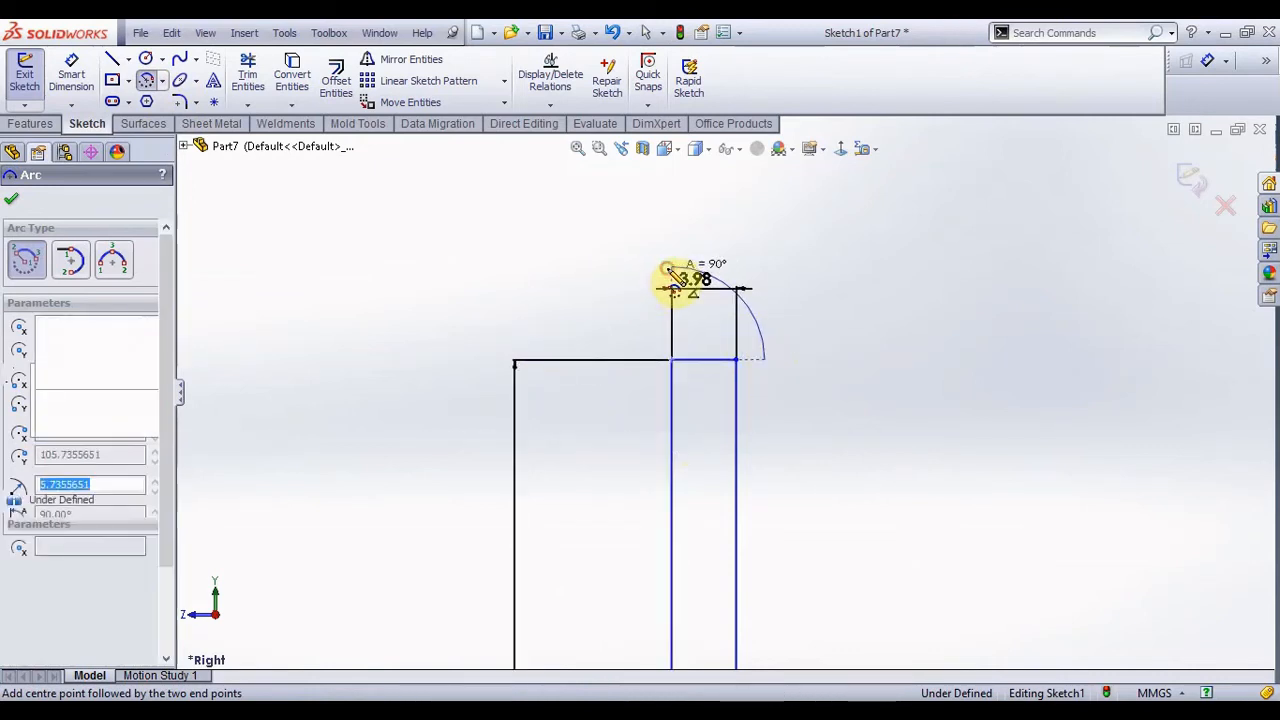
key(Escape)
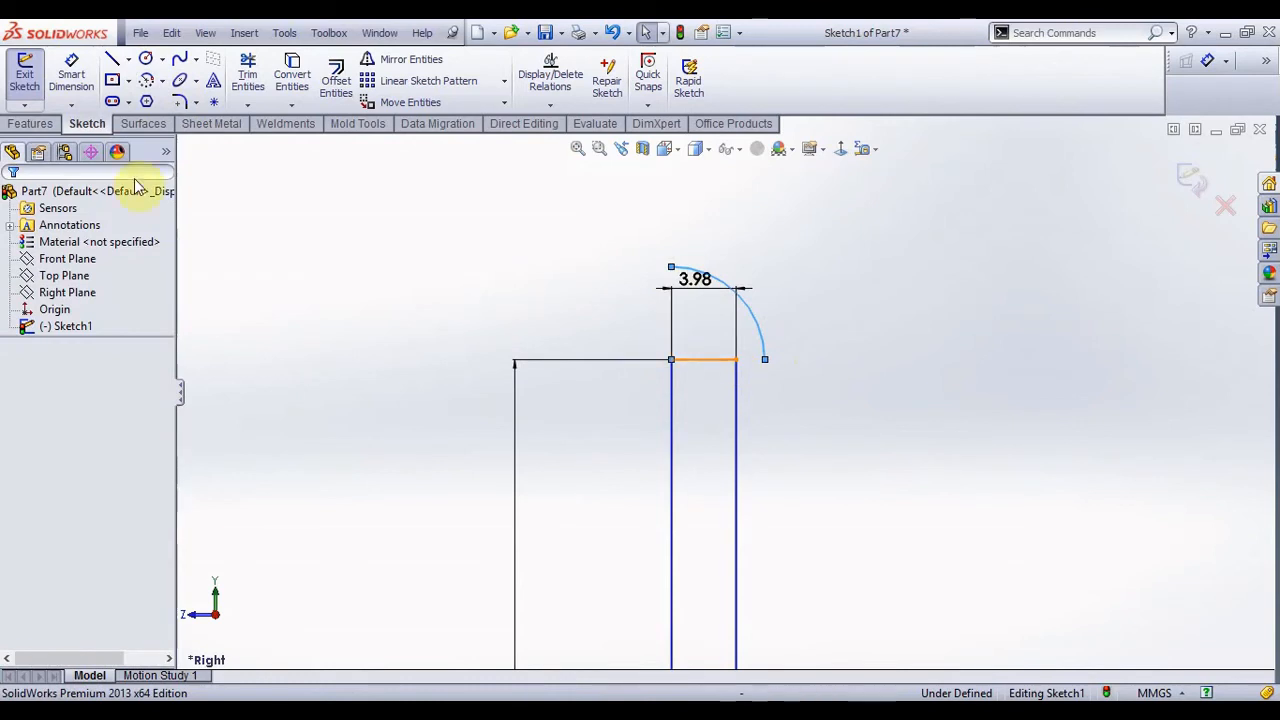
- Dimension the new arc's radius to 5.5 mm
click(72, 80)
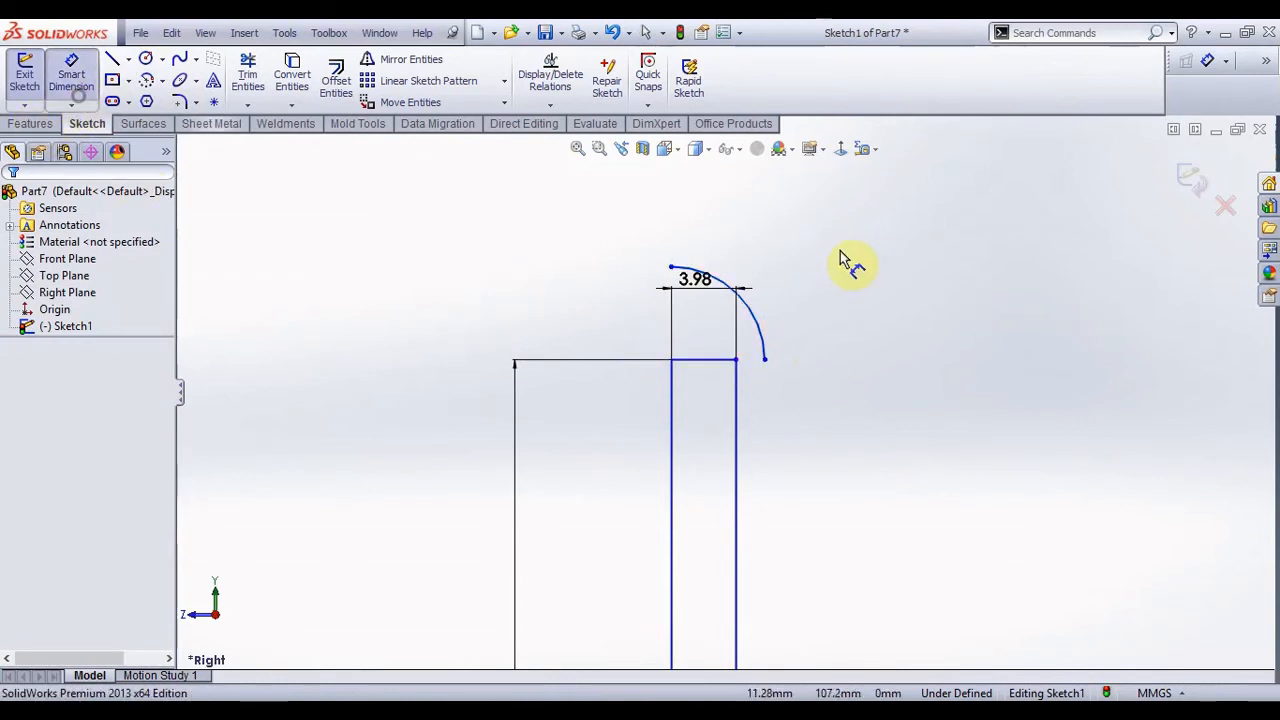
click(730, 326)
click(718, 323)
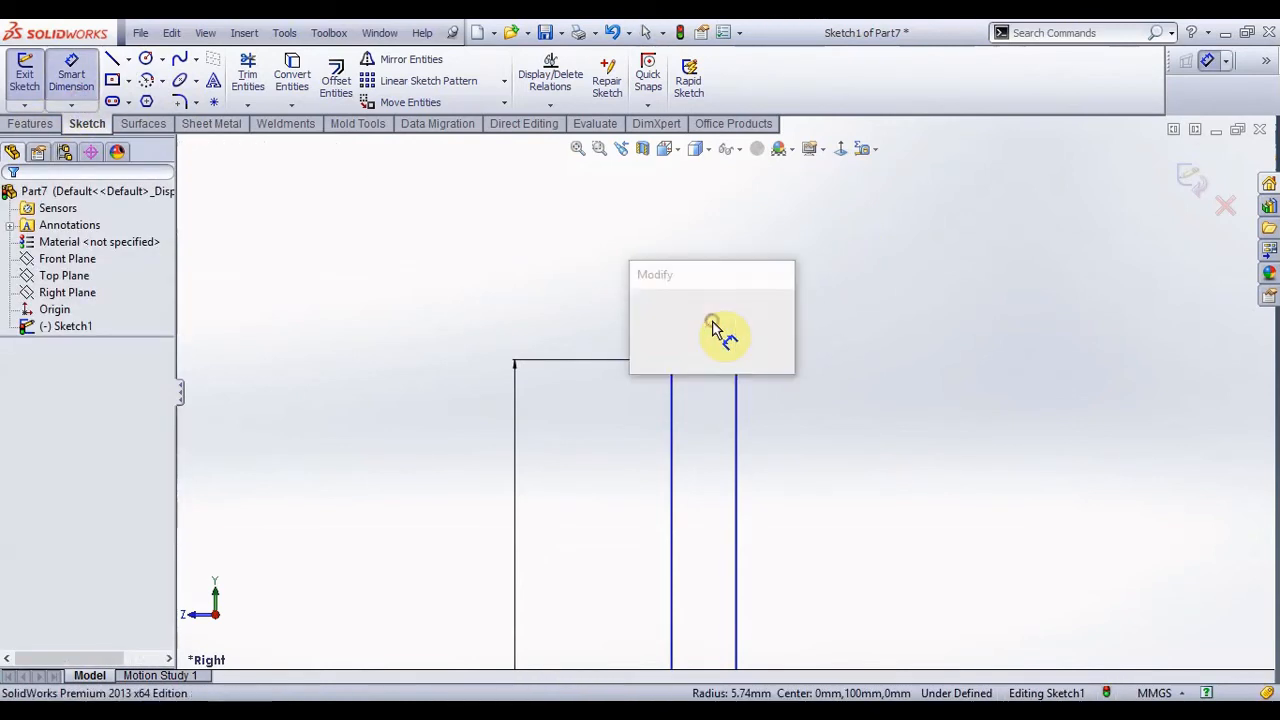
text(5.5)
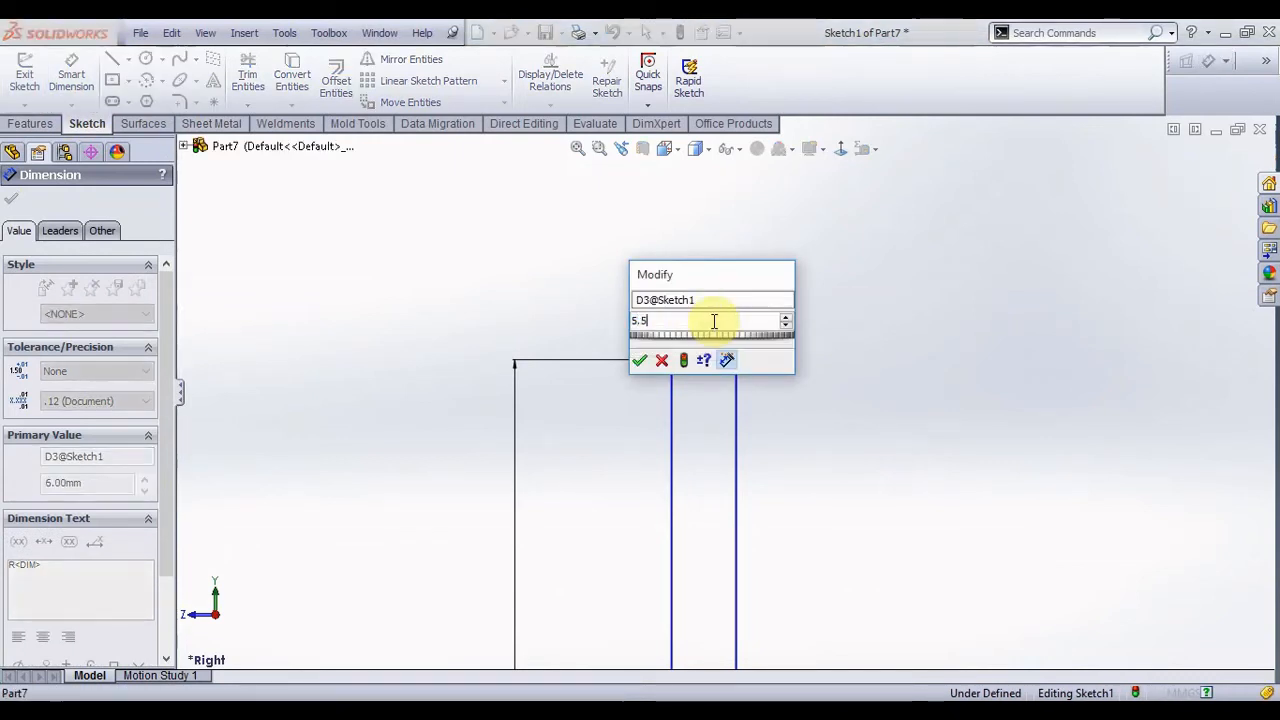
key(Return)
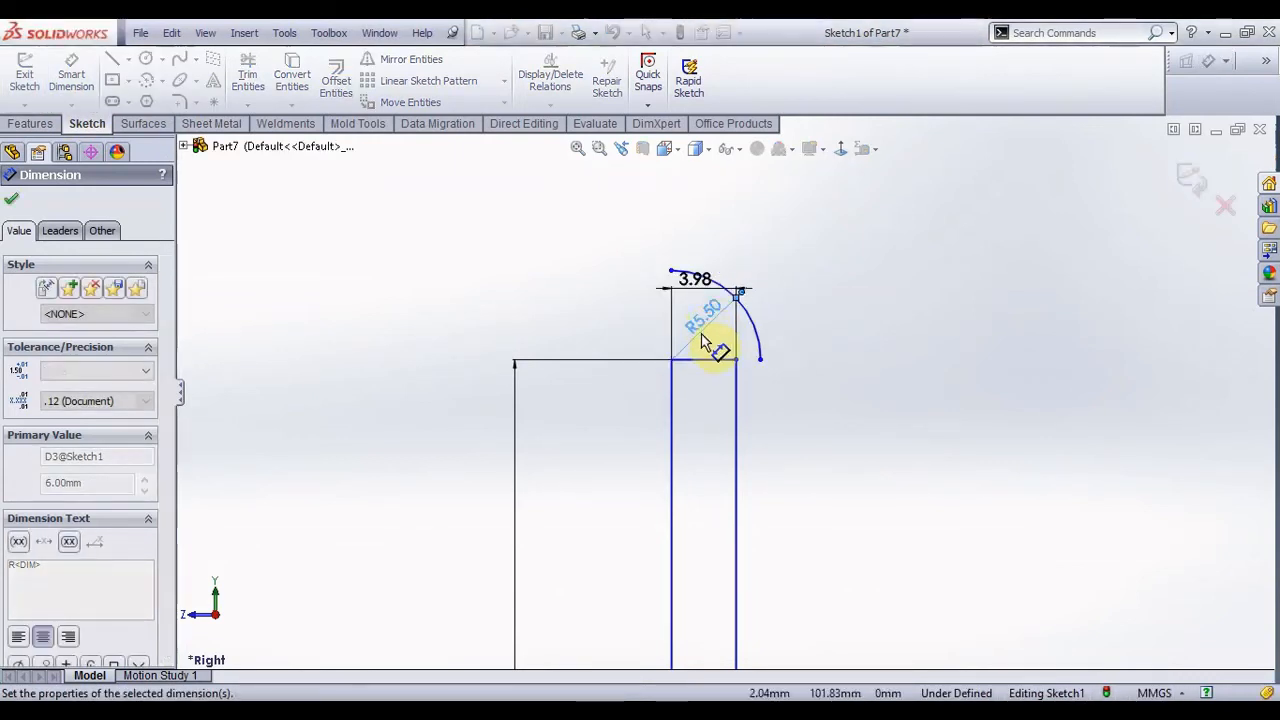
click(10, 200)
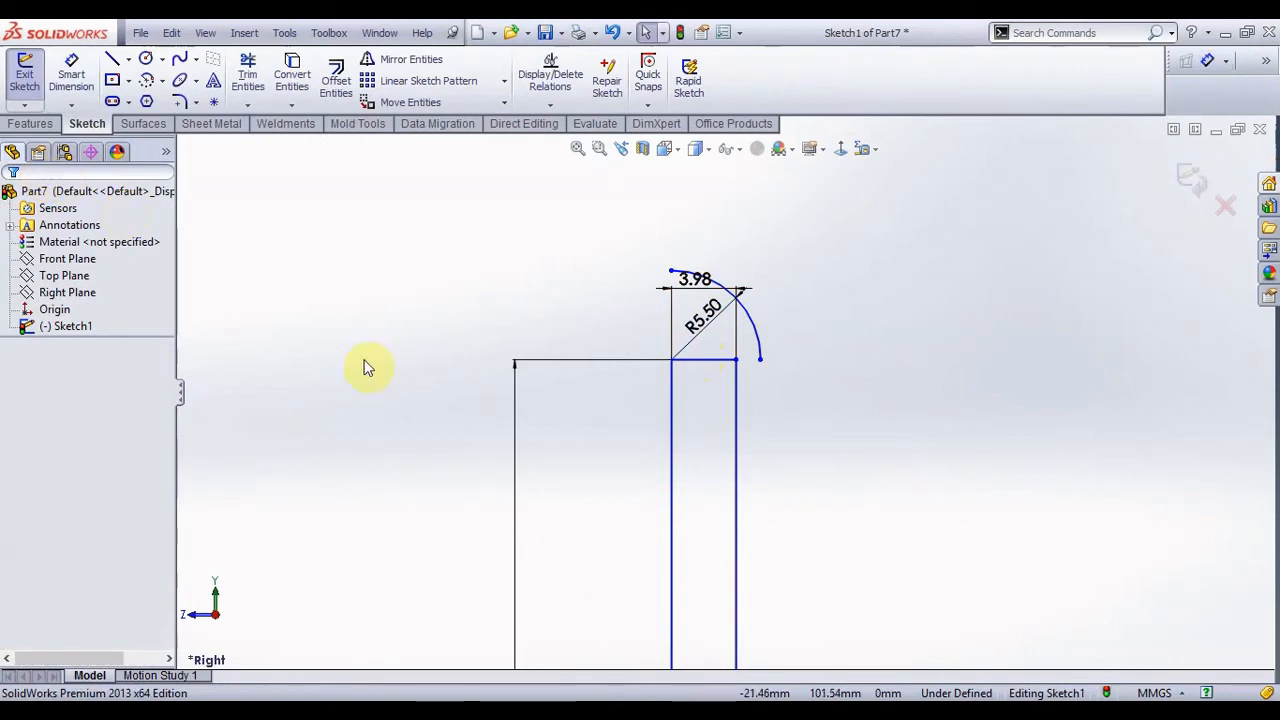
- Replace the rectangle's upper edge with a short horizontal line to the arc's lower end and a vertical line from its top to its centre
click(711, 362)
key(Delete)
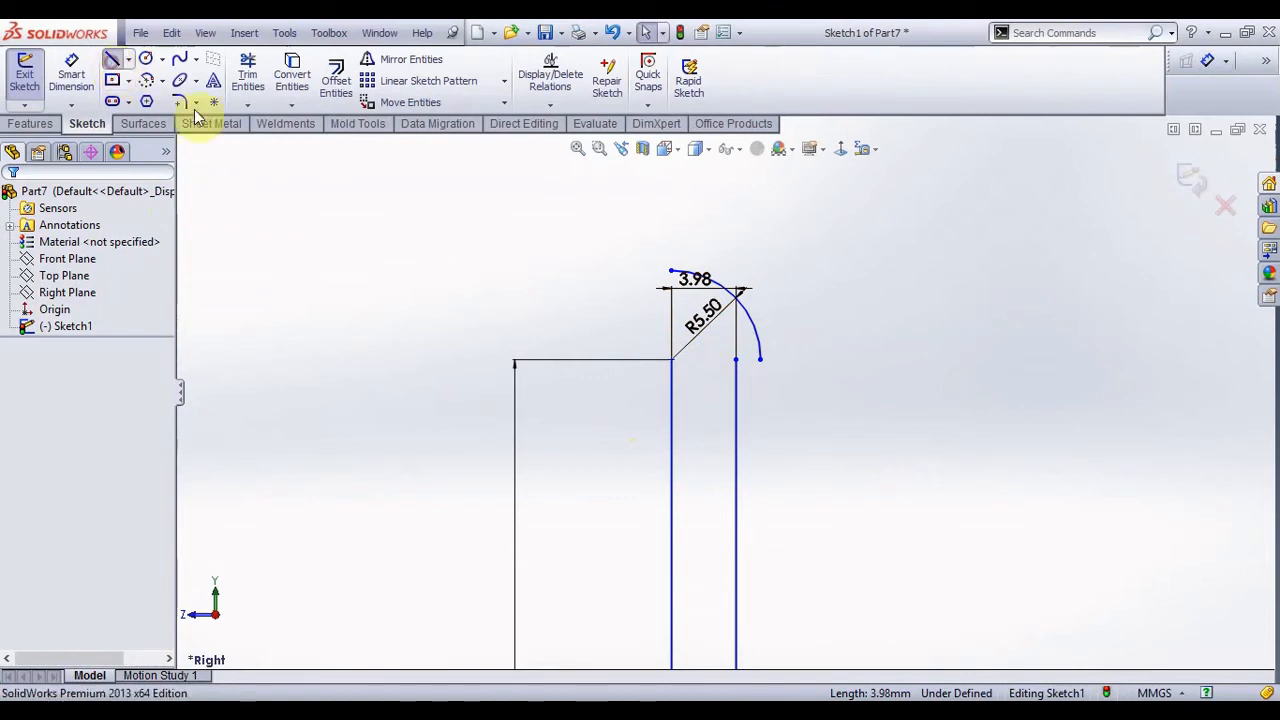
click(112, 59)
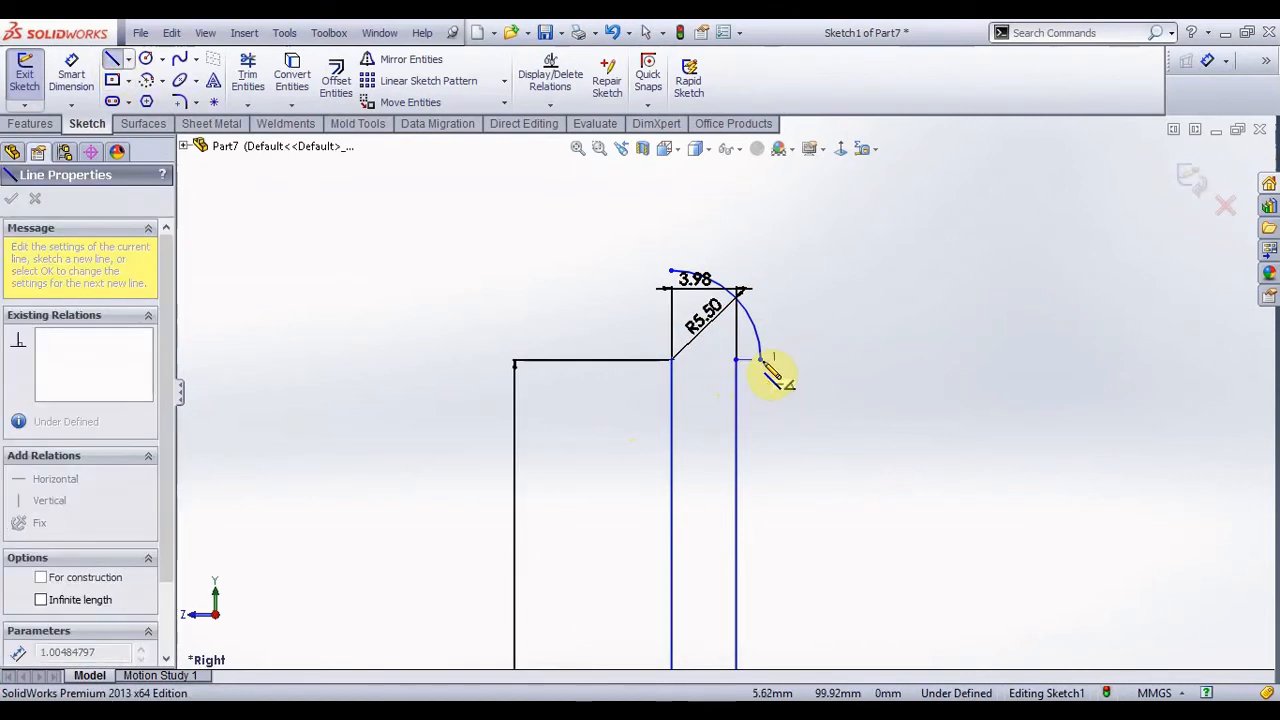
click(761, 360)
key(Escape)
key(Escape)
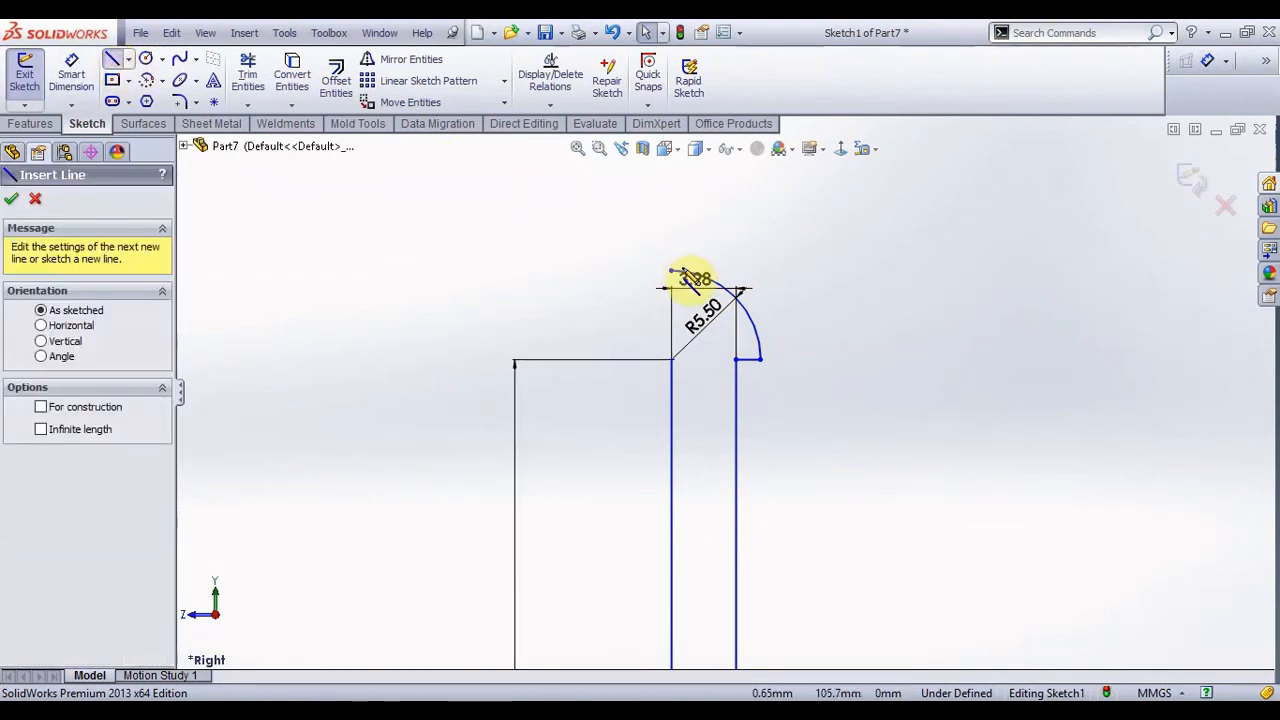
click(671, 271)
click(671, 359)
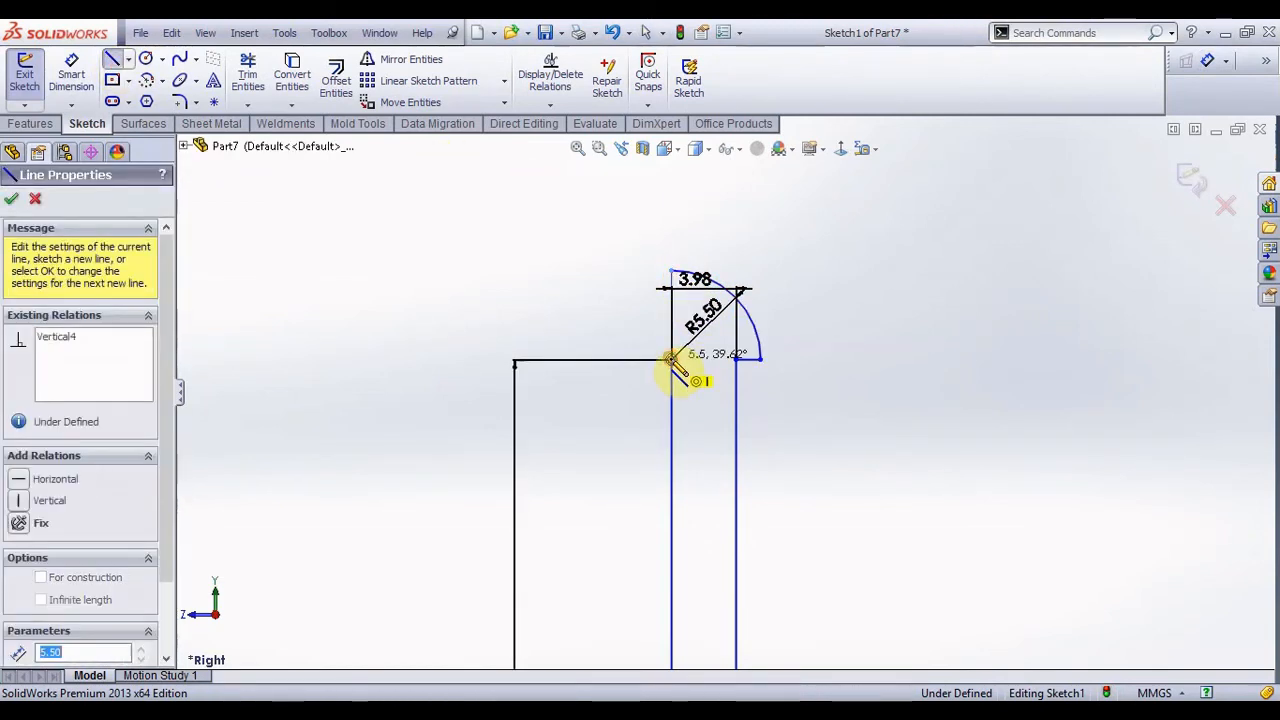
- Draw a short horizontal centreline from the midpoint of the profile's long vertical edge above the origin, extending past the opposite edge
key(Escape)
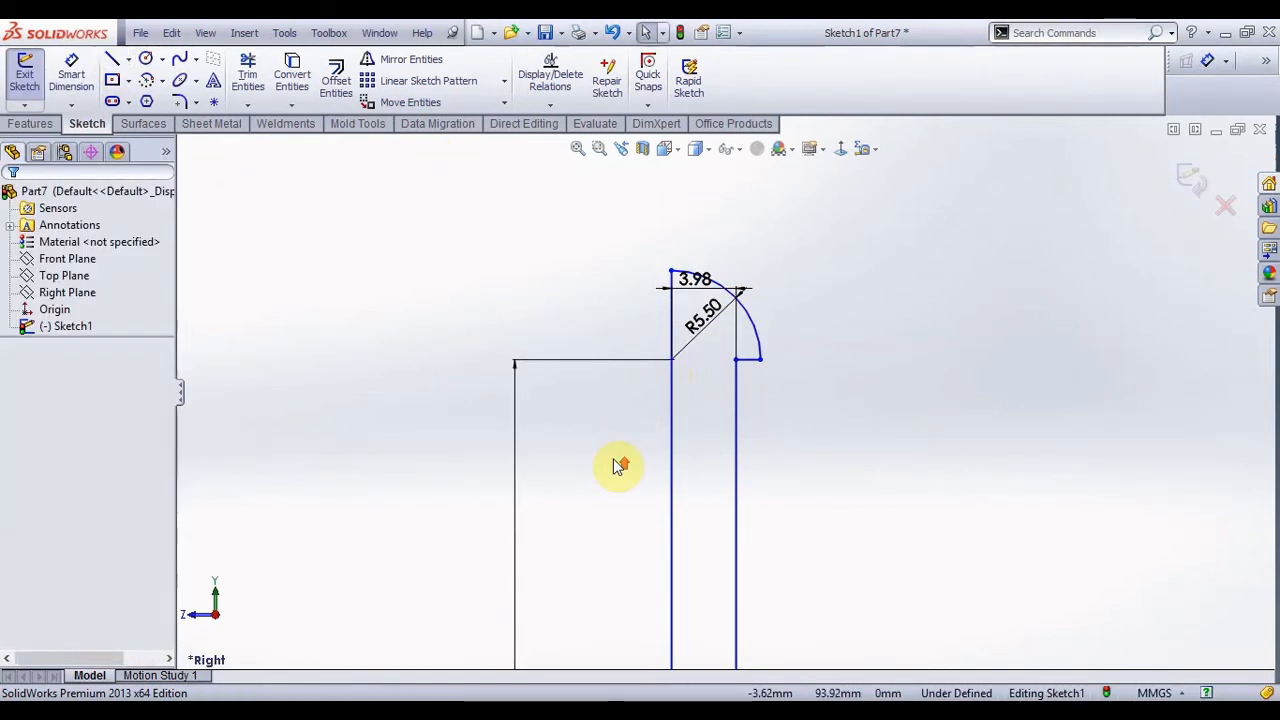
scroll(703, 600, up, 5)
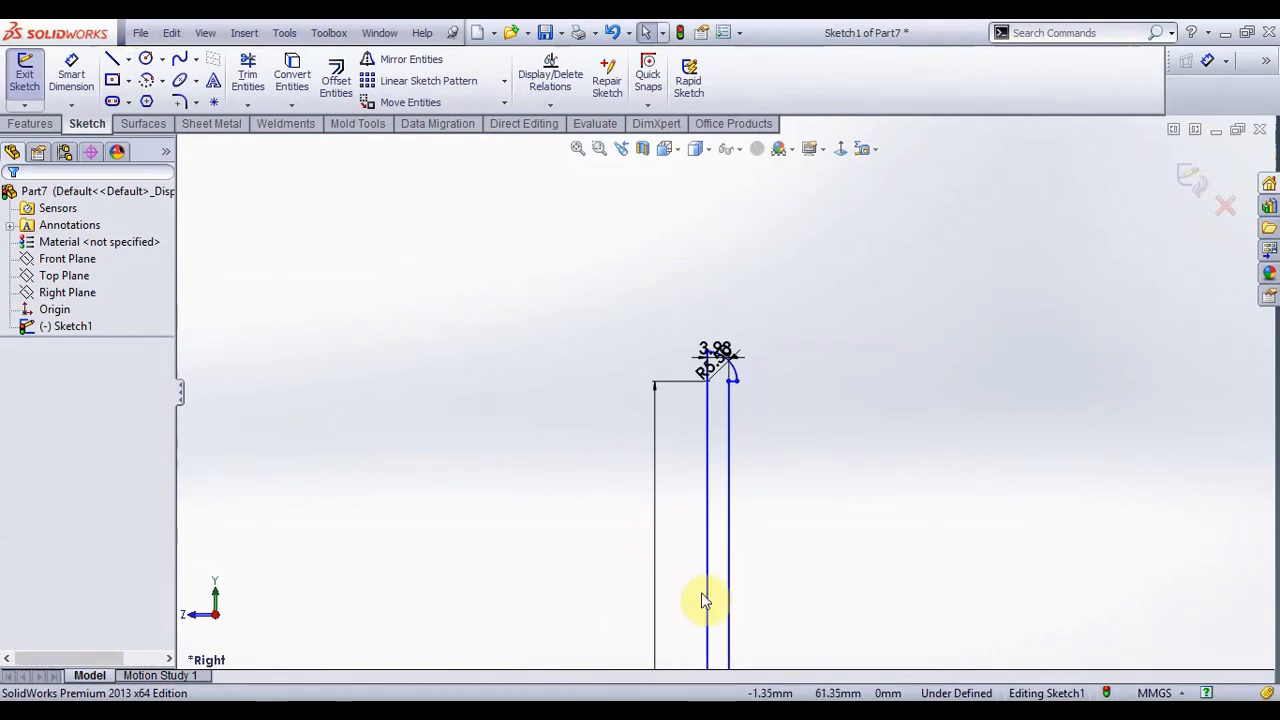
click(128, 60)
click(171, 97)
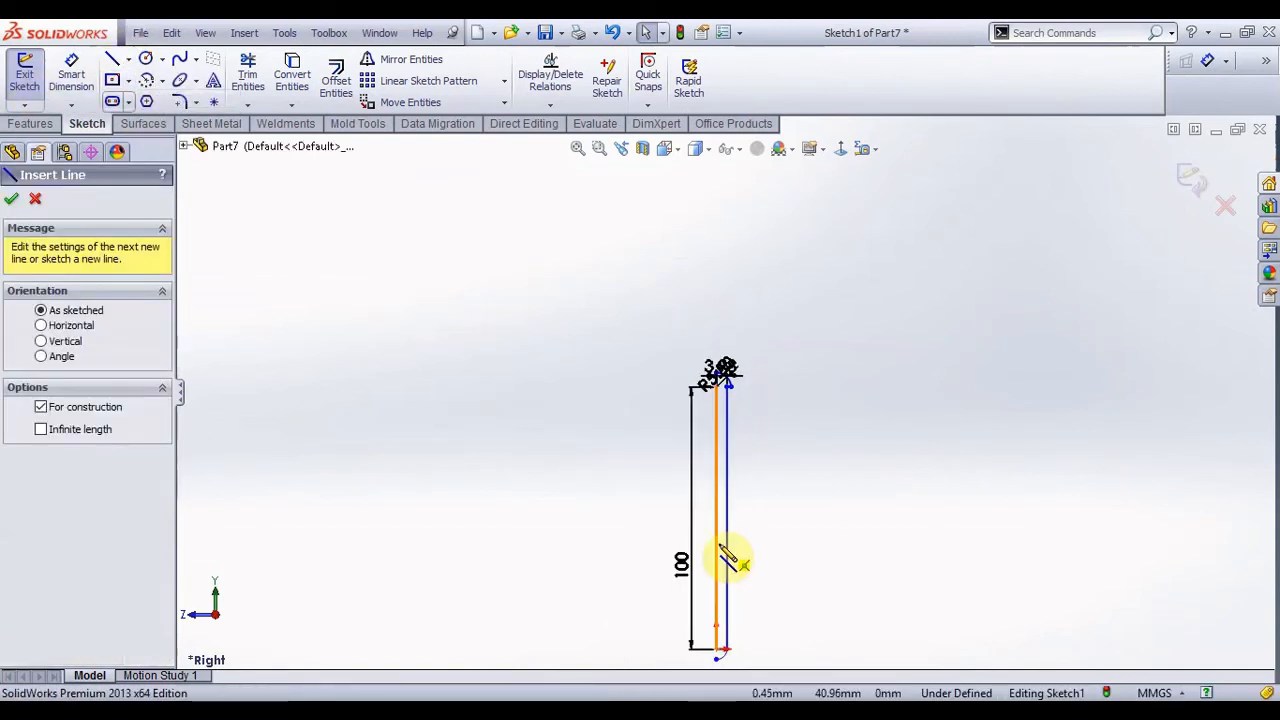
click(716, 518)
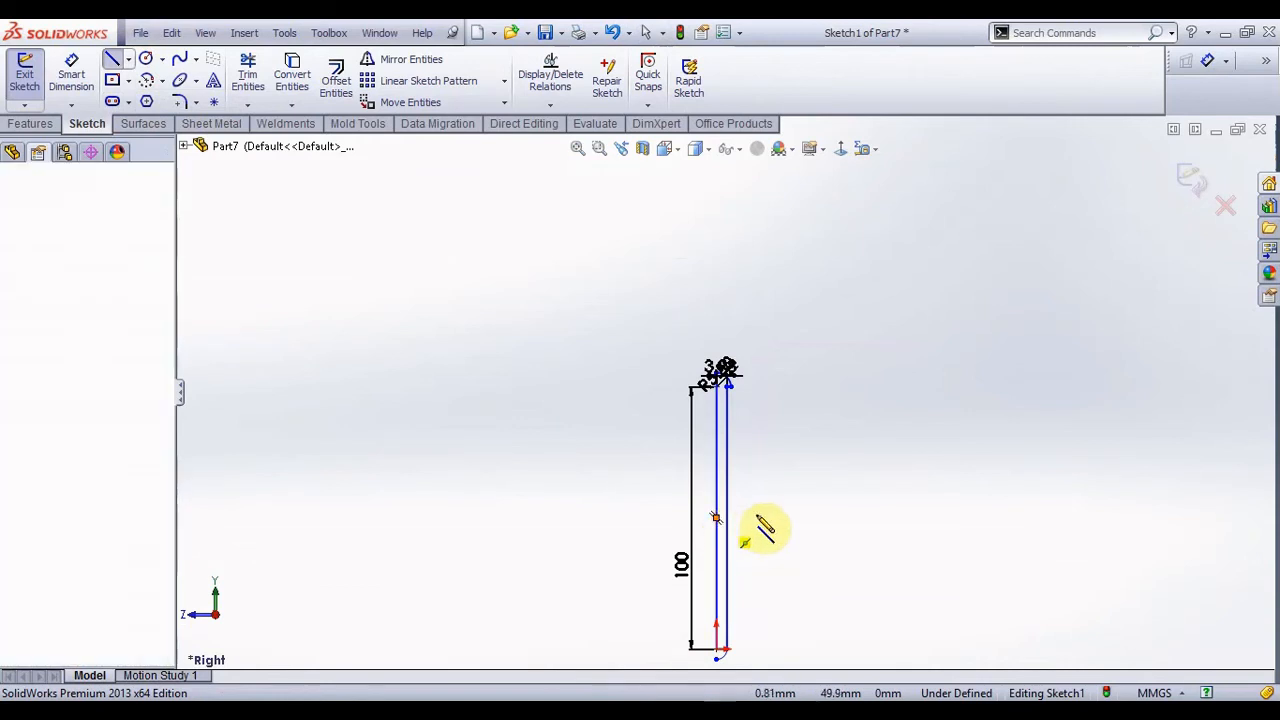
click(757, 517)
key(Escape)
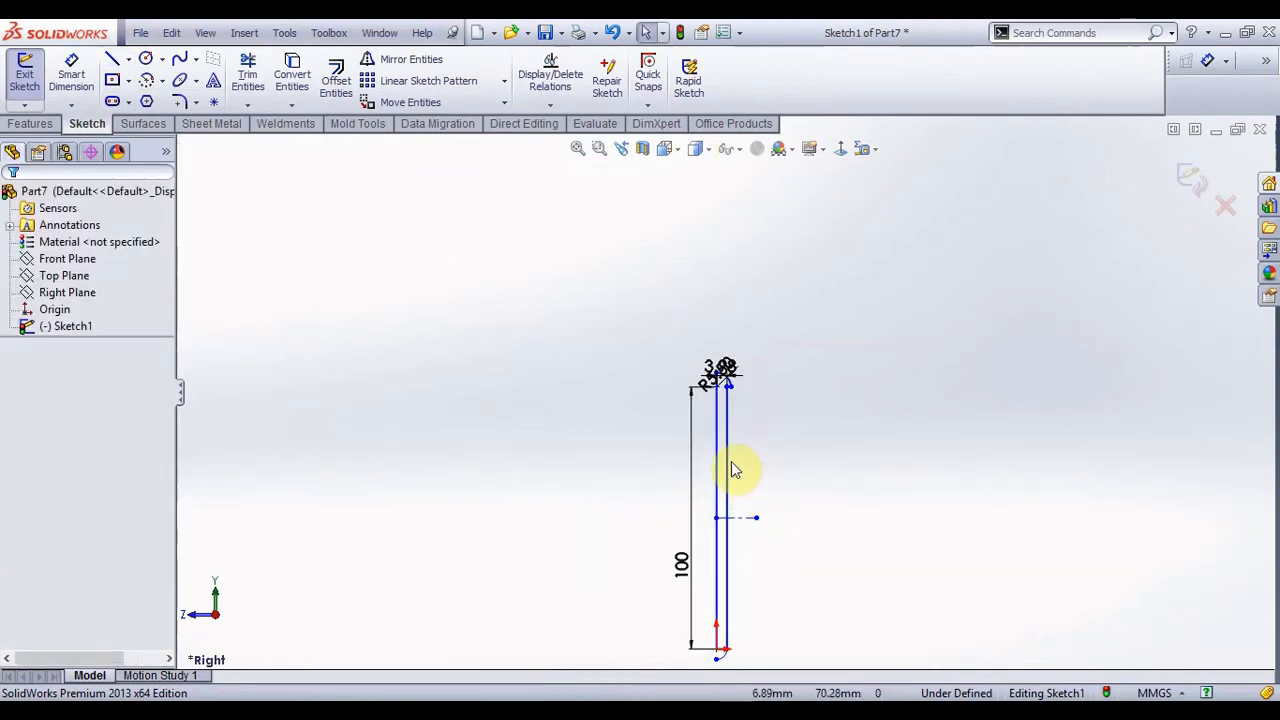
- Trim away the rectangle's lower edge and the small arc beneath it
scroll(737, 669, up, 3)
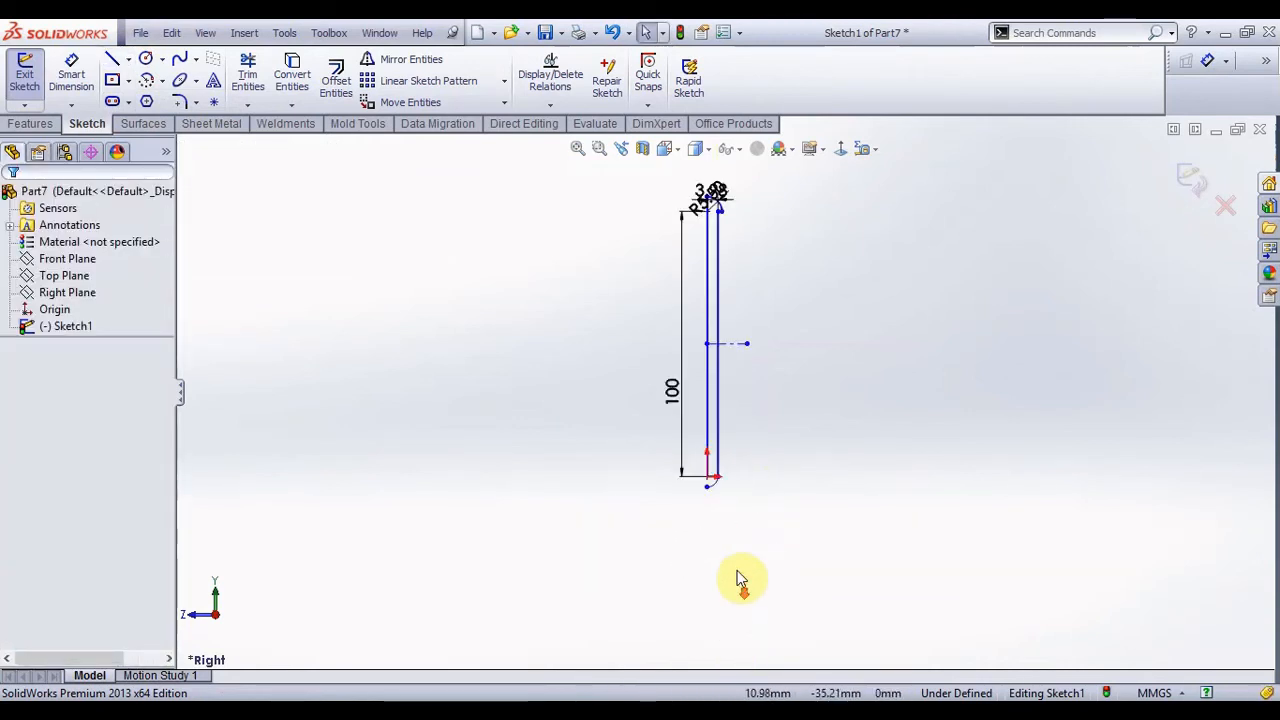
click(248, 78)
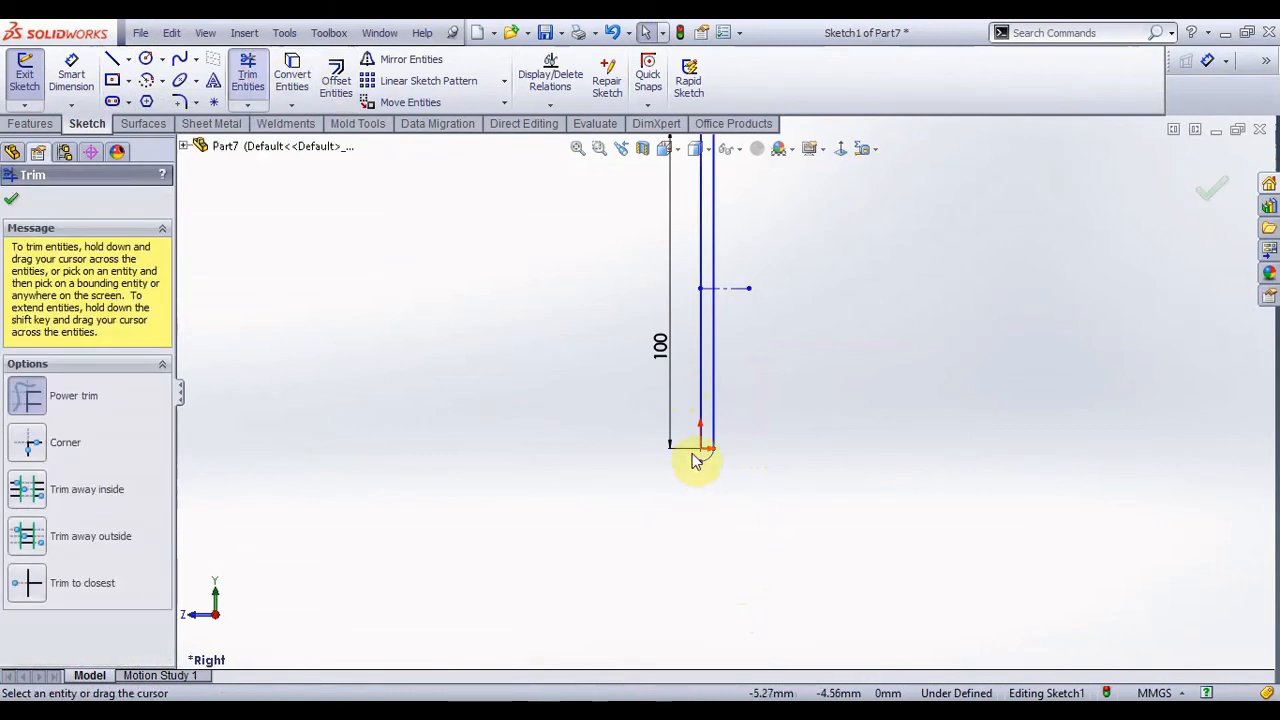
scroll(694, 457, up, 5)
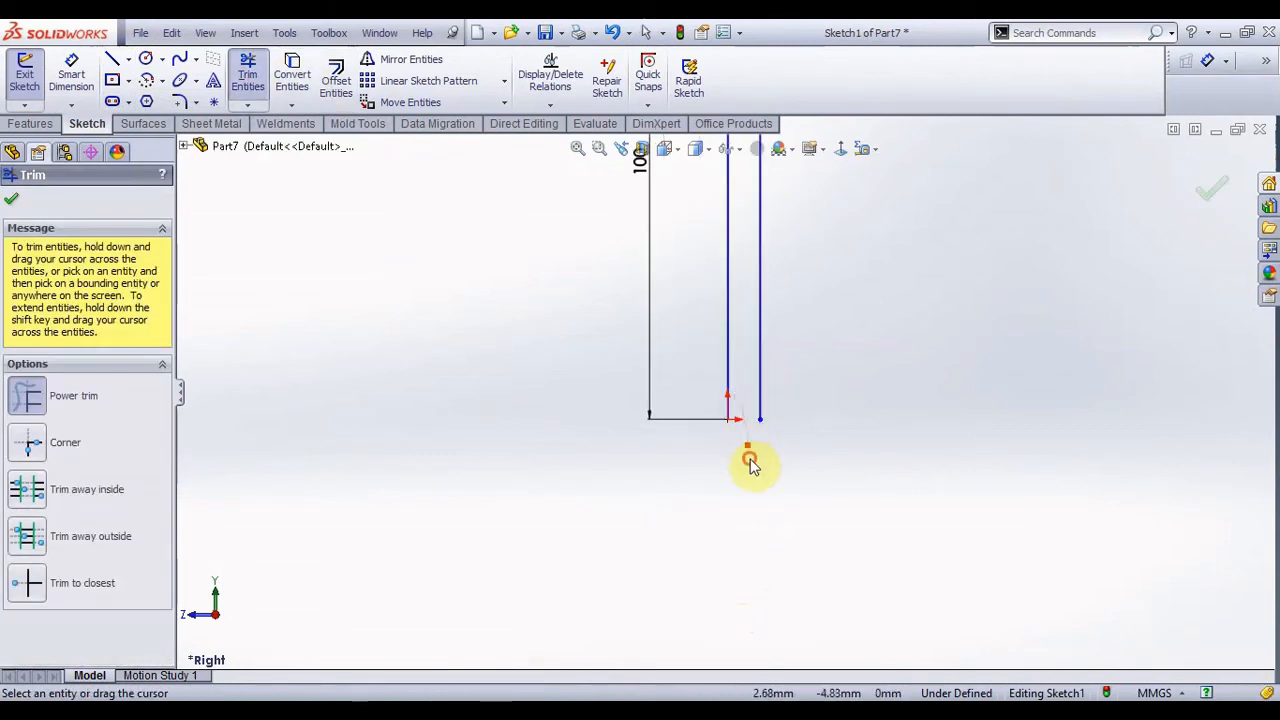
scroll(698, 457, down, 5)
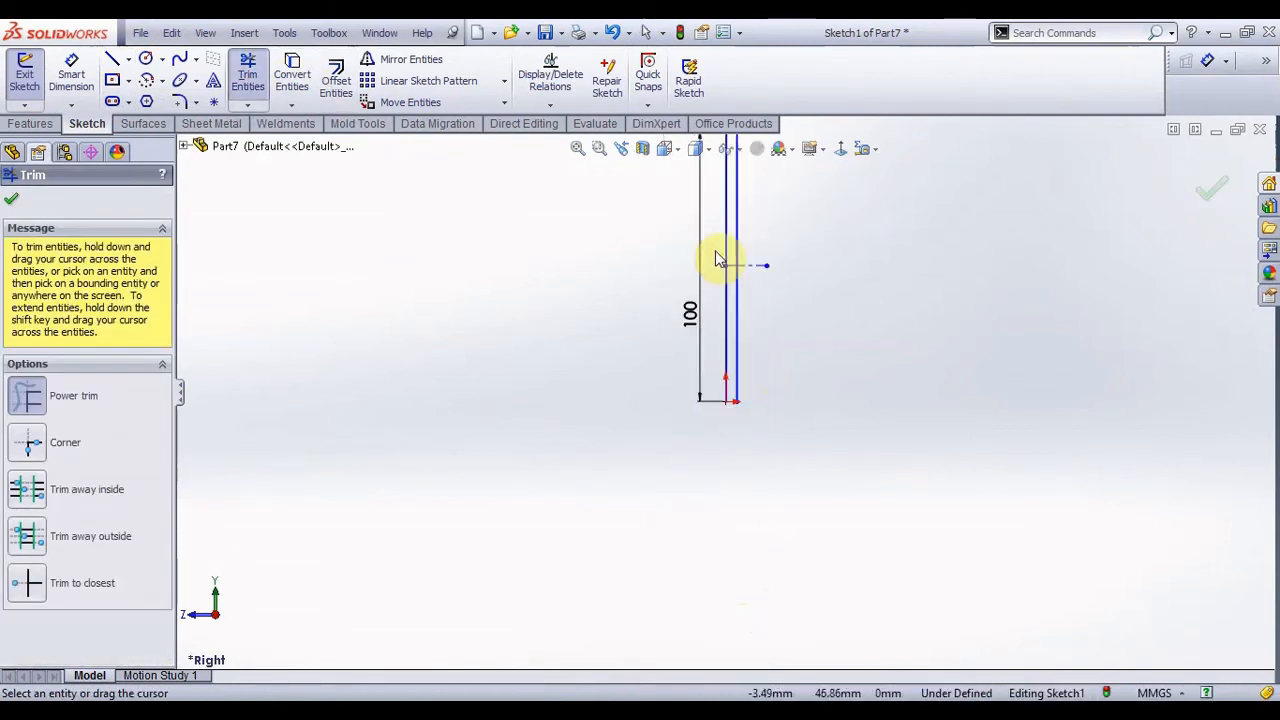
- Mirror the upper head's short horizontal line, 5.5 mm arc and vertical line about the horizontal centreline, keeping the originals
click(460, 66)
scroll(740, 290, up, 5)
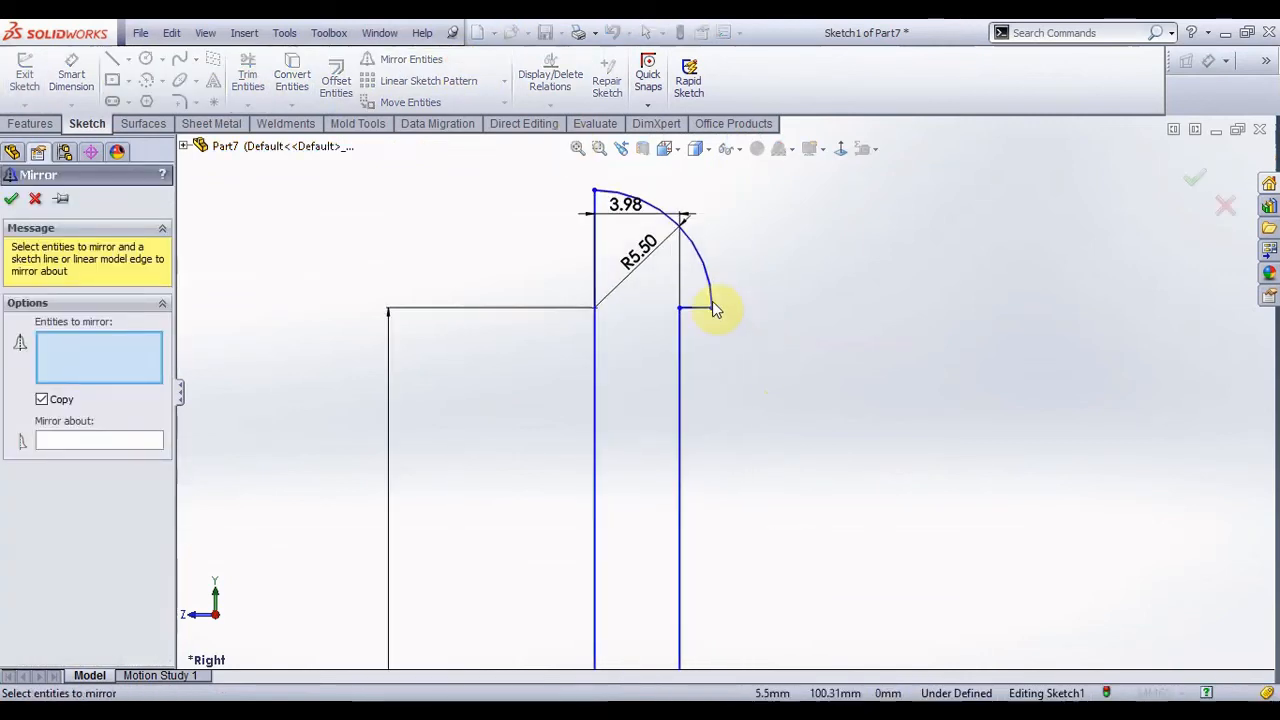
click(704, 310)
click(704, 266)
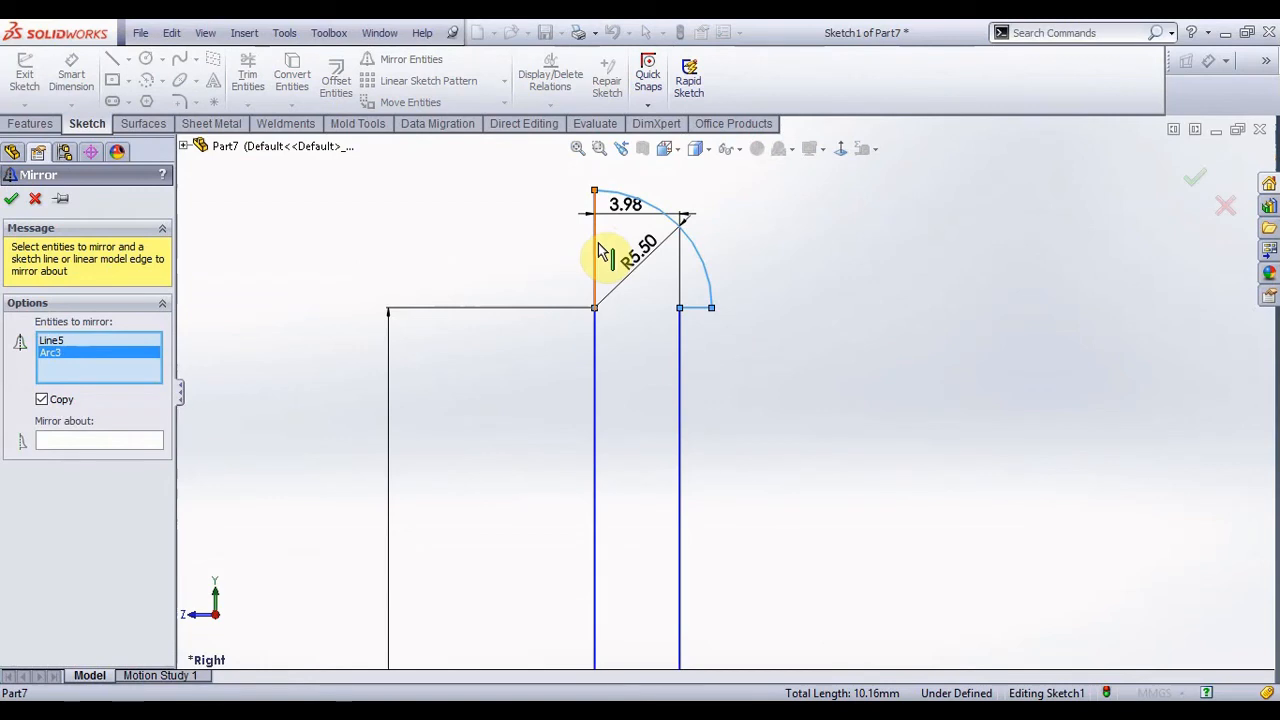
click(599, 245)
click(138, 443)
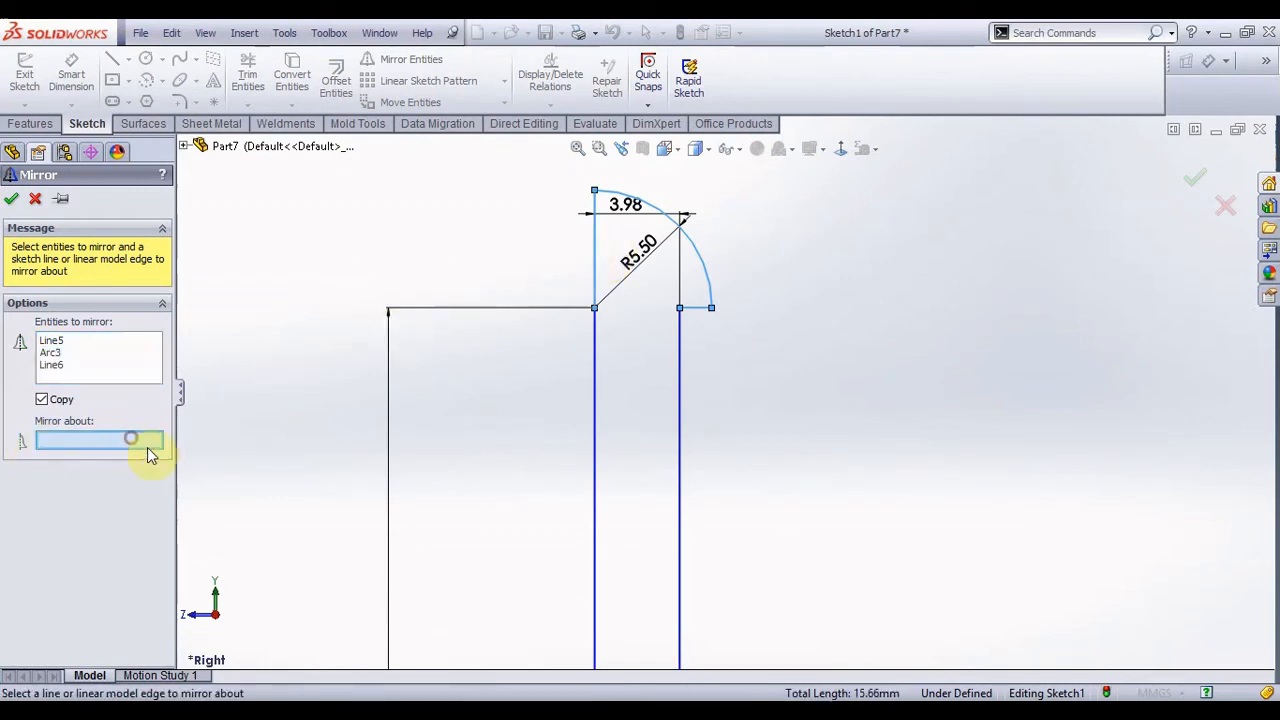
scroll(857, 523, up, 3)
scroll(812, 600, up, 3)
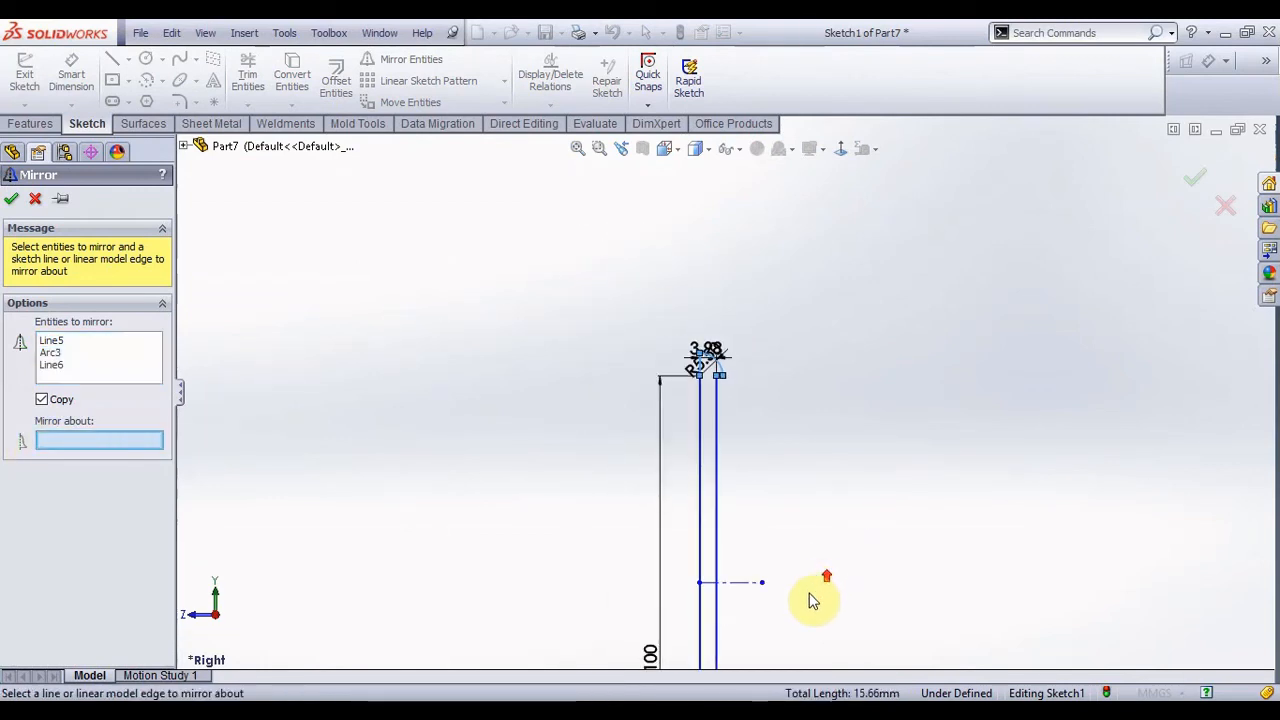
click(758, 584)
scroll(789, 603, up, 2)
scroll(703, 460, down, 4)
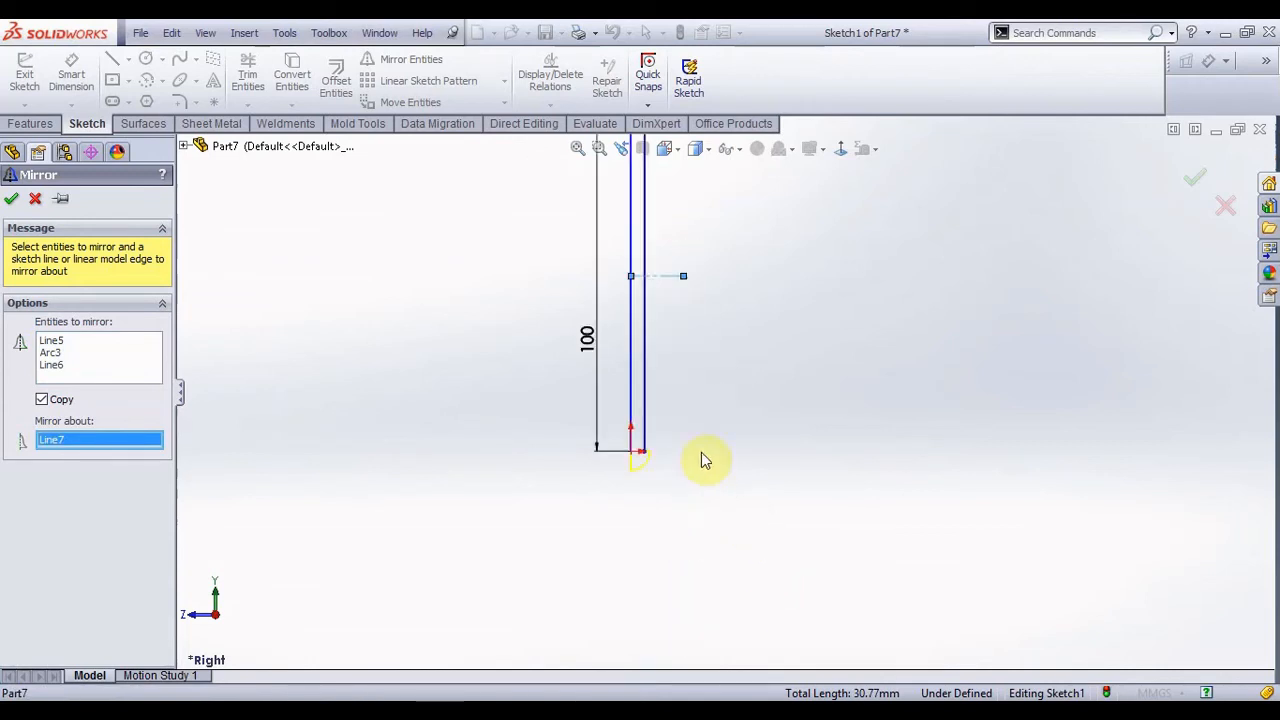
click(1197, 180)
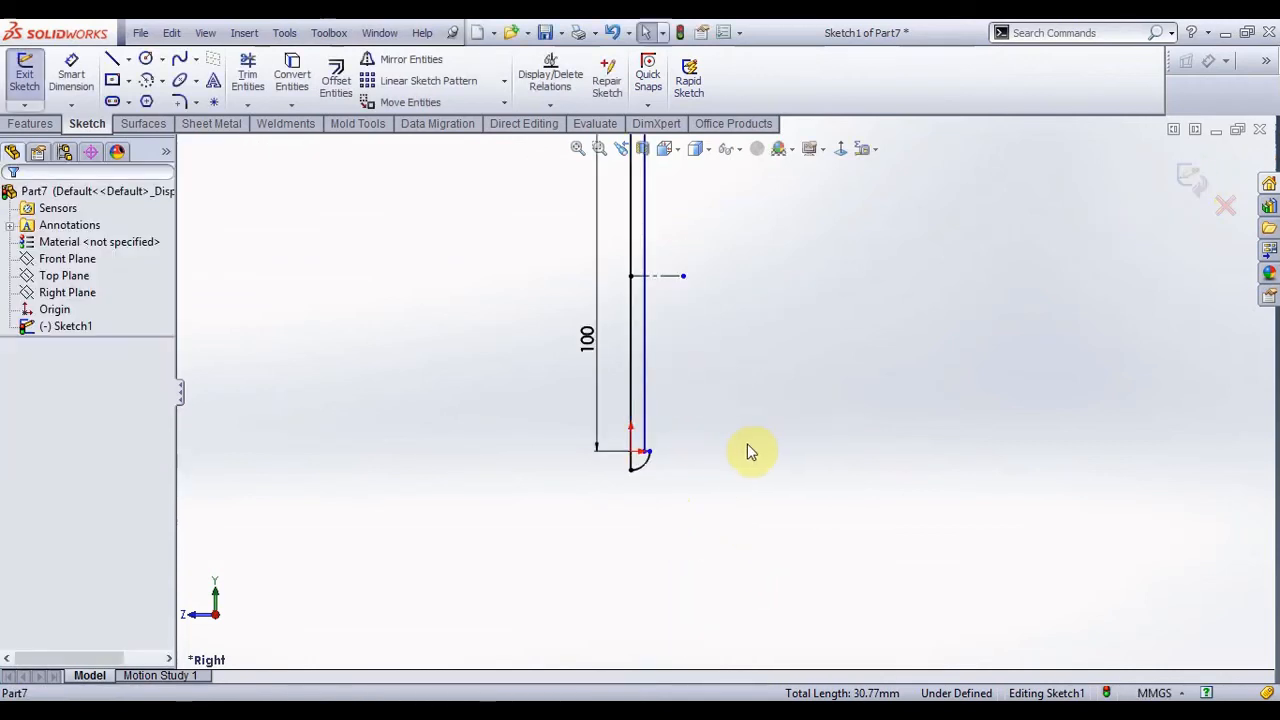
- Finish the sketch and revolve the profile 360° about its long vertical edge through the origin as a solid pin
scroll(700, 425, down, 5)
scroll(625, 470, up, 3)
scroll(622, 465, up, 3)
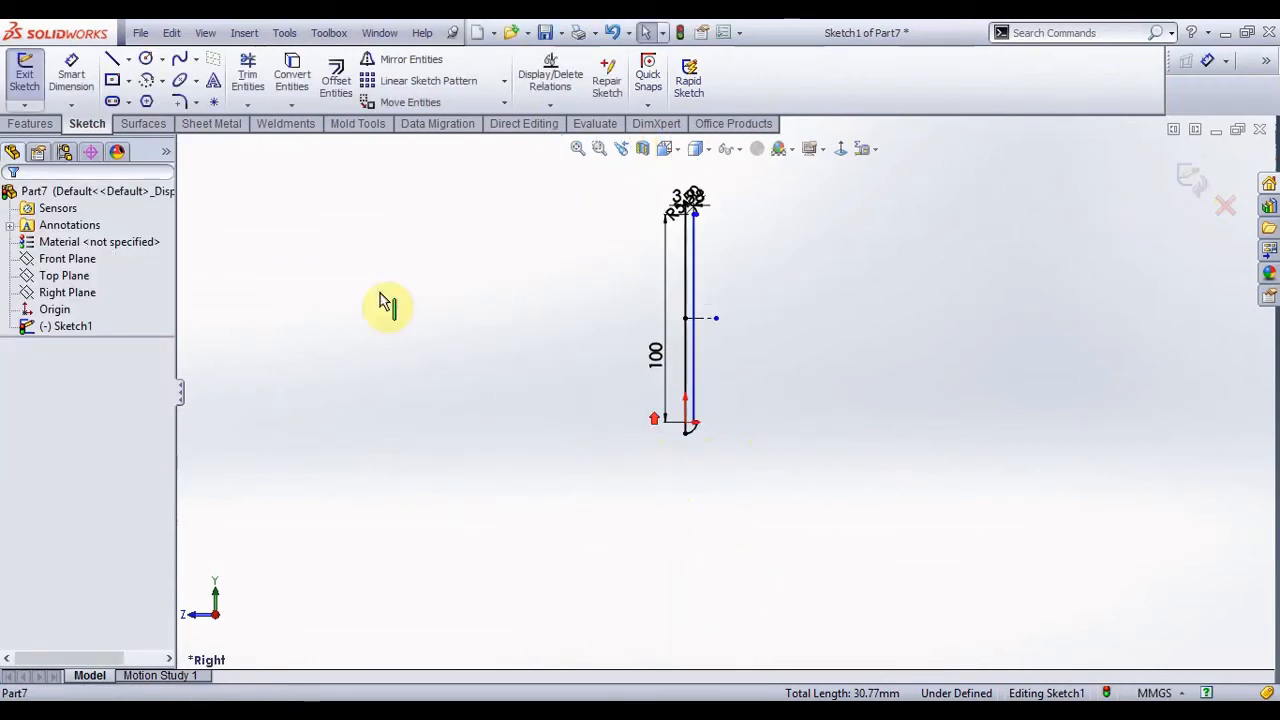
click(25, 76)
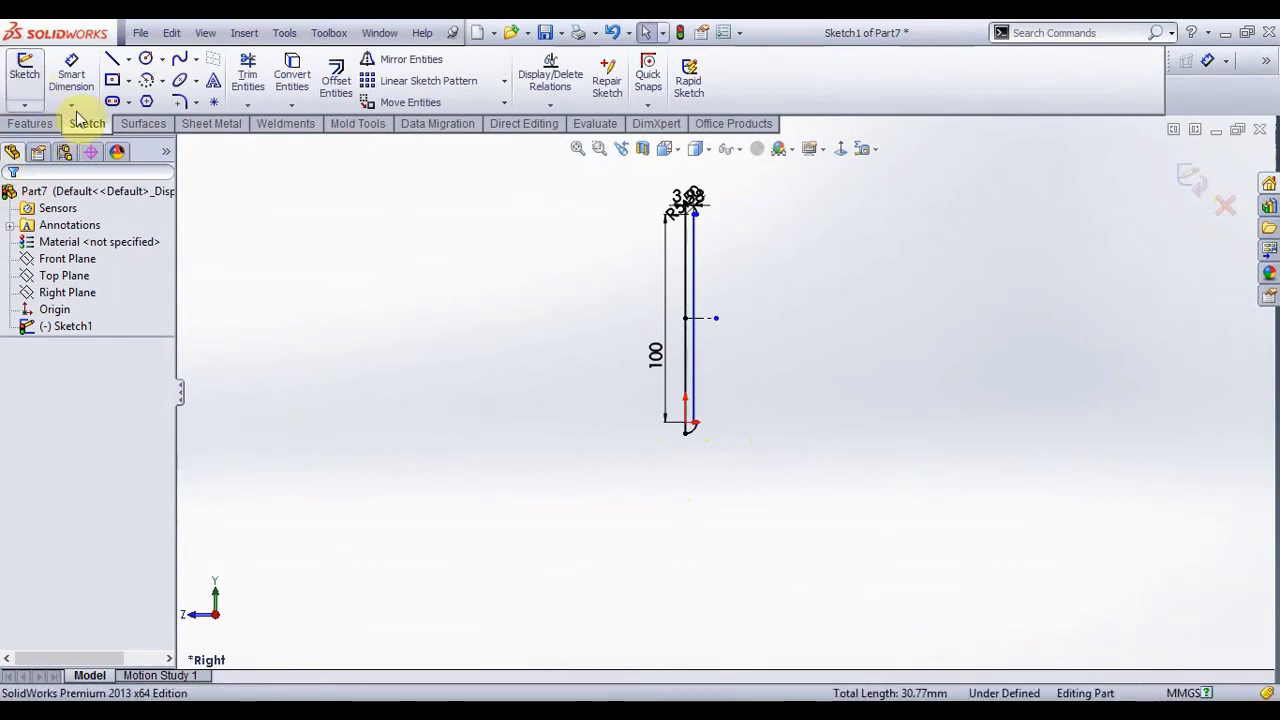
click(45, 127)
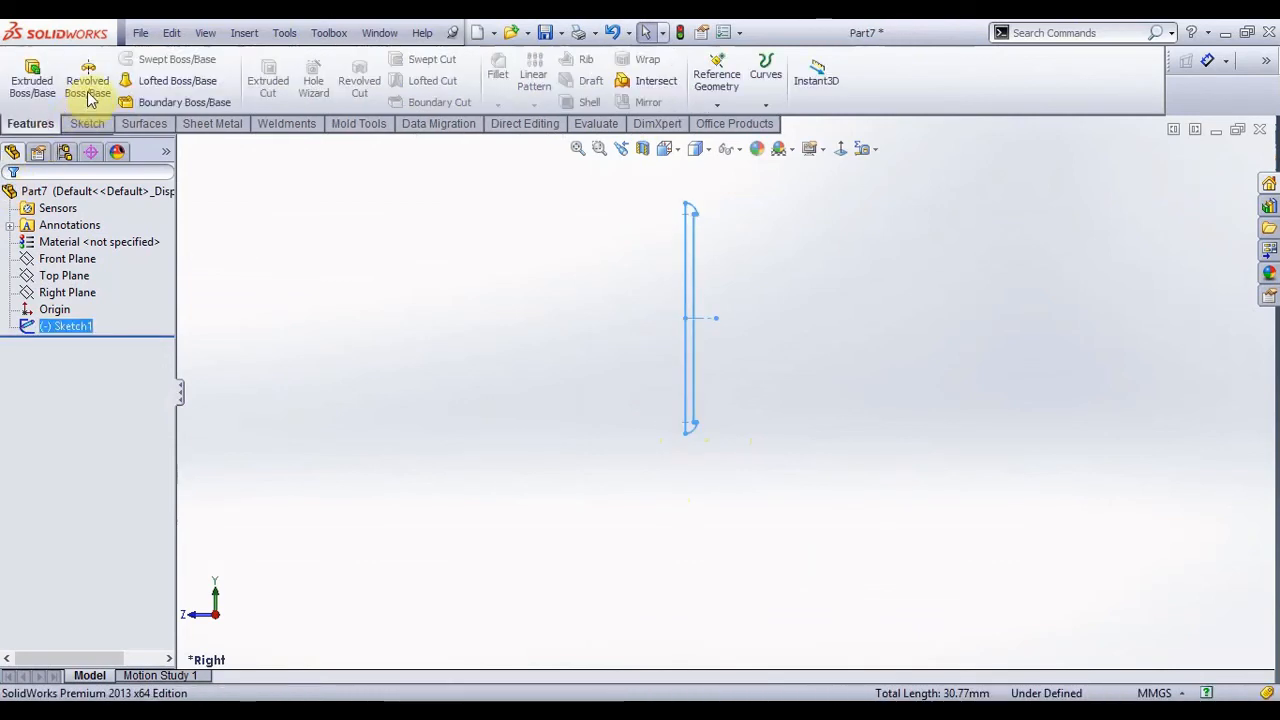
click(88, 80)
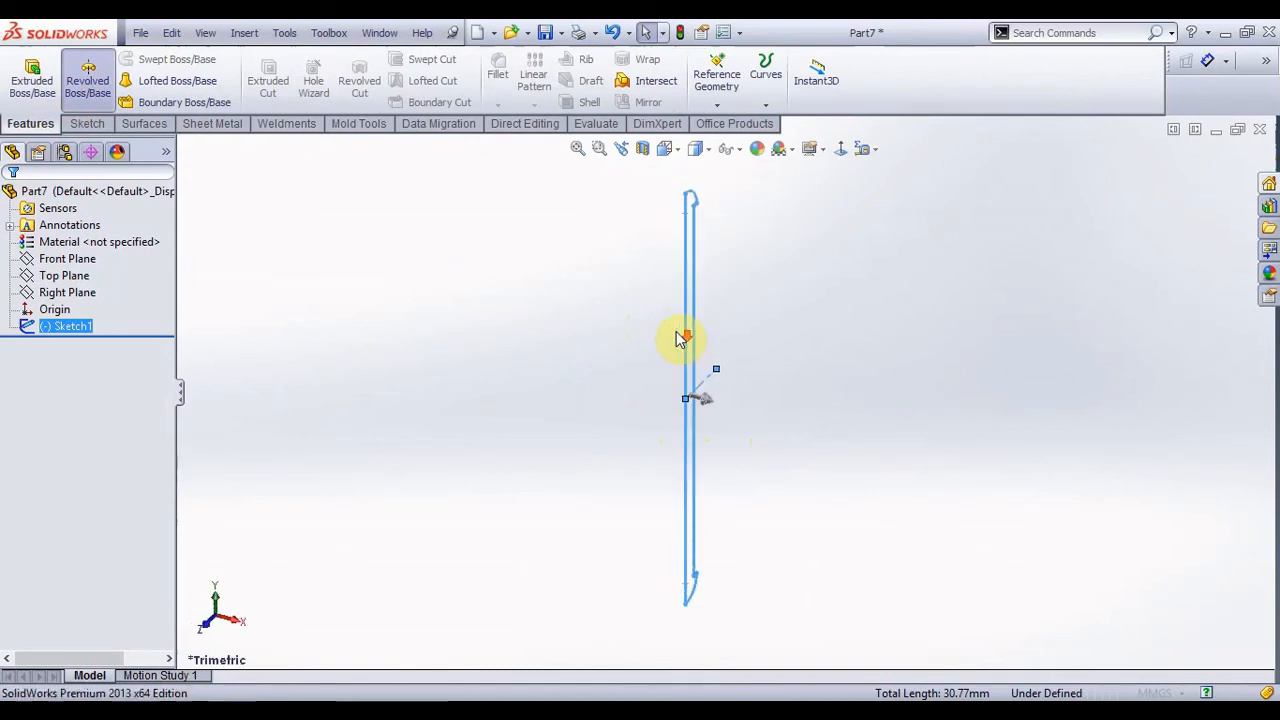
click(700, 360)
click(689, 358)
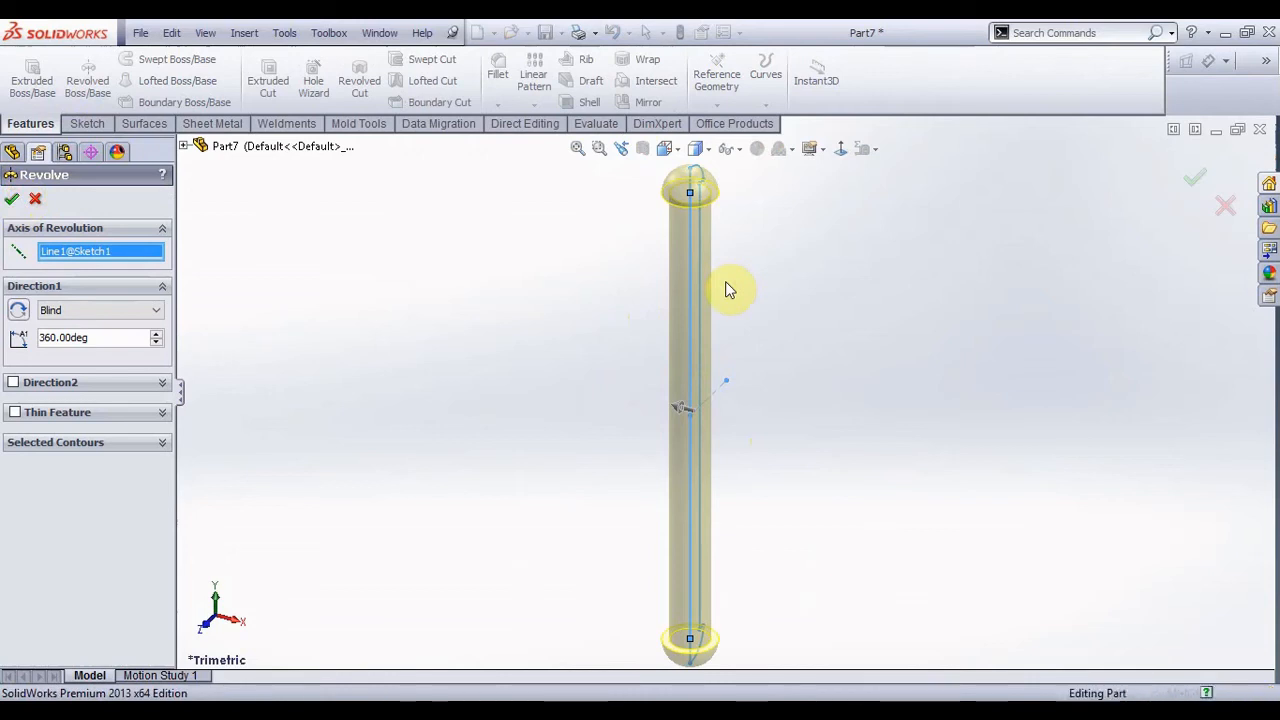
scroll(798, 292, up, 4)
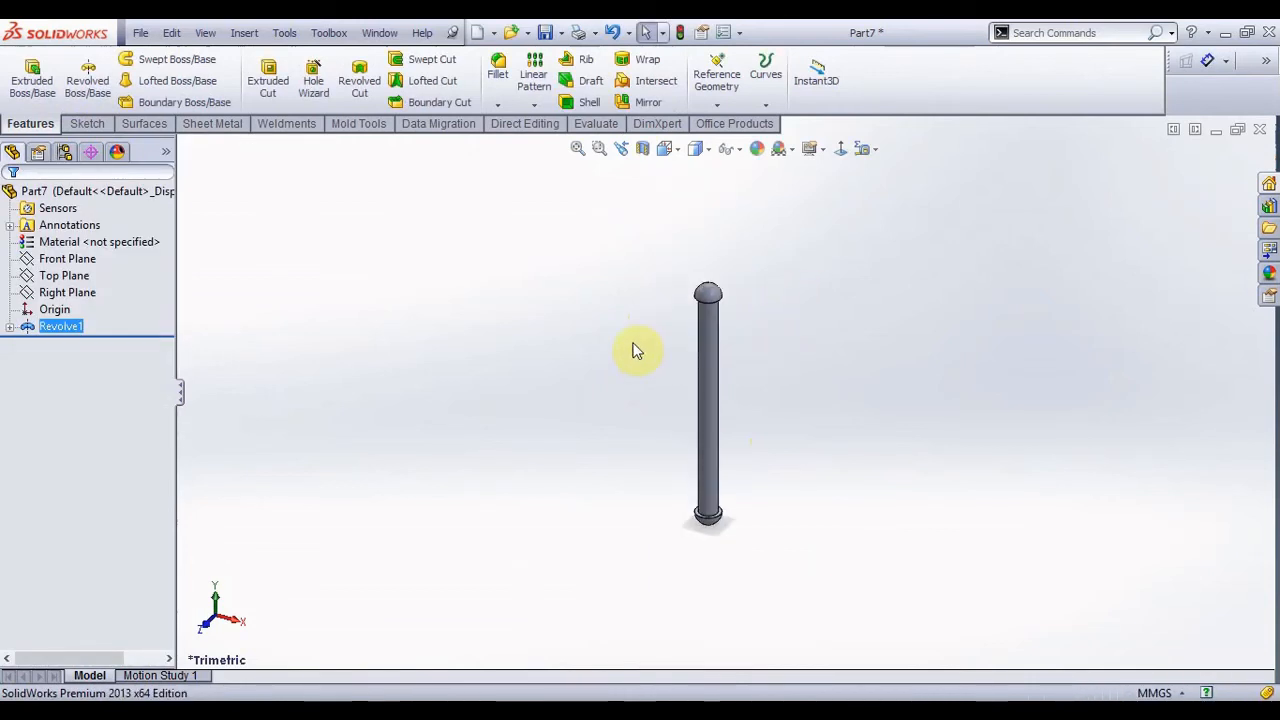
- Save the pin part under the file name Part7
key(ctrl+s)
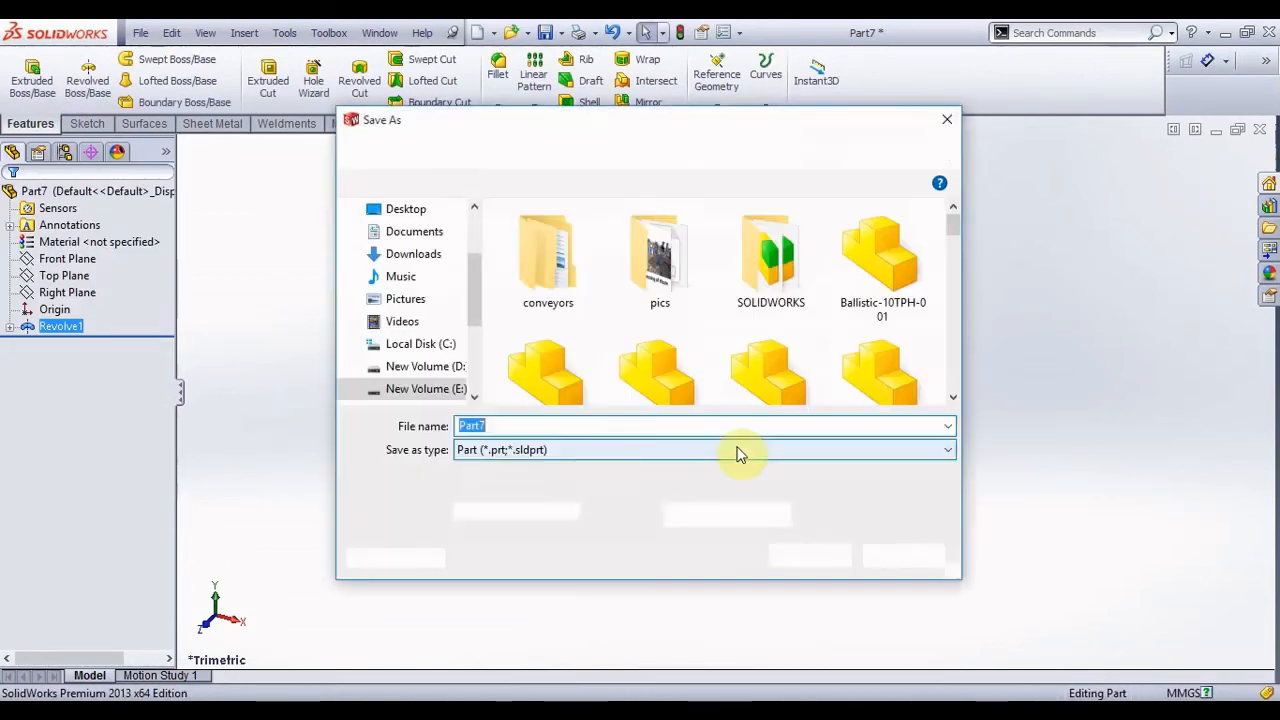
click(812, 556)
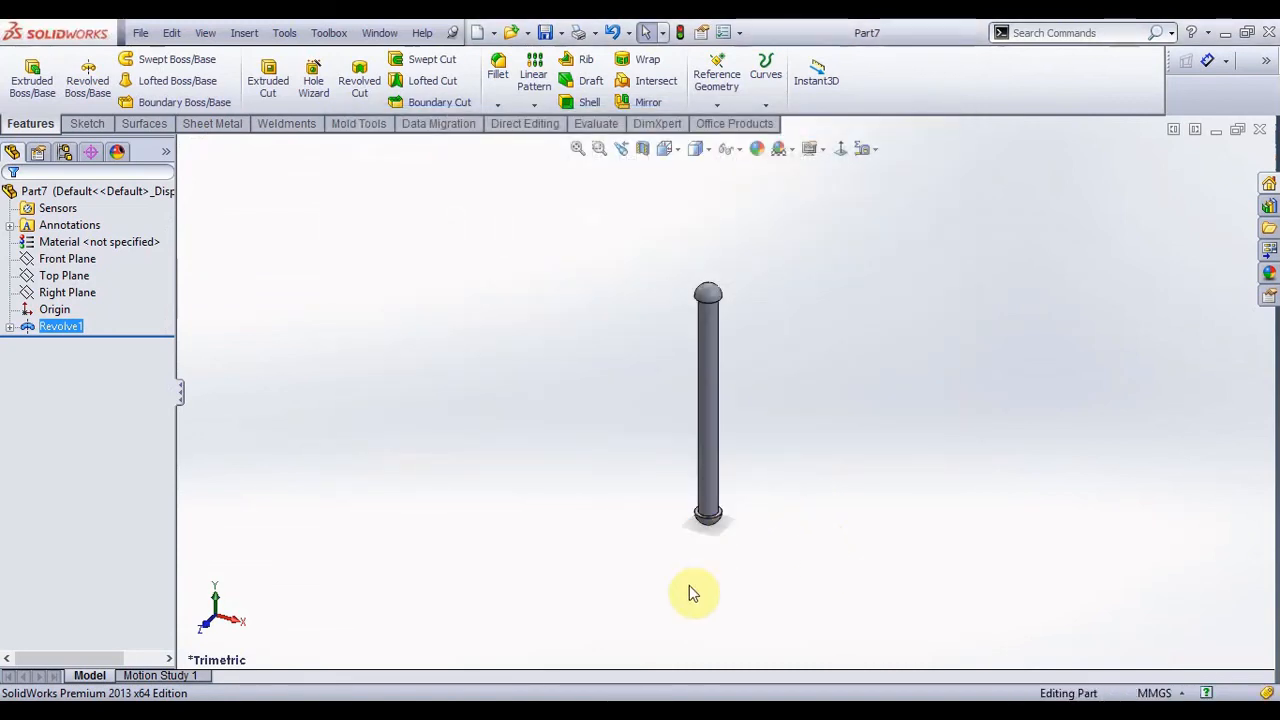
scroll(715, 437, down, 2)
middle_drag(720, 437, 636, 220)
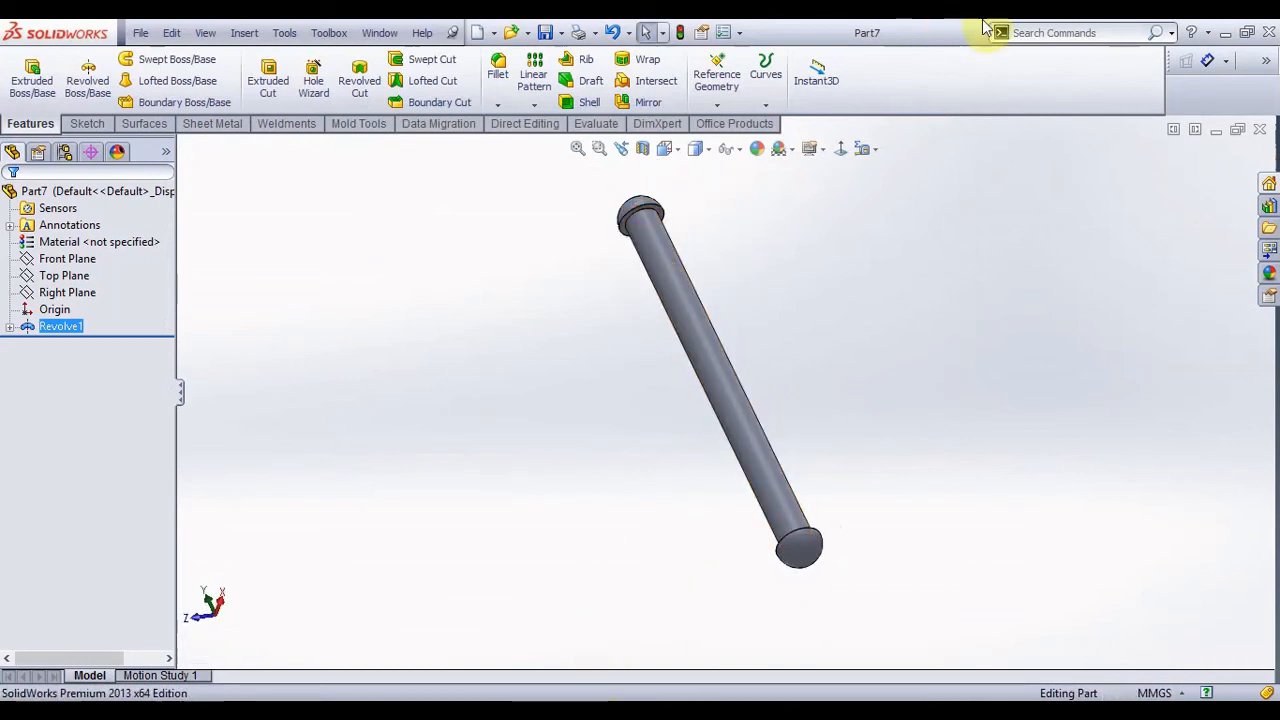
- Switch to the Assem2 assembly and insert Part7 beside the hinge's knuckles
click(1216, 131)
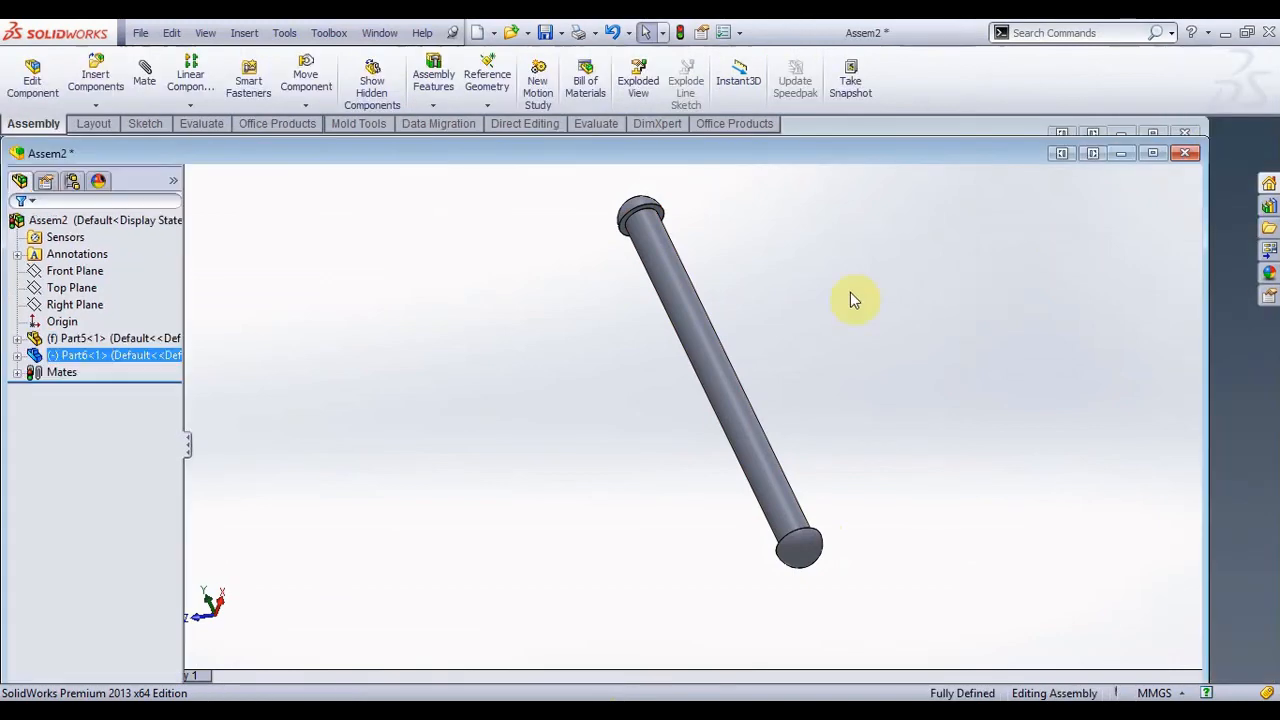
click(1152, 152)
click(96, 80)
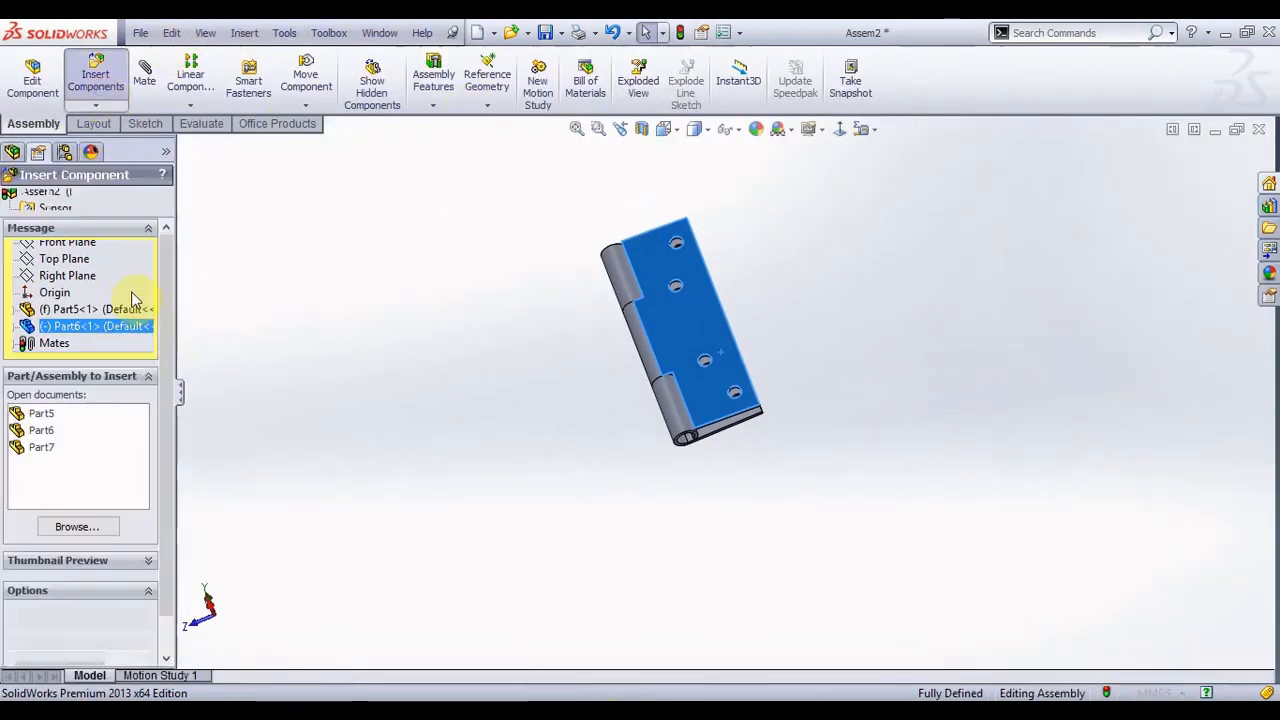
click(41, 447)
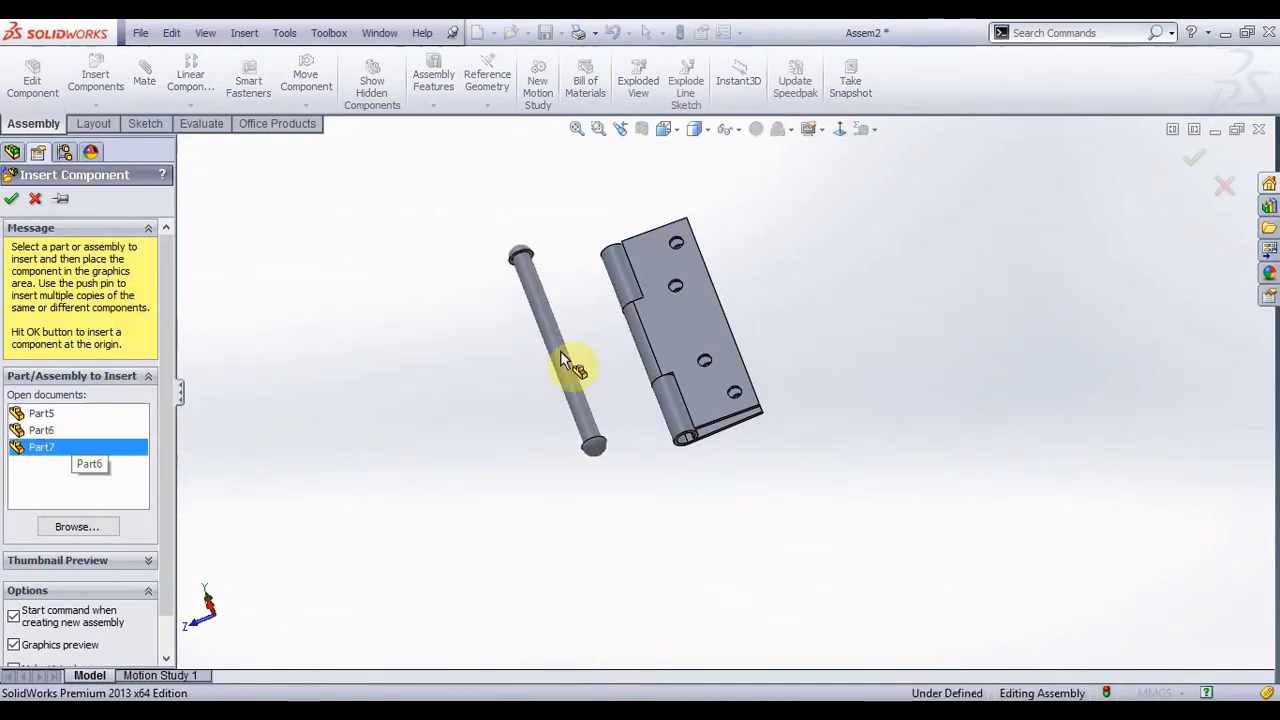
click(594, 357)
scroll(650, 432, down, 2)
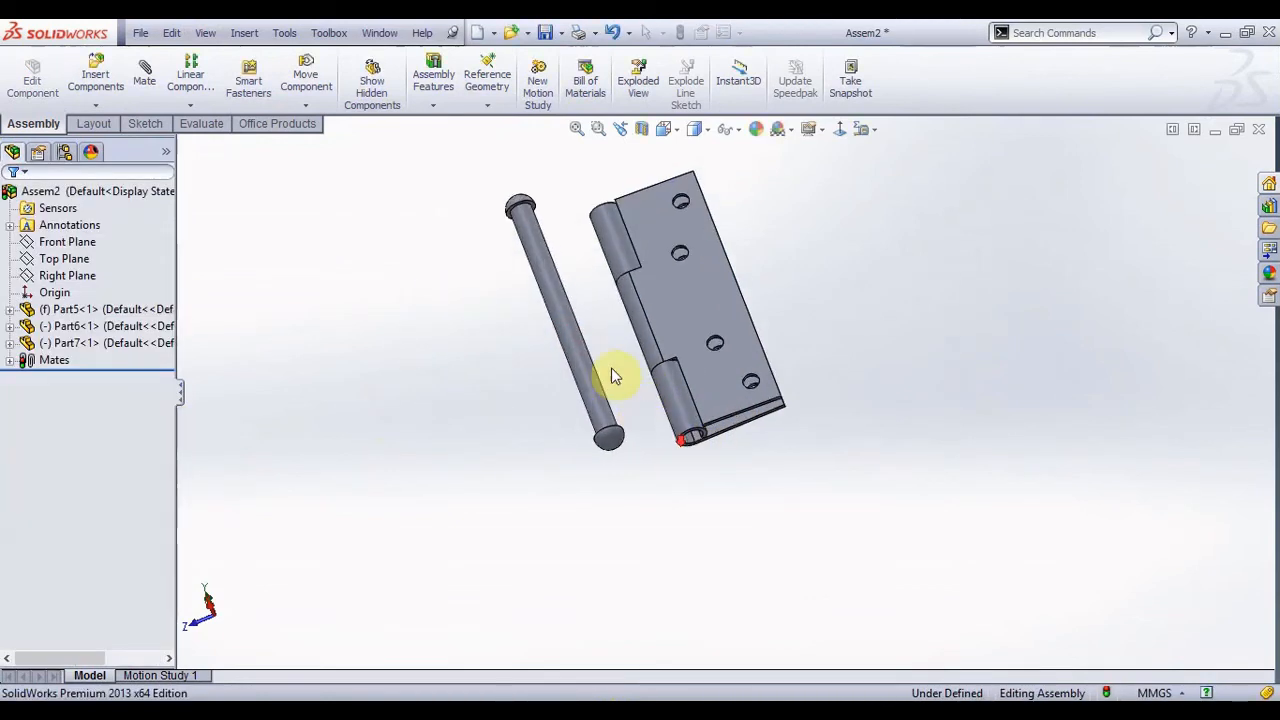
- Add a concentric mate between the inner face of Part5's knuckle and the pin's cylindrical shaft
scroll(707, 450, up, 6)
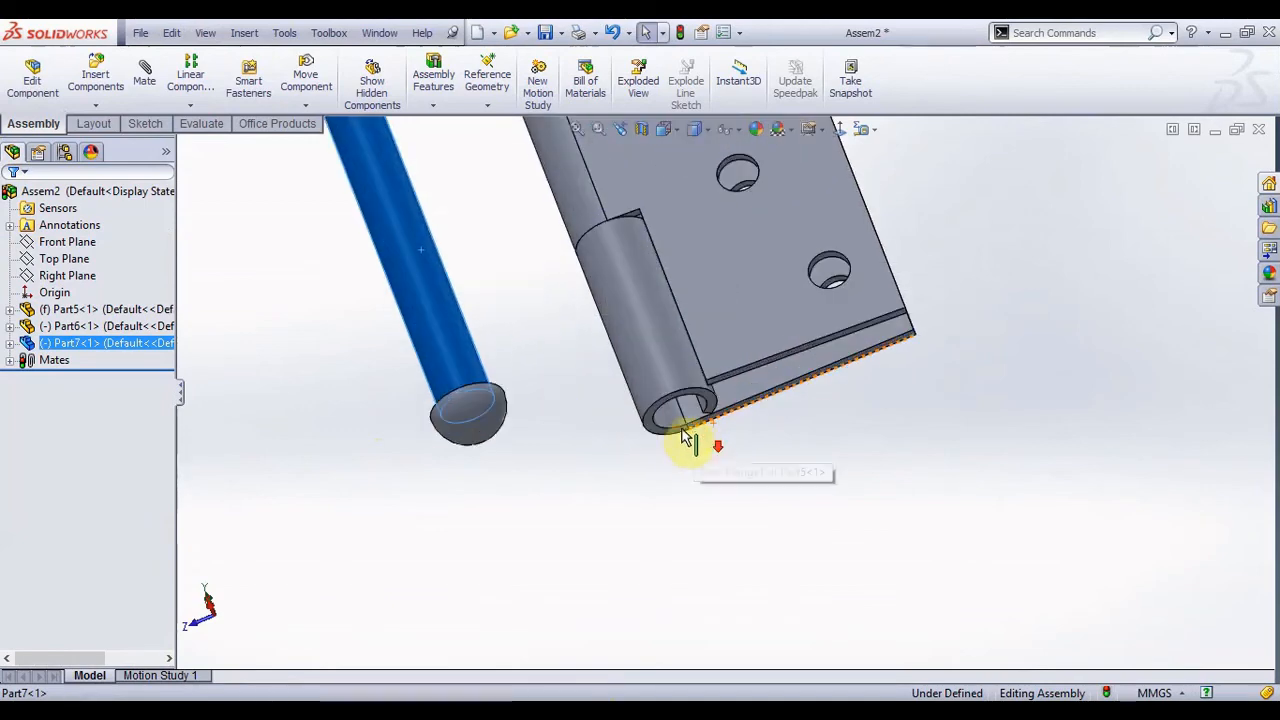
click(673, 408)
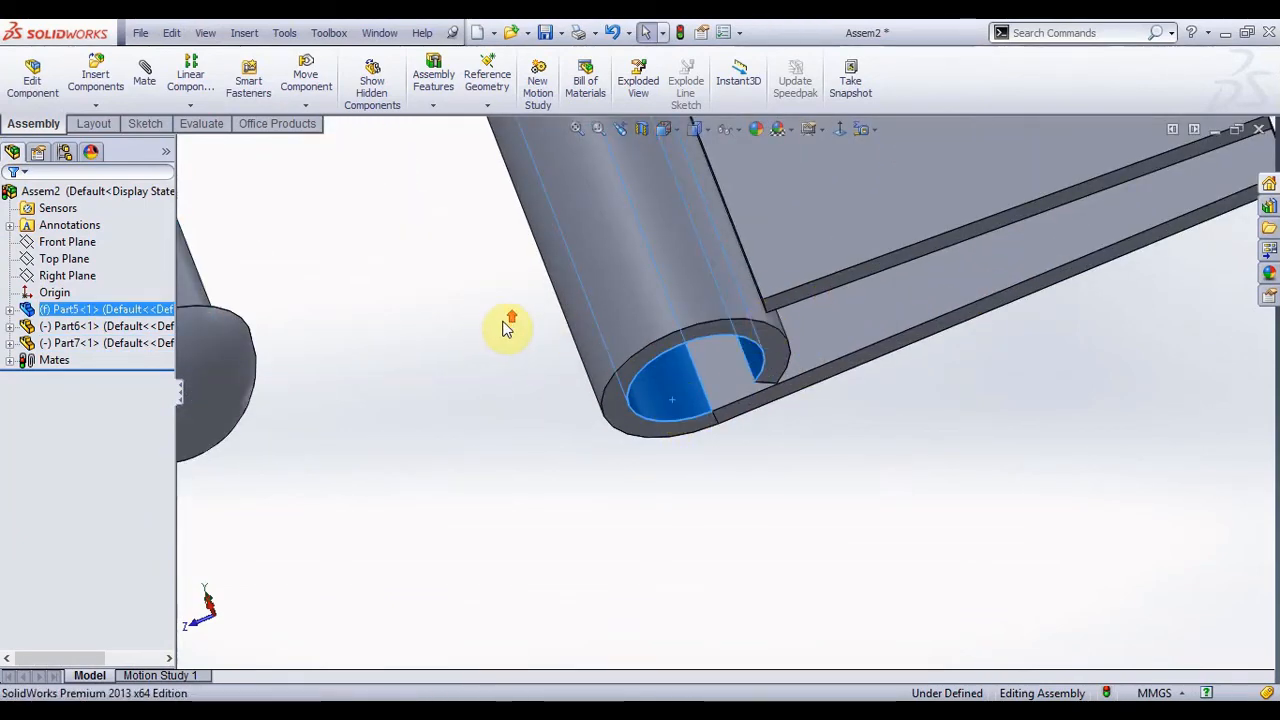
scroll(505, 329, up, 4)
click(420, 298)
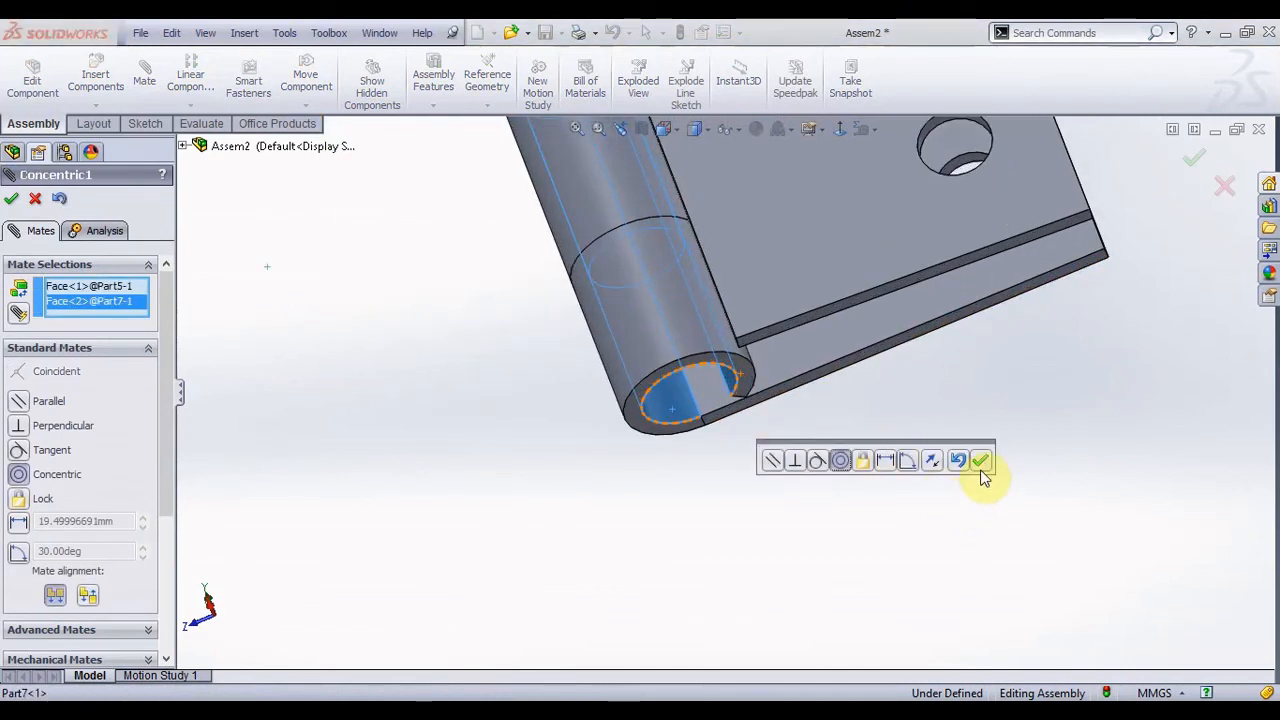
- Add a coincident mate between the underside of the pin's domed head and the end face of Part5's knuckle
scroll(727, 306, up, 7)
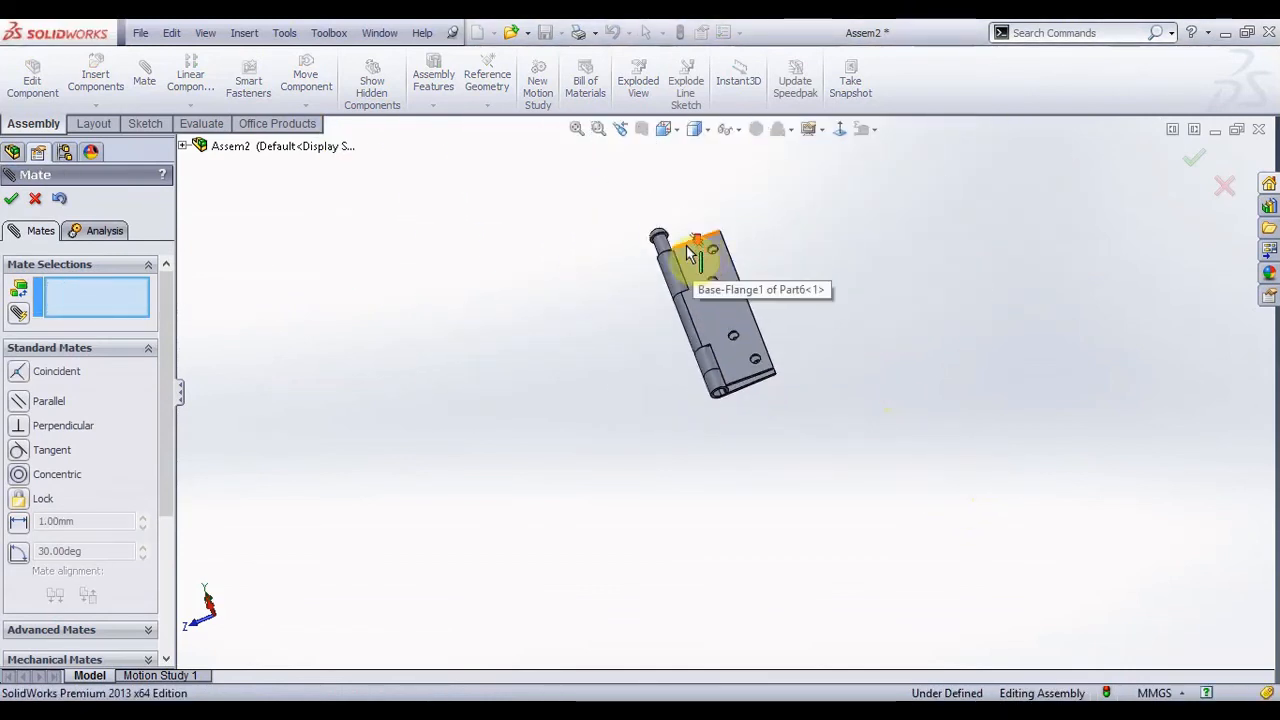
scroll(680, 250, down, 4)
scroll(645, 300, down, 3)
click(679, 343)
scroll(735, 372, up, 4)
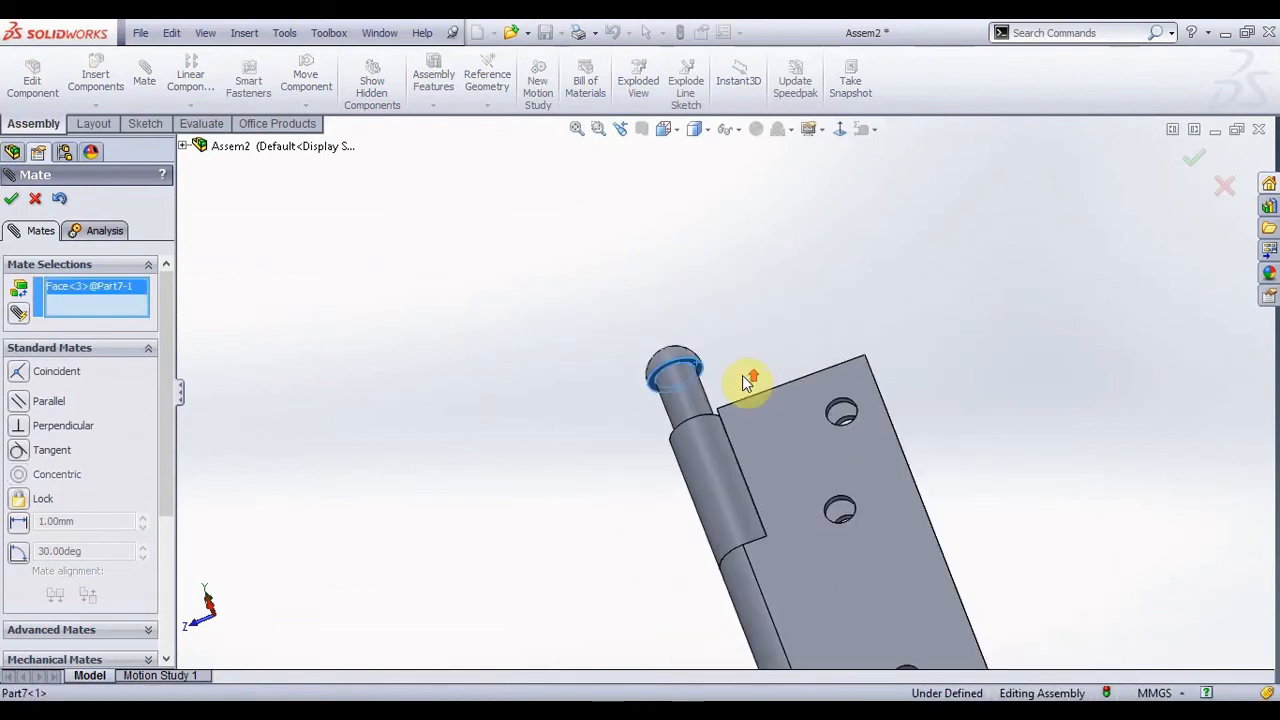
middle_drag(748, 378, 815, 555)
scroll(704, 440, down, 4)
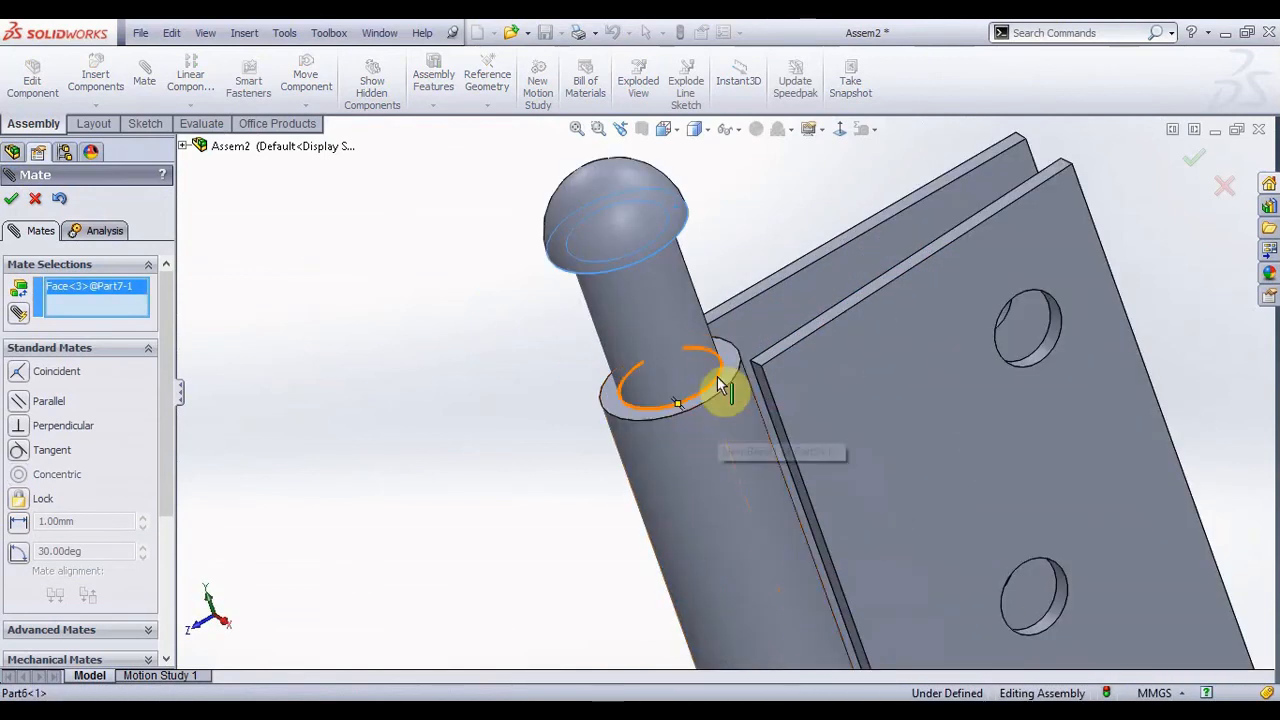
click(736, 363)
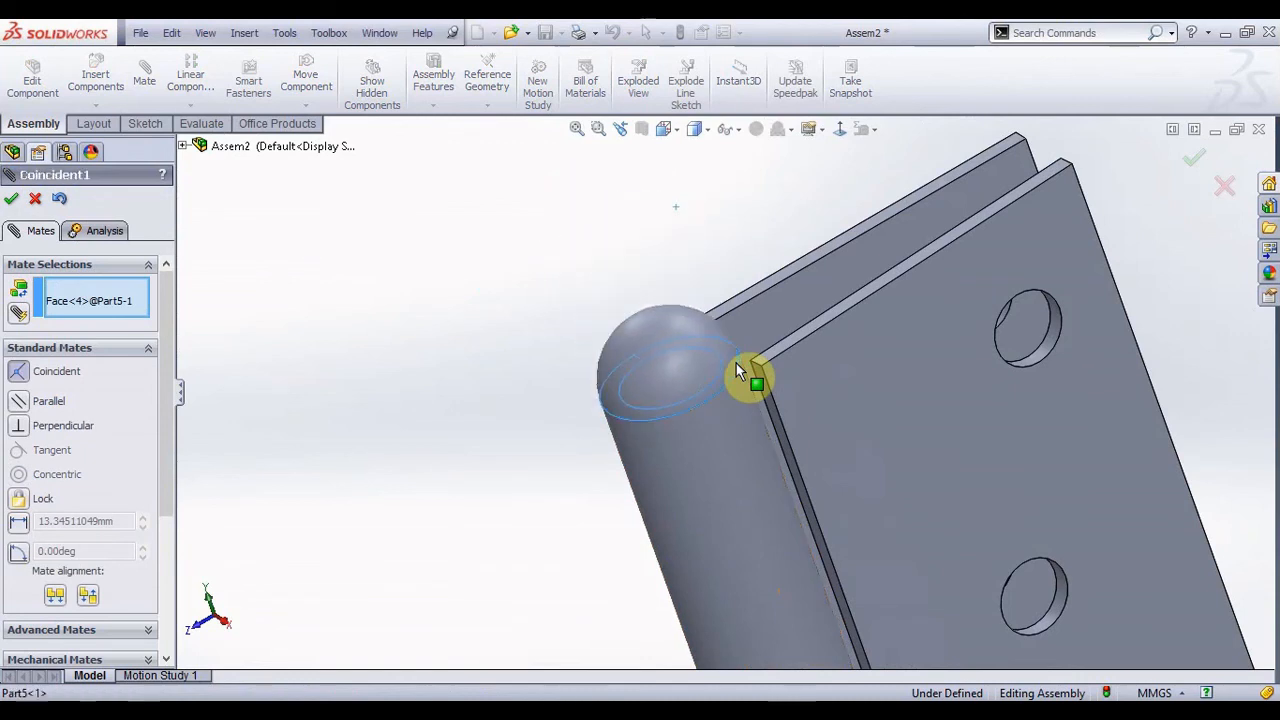
click(950, 342)
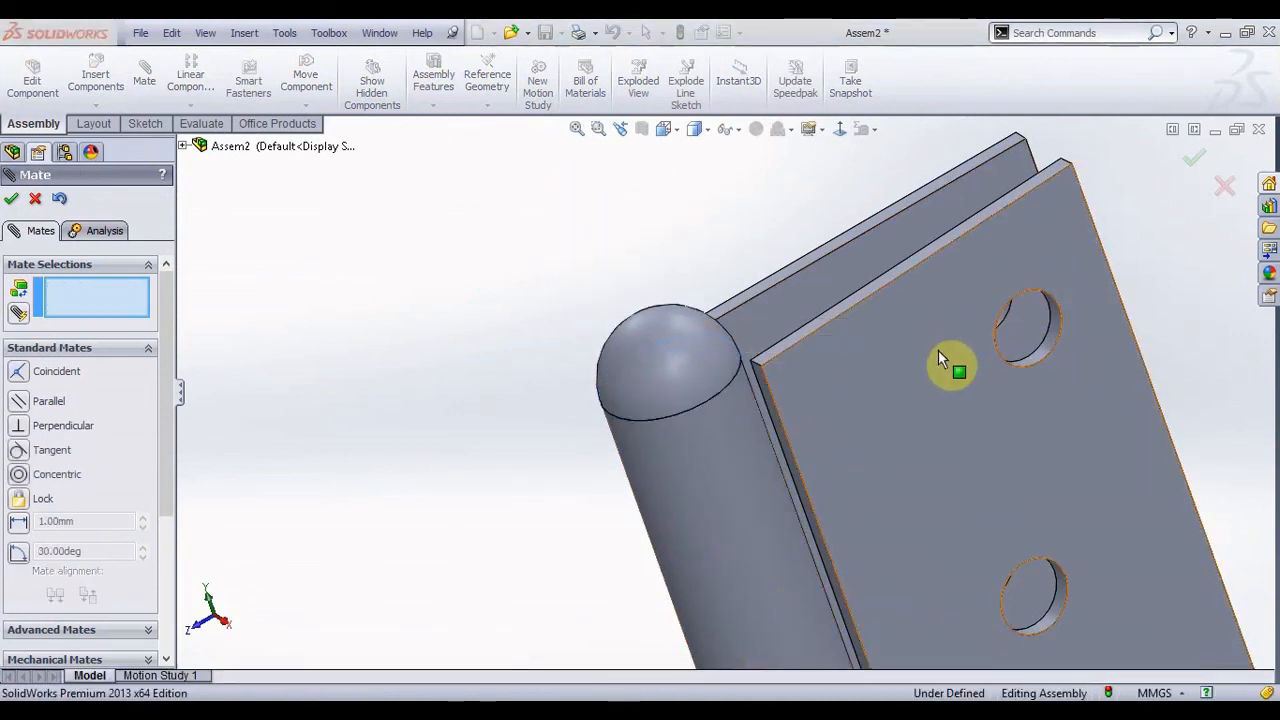
- Leave the mate command and swing the Part6 leaf open around the pin, away from the Part5 leaf
scroll(940, 365, up, 6)
scroll(840, 470, down, 2)
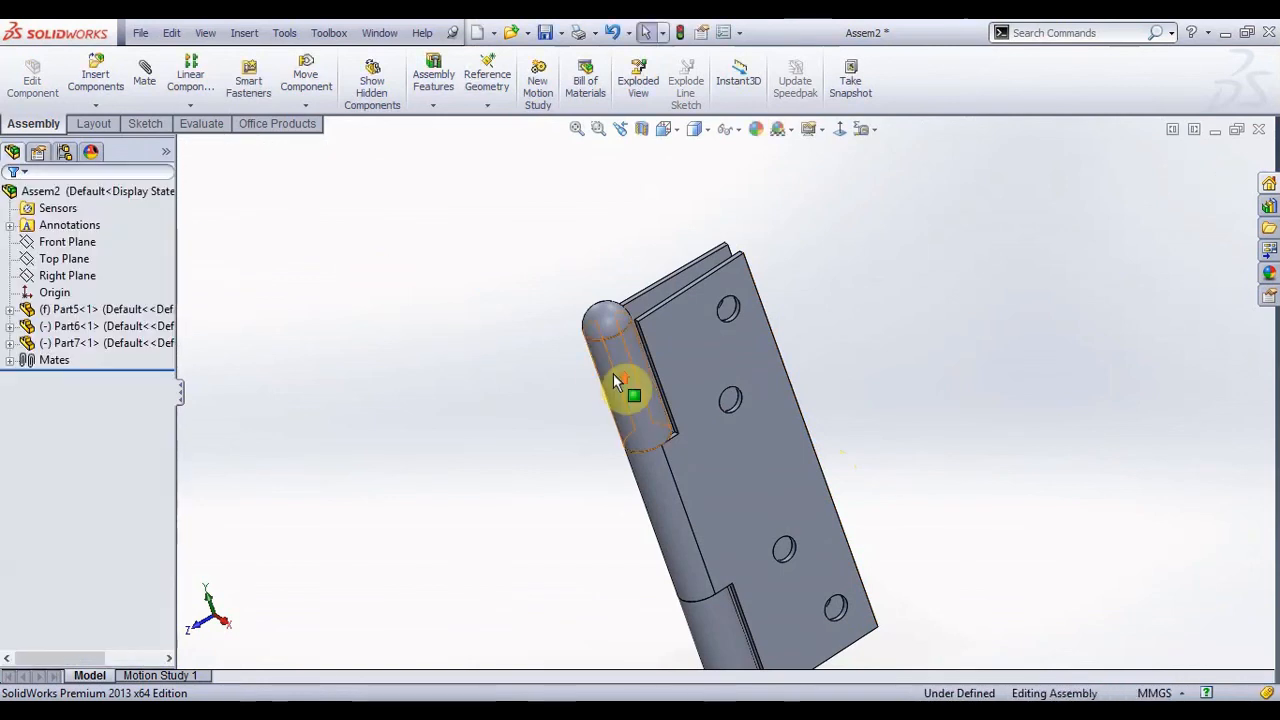
scroll(690, 375, up, 3)
scroll(694, 372, down, 3)
scroll(608, 342, up, 3)
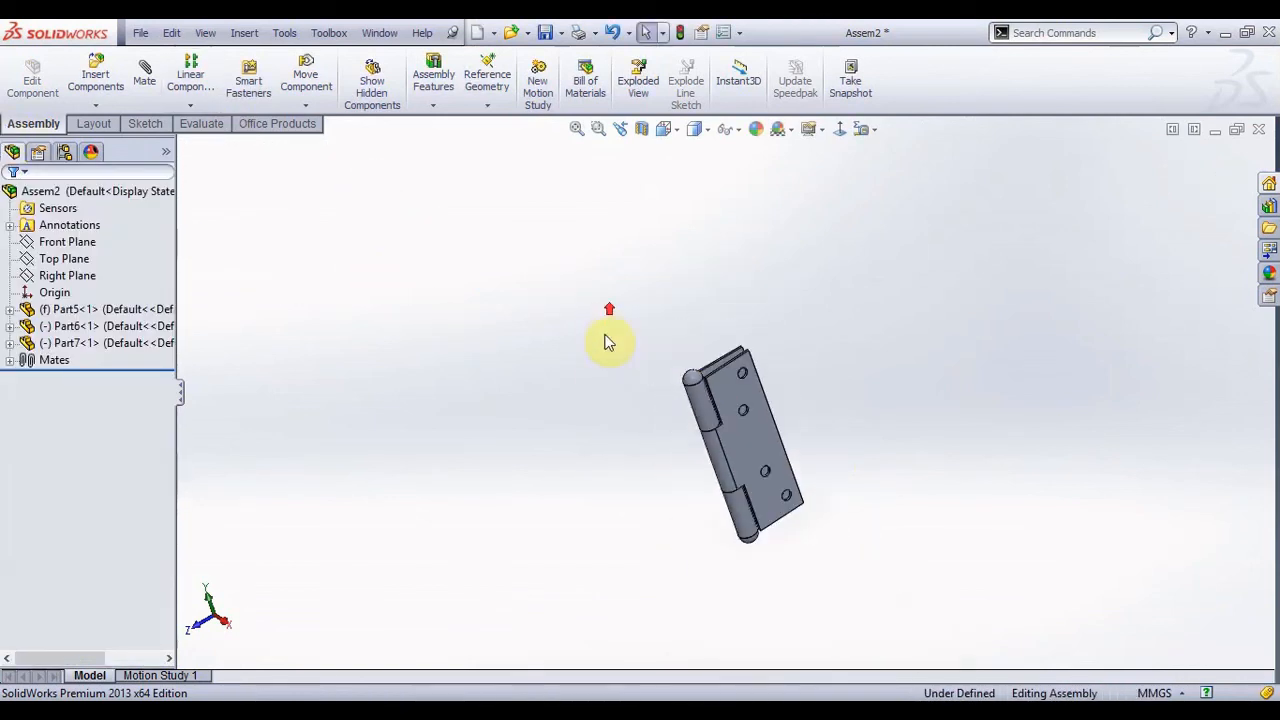
middle_drag(850, 575, 757, 450)
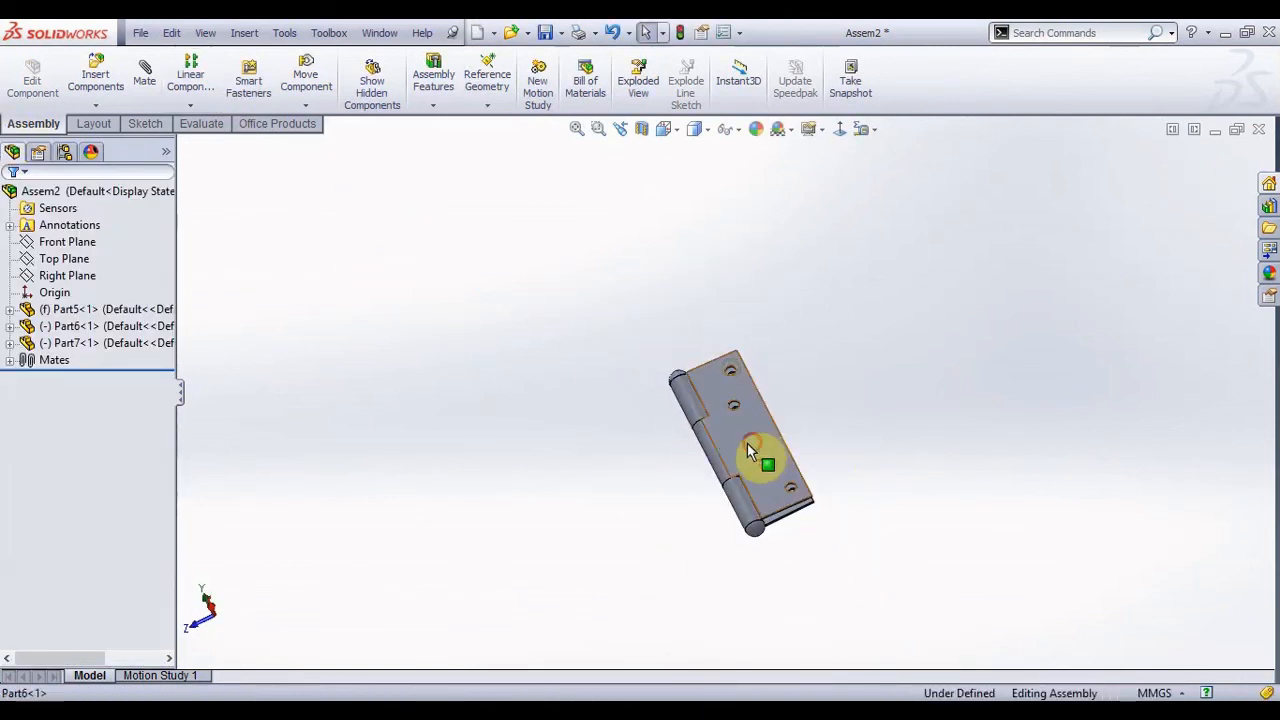
drag(751, 452, 628, 451)
scroll(715, 451, down, 5)
scroll(753, 472, up, 5)
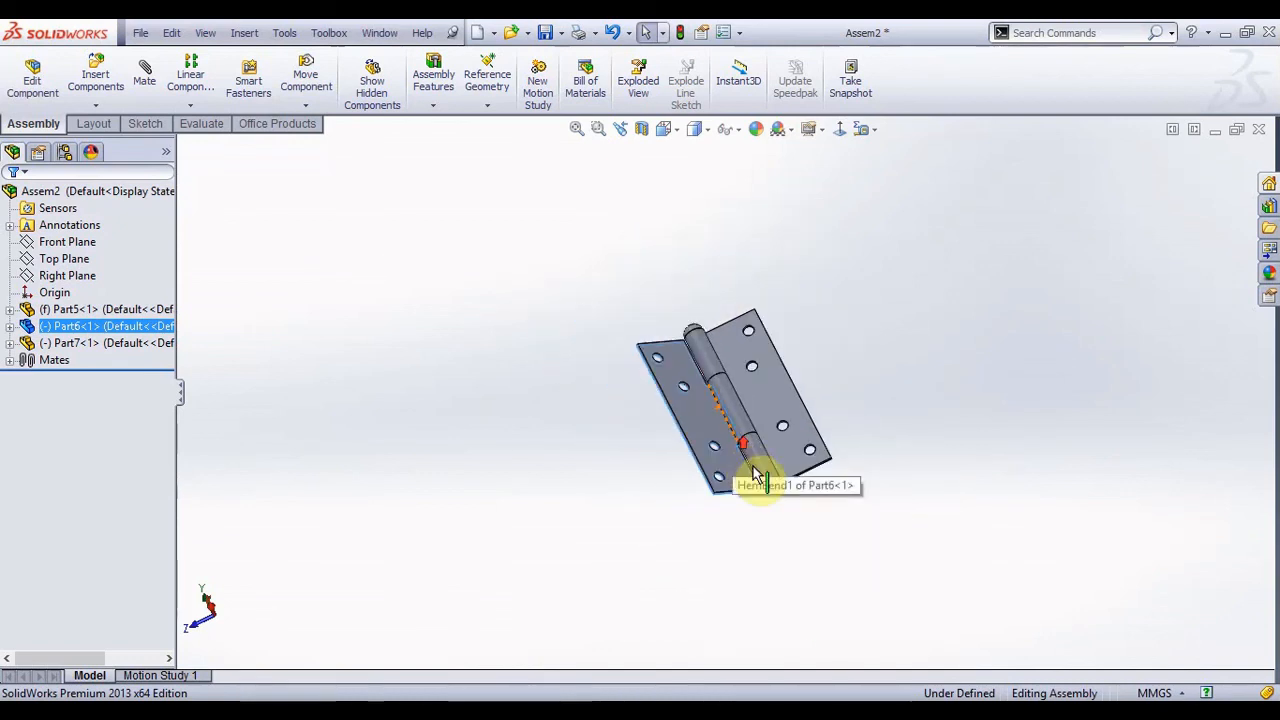
scroll(757, 475, down, 5)
scroll(668, 348, up, 3)
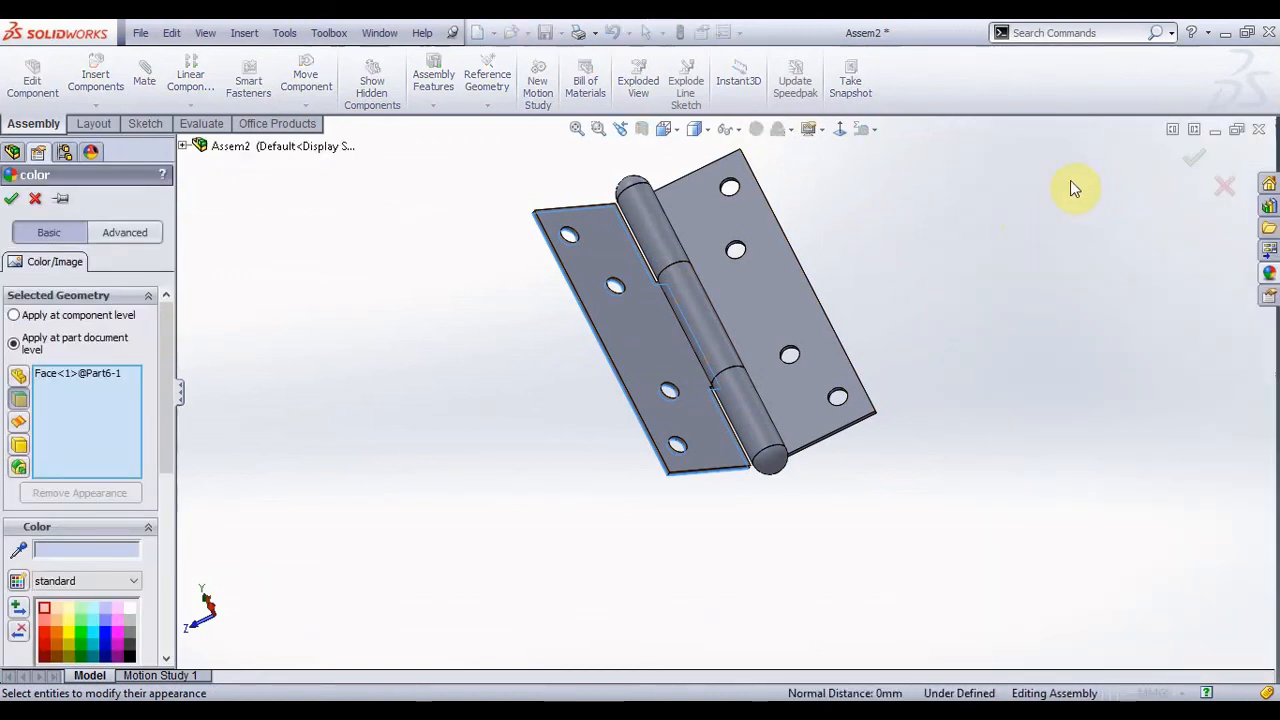
- Apply the matte silver appearance from the Metal > Silver category to the hinge assembly
key(Escape)
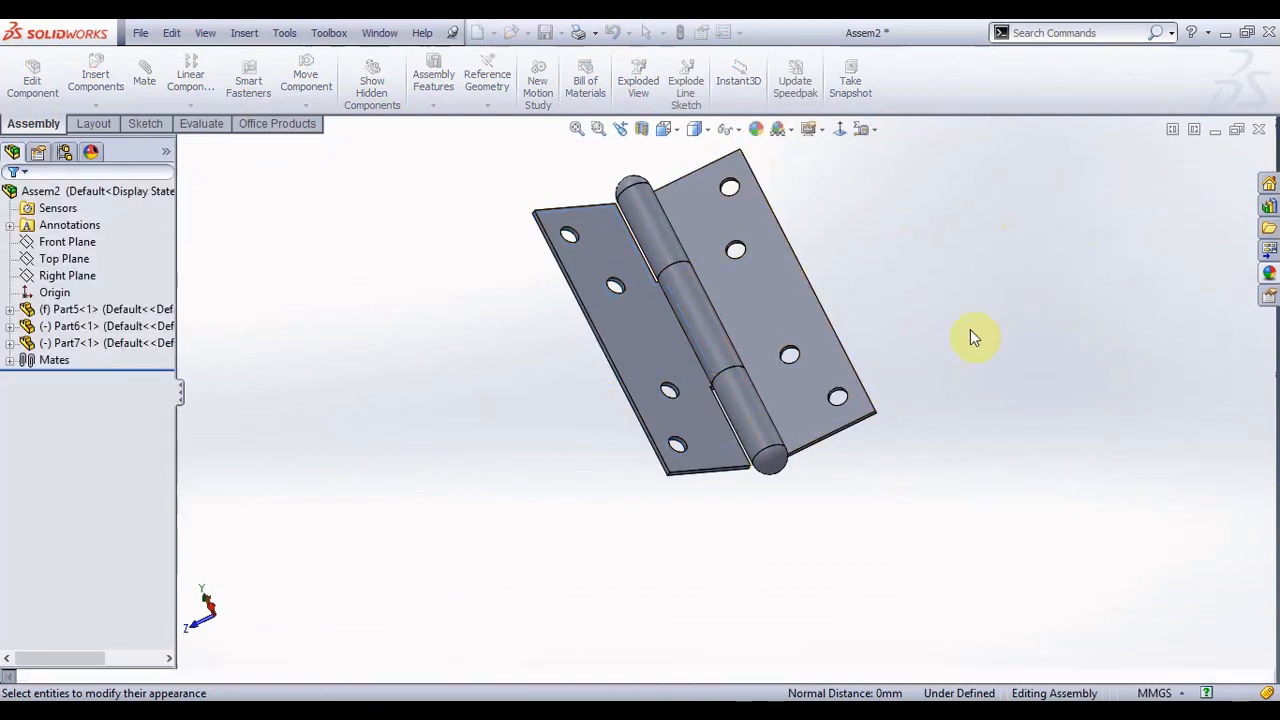
click(1266, 274)
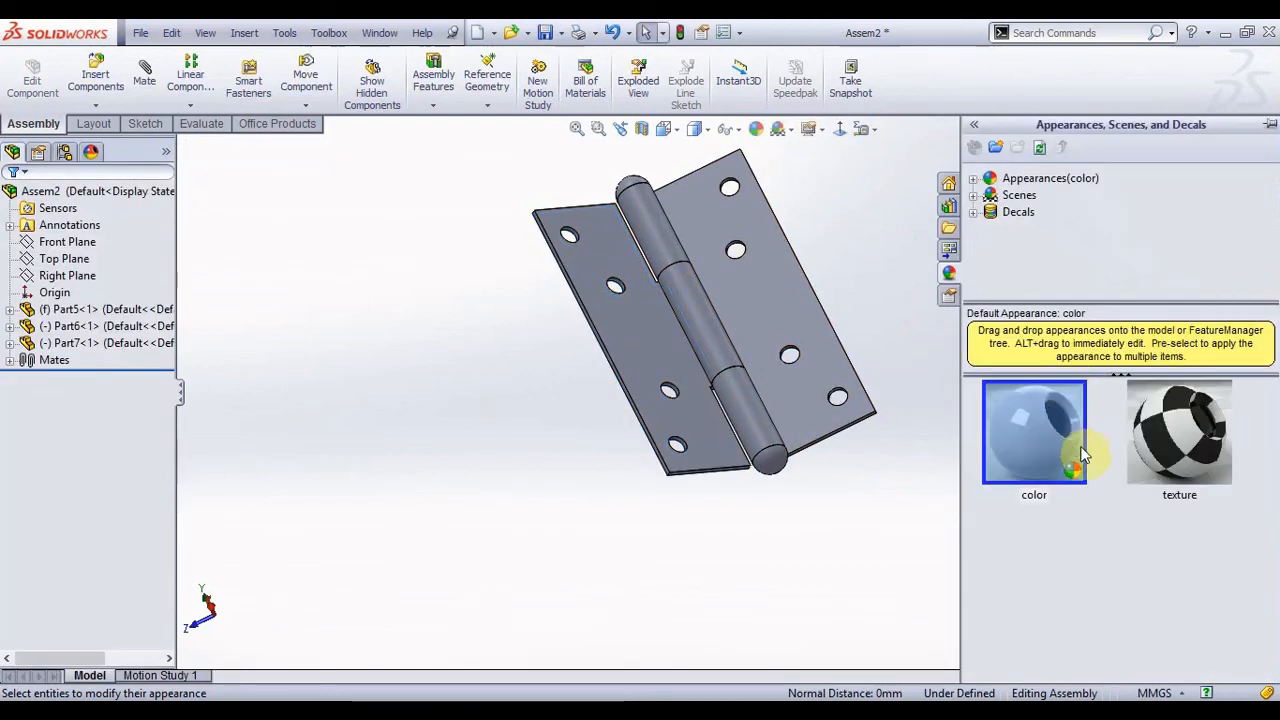
click(974, 180)
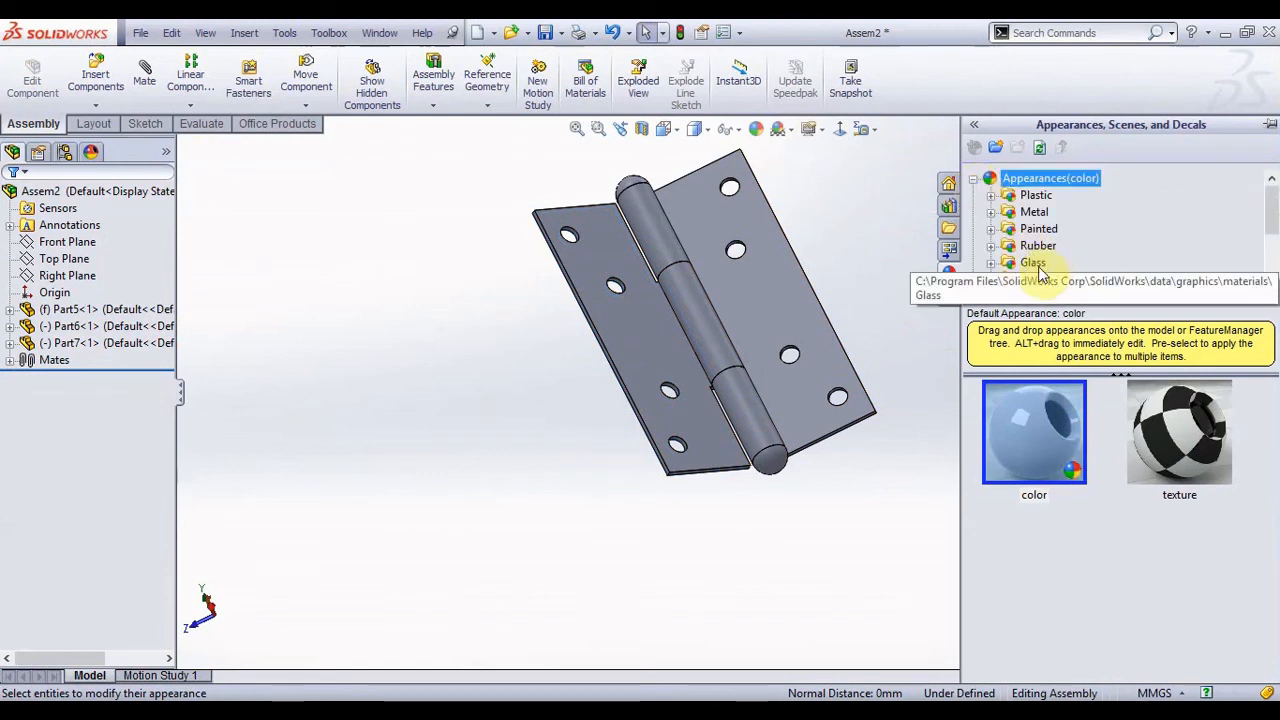
scroll(1030, 255, down, 1)
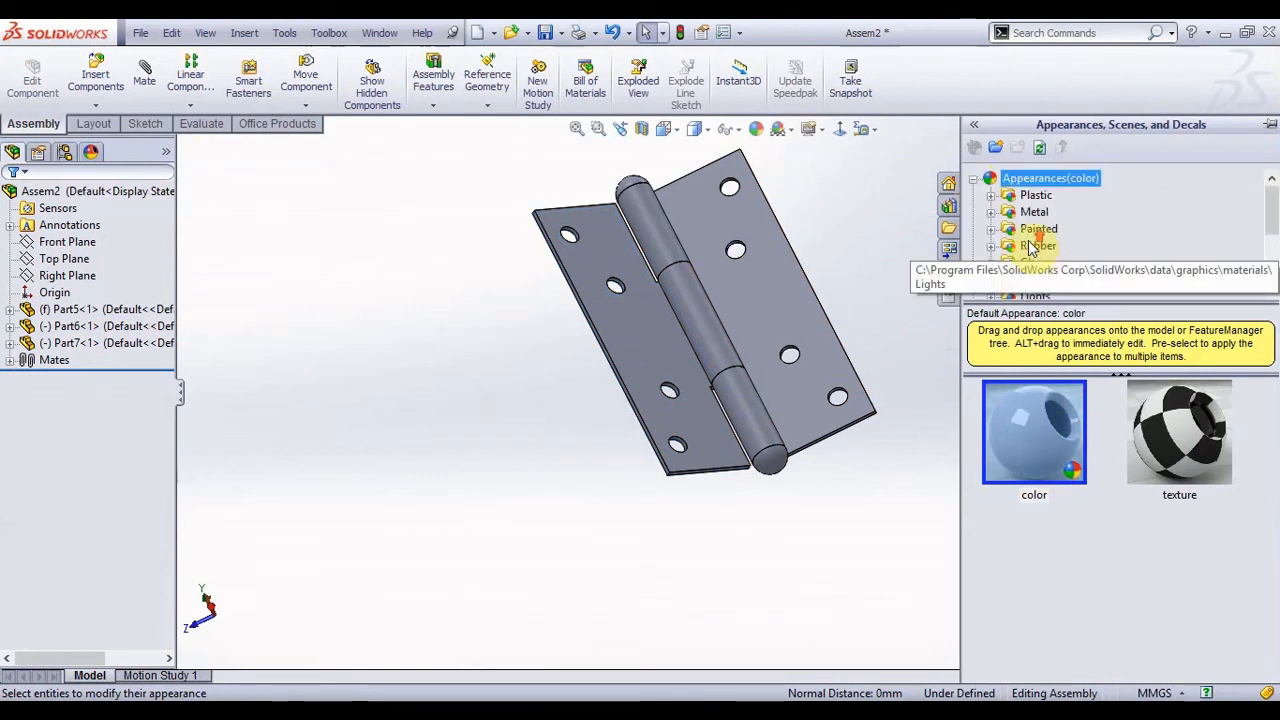
click(990, 212)
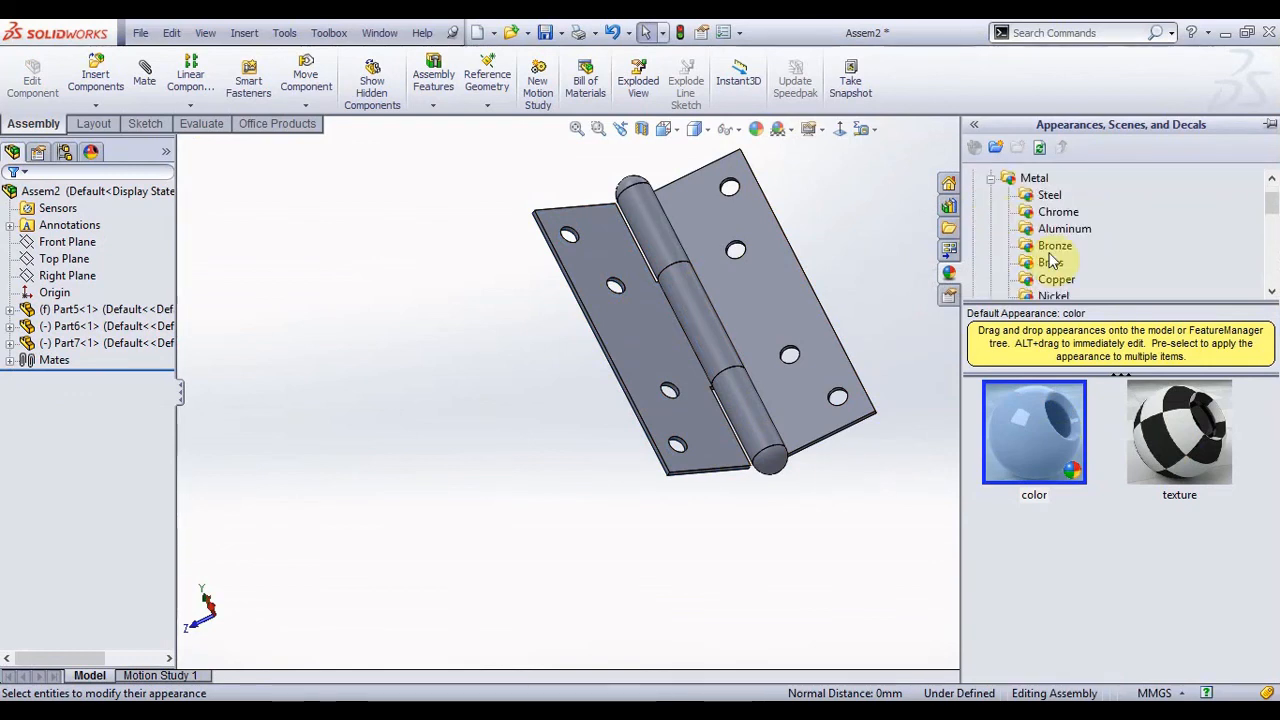
scroll(1060, 277, down, 2)
scroll(983, 210, up, 3)
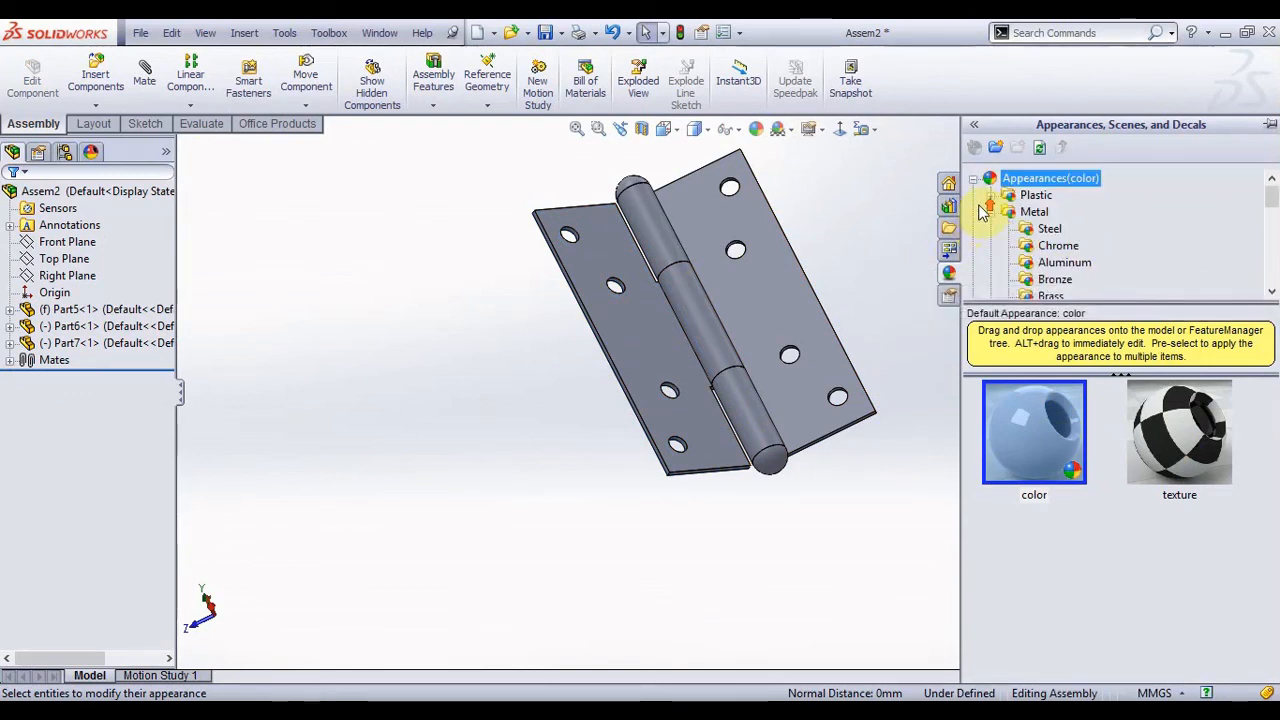
scroll(1030, 240, down, 2)
scroll(1055, 252, down, 1)
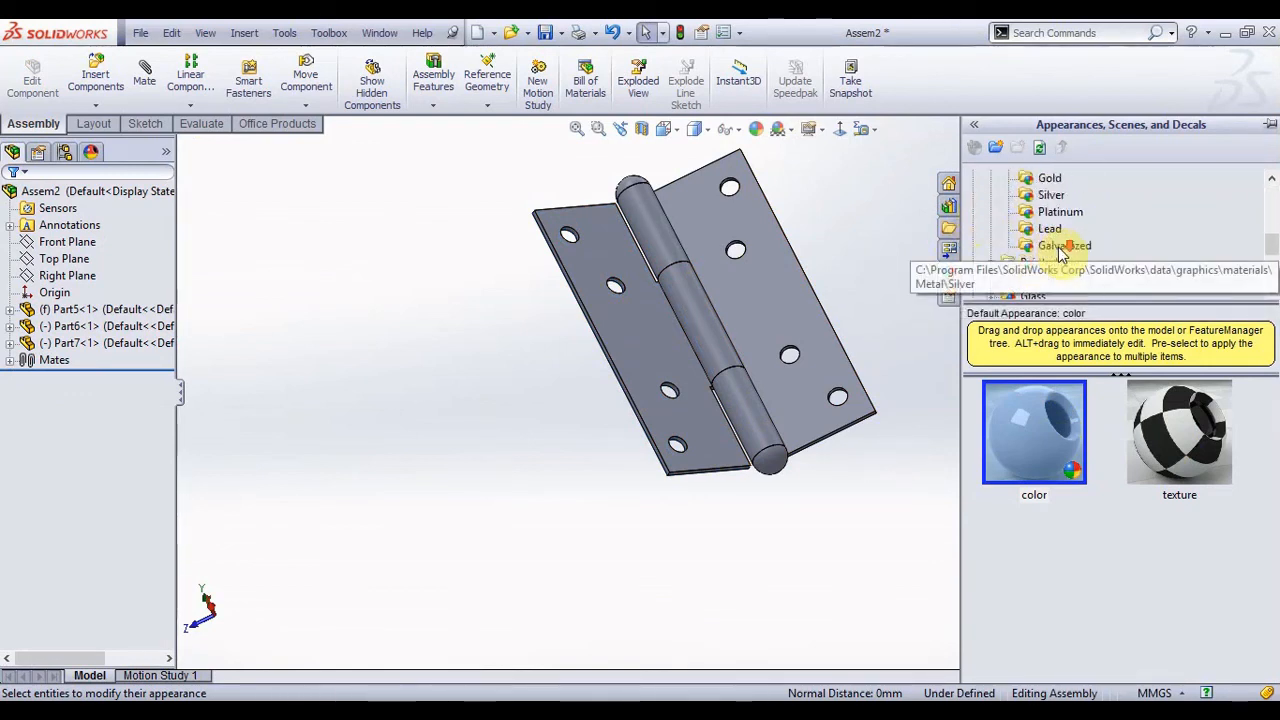
scroll(1062, 254, up, 1)
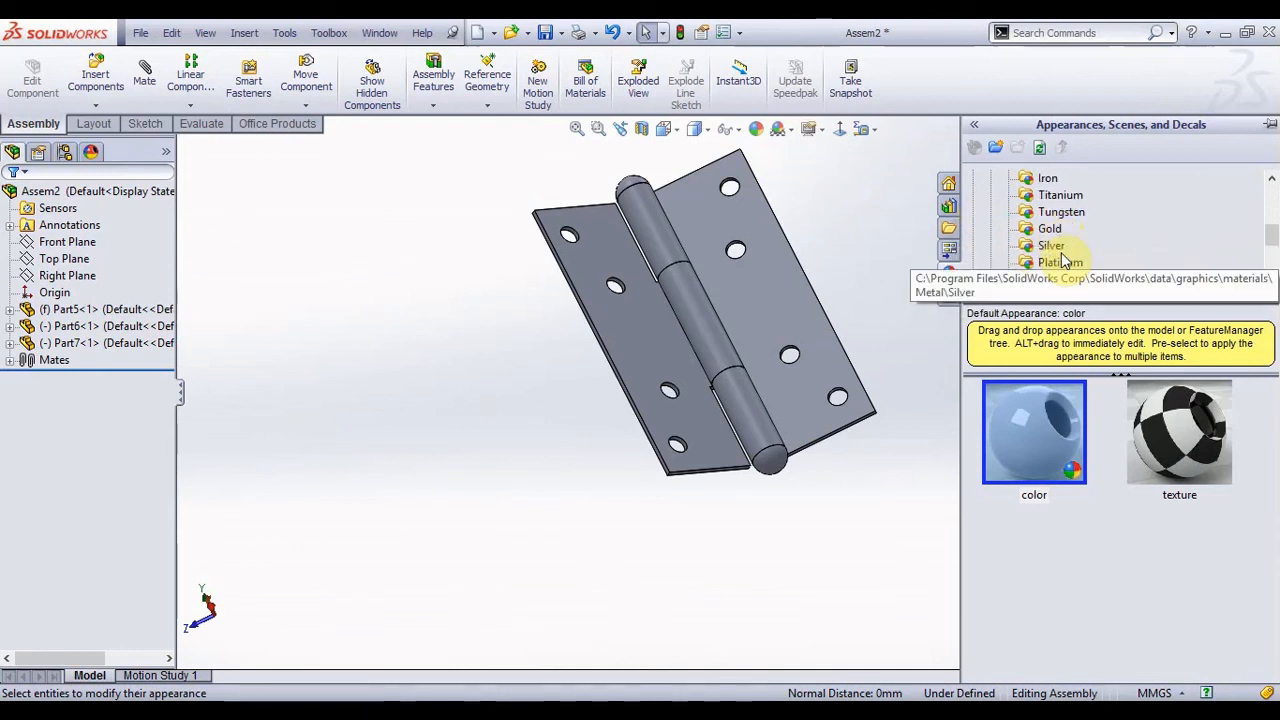
click(1052, 246)
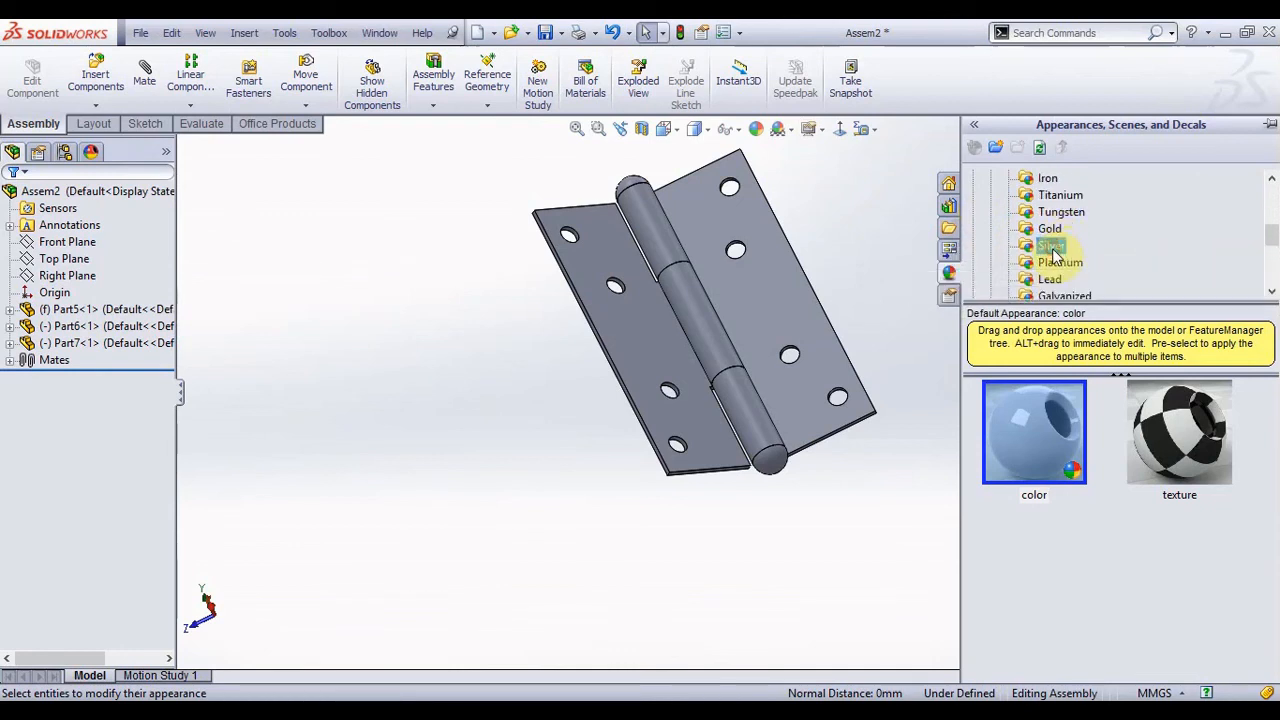
click(1166, 417)
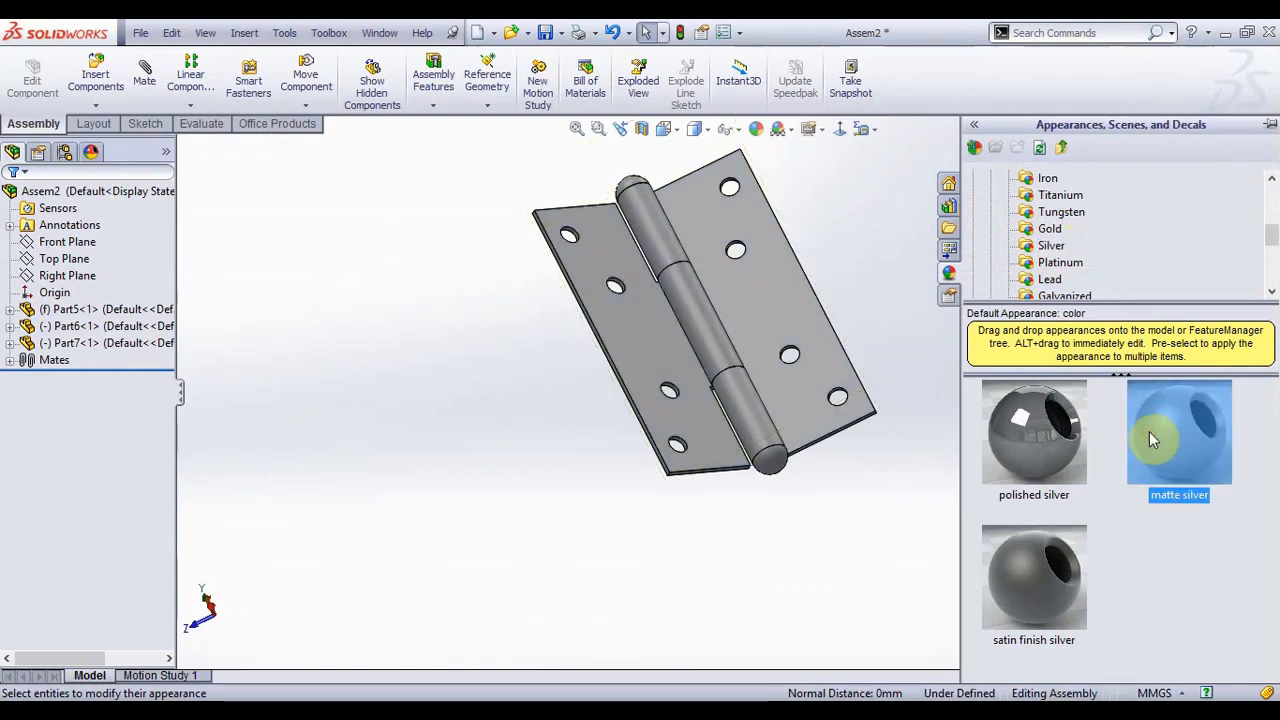
click(873, 490)
- Change the assembly's display scene to Plain White
middle_drag(838, 400, 767, 305)
drag(650, 345, 597, 351)
key(Escape)
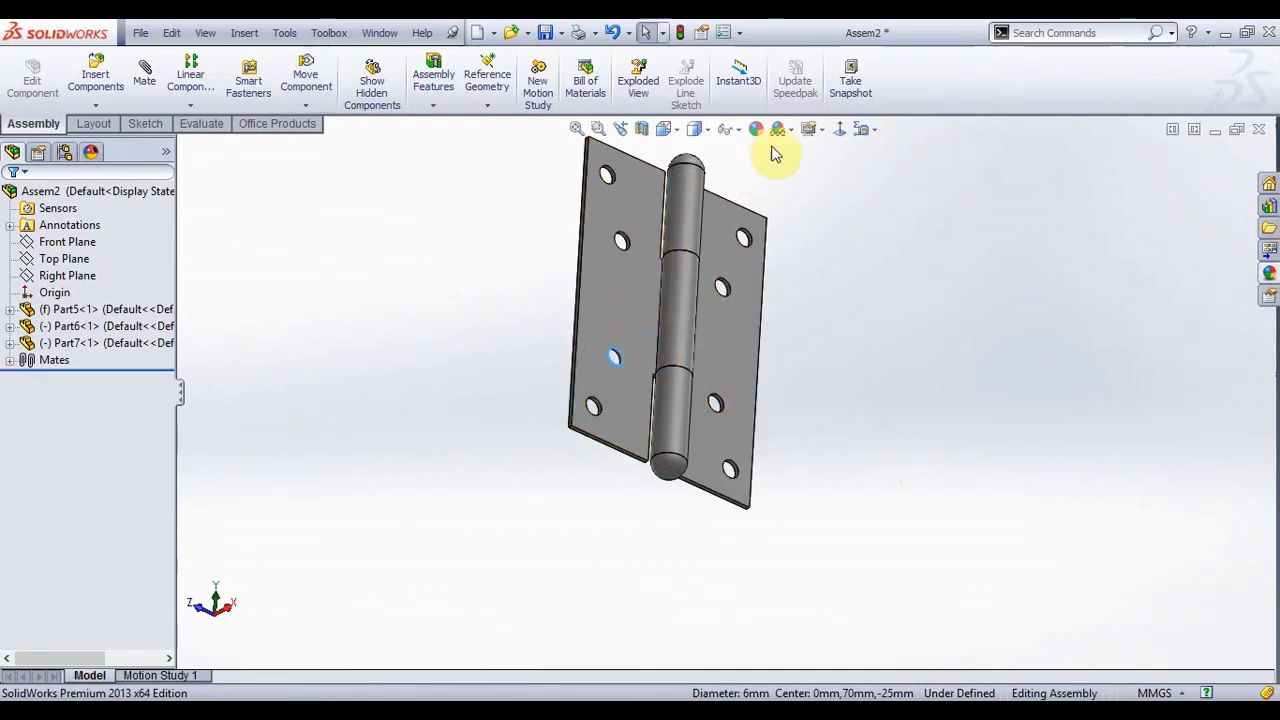
click(783, 135)
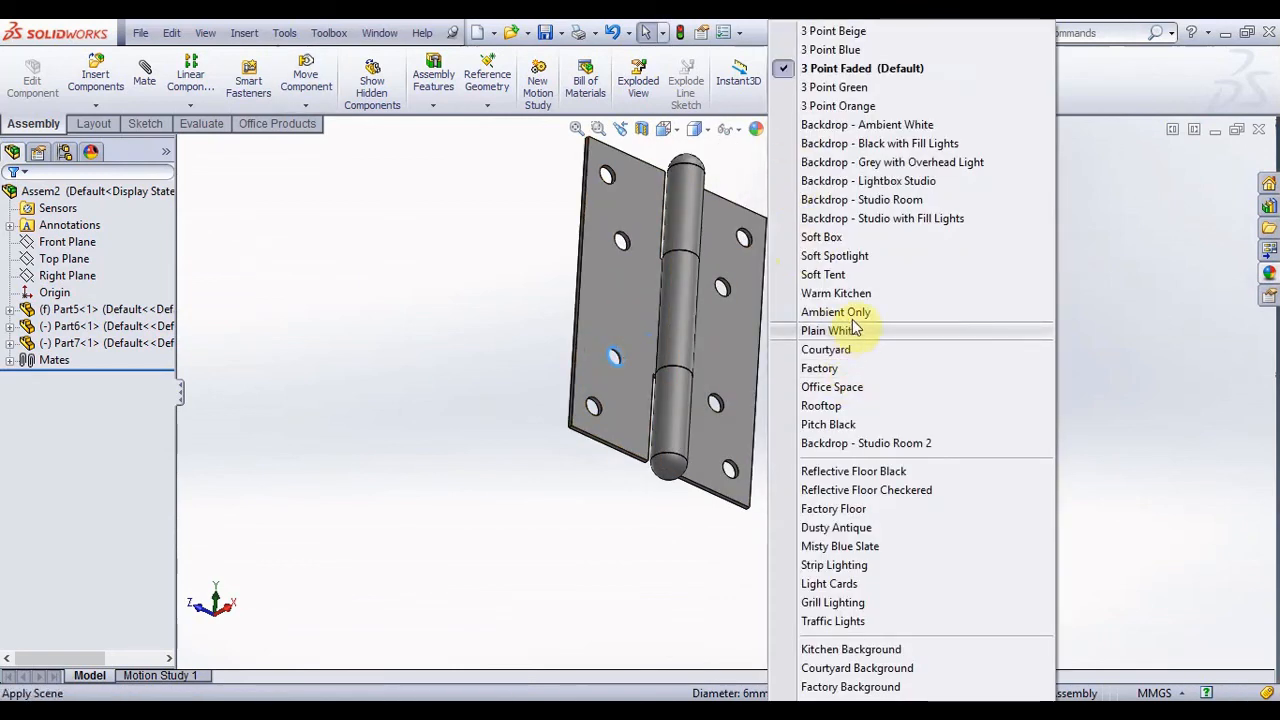
click(855, 329)
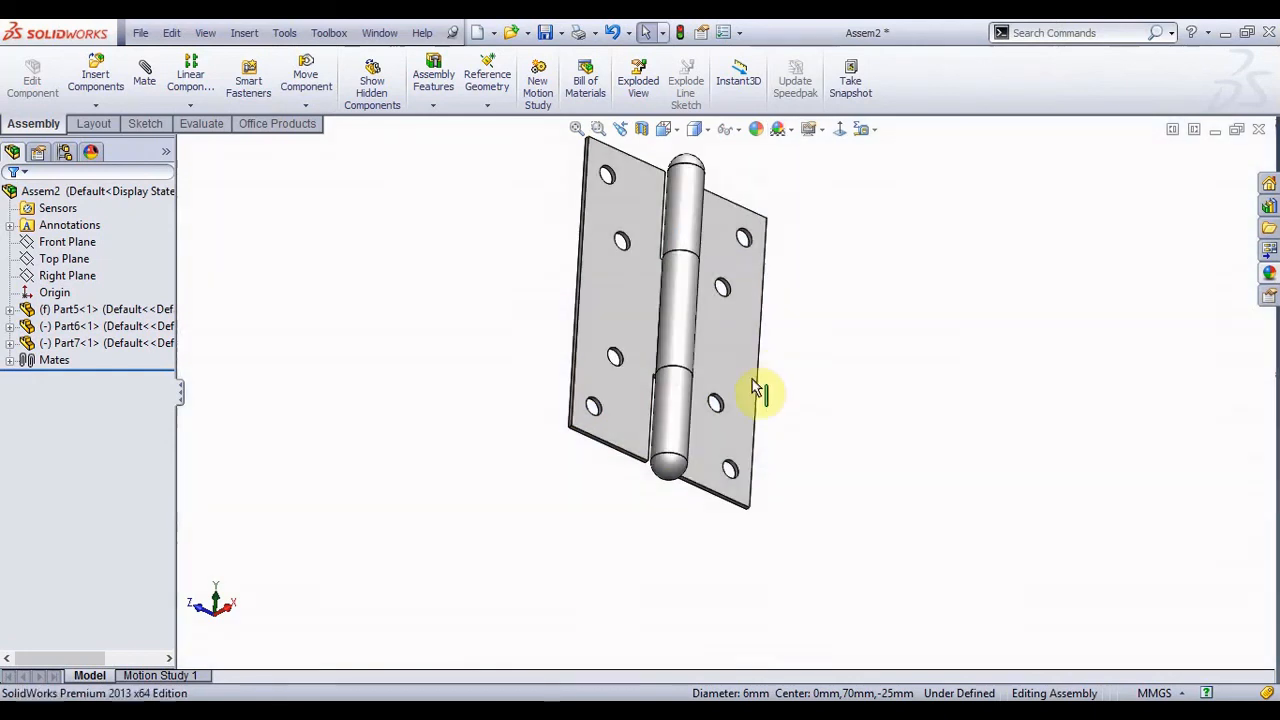
- Swing the Part6 leaf around the pin until it nearly folds over the Part5 leaf
drag(735, 383, 826, 406)
scroll(815, 365, up, 5)
click(815, 365)
scroll(700, 400, down, 5)
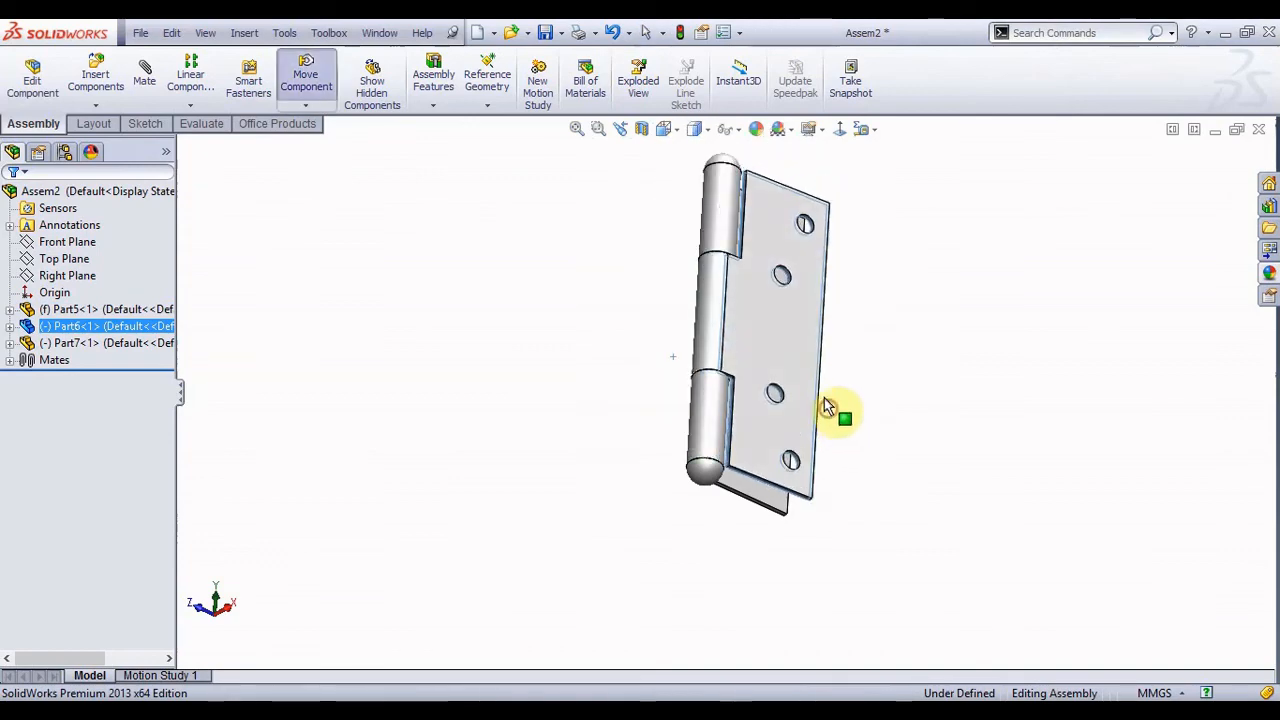
middle_drag(826, 406, 793, 294)
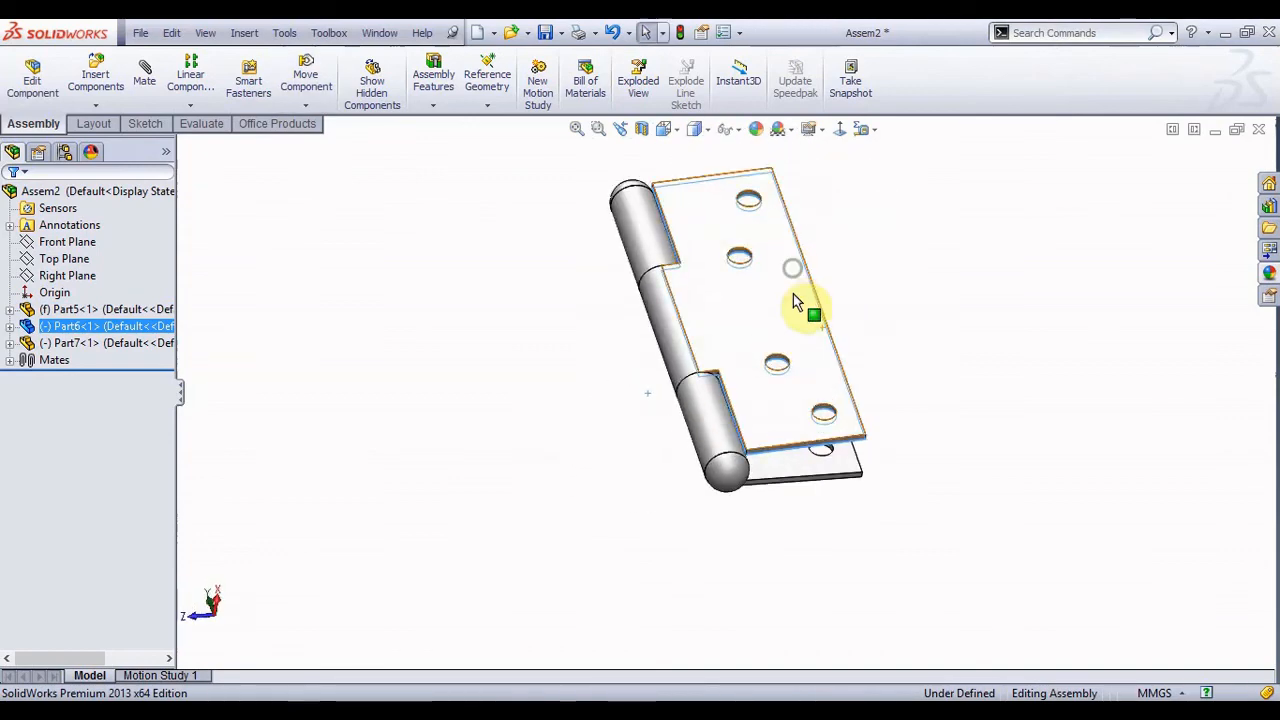
- Swing the Part6 leaf open and closed repeatedly to examine the hinge's range of motion
drag(793, 294, 493, 363)
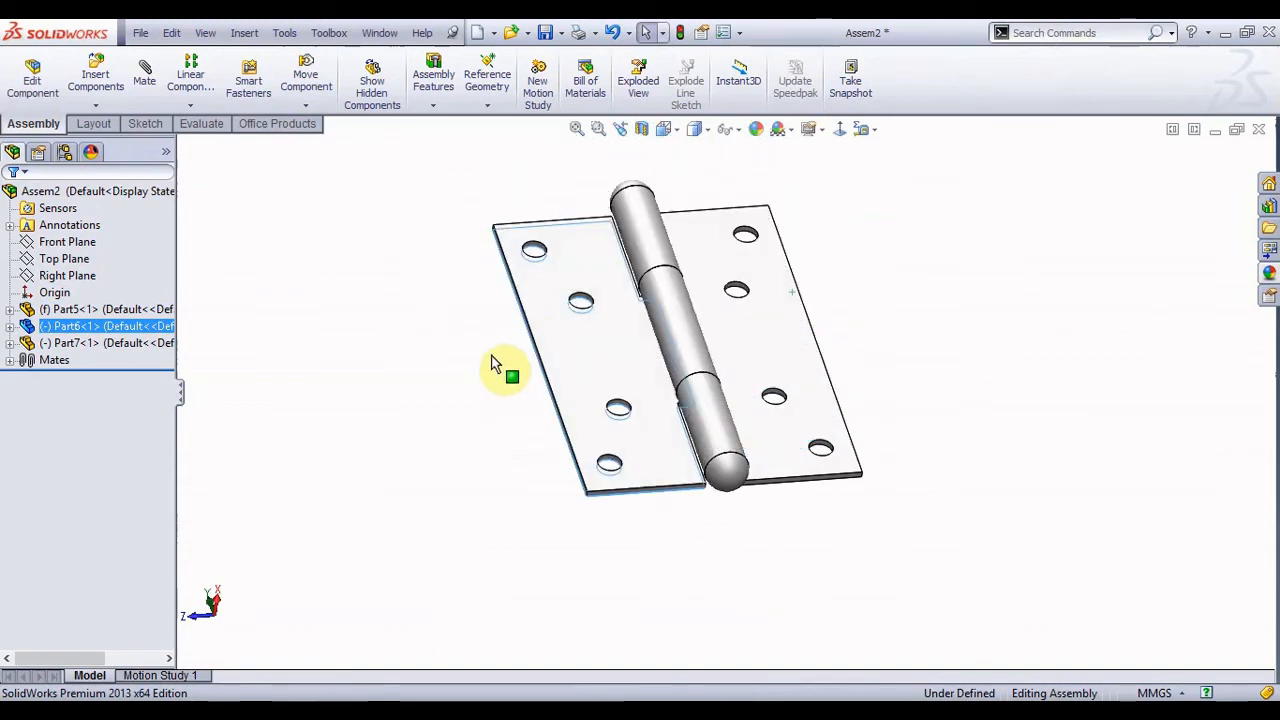
drag(629, 286, 790, 322)
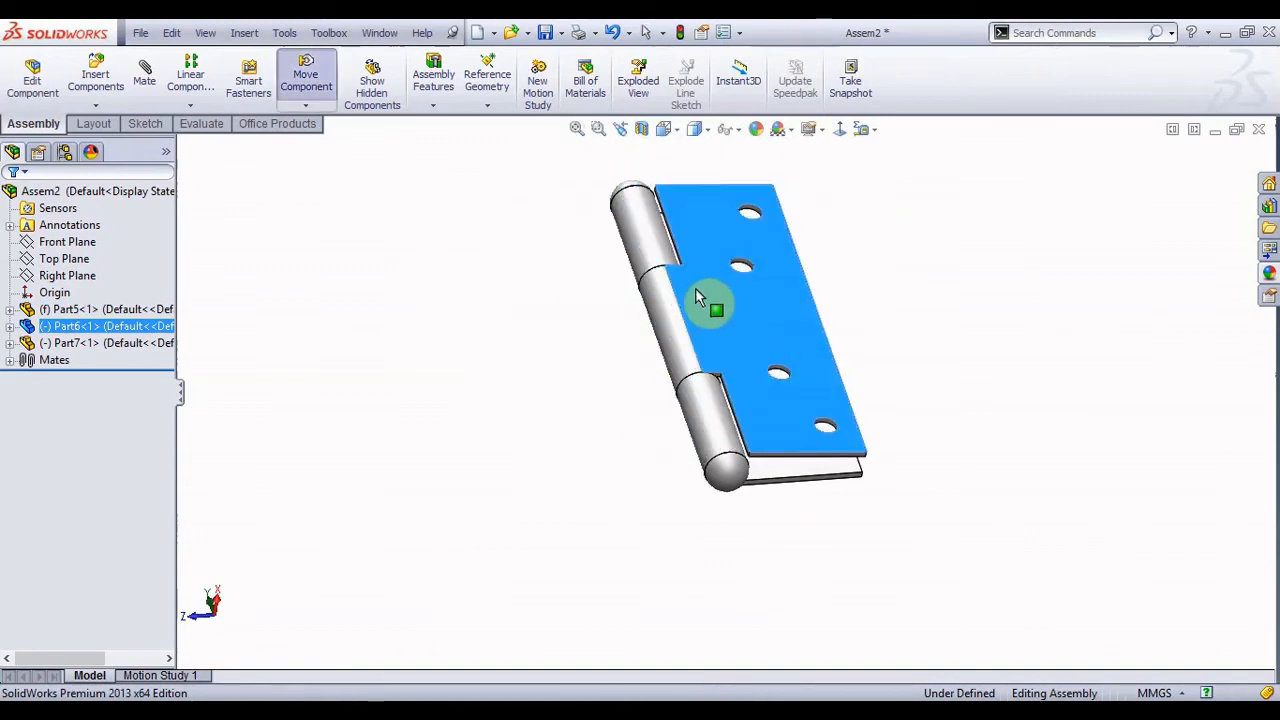
drag(698, 298, 757, 337)
scroll(757, 337, down, 3)
scroll(757, 337, up, 3)
middle_drag(757, 340, 737, 387)
drag(748, 377, 563, 403)
drag(619, 357, 749, 357)
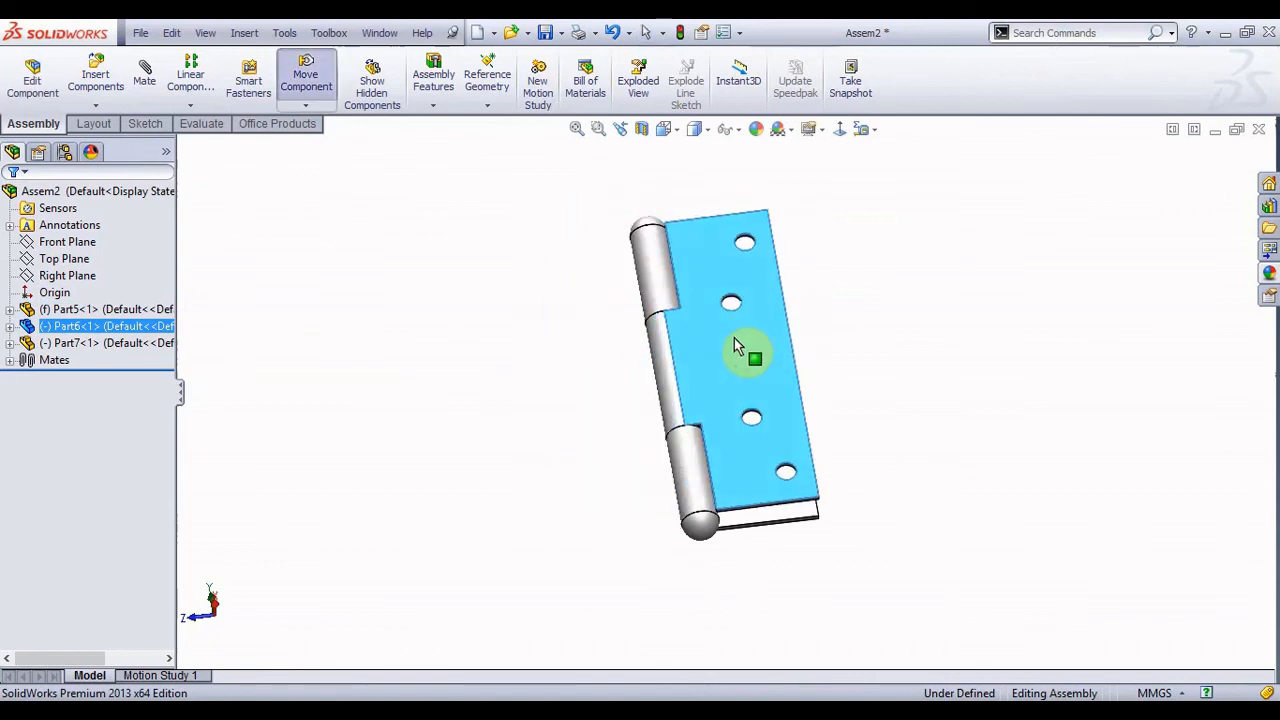